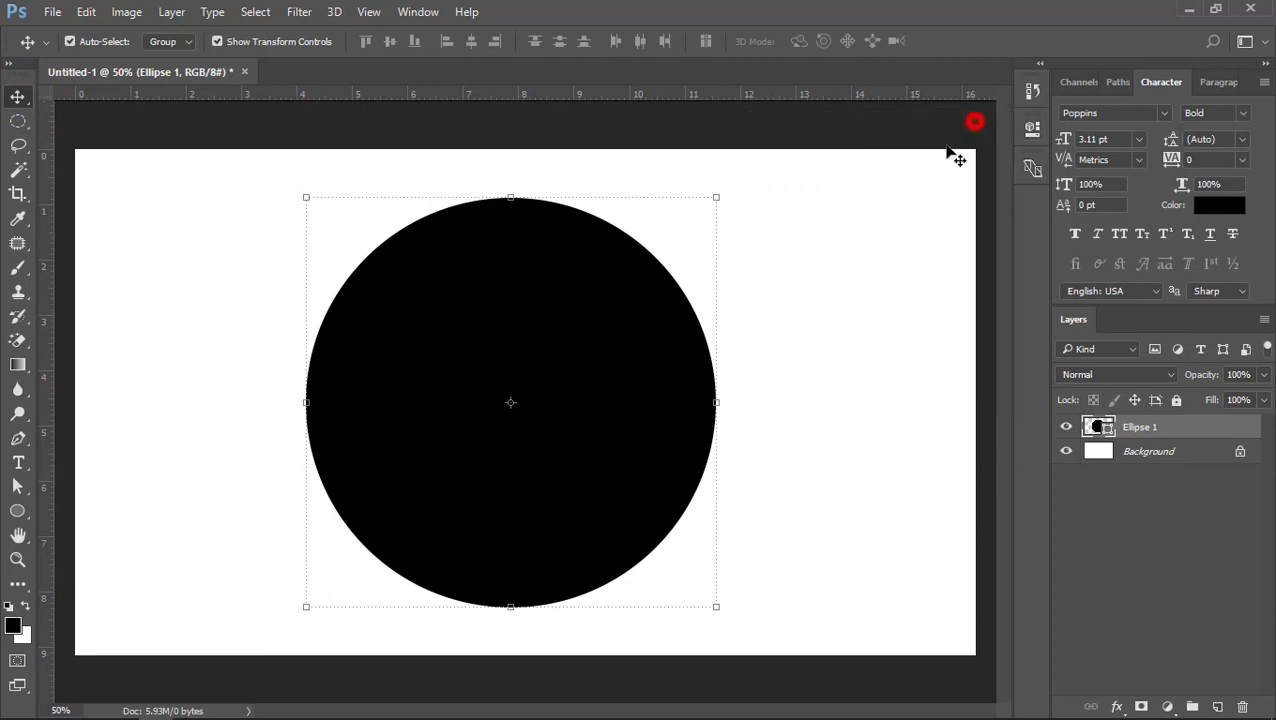
Move the black circle up slightly and warp it, pushing its upper-left side inward and bulging its lower-left side outward and down
{"action": "left_click_drag", "start_coordinate": [575, 343], "coordinate": [575, 333]}
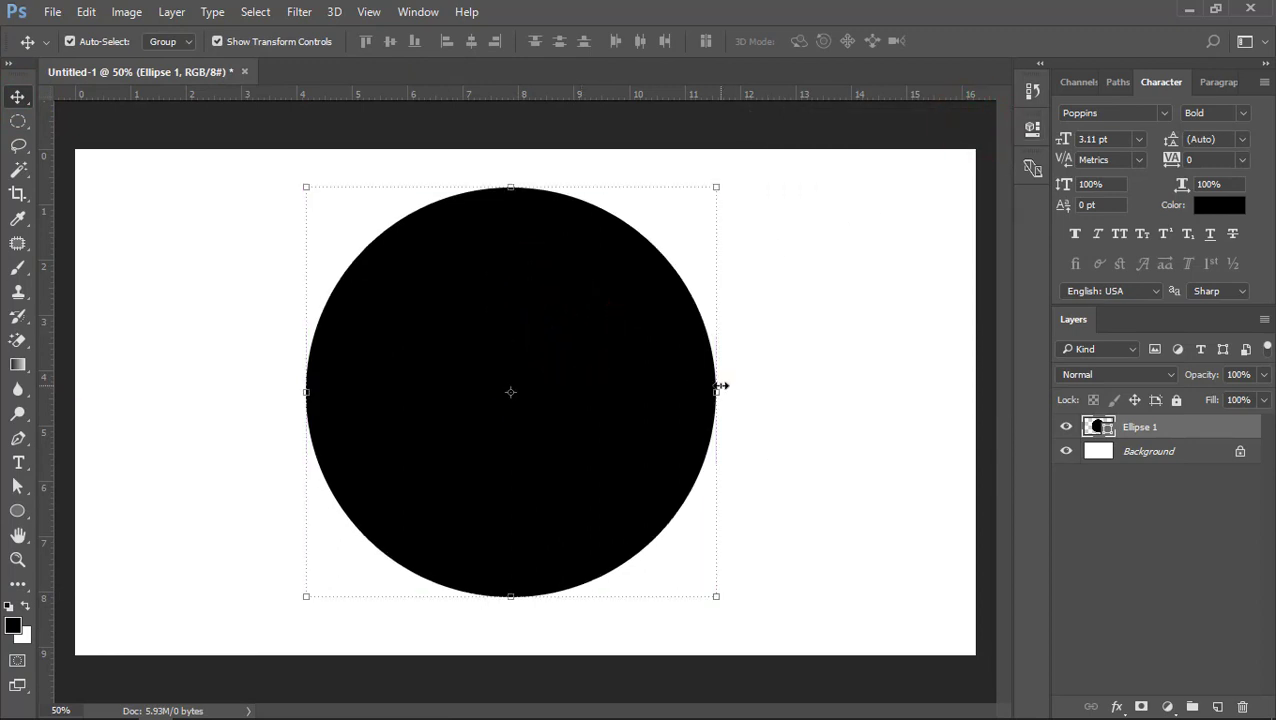
{"action": "left_click", "coordinate": [720, 368]}
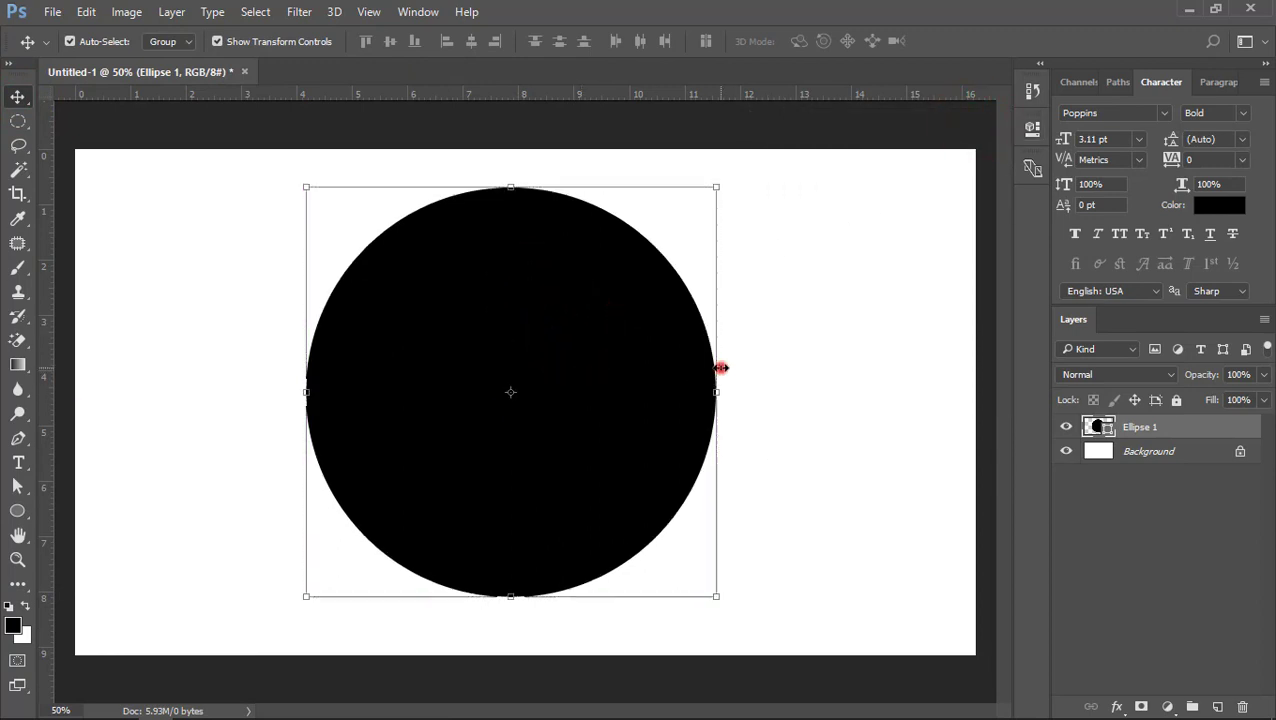
{"action": "right_click", "coordinate": [526, 316]}
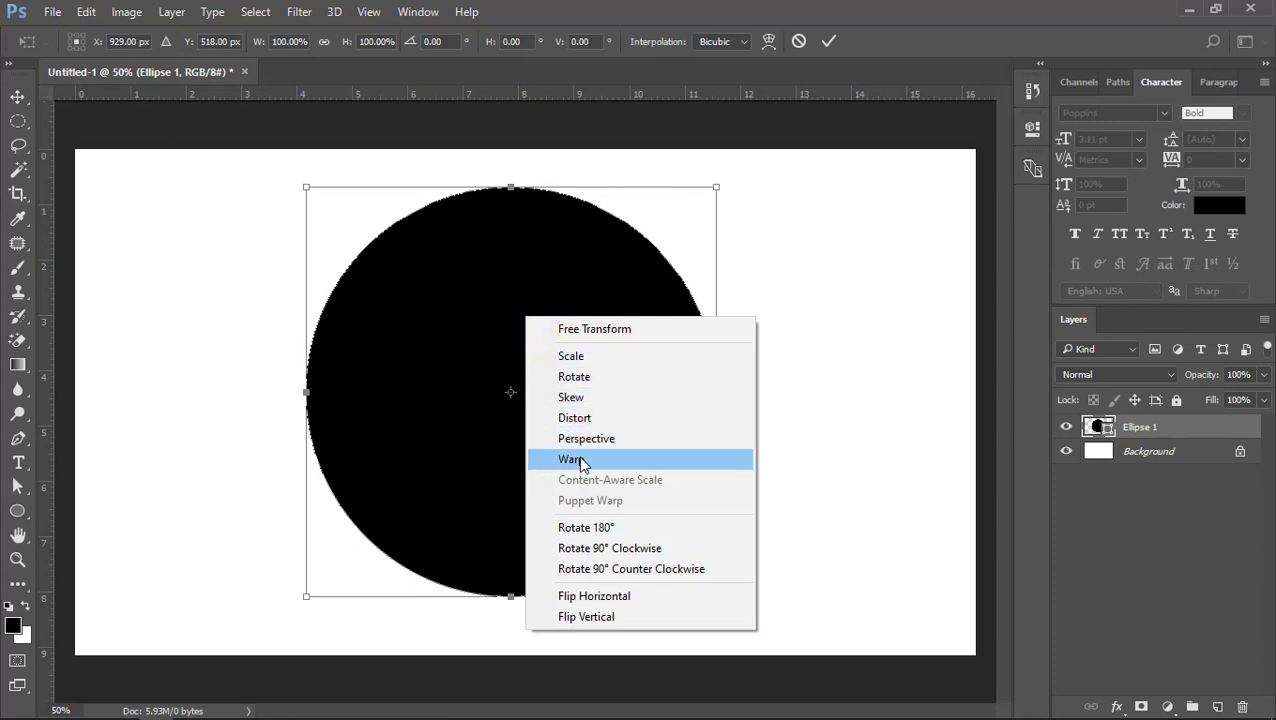
{"action": "left_click", "coordinate": [578, 459]}
{"action": "left_click_drag", "start_coordinate": [362, 262], "coordinate": [425, 315]}
{"action": "left_click_drag", "start_coordinate": [405, 537], "coordinate": [378, 534]}
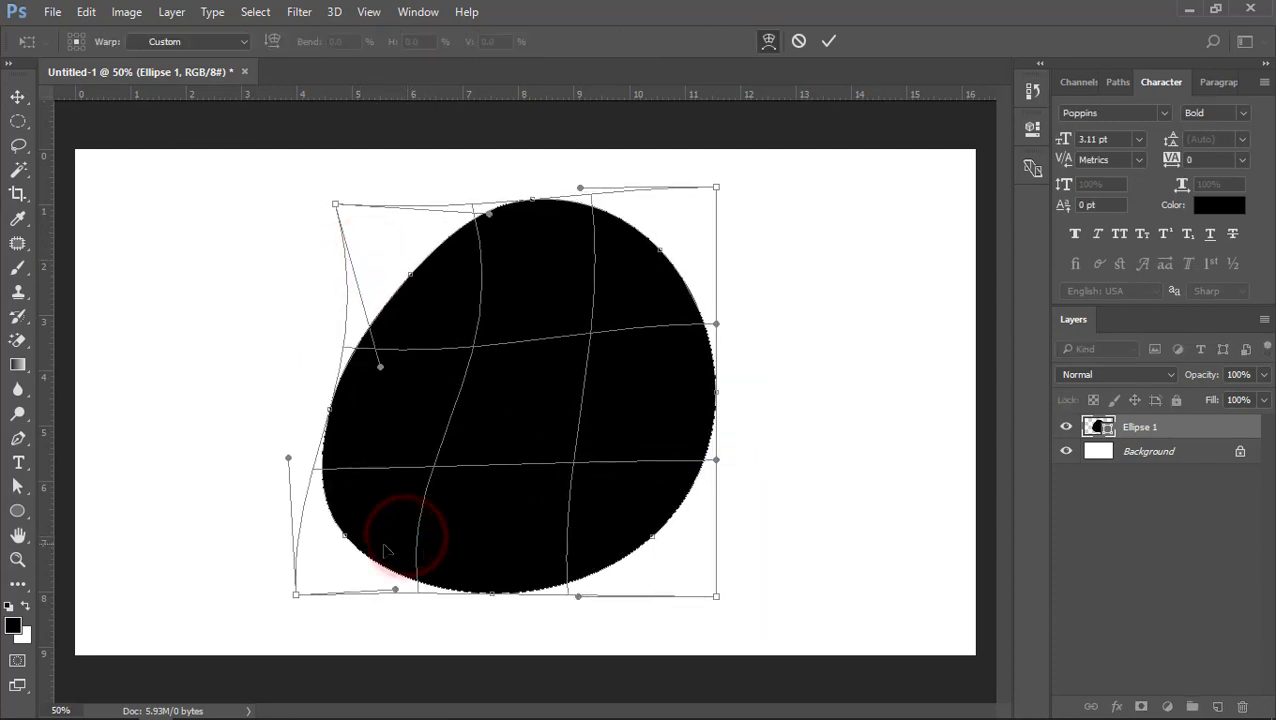
{"action": "left_click_drag", "start_coordinate": [465, 587], "coordinate": [451, 607]}
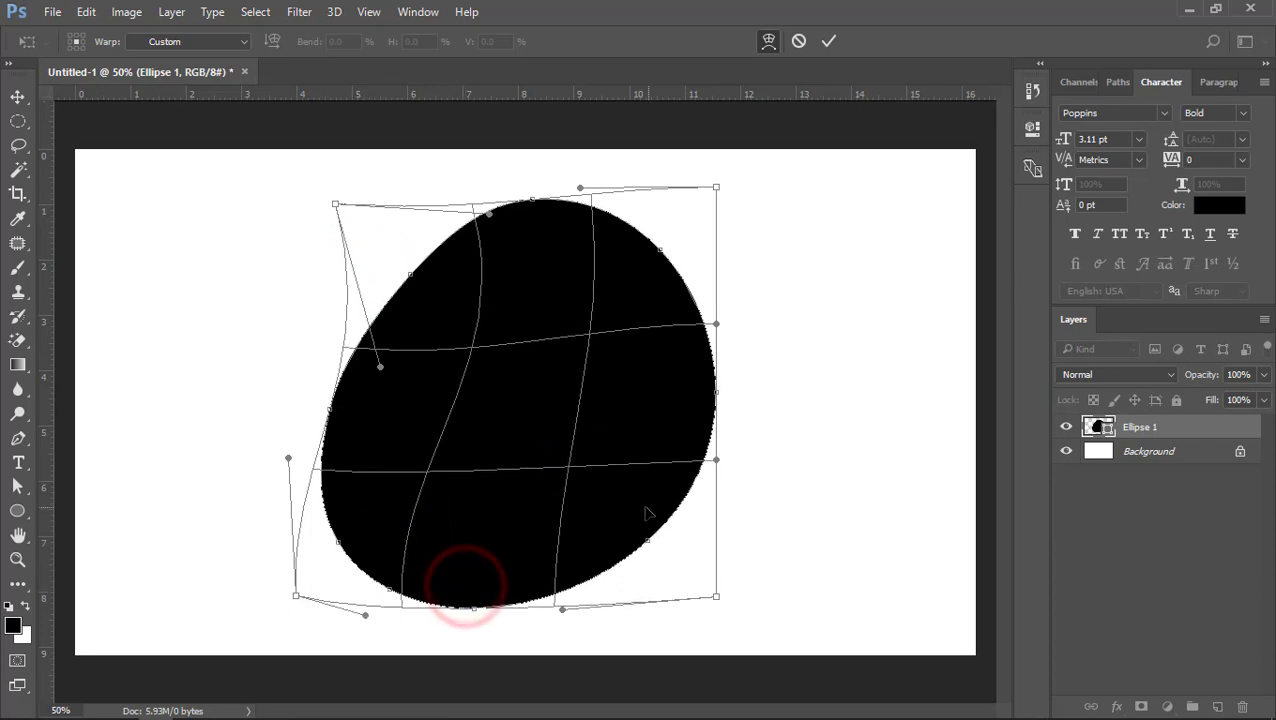
Warp the right side into a rounded triangle, pulling the lower-right bulge outward and pushing the upper-right edge inward, and widen the lower left
{"action": "left_click_drag", "start_coordinate": [645, 508], "coordinate": [727, 528]}
{"action": "left_click_drag", "start_coordinate": [698, 297], "coordinate": [613, 360]}
{"action": "left_click_drag", "start_coordinate": [738, 467], "coordinate": [765, 462]}
{"action": "mouse_move", "coordinate": [712, 541]}
{"action": "left_mouse_down"}
{"action": "mouse_move", "coordinate": [739, 550]}
{"action": "mouse_move", "coordinate": [727, 538]}
{"action": "left_mouse_up"}
{"action": "left_click_drag", "start_coordinate": [441, 536], "coordinate": [393, 528]}
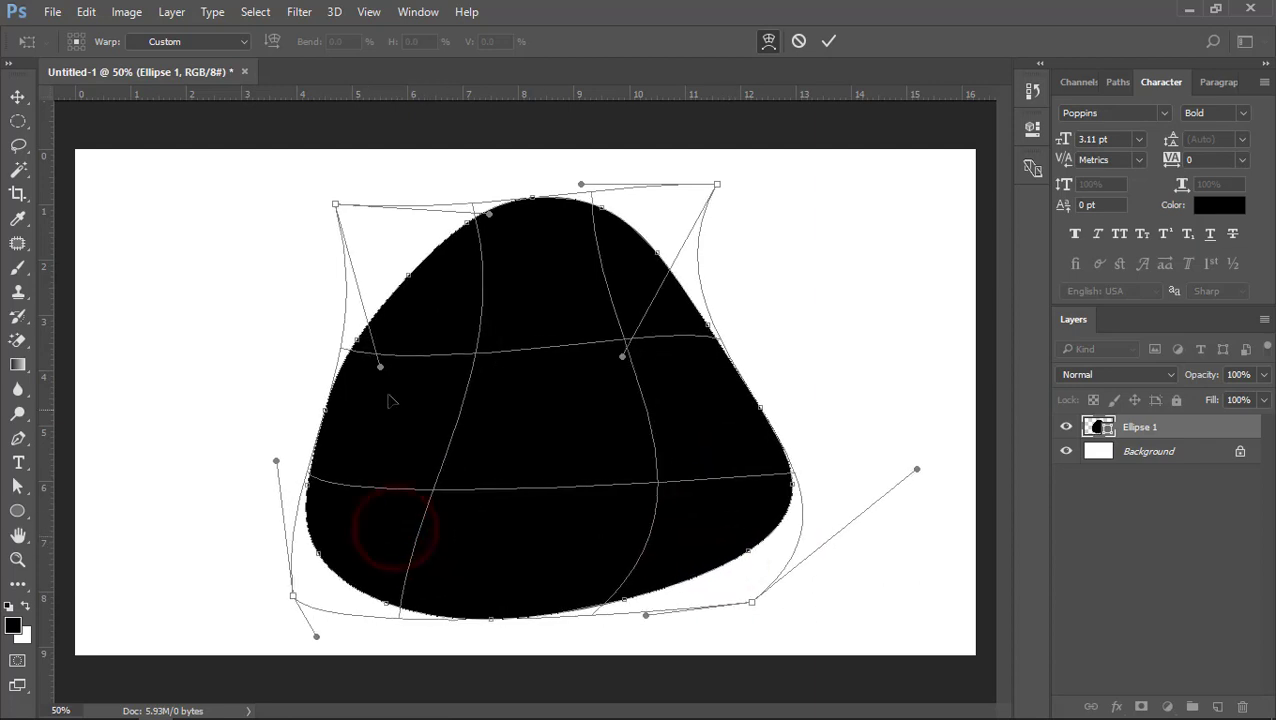
Refine the warp's left contour and stretch the shape's rounded peak up to just inside the canvas's upper edge
{"action": "left_click_drag", "start_coordinate": [380, 370], "coordinate": [367, 324]}
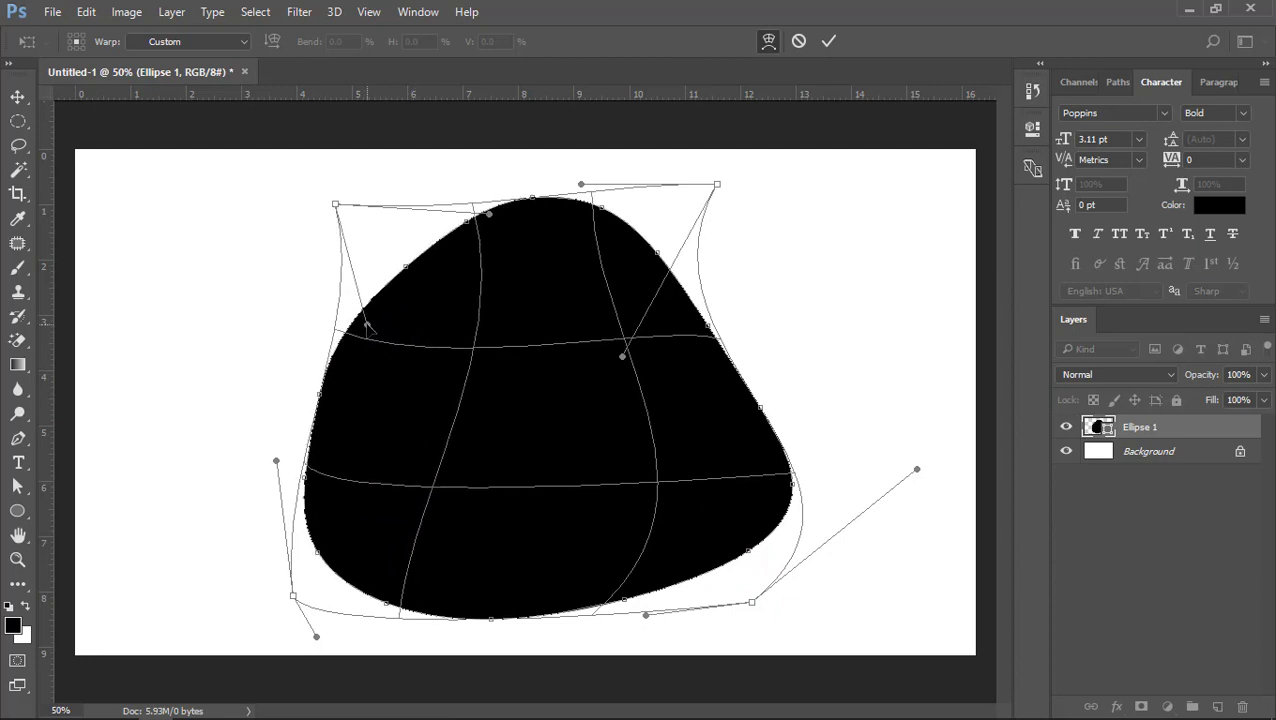
{"action": "left_click_drag", "start_coordinate": [277, 461], "coordinate": [222, 461]}
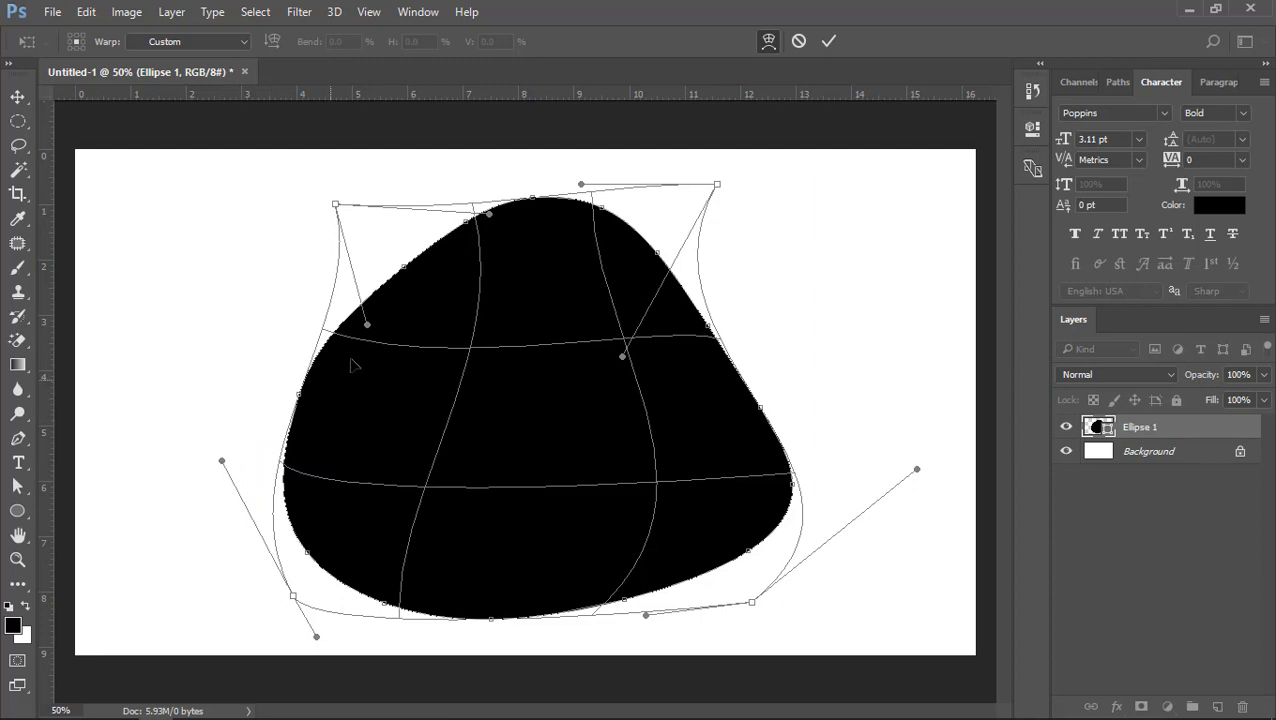
{"action": "left_click_drag", "start_coordinate": [367, 322], "coordinate": [385, 326]}
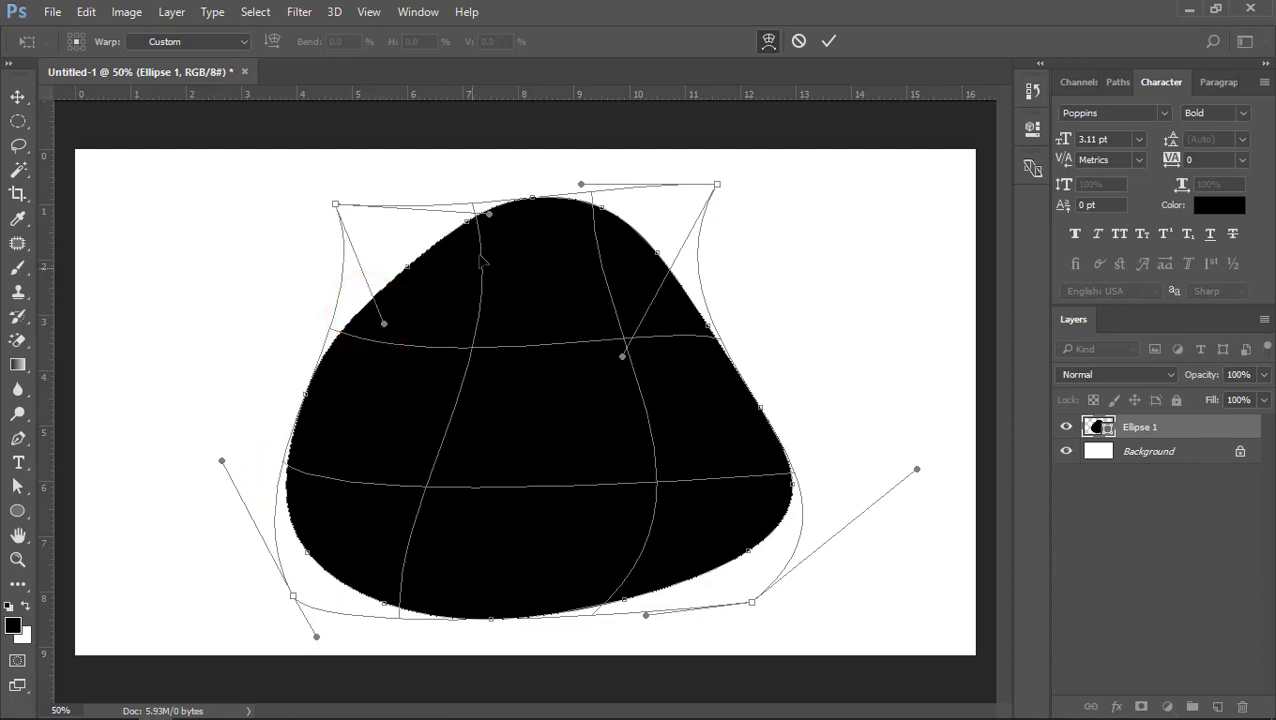
{"action": "left_click_drag", "start_coordinate": [479, 254], "coordinate": [527, 213]}
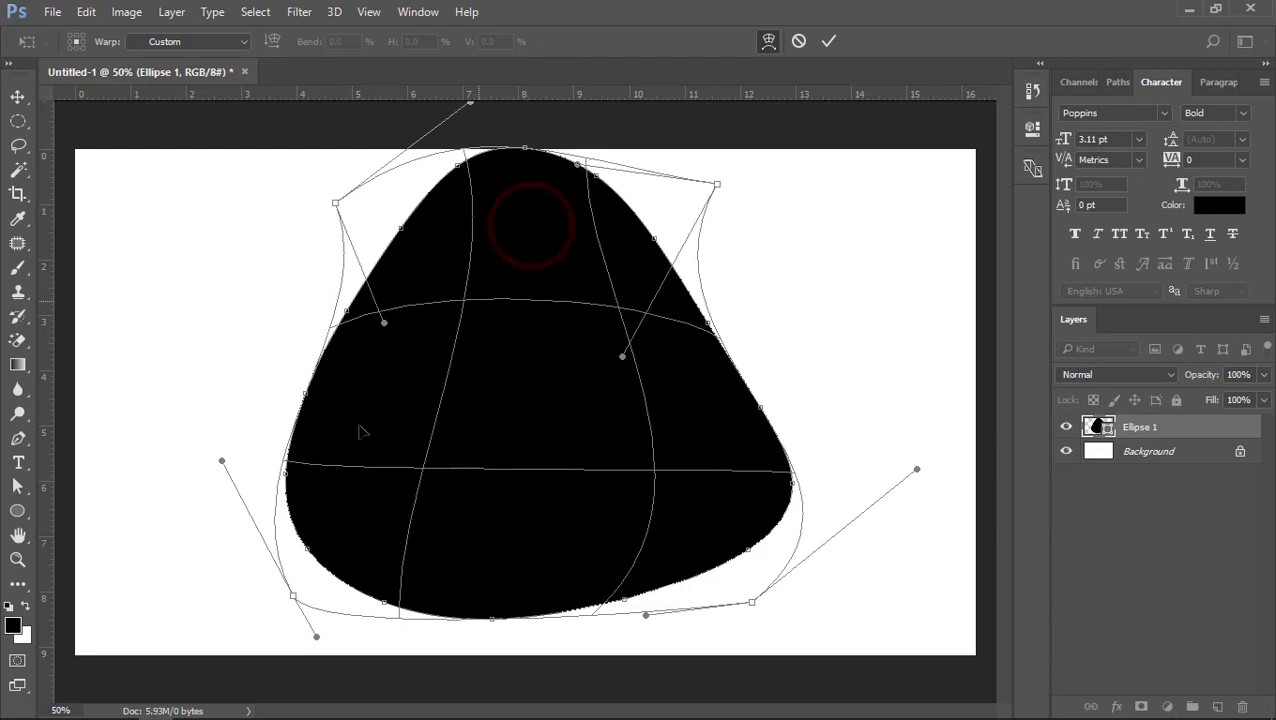
{"action": "left_click_drag", "start_coordinate": [349, 414], "coordinate": [373, 416]}
{"action": "left_click_drag", "start_coordinate": [691, 520], "coordinate": [681, 517]}
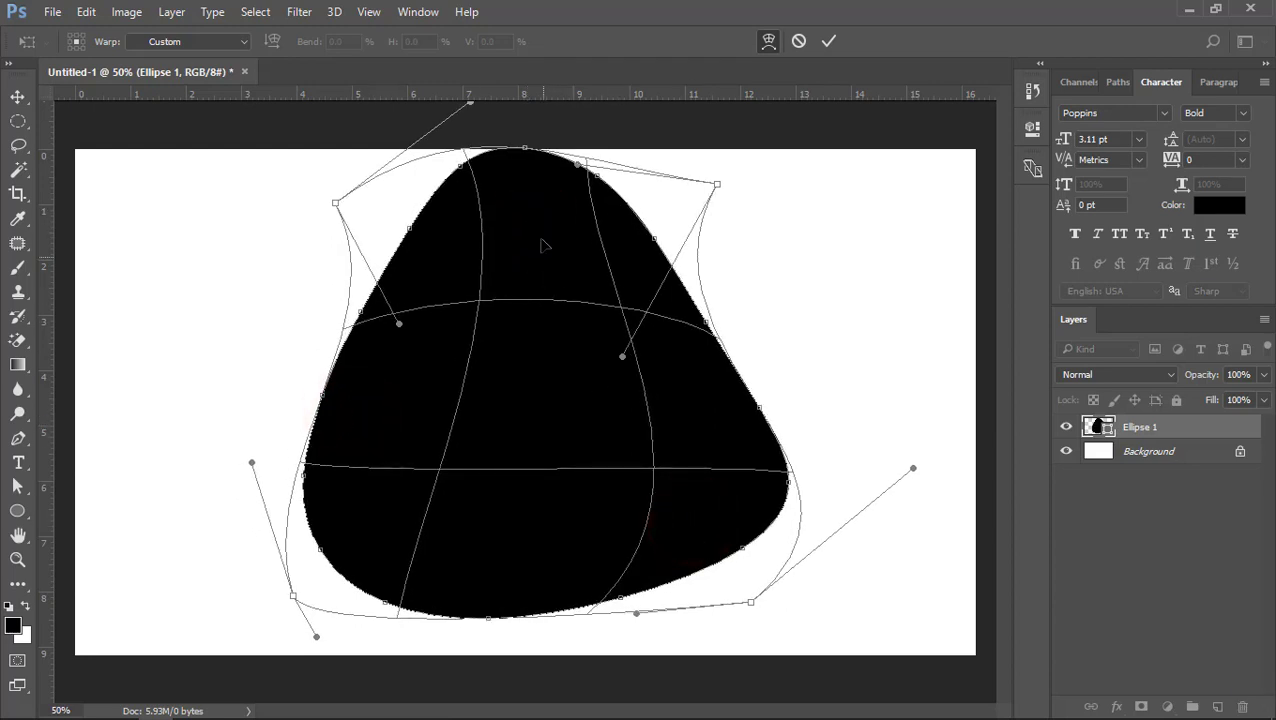
{"action": "left_click_drag", "start_coordinate": [541, 239], "coordinate": [541, 248]}
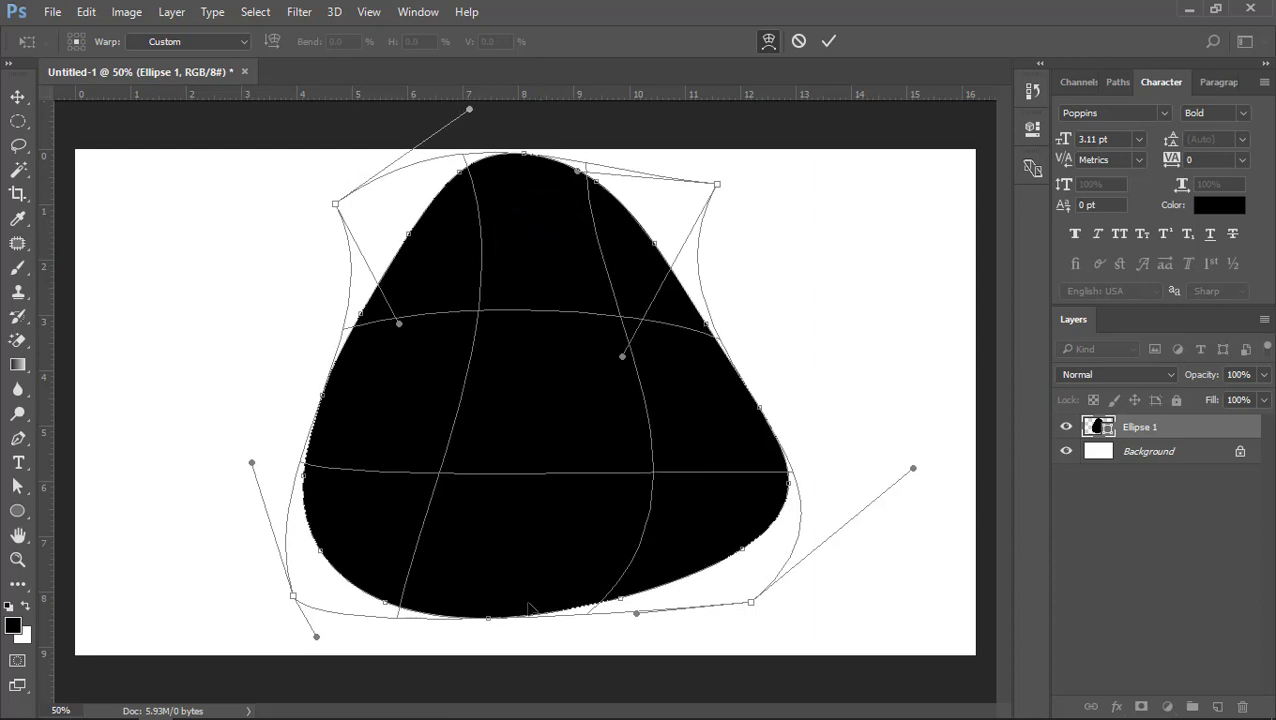
Reshape the warp's base, pulling the lower-left corner outward and rounding the lower-right corner, and pinch the upper-right side inward
{"action": "left_click_drag", "start_coordinate": [533, 608], "coordinate": [533, 592]}
{"action": "left_click_drag", "start_coordinate": [343, 545], "coordinate": [310, 567]}
{"action": "left_click_drag", "start_coordinate": [501, 585], "coordinate": [489, 589]}
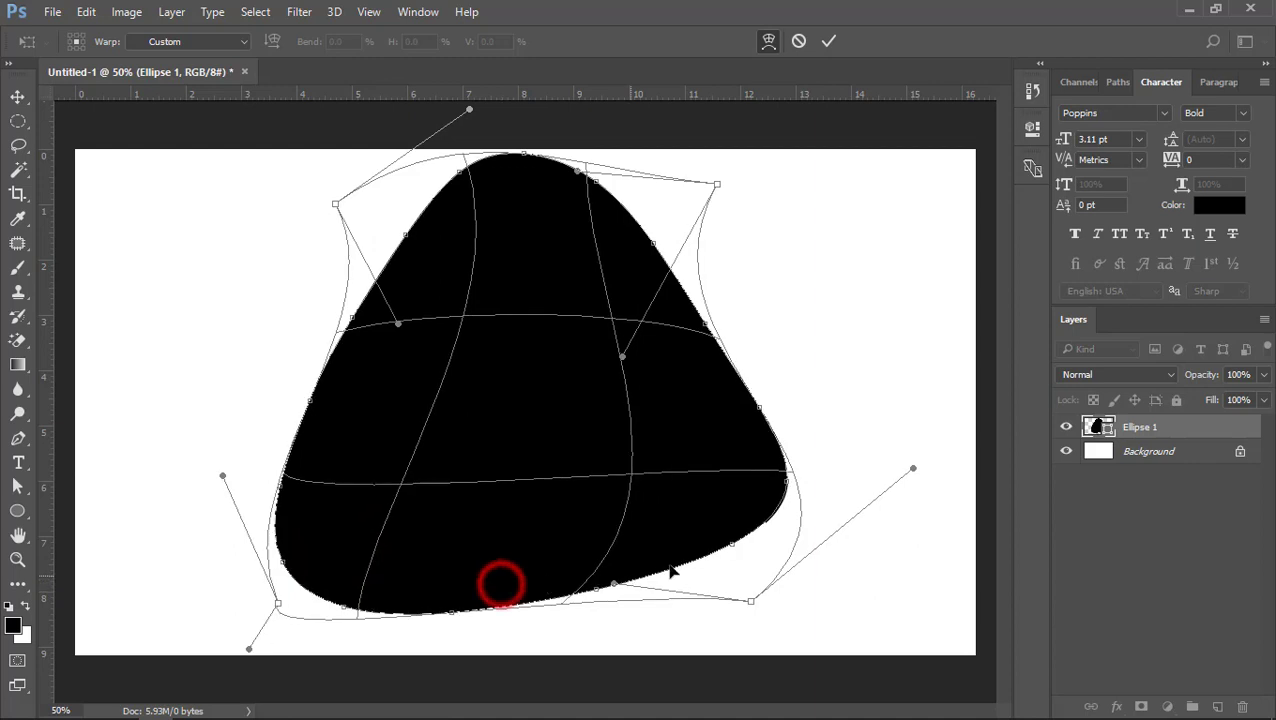
{"action": "left_click_drag", "start_coordinate": [686, 536], "coordinate": [692, 513]}
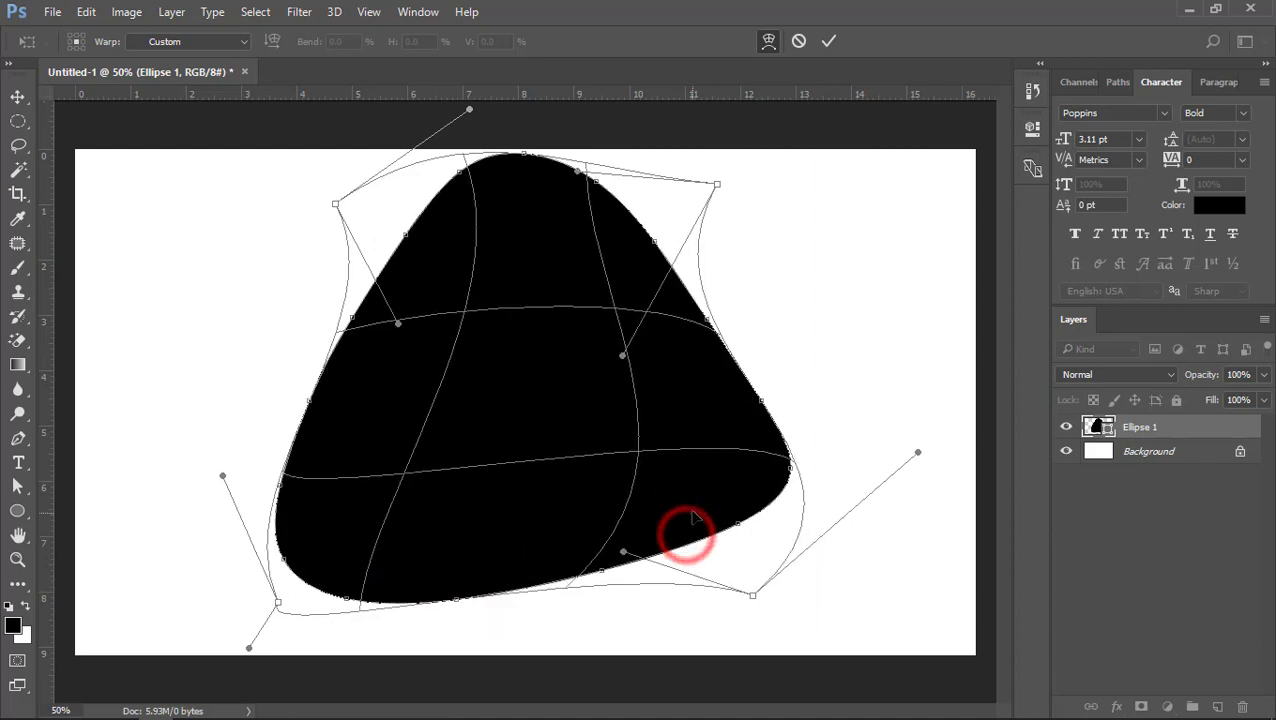
{"action": "left_click_drag", "start_coordinate": [675, 298], "coordinate": [666, 314]}
{"action": "left_click", "coordinate": [683, 296]}
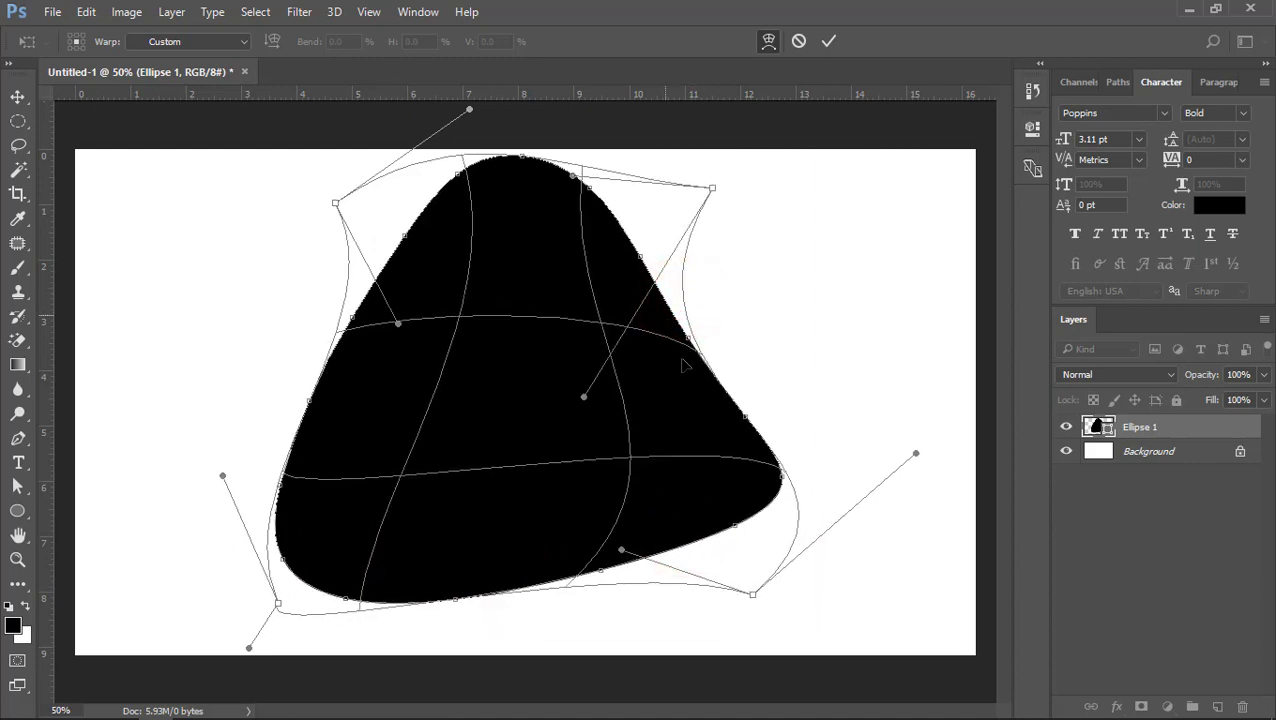
{"action": "left_click_drag", "start_coordinate": [657, 530], "coordinate": [674, 568]}
Curve both sides inward below the peak, raise the two side bulges, round the base downward, and apply the warp
{"action": "left_click_drag", "start_coordinate": [585, 398], "coordinate": [534, 420]}
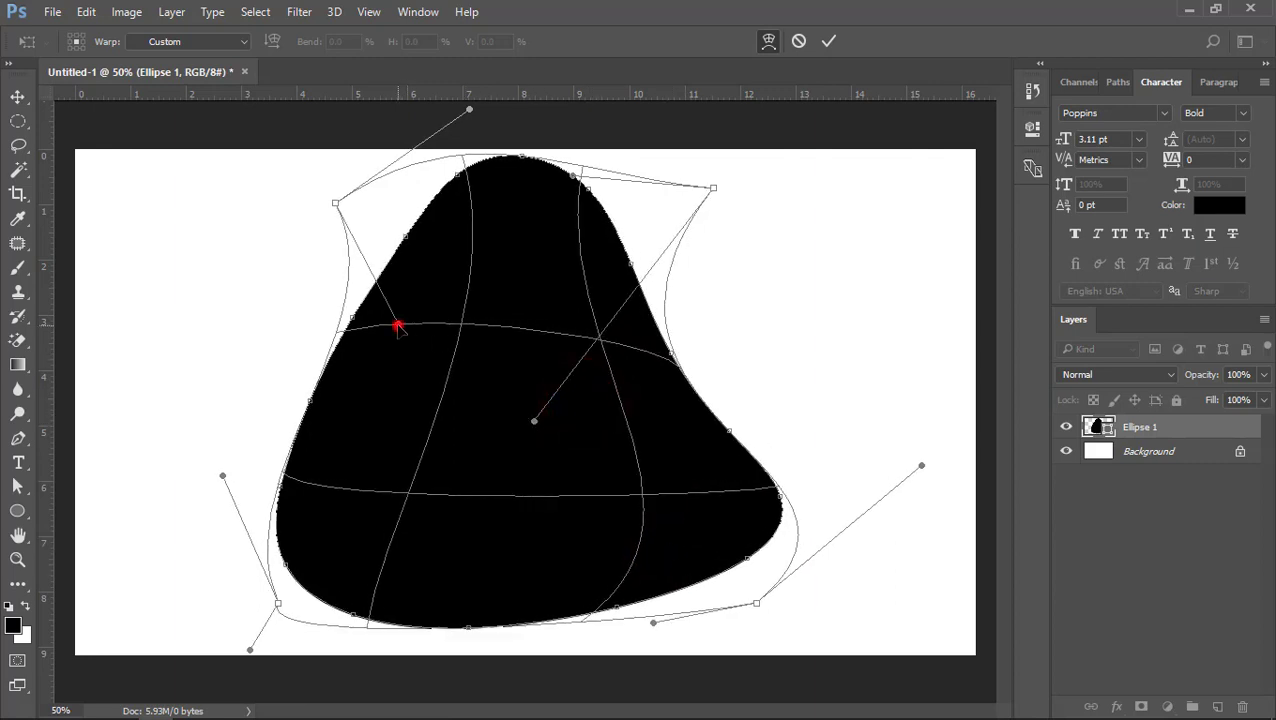
{"action": "left_click_drag", "start_coordinate": [398, 328], "coordinate": [458, 362]}
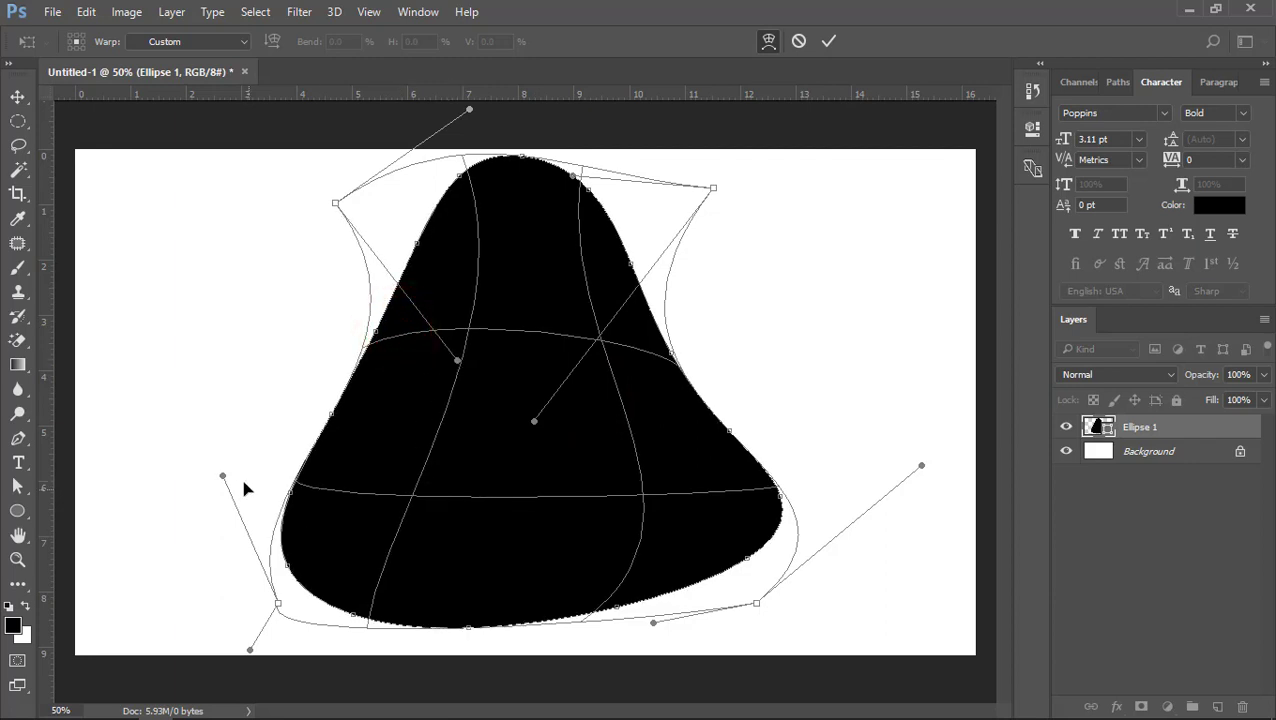
{"action": "left_click_drag", "start_coordinate": [224, 478], "coordinate": [84, 342]}
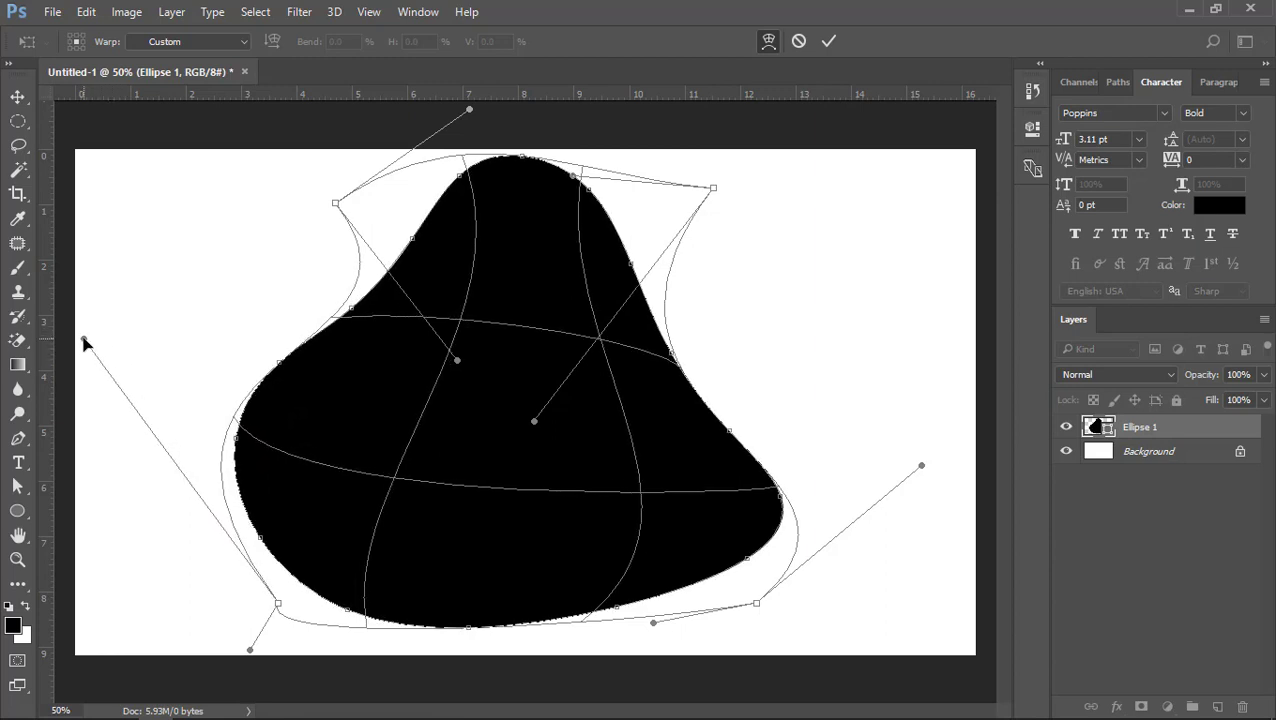
{"action": "left_click_drag", "start_coordinate": [922, 466], "coordinate": [951, 352]}
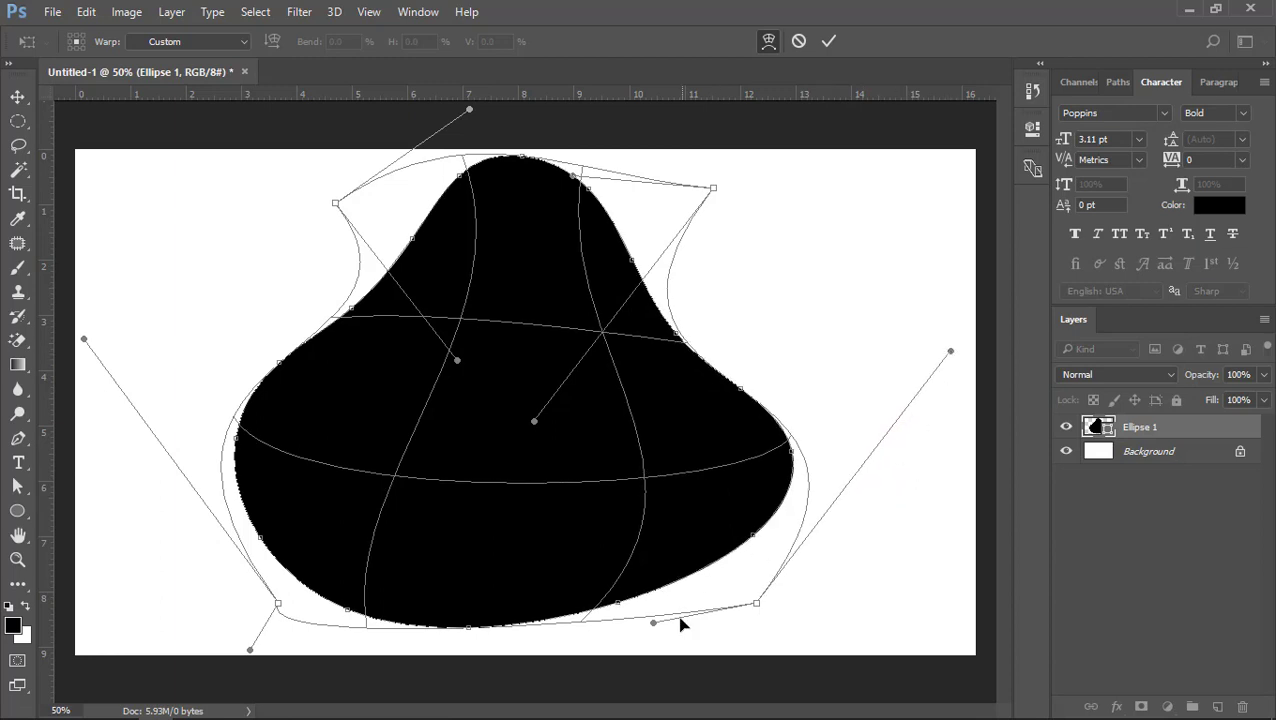
{"action": "left_click_drag", "start_coordinate": [654, 624], "coordinate": [670, 690]}
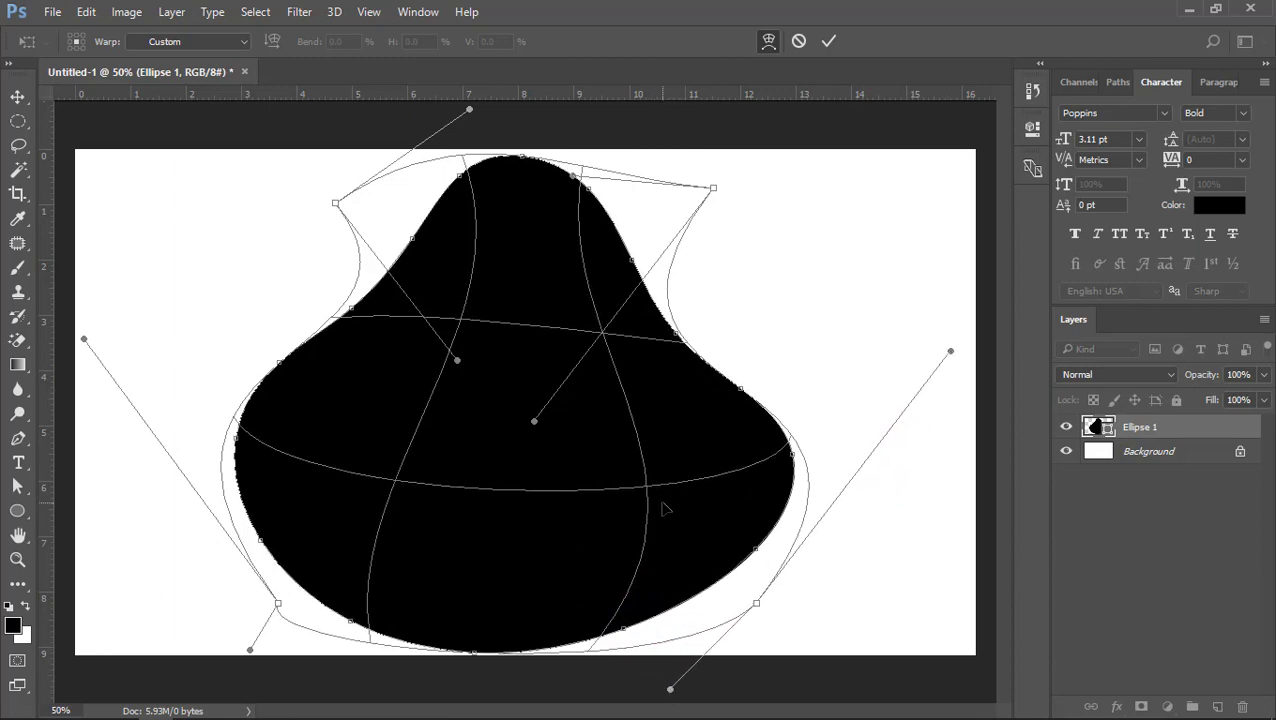
{"action": "left_click_drag", "start_coordinate": [670, 692], "coordinate": [713, 694]}
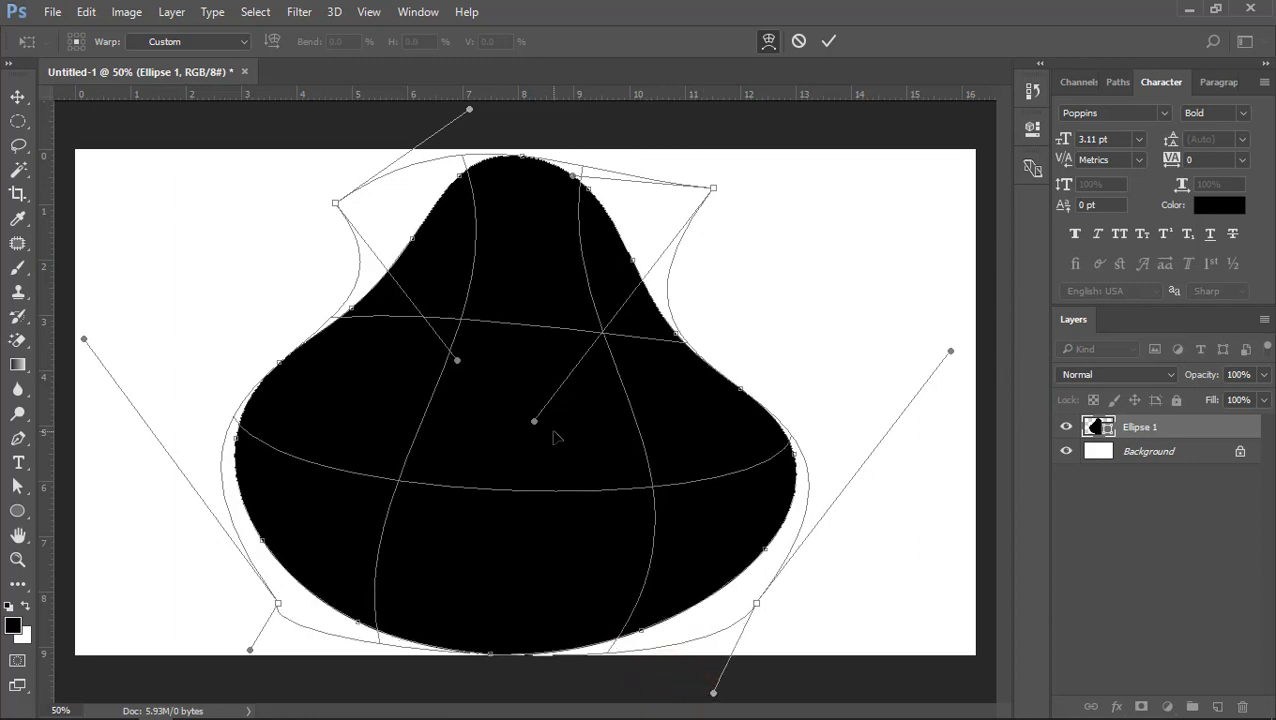
{"action": "key", "text": "Return"}
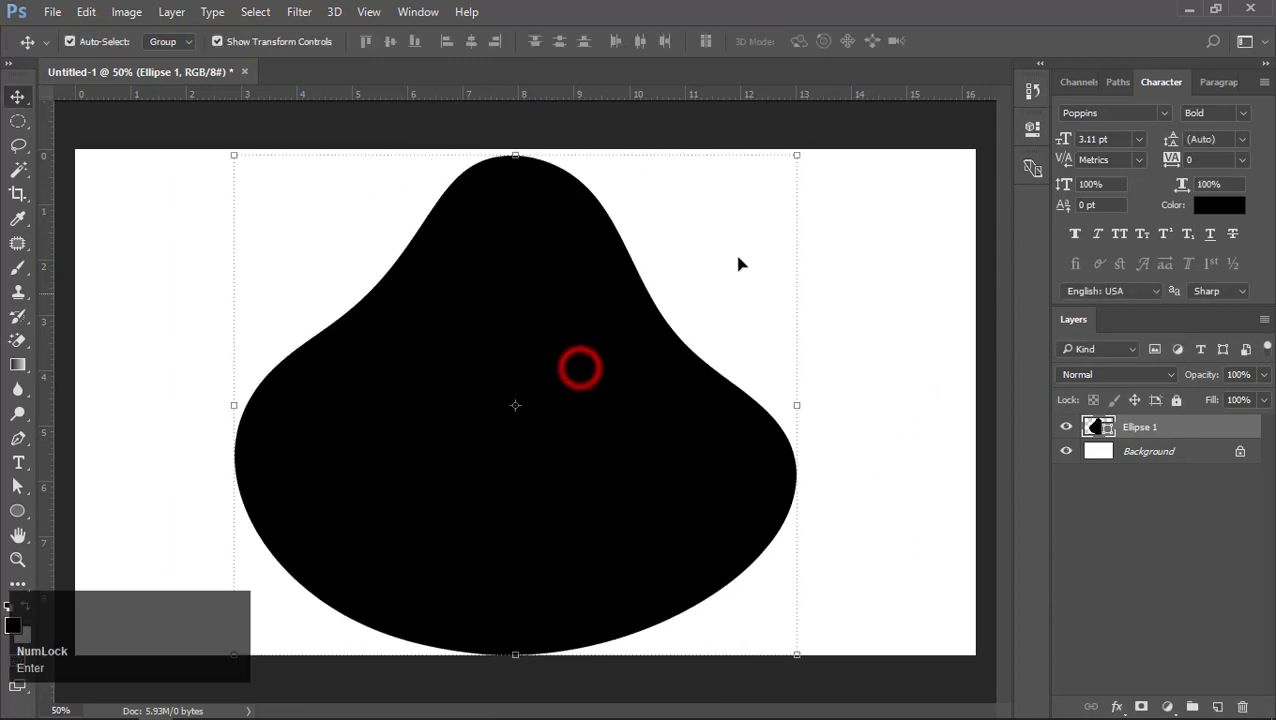
Scale the black blob down about its centre to about 8.59 × 7.70 cm and reposition it near the middle of the canvas
{"action": "left_click_drag", "start_coordinate": [795, 153], "coordinate": [755, 188]}
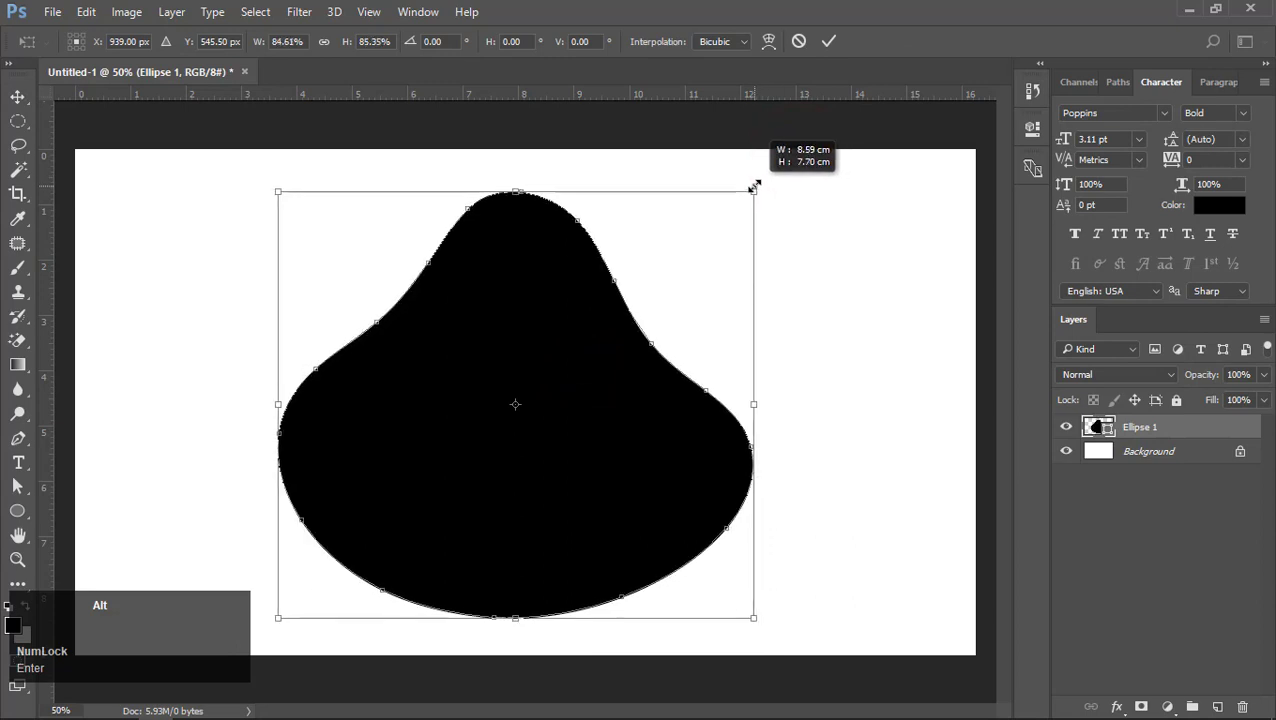
{"action": "double_click", "coordinate": [635, 273]}
{"action": "left_click_drag", "start_coordinate": [566, 332], "coordinate": [560, 332]}
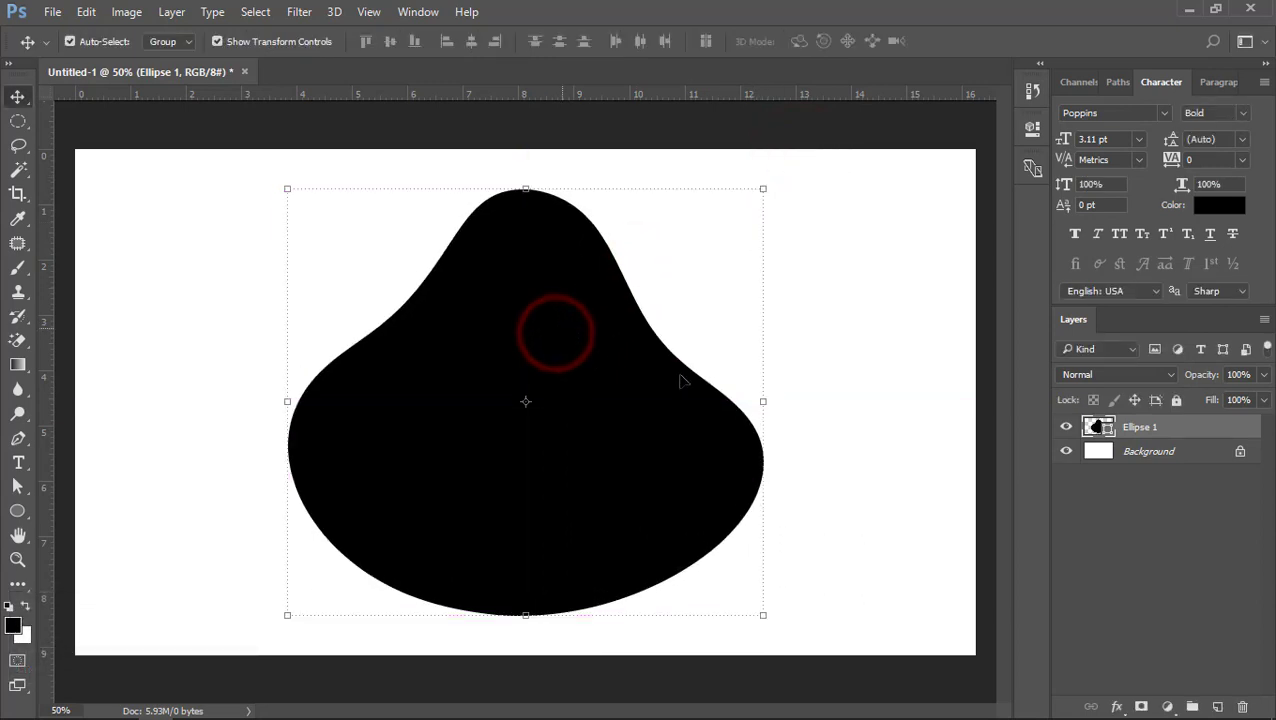
Change the Ellipse 1 blob's fill to dark purple #341651
{"action": "double_click", "coordinate": [1098, 428]}
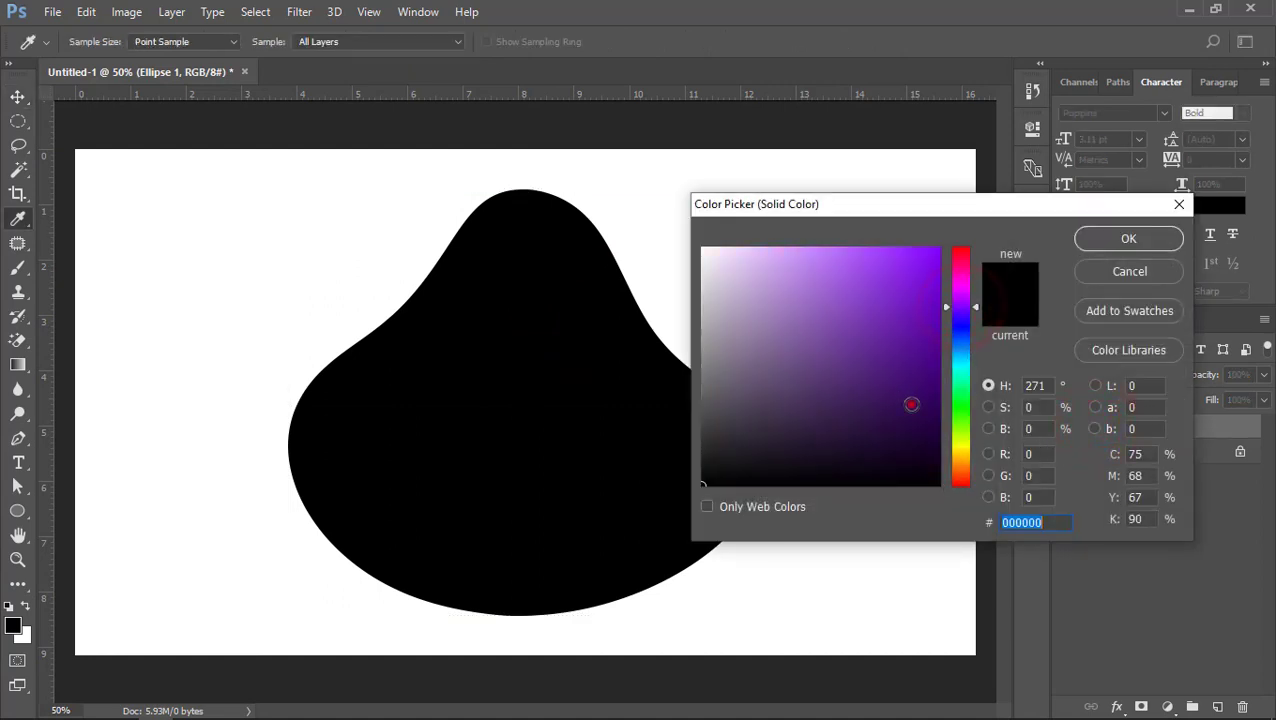
{"action": "left_click", "coordinate": [911, 404]}
{"action": "left_click", "coordinate": [875, 410]}
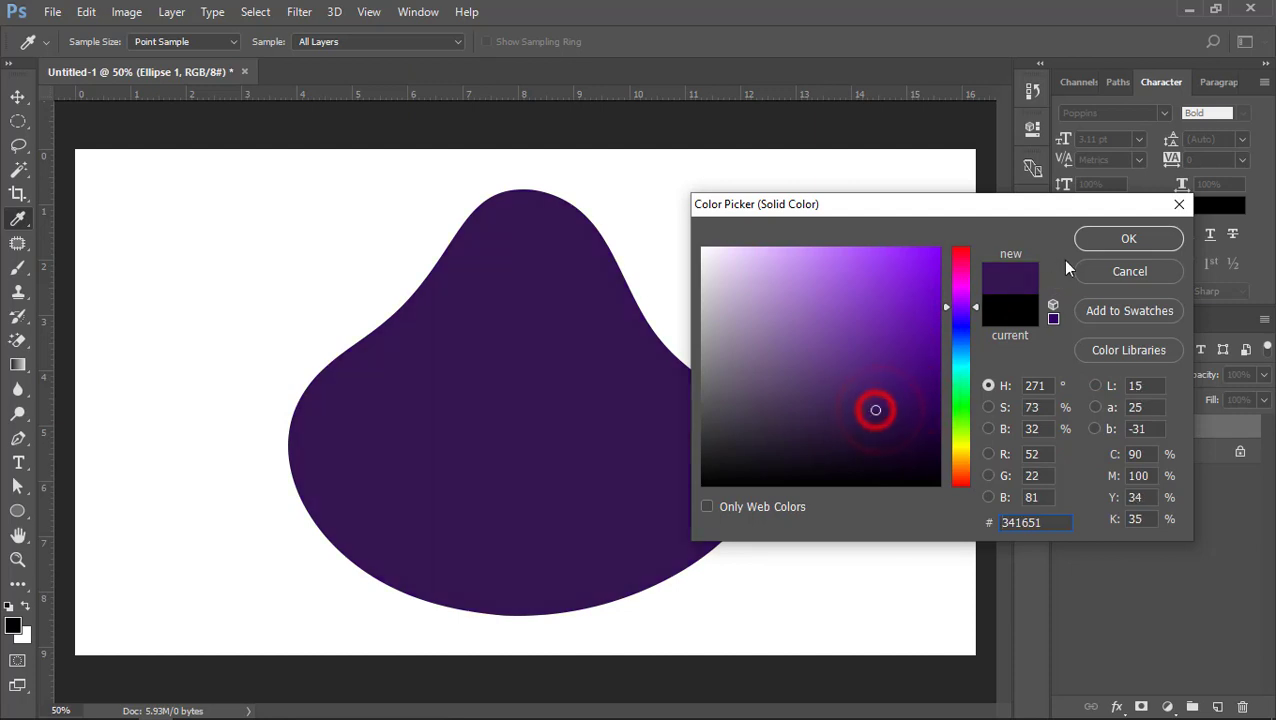
{"action": "left_click", "coordinate": [1095, 237]}
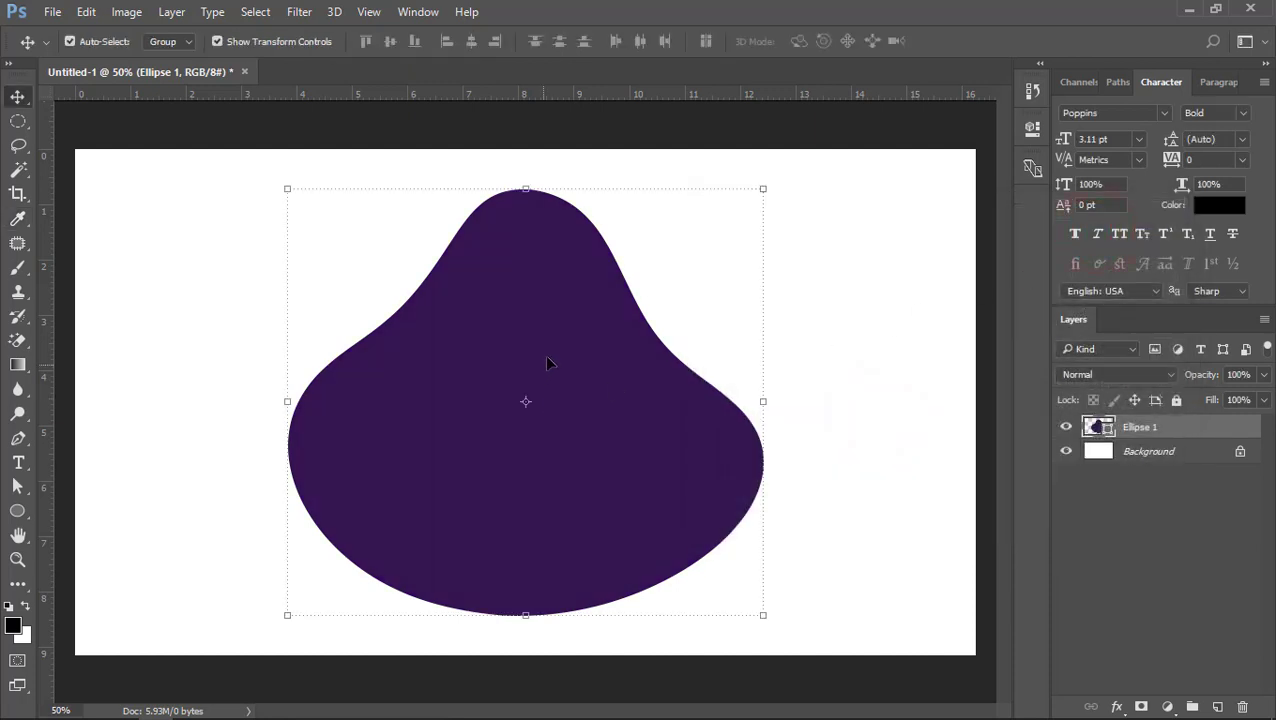
Enlarge the purple blob about its centre to about 1054 × 953 px
{"action": "left_click_drag", "start_coordinate": [763, 188], "coordinate": [772, 178]}
{"action": "double_click", "coordinate": [598, 230]}
{"action": "left_click", "coordinate": [682, 246]}
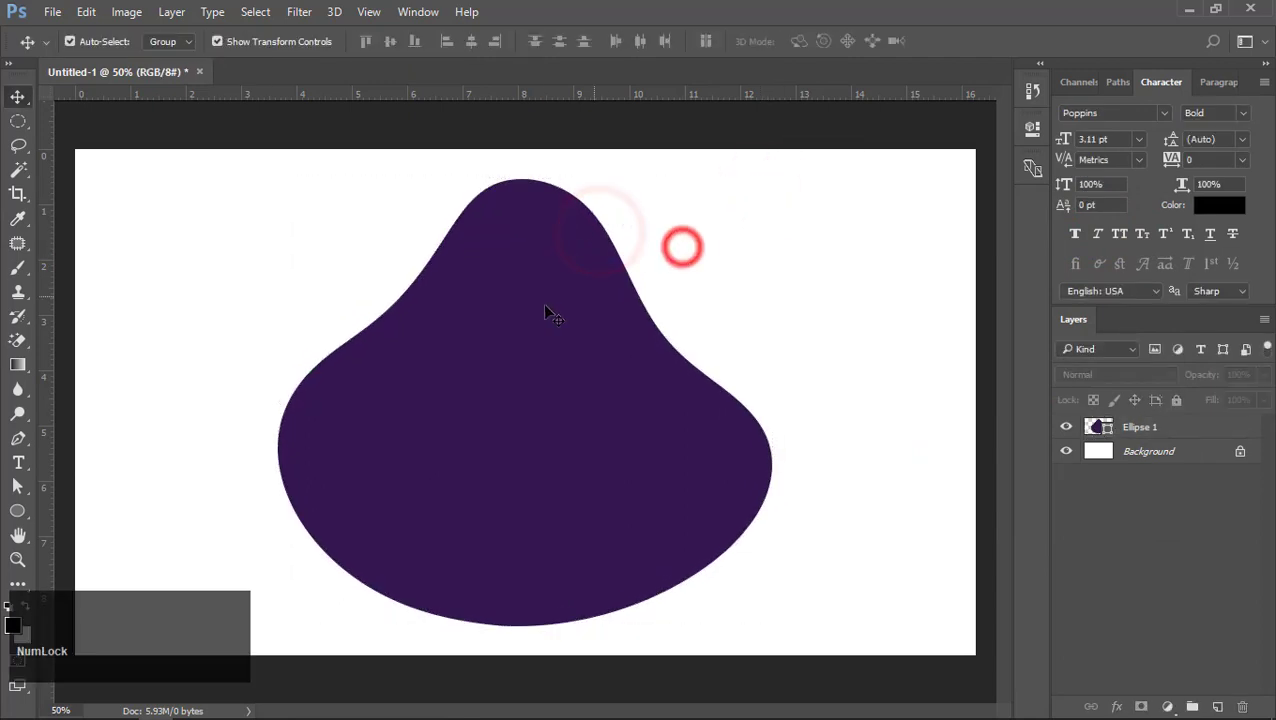
Set up the Pen tool in Shape mode and add a new empty layer above the purple blob
{"action": "left_click", "coordinate": [544, 305]}
{"action": "left_click", "coordinate": [18, 437]}
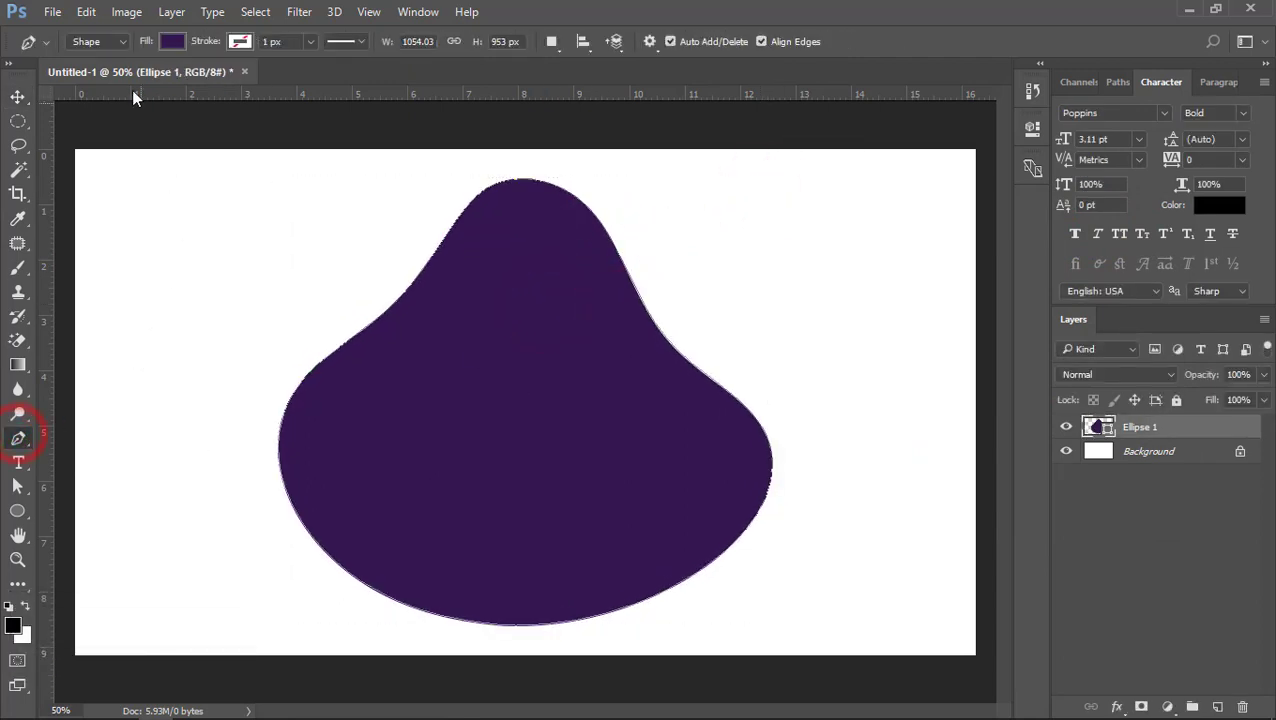
{"action": "left_click", "coordinate": [98, 47]}
{"action": "left_click", "coordinate": [95, 56]}
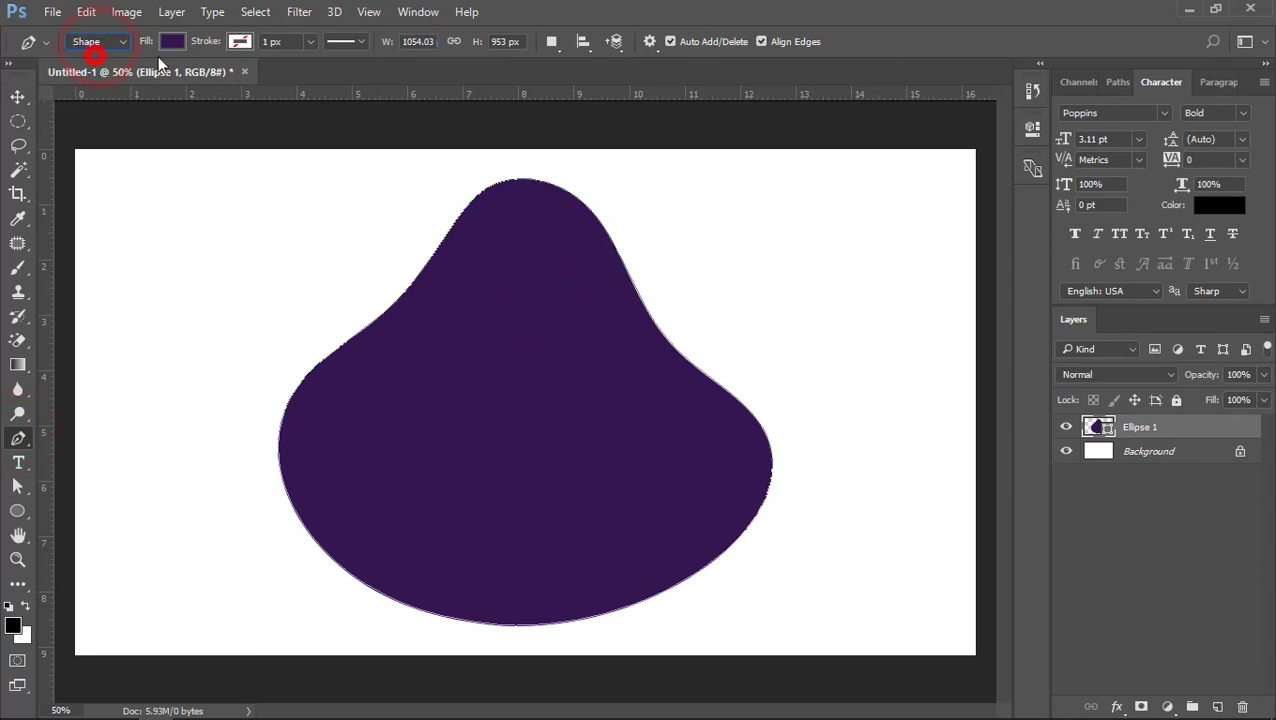
{"action": "left_click", "coordinate": [1218, 707]}
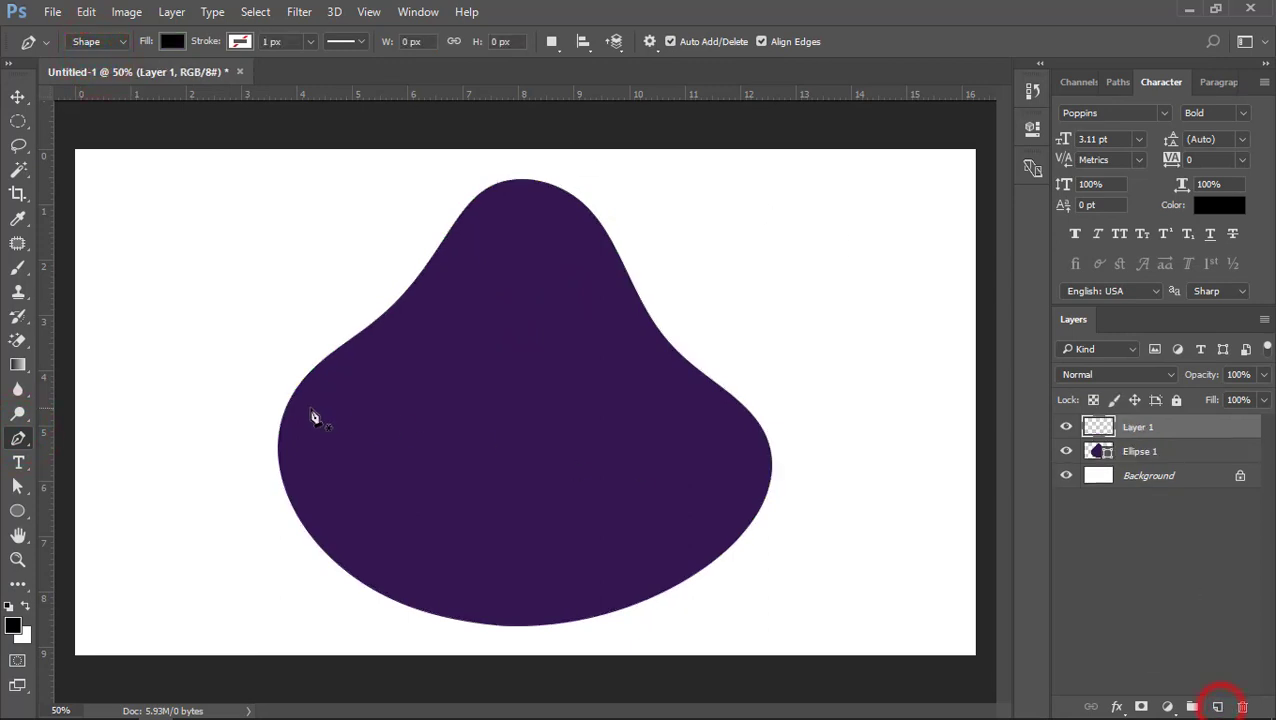
Draw a closed black shape about 782 × 570 px with a wavy inner edge over the blob's upper-left side, and clip it to Ellipse 1
{"action": "left_click_drag", "start_coordinate": [389, 386], "coordinate": [425, 327]}
{"action": "left_click_drag", "start_coordinate": [500, 301], "coordinate": [543, 308]}
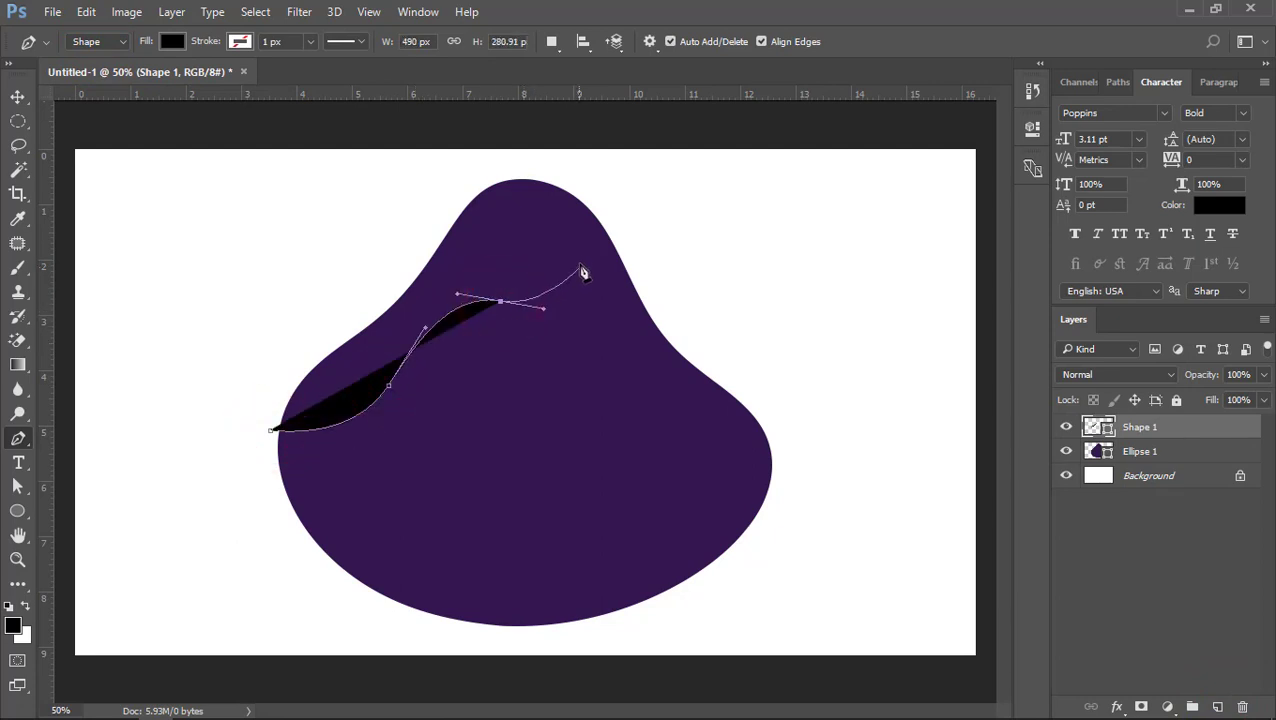
{"action": "left_click_drag", "start_coordinate": [585, 234], "coordinate": [597, 218]}
{"action": "left_click", "coordinate": [620, 215]}
{"action": "mouse_move", "coordinate": [546, 175]}
{"action": "left_mouse_down"}
{"action": "mouse_move", "coordinate": [519, 163]}
{"action": "mouse_move", "coordinate": [440, 190]}
{"action": "mouse_move", "coordinate": [400, 238]}
{"action": "left_mouse_up"}
{"action": "left_click_drag", "start_coordinate": [360, 280], "coordinate": [334, 304]}
{"action": "left_click_drag", "start_coordinate": [289, 345], "coordinate": [271, 367]}
{"action": "left_click_drag", "start_coordinate": [253, 401], "coordinate": [256, 422]}
{"action": "left_click", "coordinate": [271, 431]}
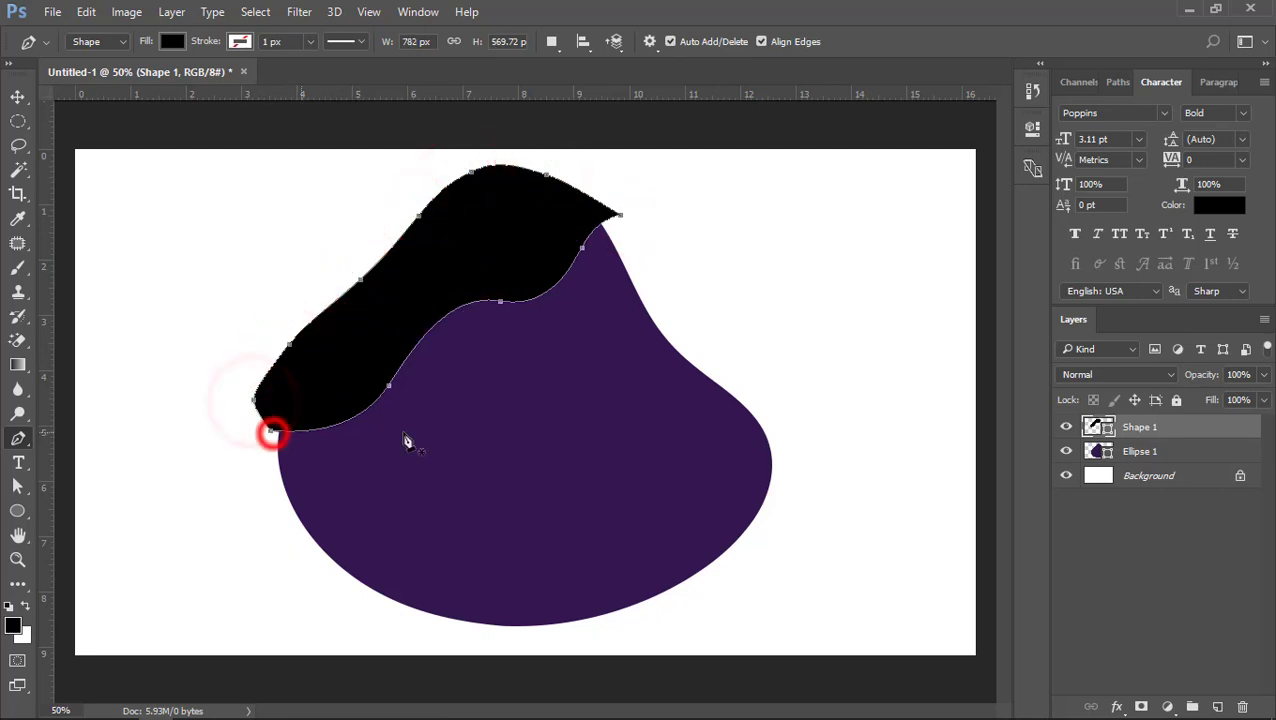
{"action": "right_click", "coordinate": [1079, 425]}
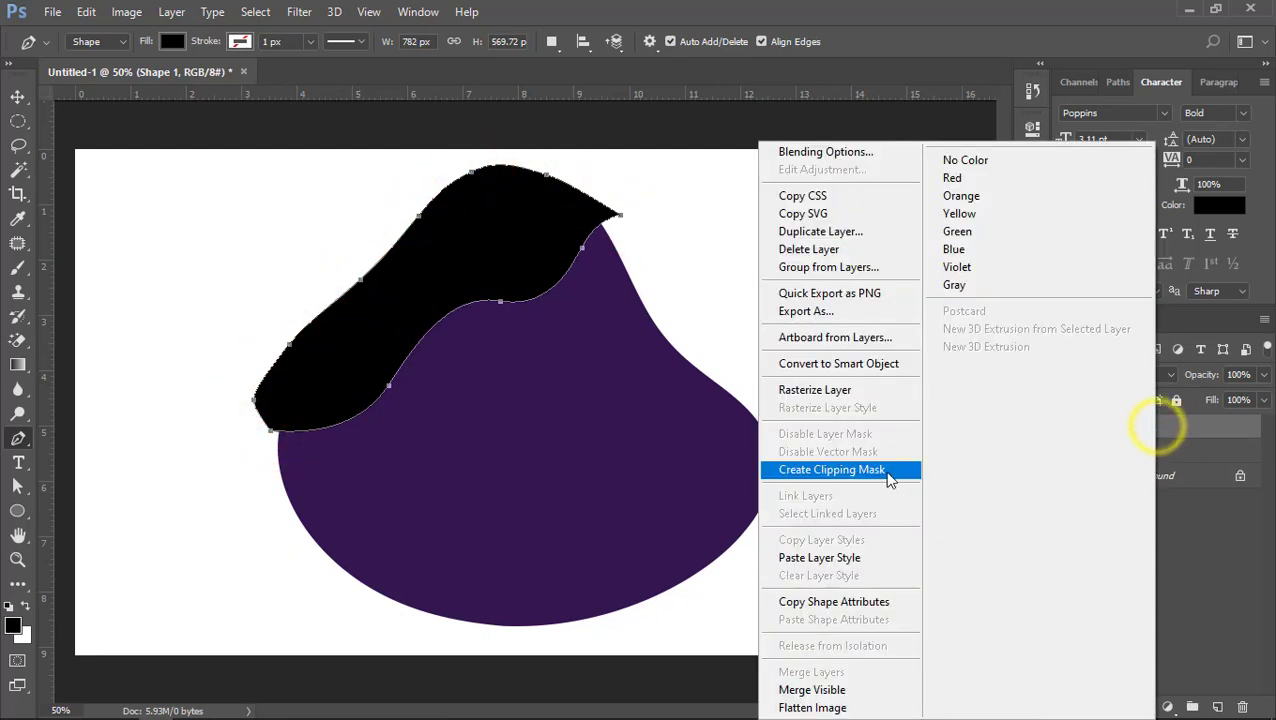
{"action": "left_click", "coordinate": [853, 472]}
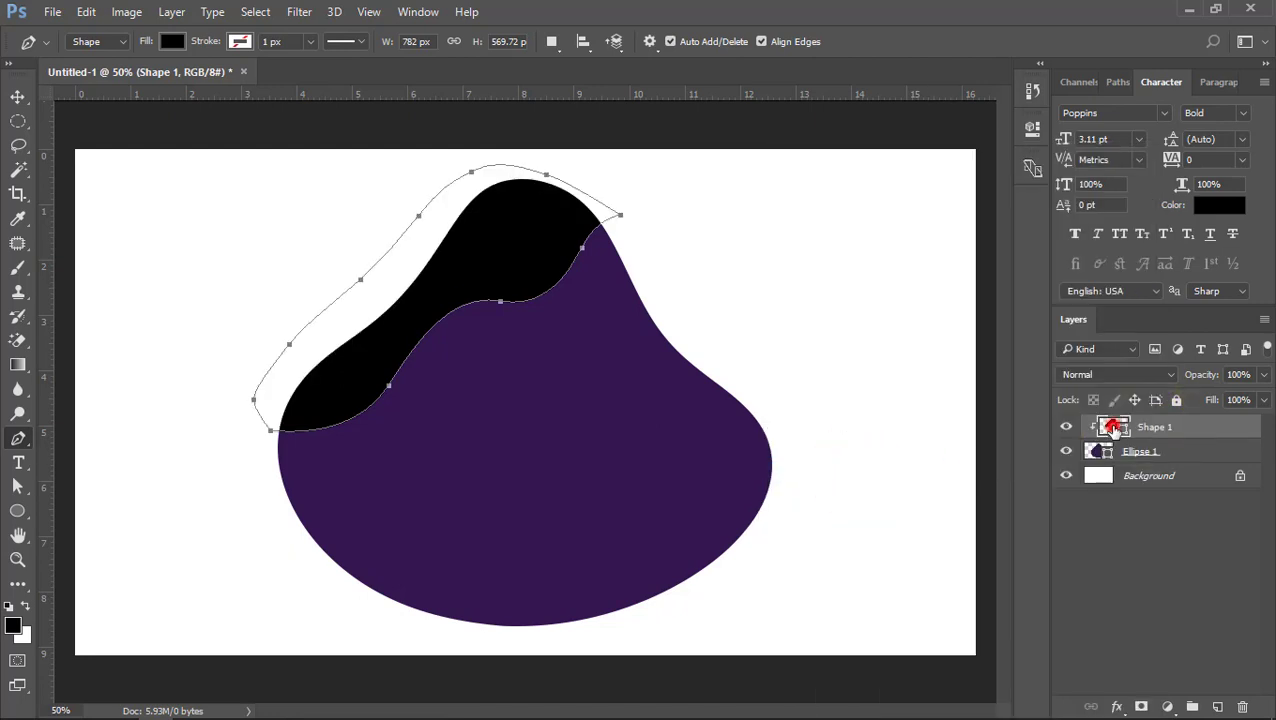
Set Shape 1's fill to medium purple #4c1c7a
{"action": "double_click", "coordinate": [1113, 427]}
{"action": "left_click", "coordinate": [551, 367]}
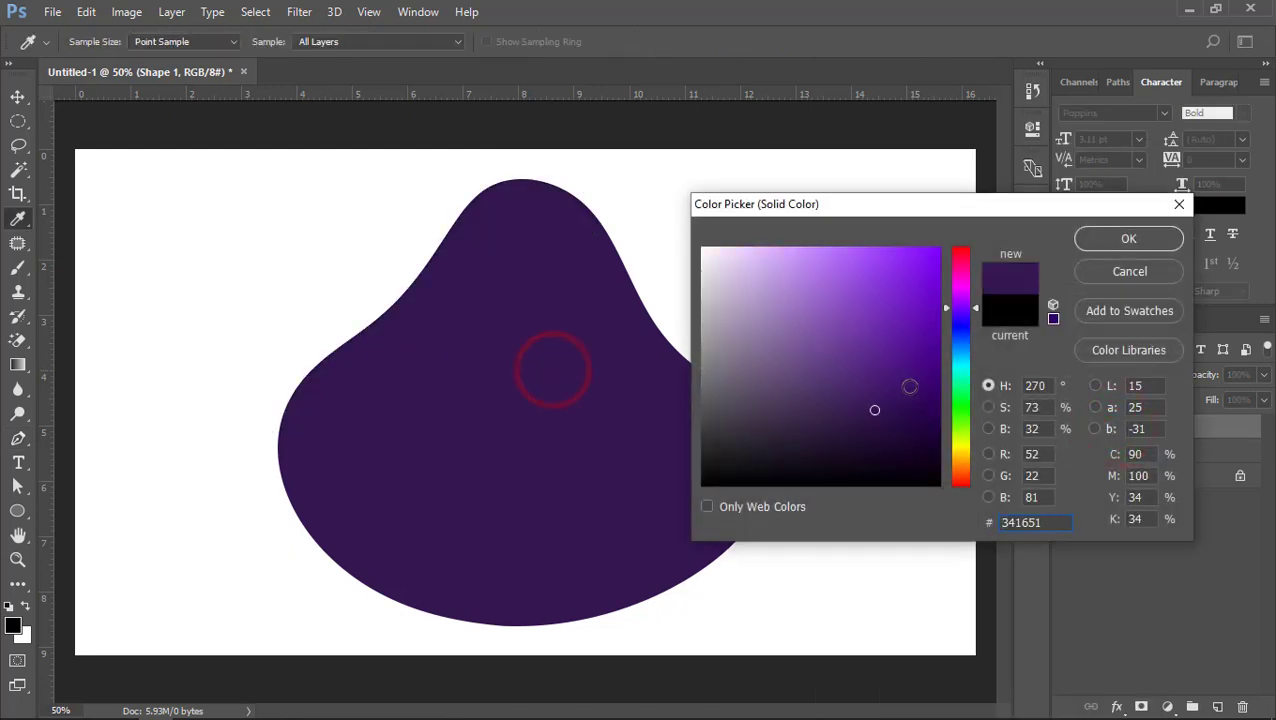
{"action": "left_click", "coordinate": [878, 365]}
{"action": "left_click", "coordinate": [878, 371]}
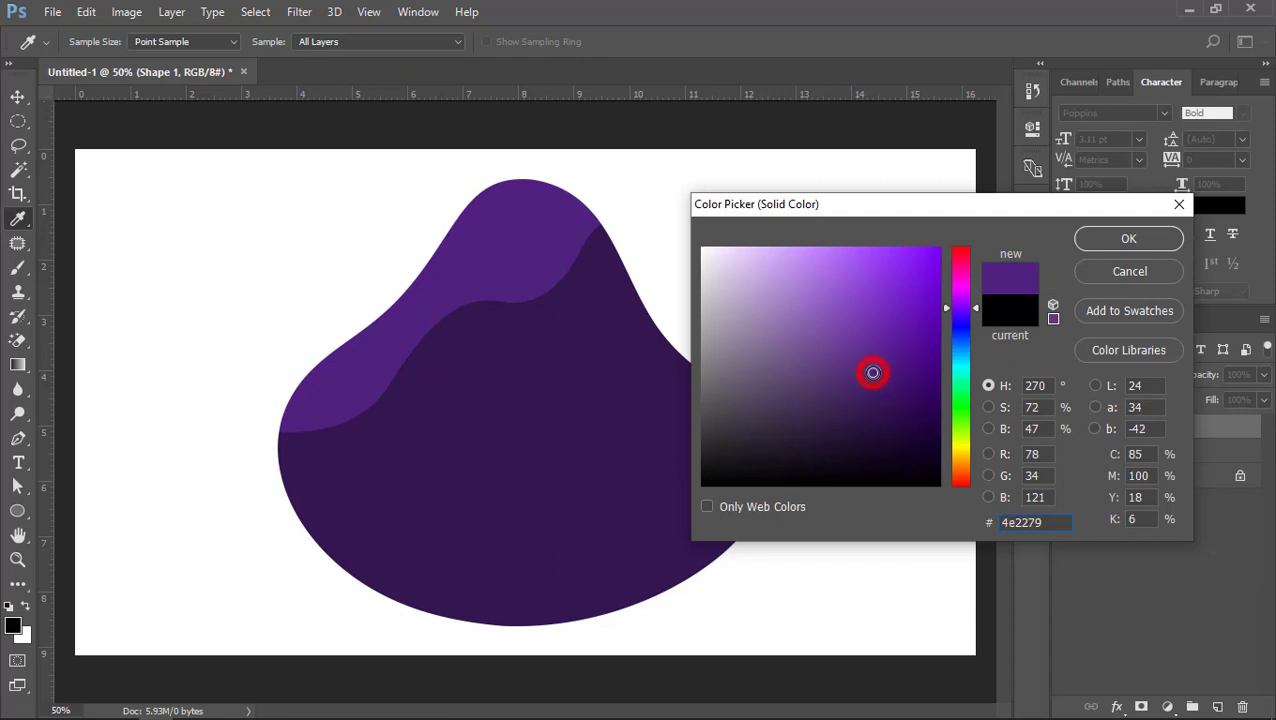
{"action": "left_click_drag", "start_coordinate": [879, 371], "coordinate": [885, 371]}
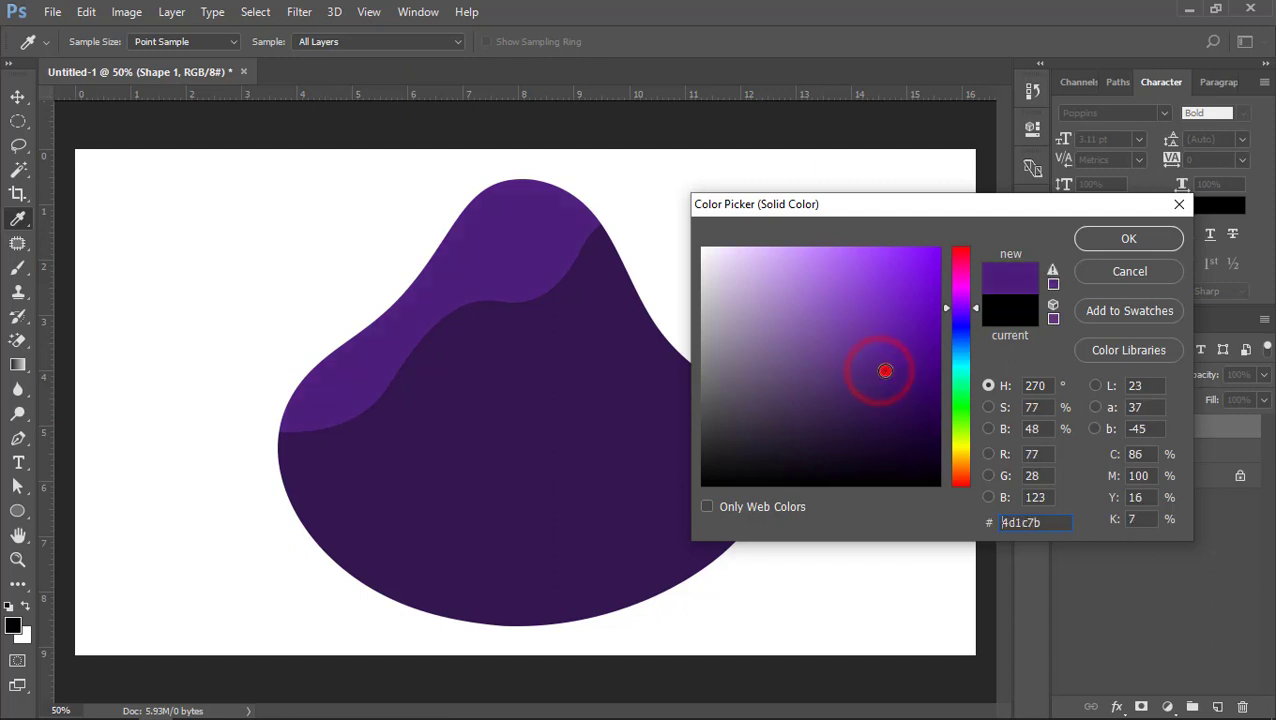
{"action": "left_click", "coordinate": [886, 375]}
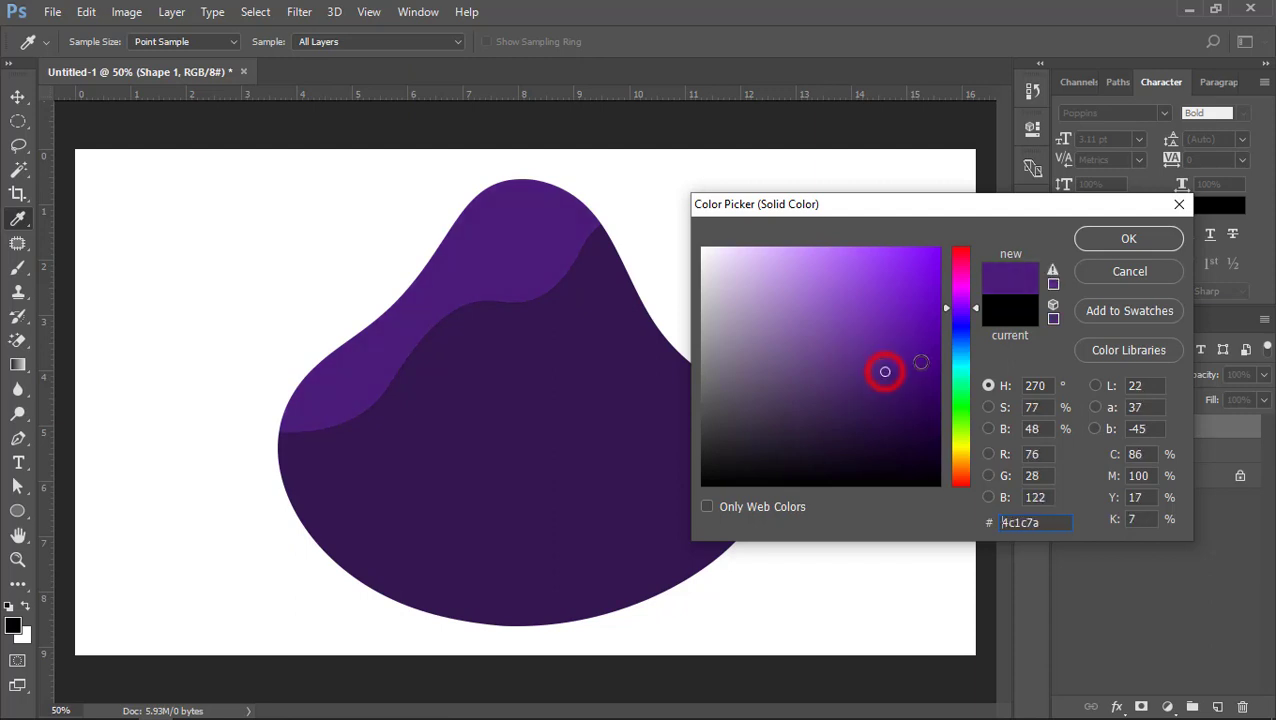
{"action": "left_click", "coordinate": [1086, 238]}
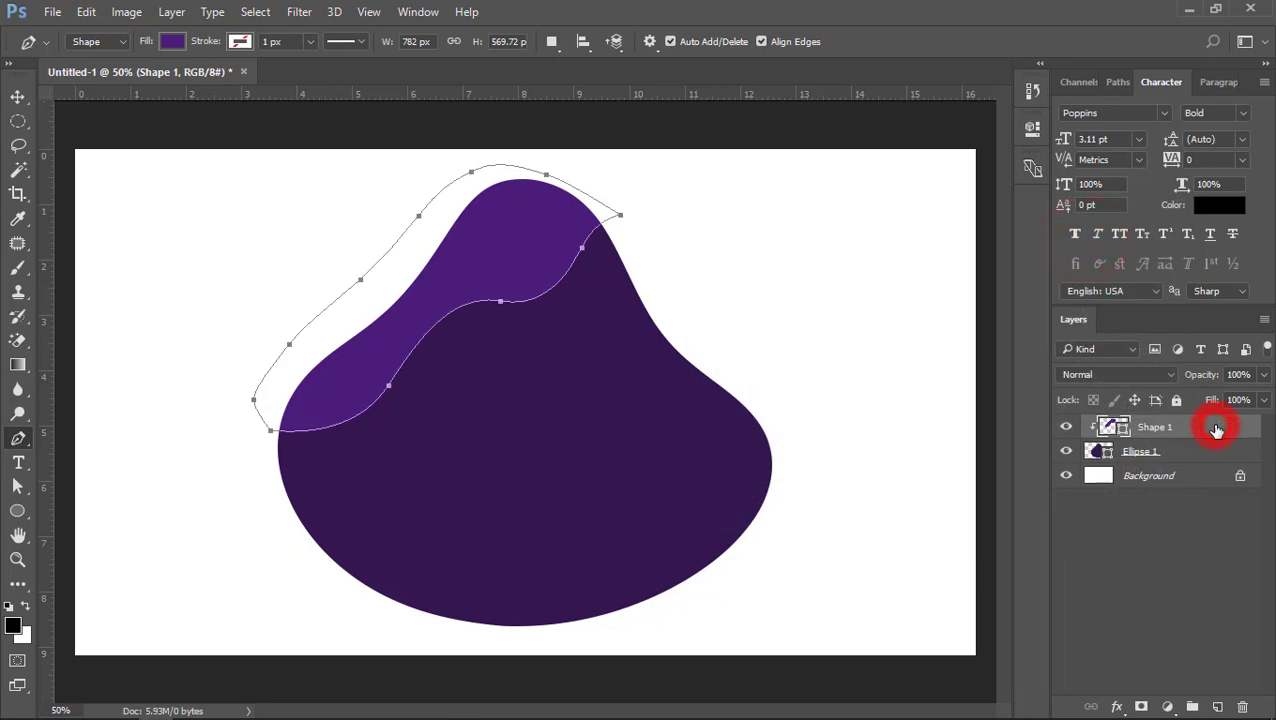
Add a Multiply drop shadow to Shape 1 with 38% opacity, 141° angle, 28 px distance, 0% spread and 27 px size
{"action": "double_click", "coordinate": [1198, 431]}
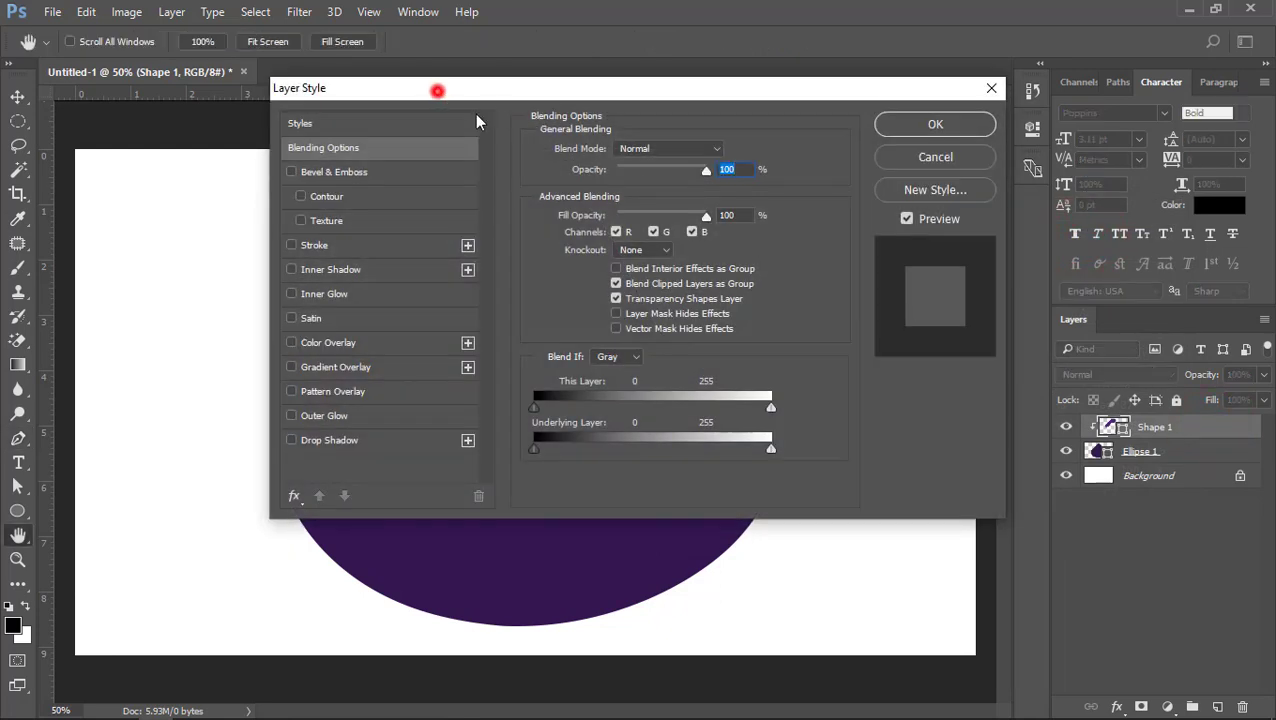
{"action": "left_click_drag", "start_coordinate": [437, 90], "coordinate": [890, 203]}
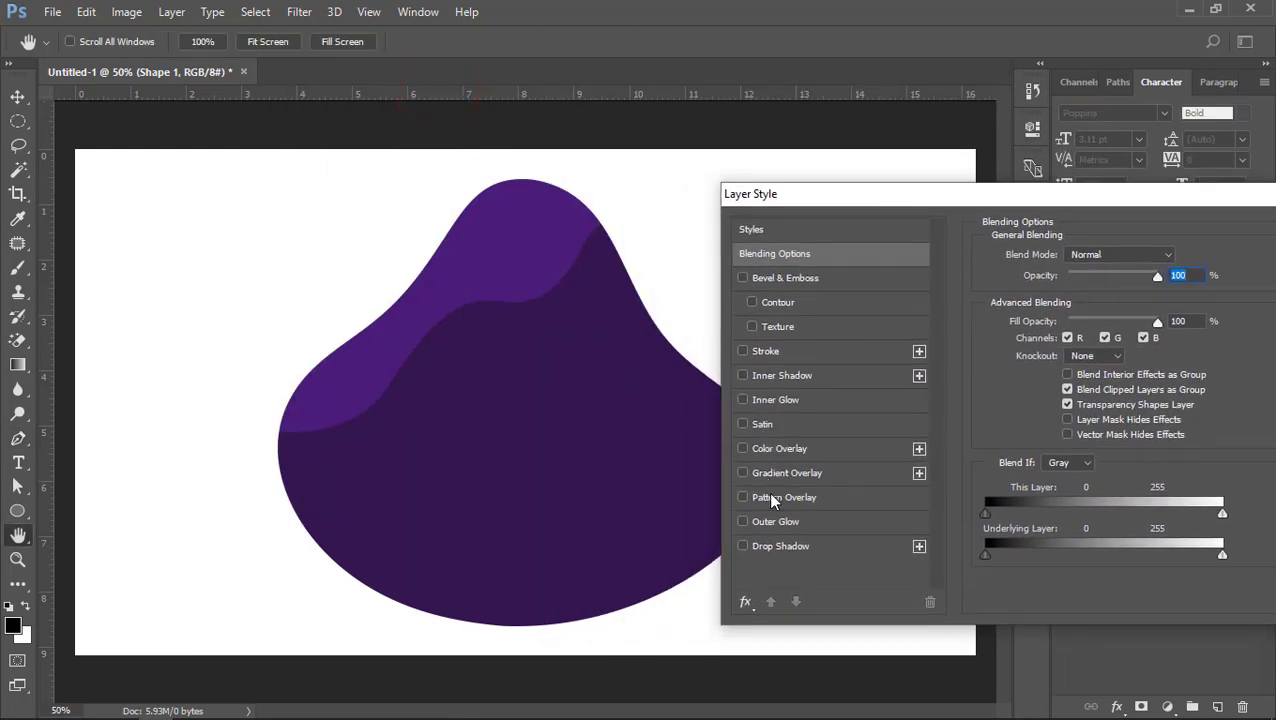
{"action": "left_click", "coordinate": [769, 547]}
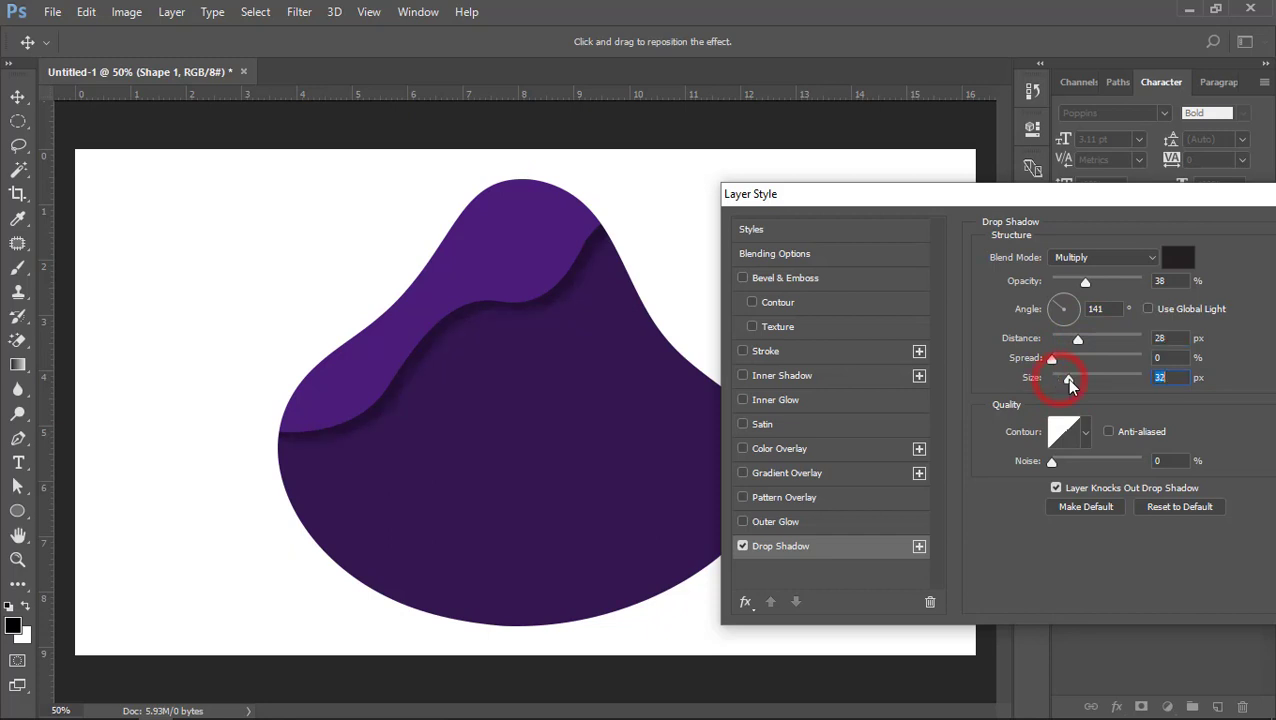
{"action": "left_click_drag", "start_coordinate": [1155, 208], "coordinate": [1029, 256]}
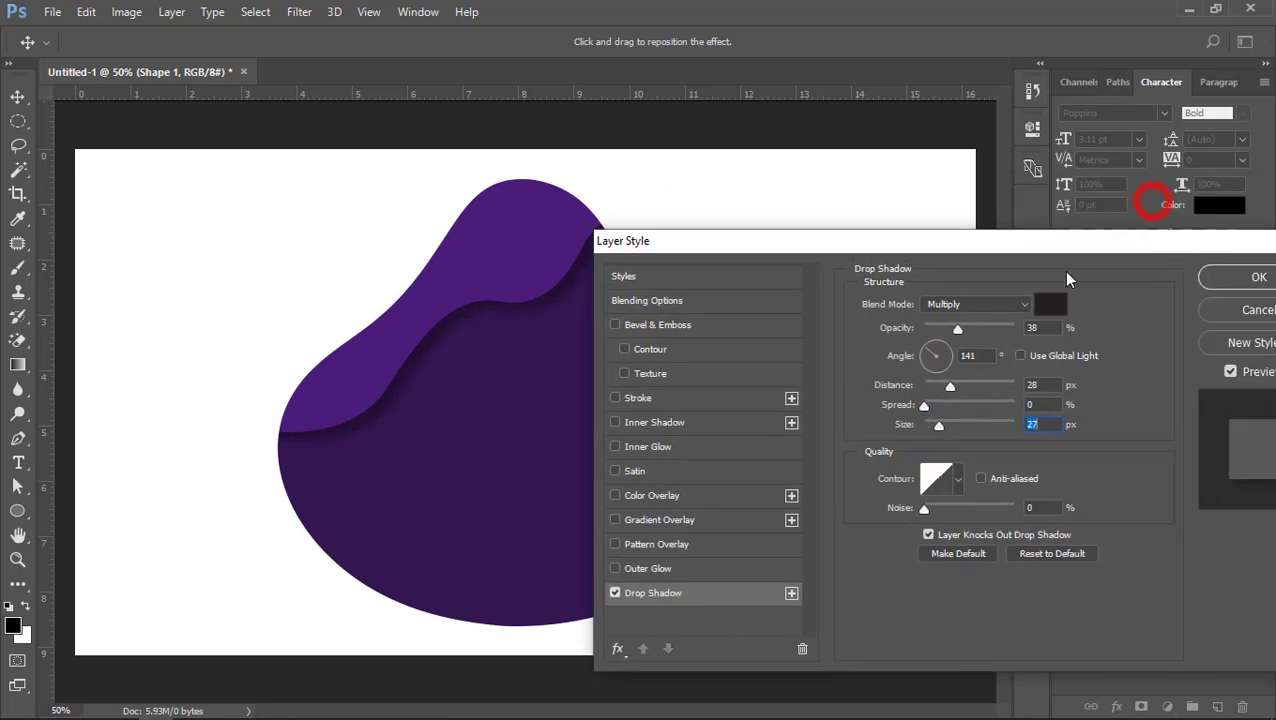
{"action": "left_click", "coordinate": [1208, 277]}
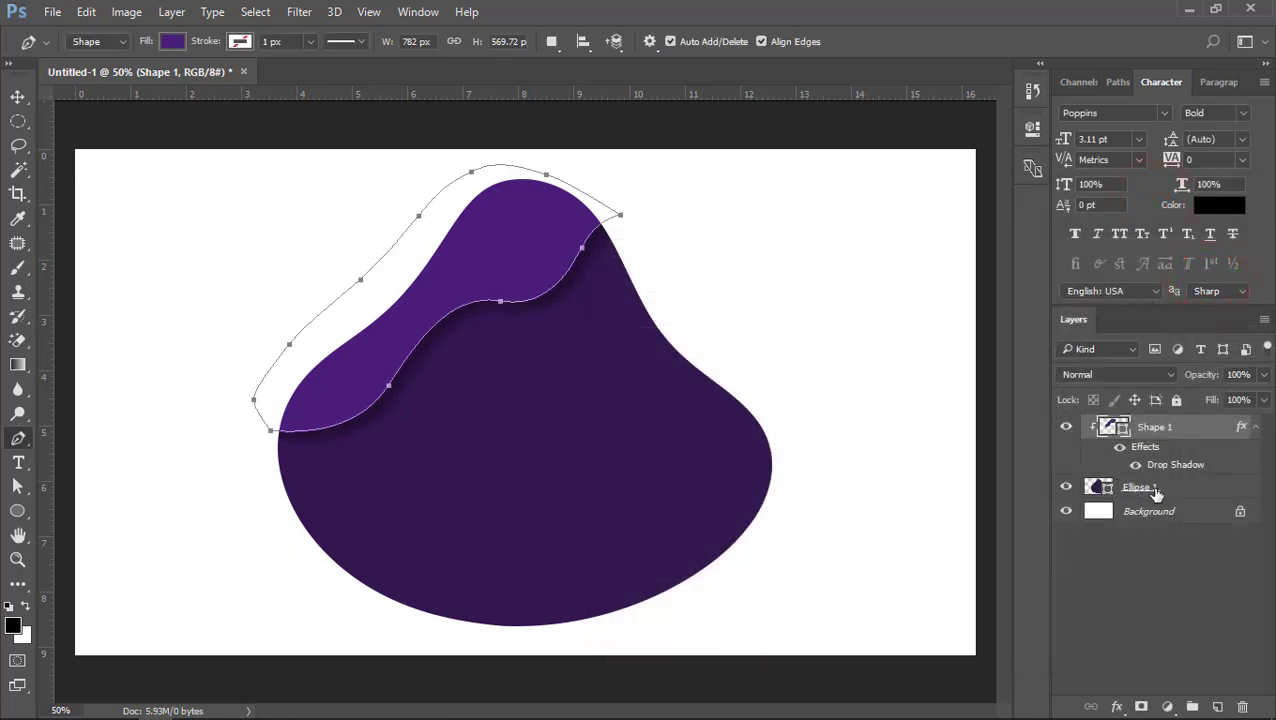
Add a Multiply inner shadow to Ellipse 1 with 43% opacity, 129° angle, 35 px distance, 0% choke and 40 px size
{"action": "left_click", "coordinate": [1157, 490]}
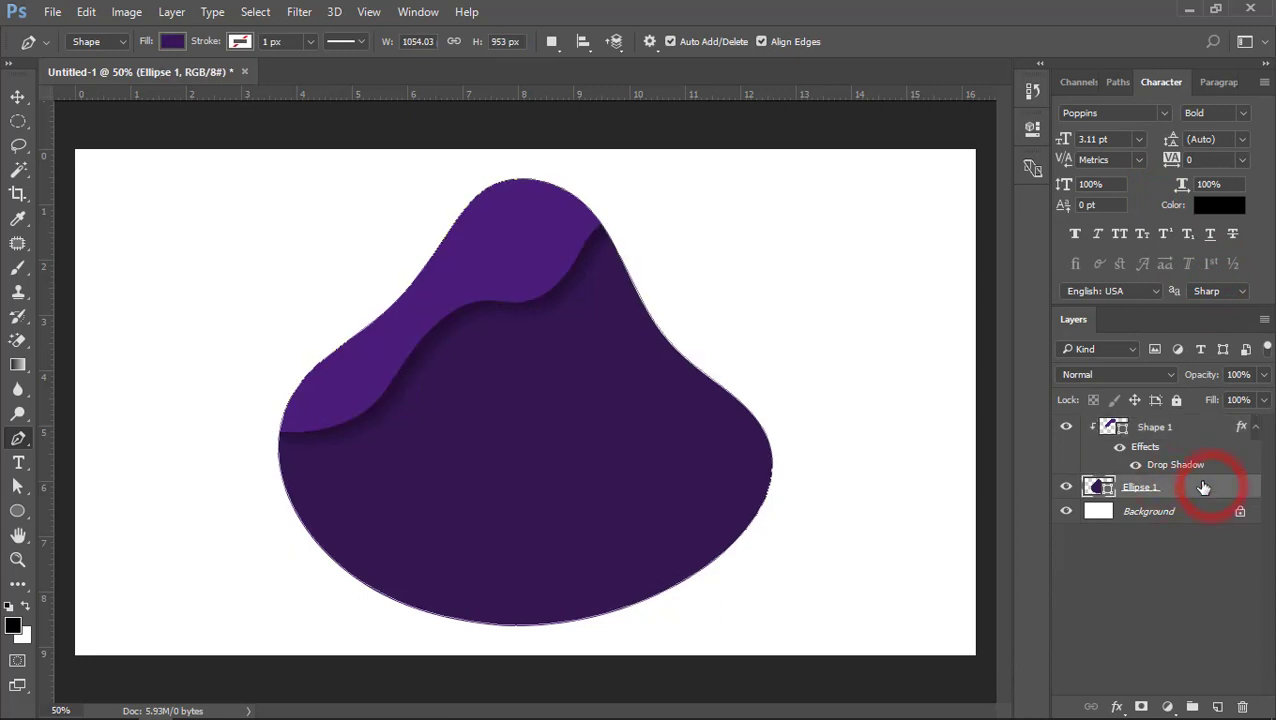
{"action": "double_click", "coordinate": [1203, 487]}
{"action": "left_click_drag", "start_coordinate": [507, 100], "coordinate": [857, 108]}
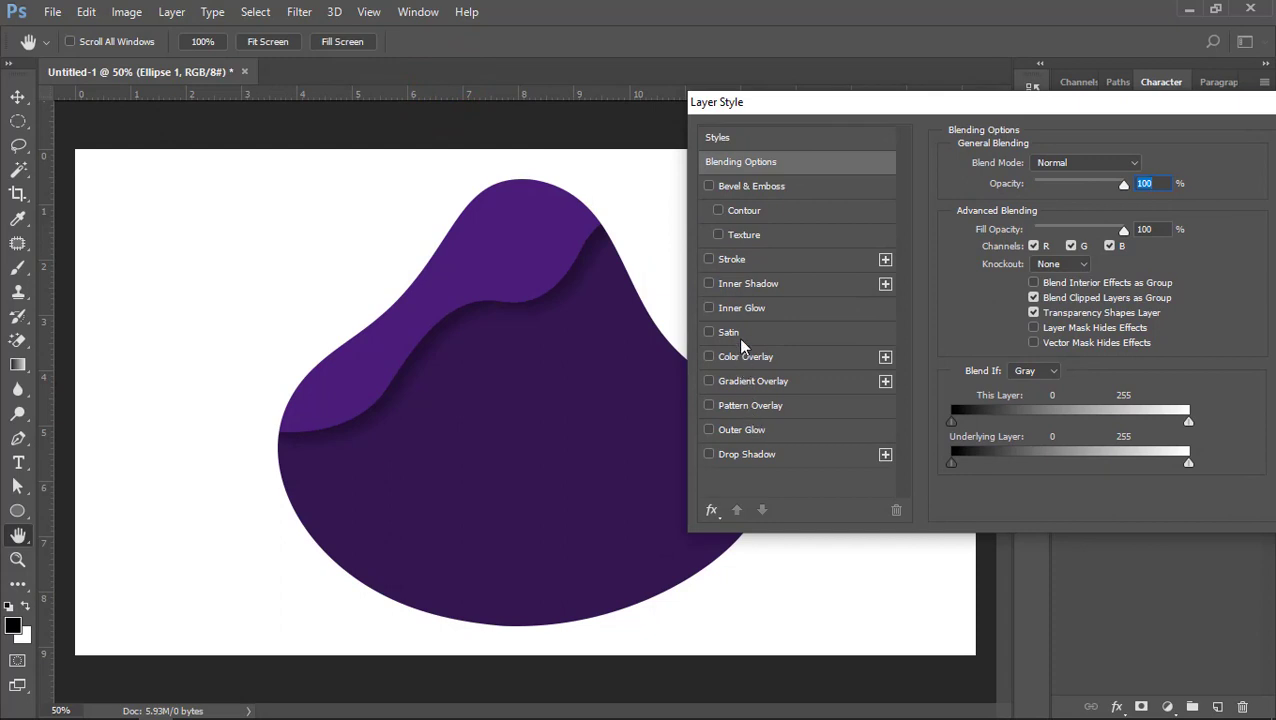
{"action": "left_click", "coordinate": [758, 285]}
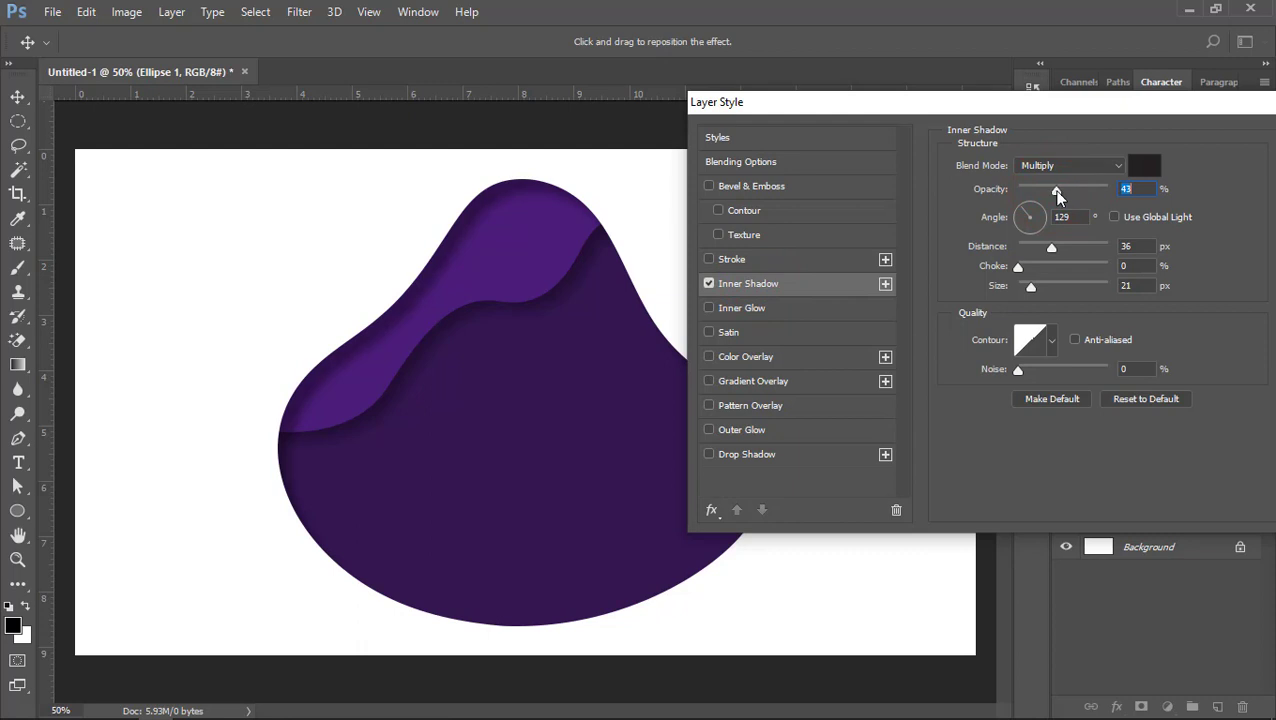
{"action": "left_click_drag", "start_coordinate": [1050, 250], "coordinate": [1041, 287]}
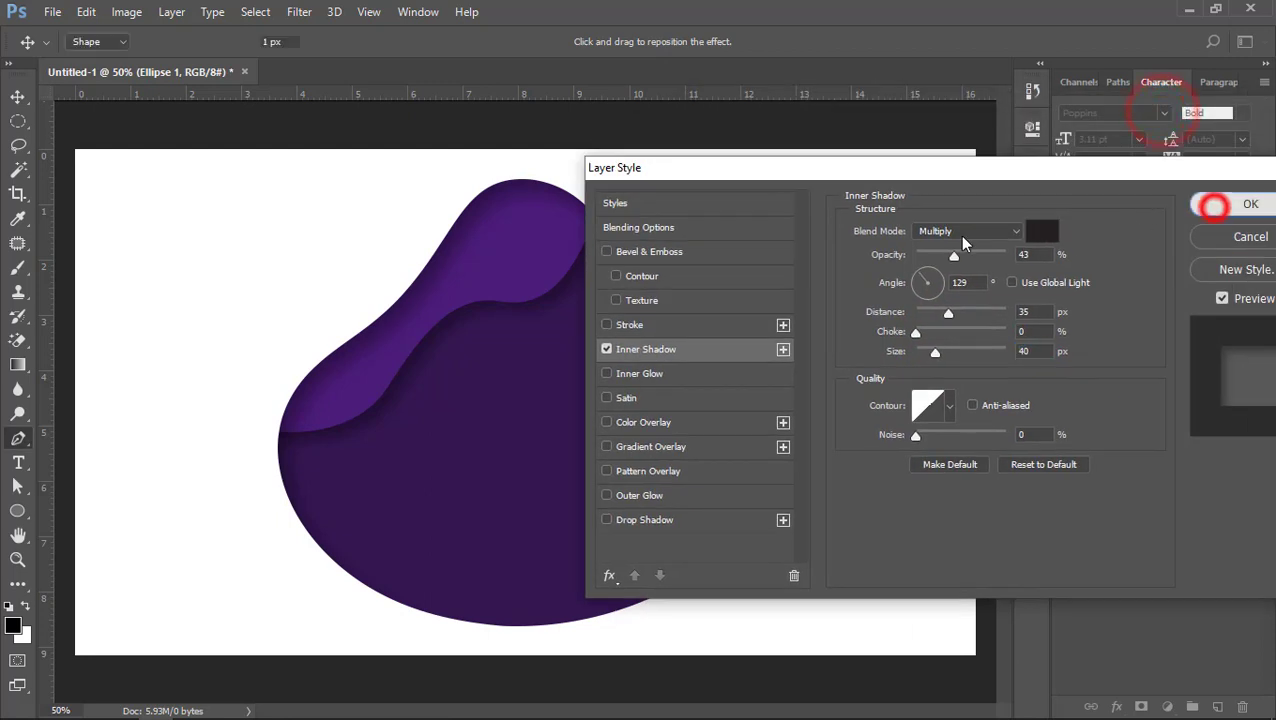
{"action": "left_click", "coordinate": [1214, 207]}
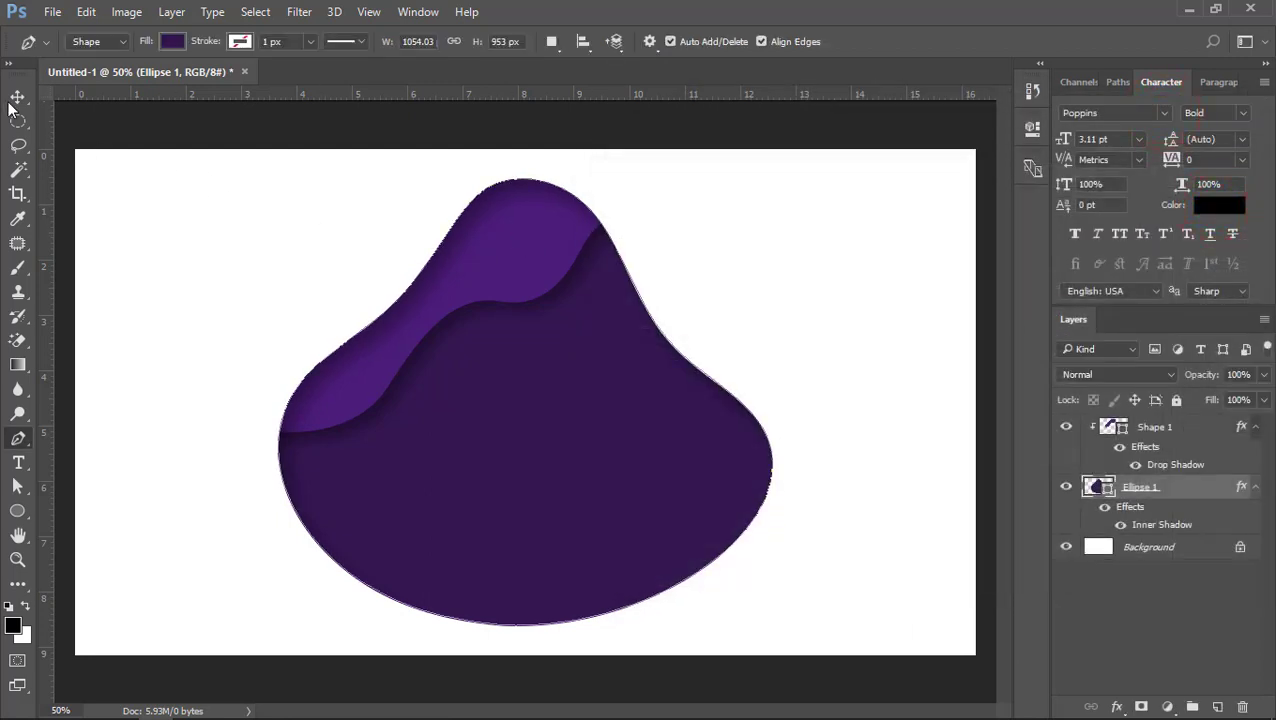
Move Shape 1 slightly down and to the left over the blob
{"action": "left_click", "coordinate": [17, 97]}
{"action": "left_click", "coordinate": [122, 120]}
{"action": "left_click_drag", "start_coordinate": [543, 266], "coordinate": [521, 285]}
Stretch Shape 1's right tip past the blob's edge to about 912 px overall width and reposition the anchors along its wavy edge
{"action": "left_click", "coordinate": [17, 486]}
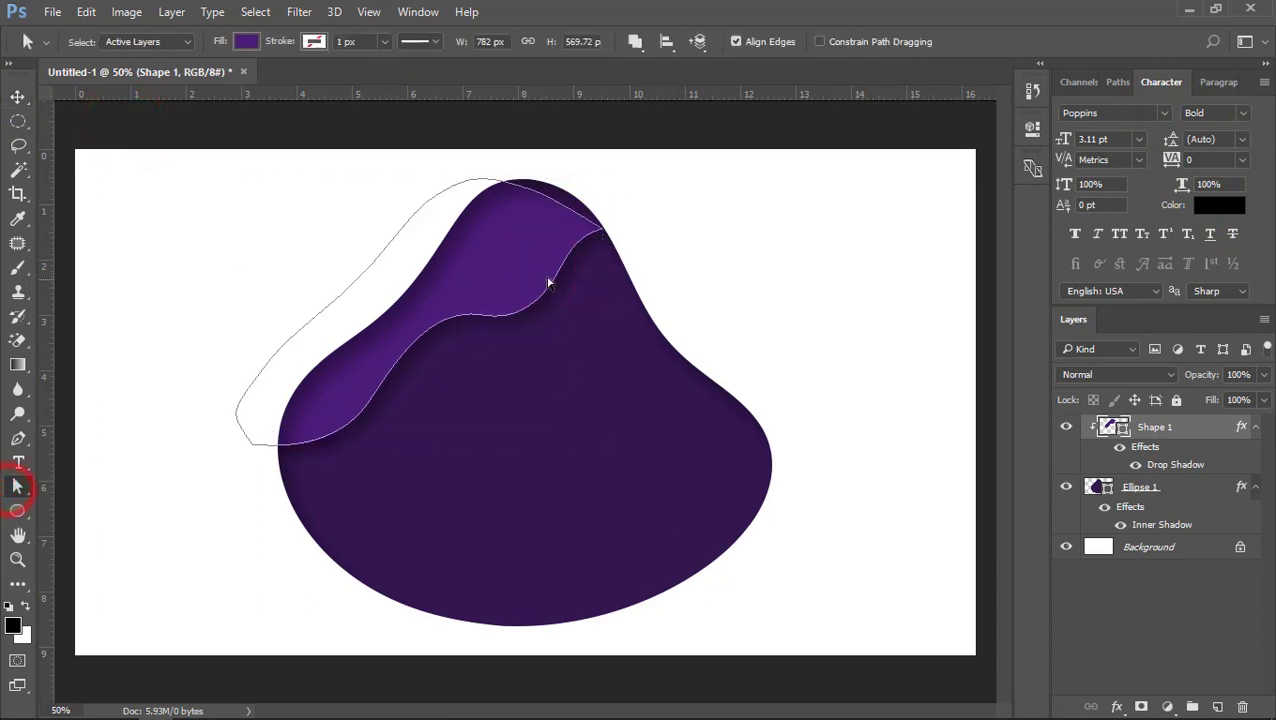
{"action": "left_click", "coordinate": [602, 229]}
{"action": "left_click_drag", "start_coordinate": [661, 228], "coordinate": [664, 228]}
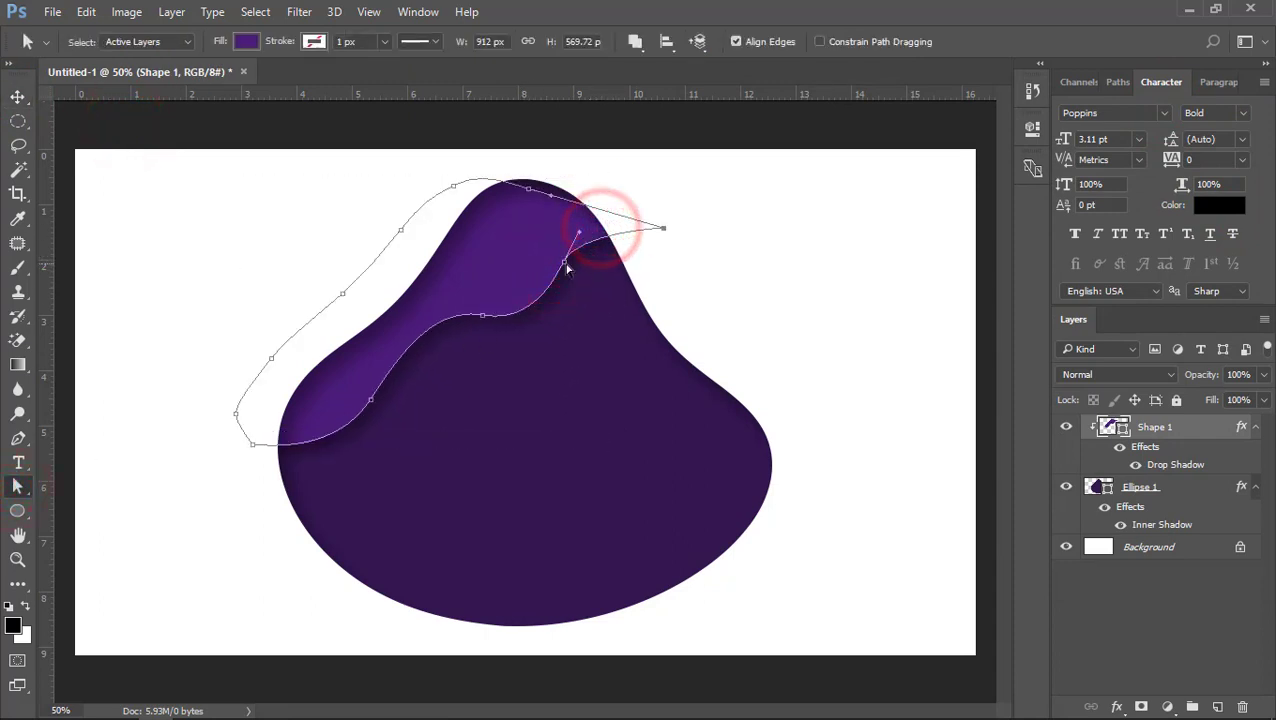
{"action": "left_click_drag", "start_coordinate": [567, 263], "coordinate": [584, 253]}
{"action": "left_click_drag", "start_coordinate": [483, 316], "coordinate": [488, 307]}
{"action": "left_click_drag", "start_coordinate": [371, 401], "coordinate": [348, 414]}
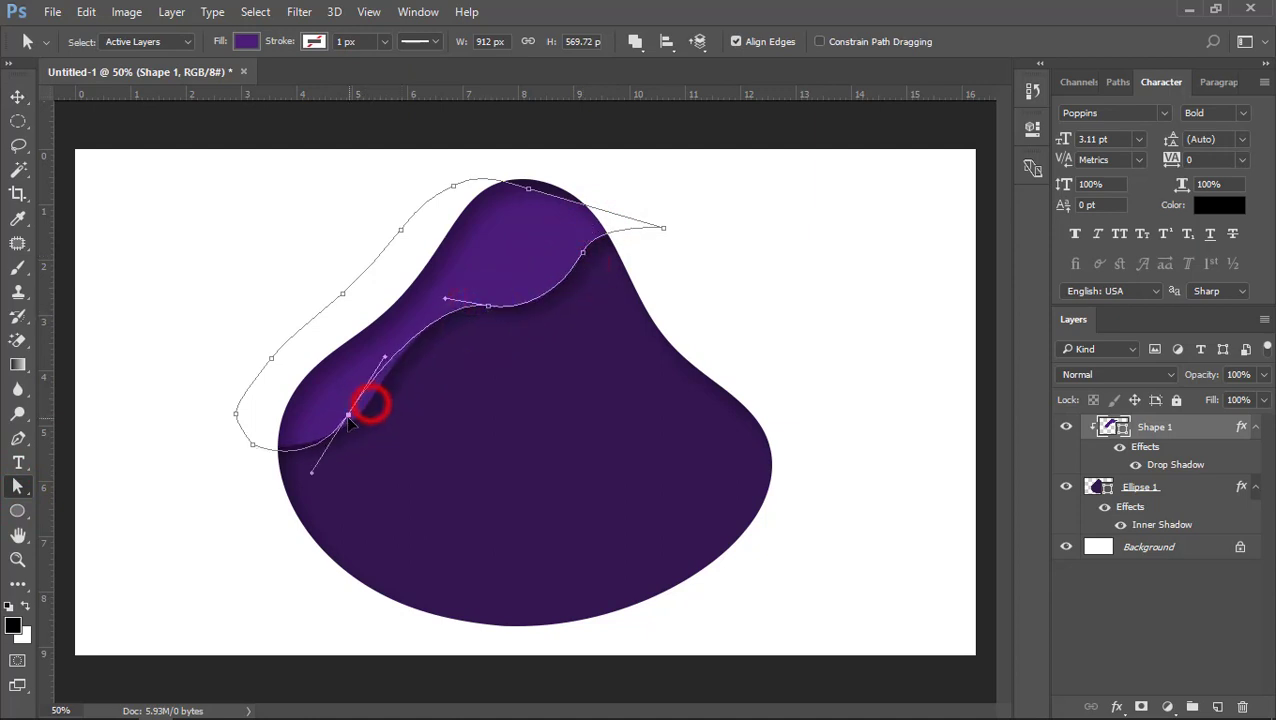
Lower the middle anchor of Shape 1's wavy edge and raise its top anchor so the shape is about 605 px tall
{"action": "left_click", "coordinate": [490, 310]}
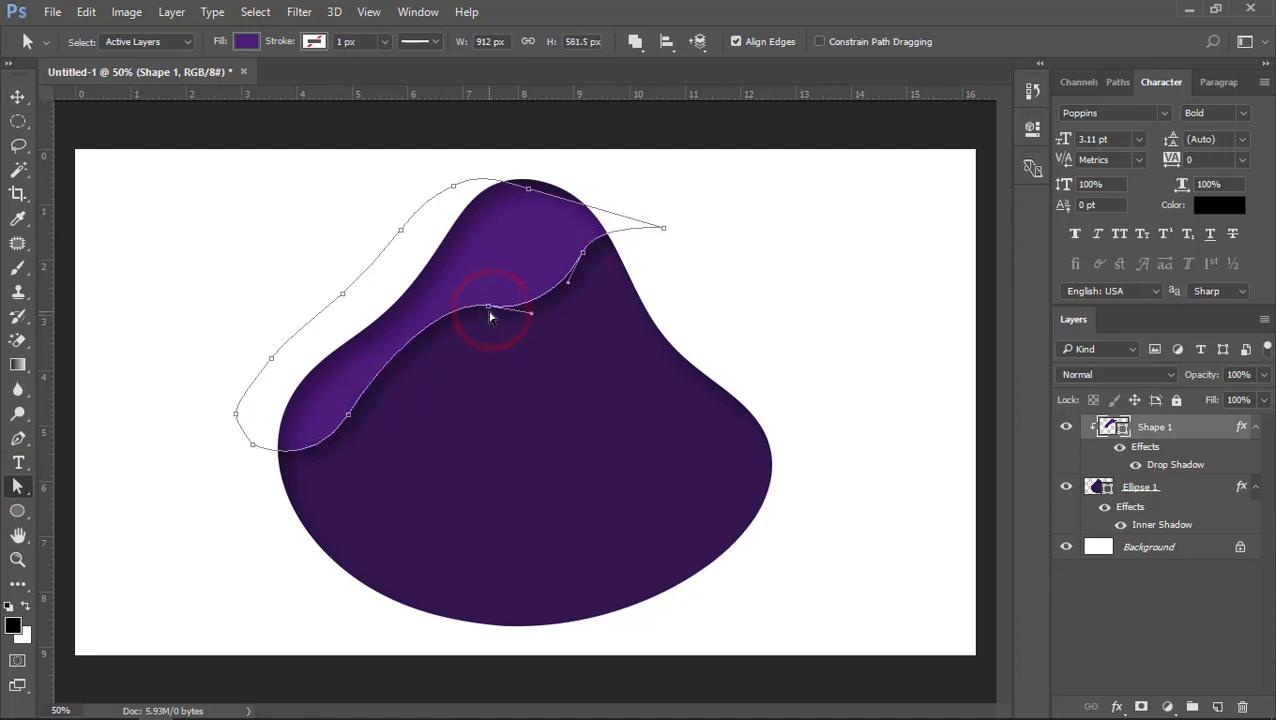
{"action": "left_click_drag", "start_coordinate": [489, 310], "coordinate": [533, 326]}
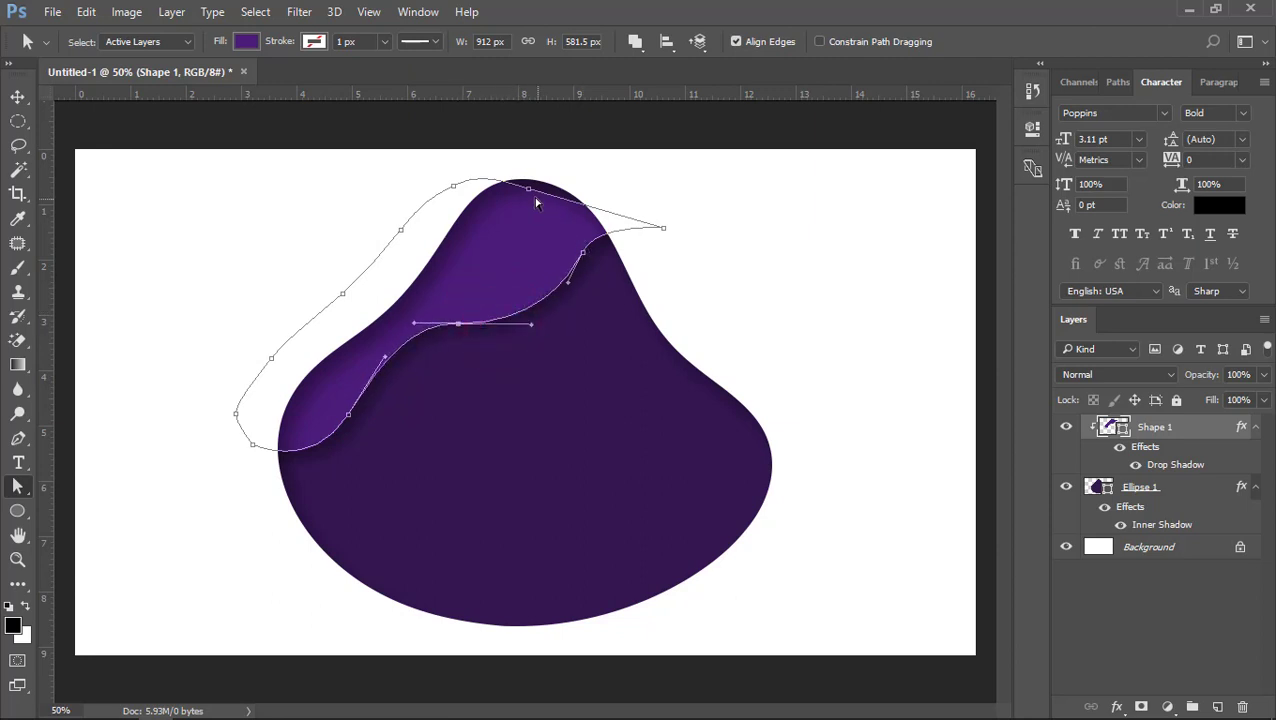
{"action": "left_click_drag", "start_coordinate": [527, 191], "coordinate": [546, 170]}
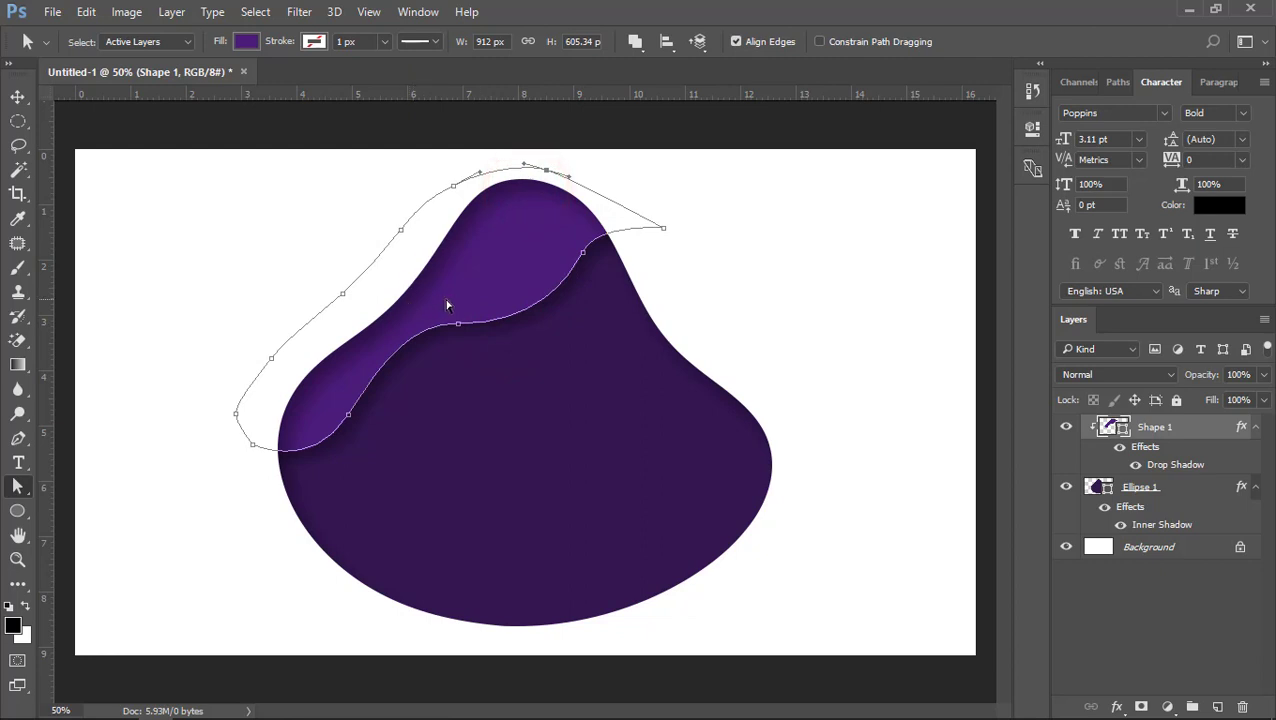
{"action": "left_click", "coordinate": [17, 97]}
{"action": "left_click", "coordinate": [251, 251]}
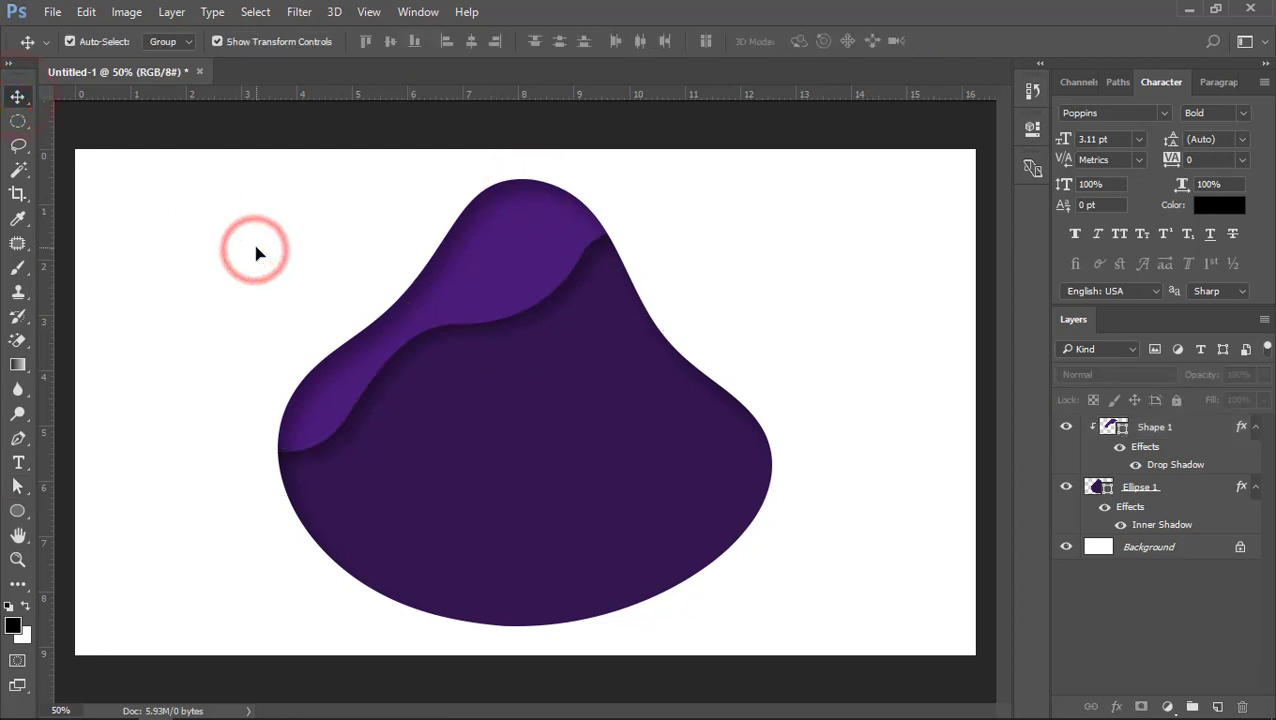
Shift the wavy-edge anchor near Shape 1's right tip slightly up and to the right to smooth the curve
{"action": "left_click", "coordinate": [445, 271]}
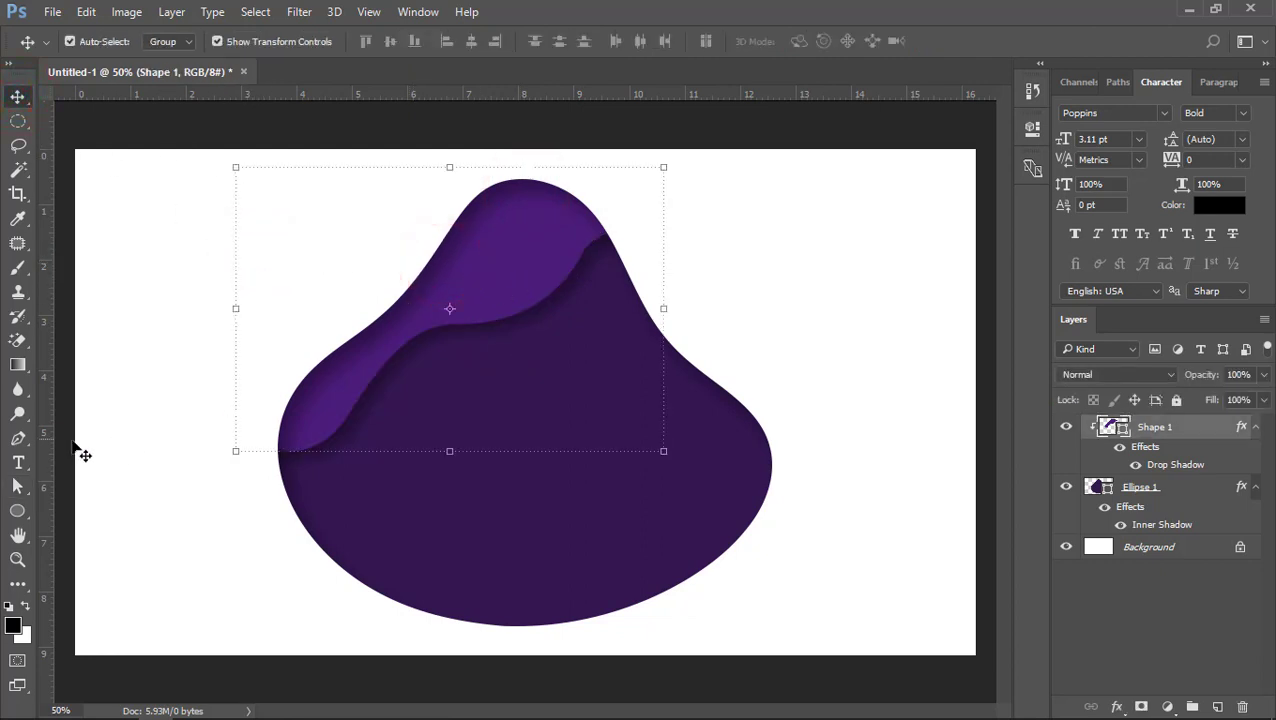
{"action": "left_click", "coordinate": [20, 485]}
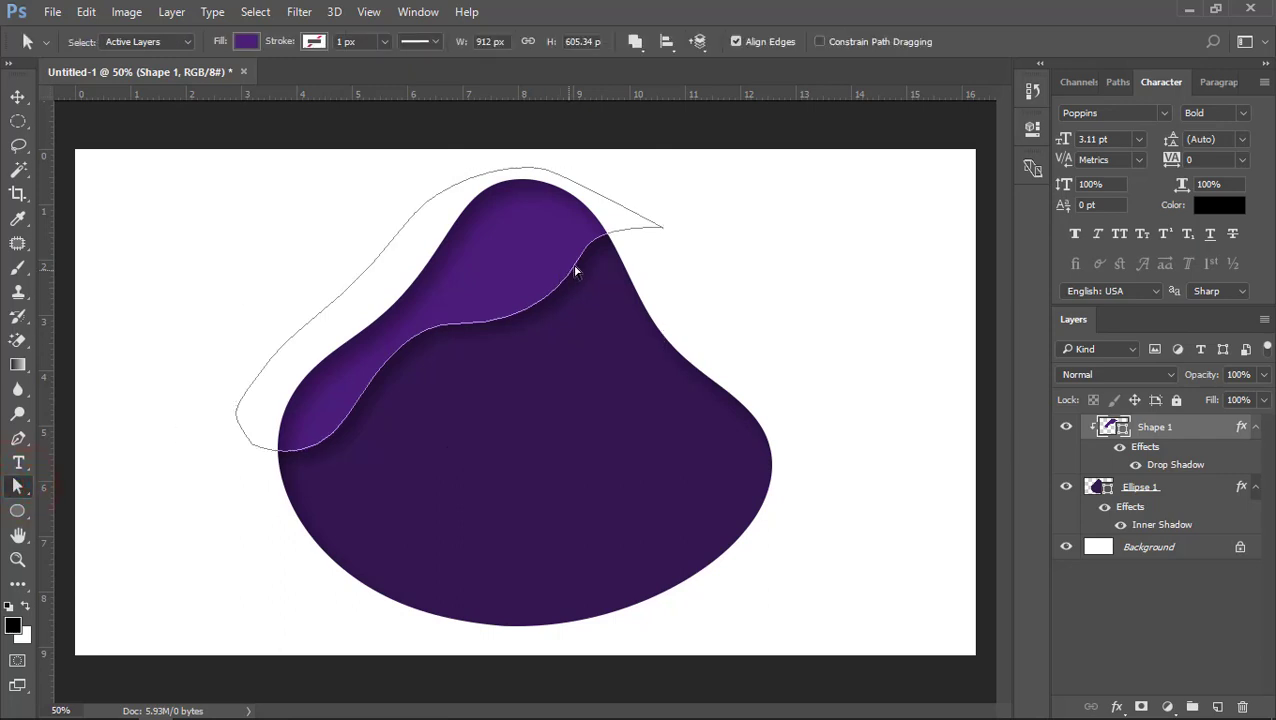
{"action": "left_click_drag", "start_coordinate": [582, 262], "coordinate": [587, 256]}
{"action": "left_click", "coordinate": [18, 96]}
{"action": "left_click", "coordinate": [165, 199]}
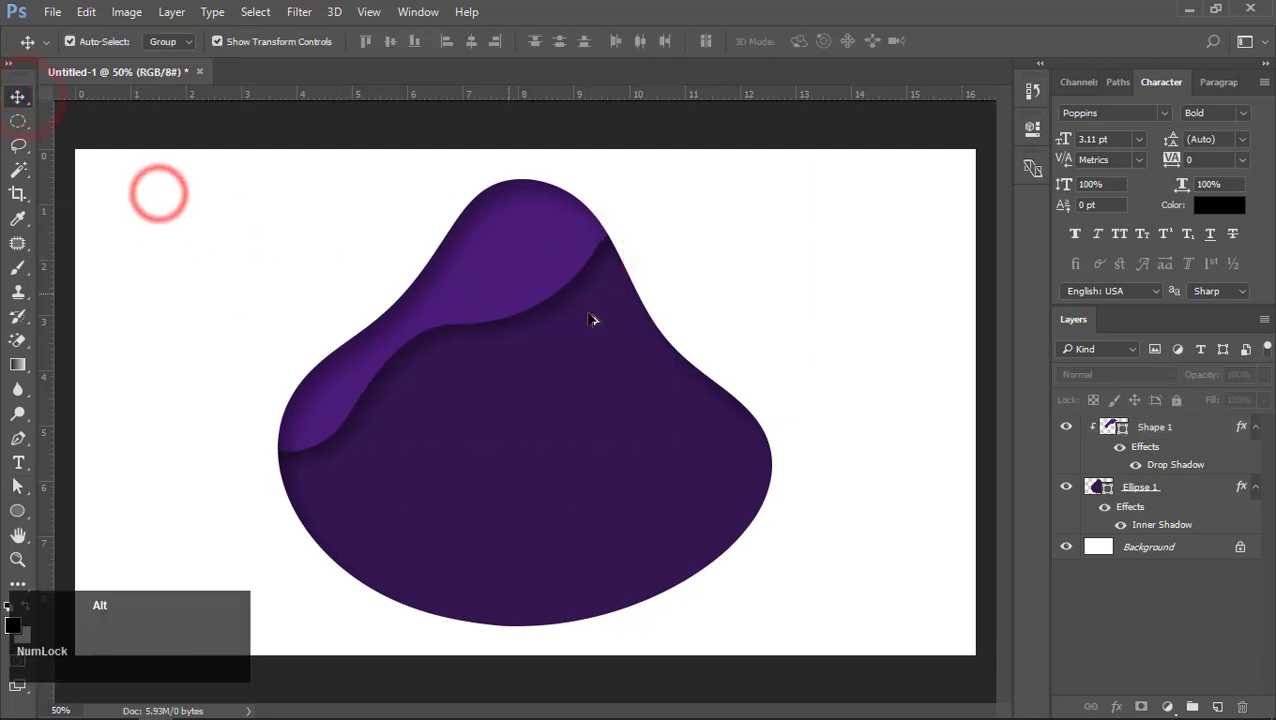
Nudge Shape 1 slightly to the left inside the blob
{"action": "scroll", "coordinate": [592, 319], "scroll_direction": "up", "scroll_amount": 1}
{"action": "left_click", "coordinate": [519, 253]}
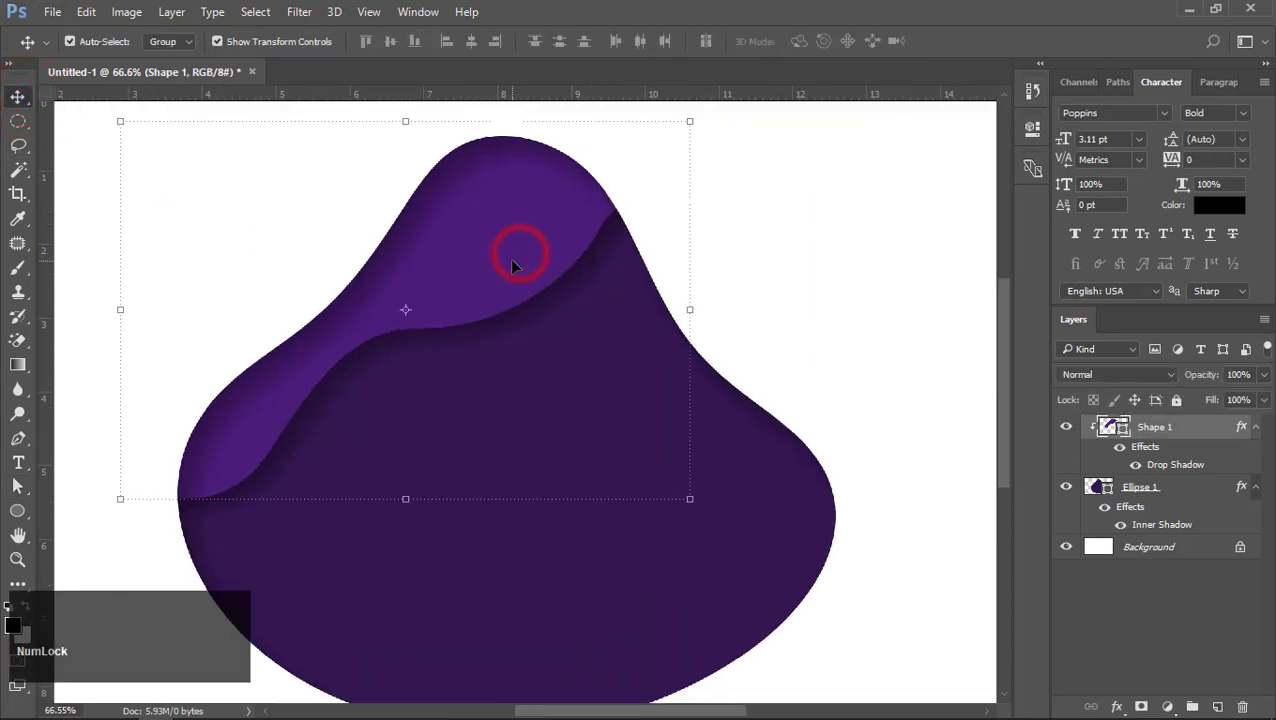
{"action": "left_click_drag", "start_coordinate": [511, 260], "coordinate": [501, 262]}
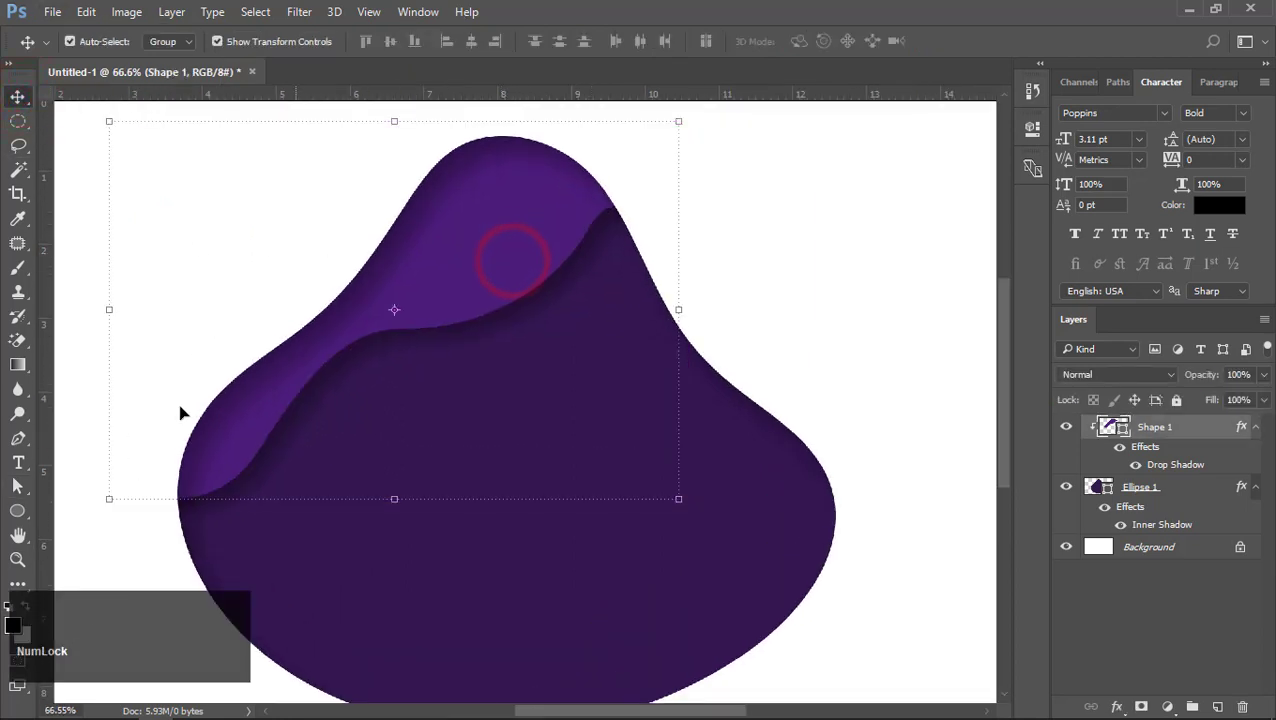
Move the middle anchor of Shape 1's wavy edge up and to the right to refine the curve
{"action": "left_click", "coordinate": [17, 486]}
{"action": "left_click", "coordinate": [540, 293]}
{"action": "left_click", "coordinate": [534, 293]}
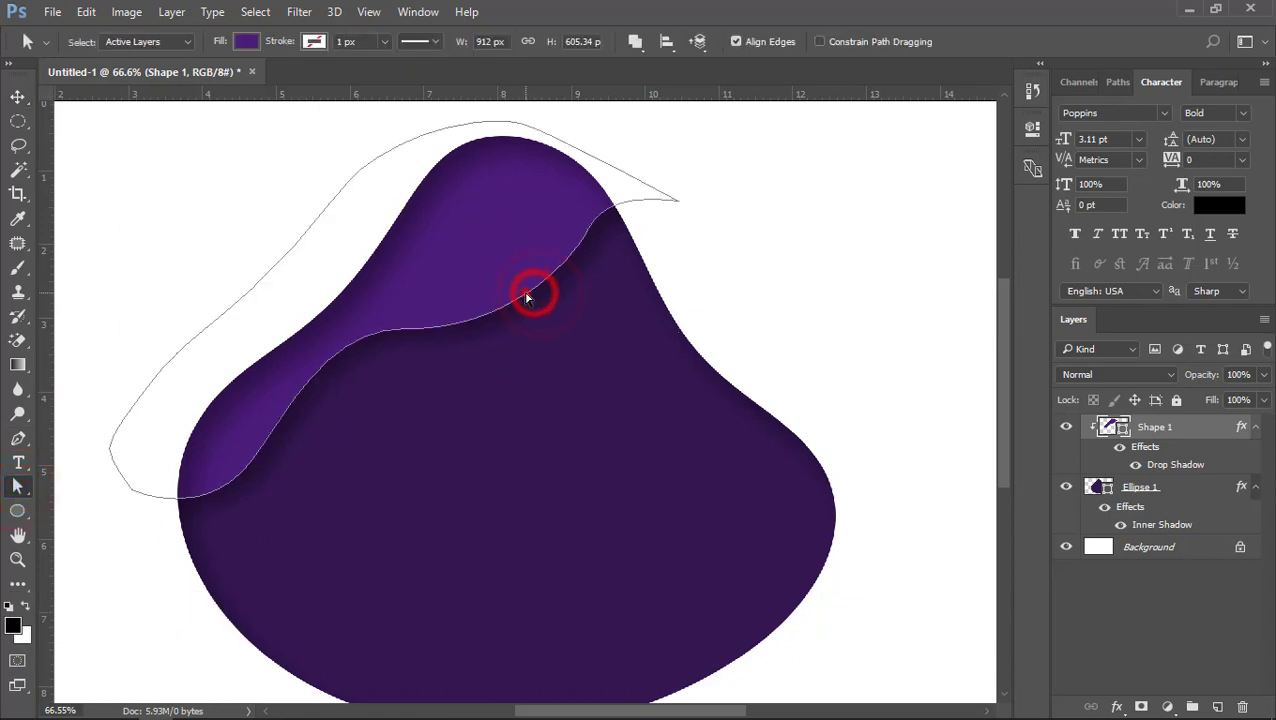
{"action": "left_click", "coordinate": [526, 293]}
{"action": "left_click_drag", "start_coordinate": [406, 334], "coordinate": [449, 318]}
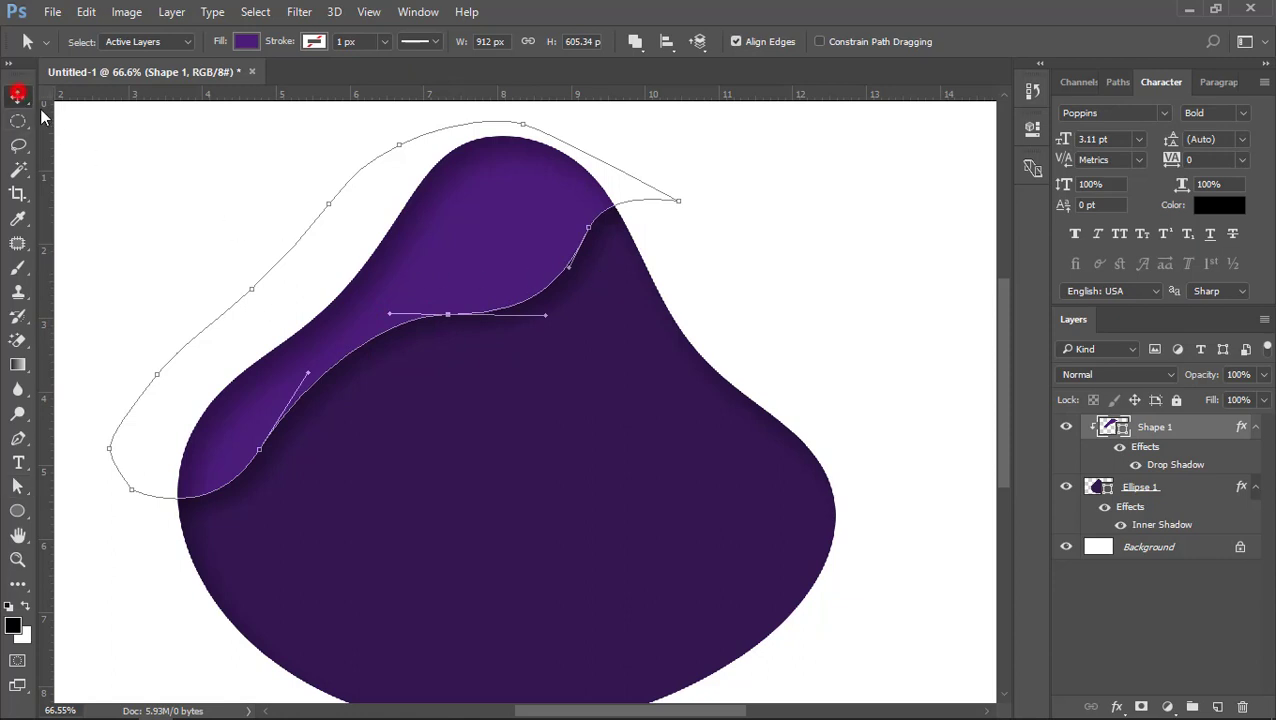
{"action": "left_click", "coordinate": [18, 95]}
{"action": "left_click", "coordinate": [143, 158]}
Duplicate Shape 1 with a small offset up and to the left, and set the copy's fill to brighter purple #6921ae
{"action": "left_click", "coordinate": [547, 245]}
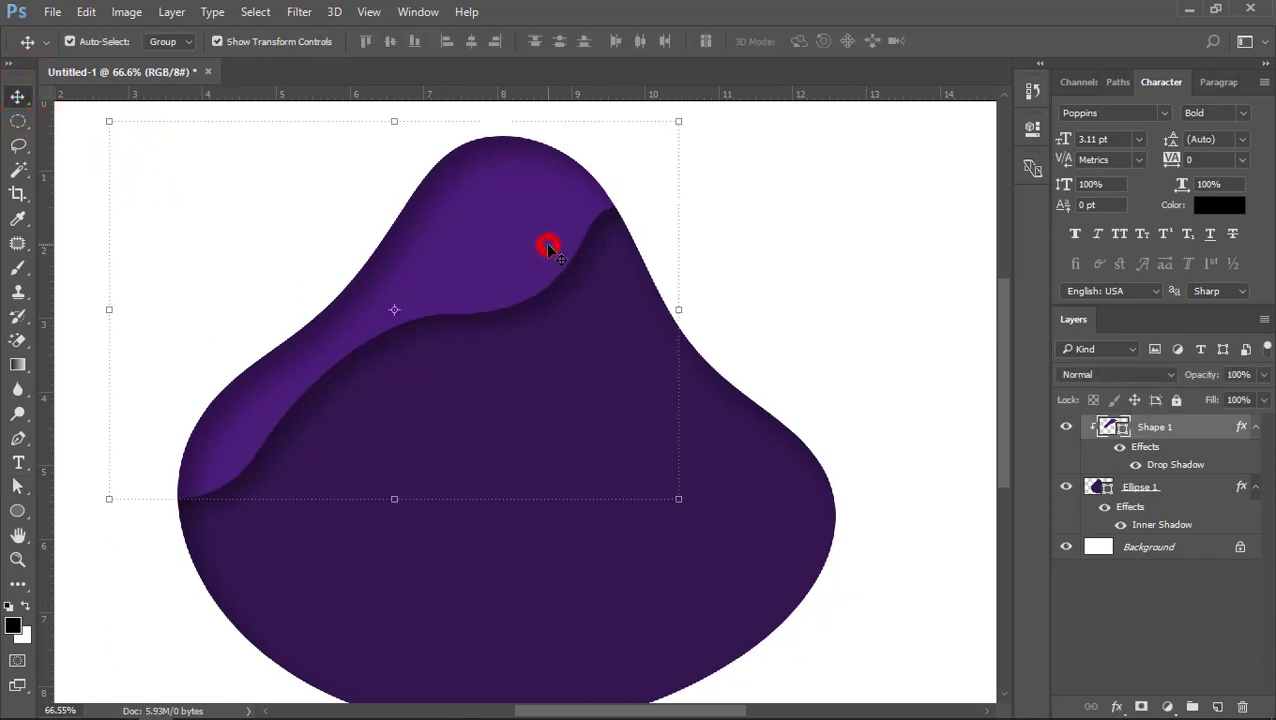
{"action": "left_click_drag", "start_coordinate": [540, 268], "coordinate": [514, 254], "text": "alt"}
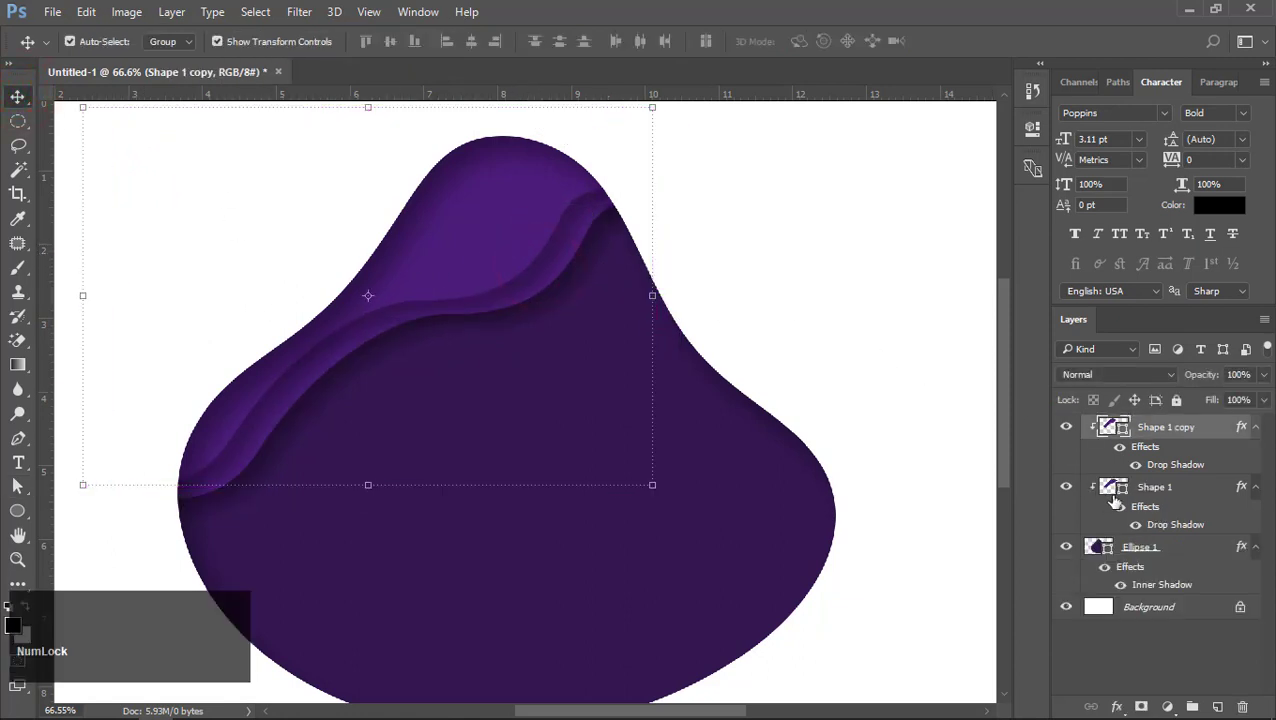
{"action": "double_click", "coordinate": [1123, 430]}
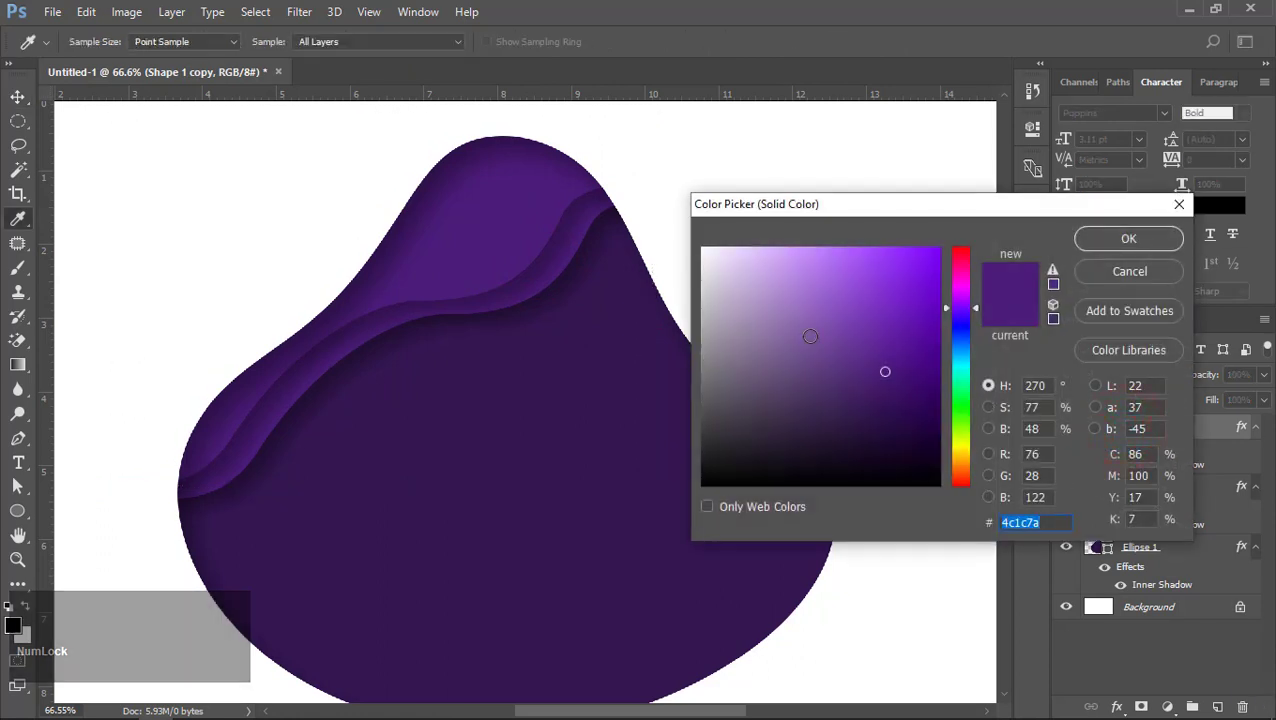
{"action": "left_click", "coordinate": [887, 325]}
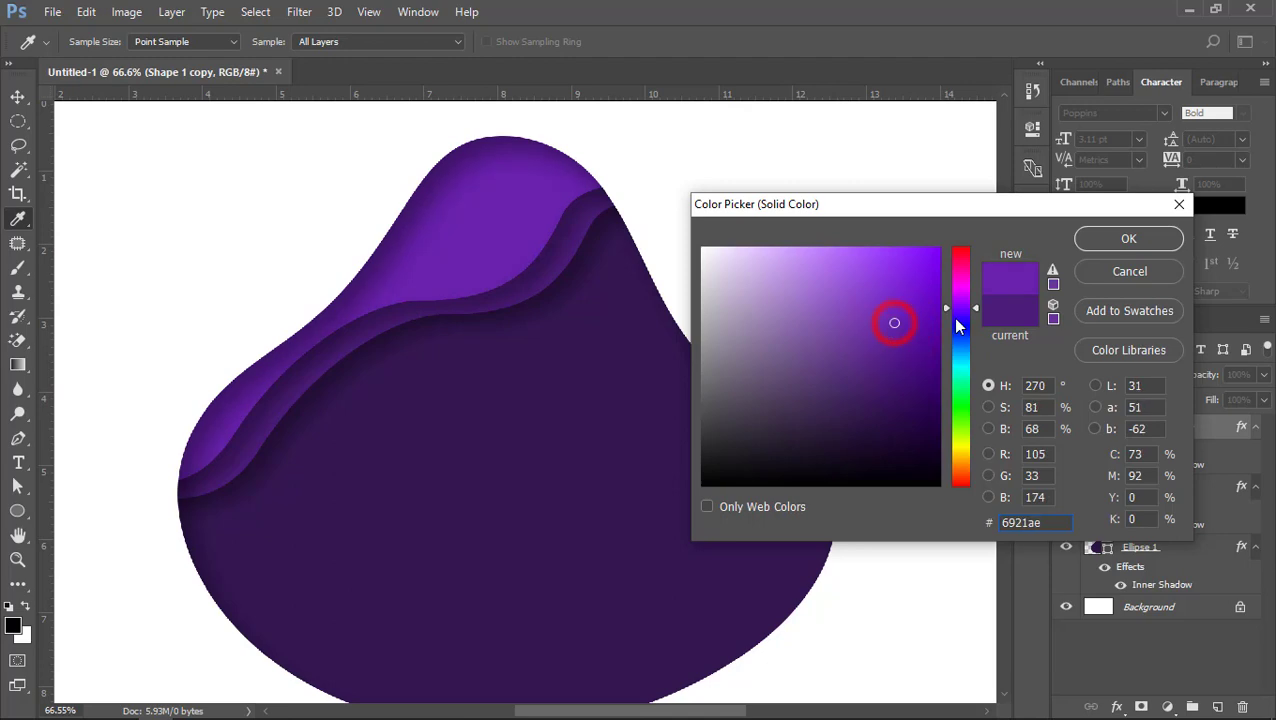
{"action": "left_click", "coordinate": [1098, 245]}
Rotate Shape 1 about 3.5° counterclockwise inside the blob
{"action": "left_click", "coordinate": [565, 266]}
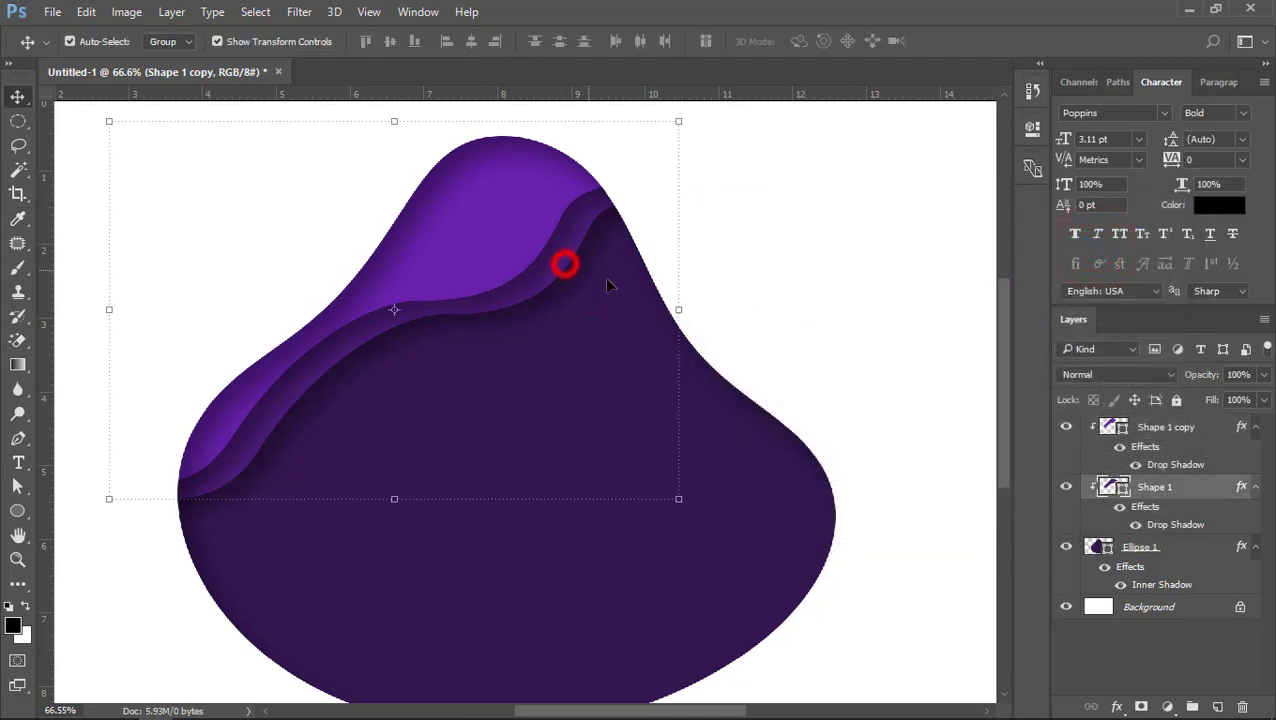
{"action": "left_click_drag", "start_coordinate": [680, 308], "coordinate": [752, 262]}
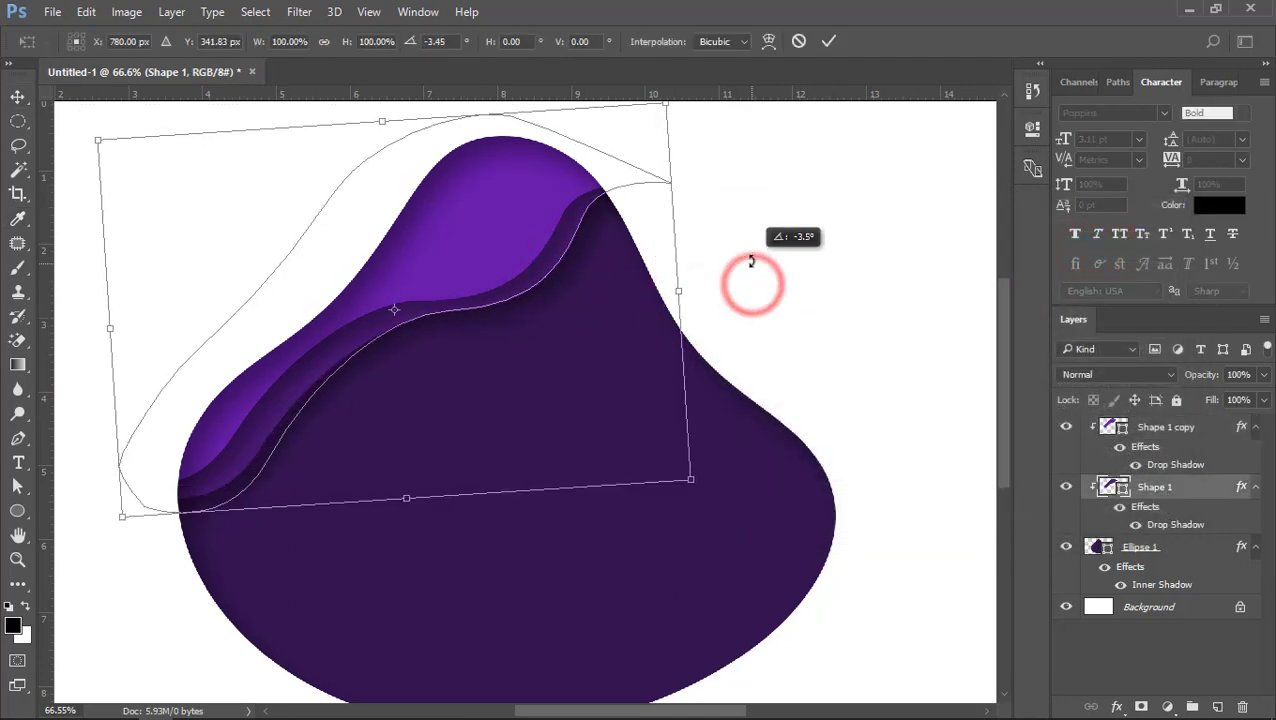
{"action": "double_click", "coordinate": [599, 251]}
{"action": "left_click", "coordinate": [793, 241]}
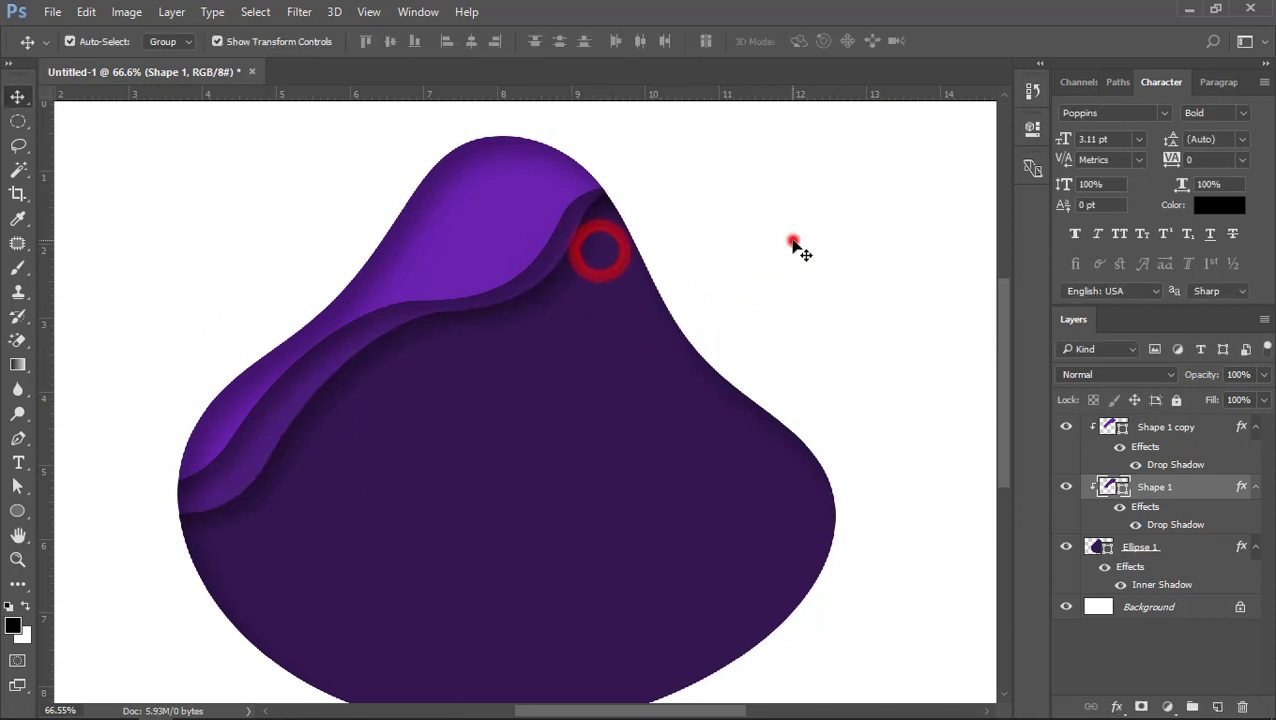
Duplicate Shape 1 copy with an offset up and to the left, and set the new copy's fill to bright purple #9f49f2
{"action": "left_click", "coordinate": [522, 232]}
{"action": "left_click_drag", "start_coordinate": [498, 259], "coordinate": [465, 240]}
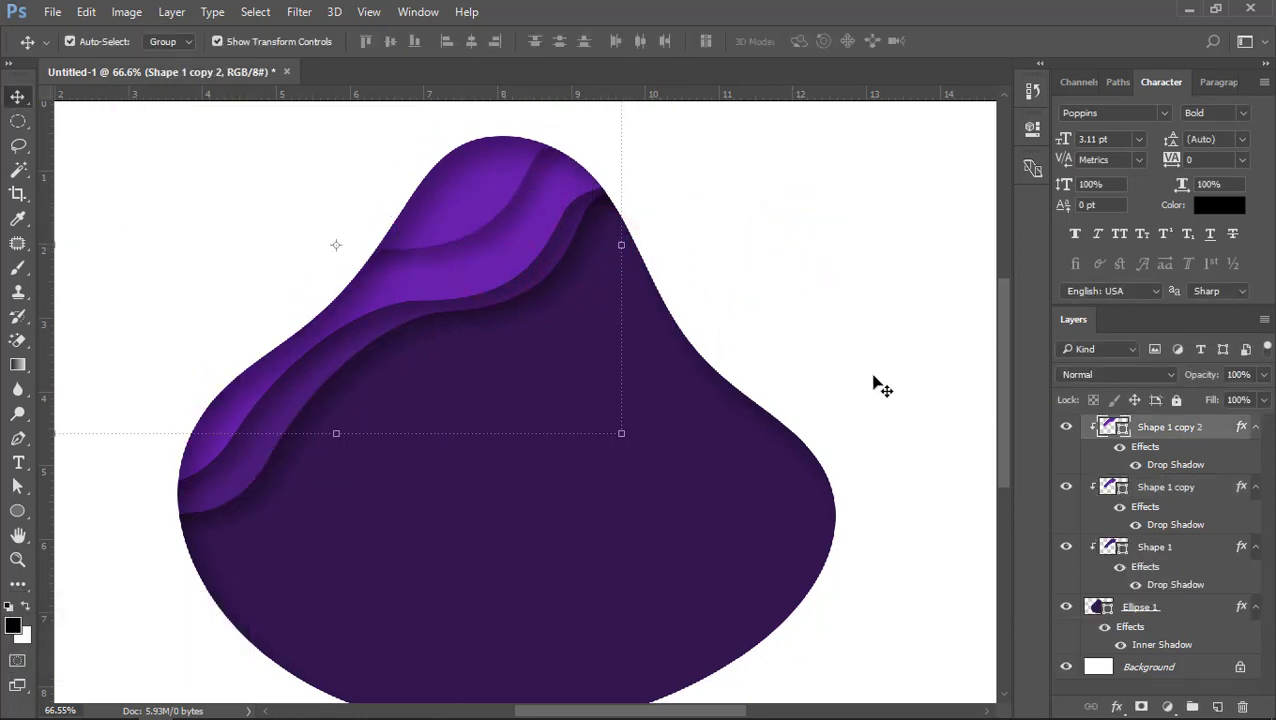
{"action": "double_click", "coordinate": [1117, 430]}
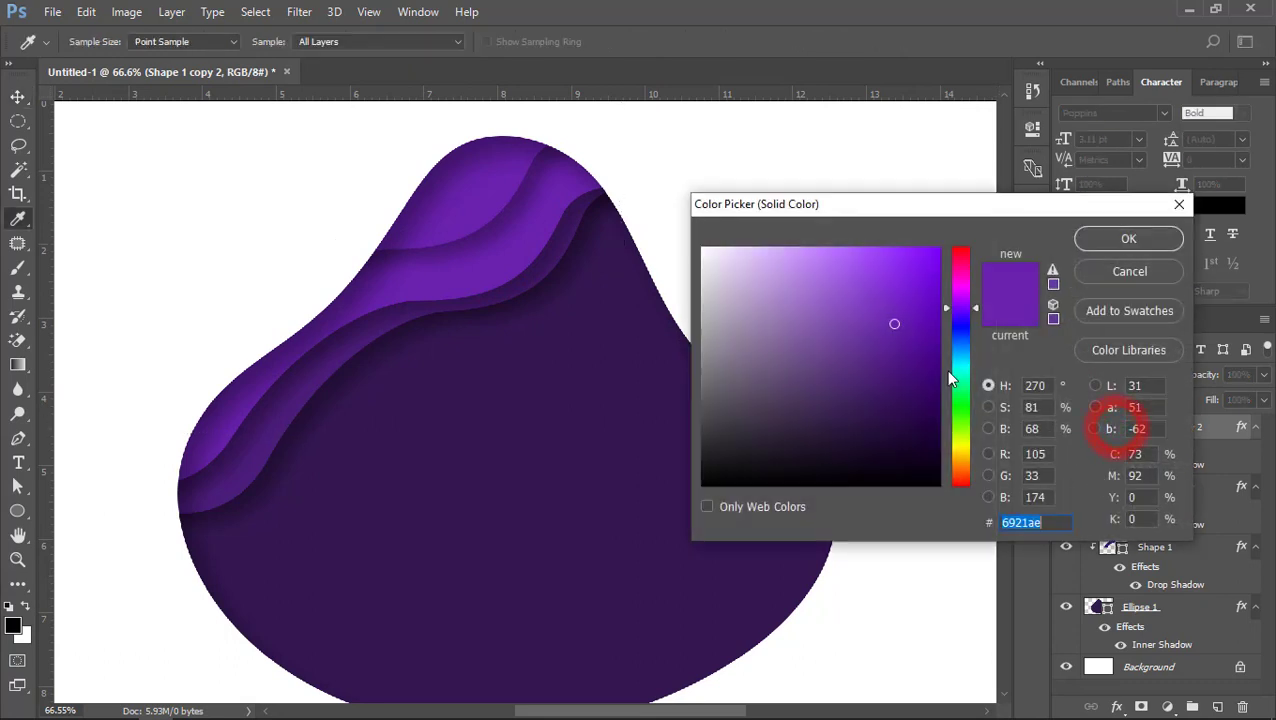
{"action": "left_click", "coordinate": [889, 300]}
{"action": "left_click", "coordinate": [866, 296]}
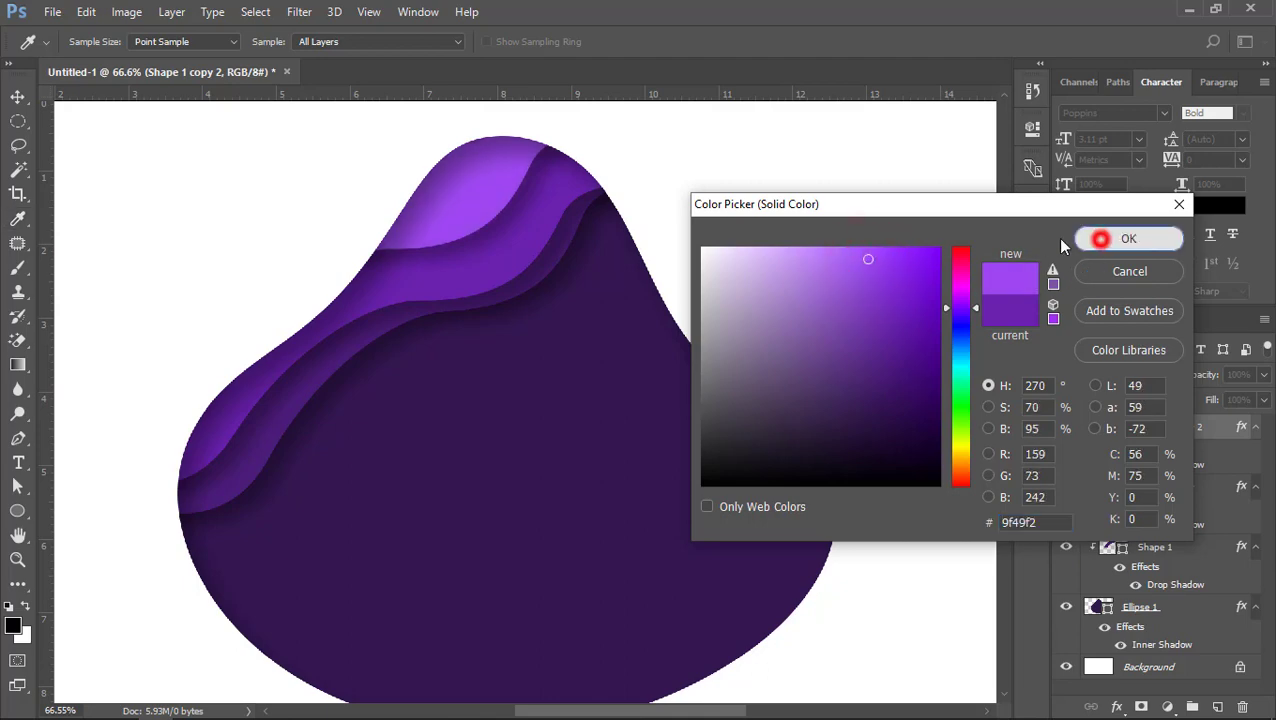
{"action": "left_click", "coordinate": [1100, 239]}
Nudge Shape 1 copy, the middle purple layer, slightly upward inside the blob
{"action": "left_click", "coordinate": [789, 211]}
{"action": "left_click_drag", "start_coordinate": [526, 248], "coordinate": [762, 445]}
{"action": "left_click", "coordinate": [806, 245]}
Duplicate Shape 1 down and to the right, flip the copy horizontally, and place it over the blob's right slope
{"action": "left_click", "coordinate": [528, 285]}
{"action": "left_click", "coordinate": [797, 435]}
{"action": "right_click", "coordinate": [619, 385]}
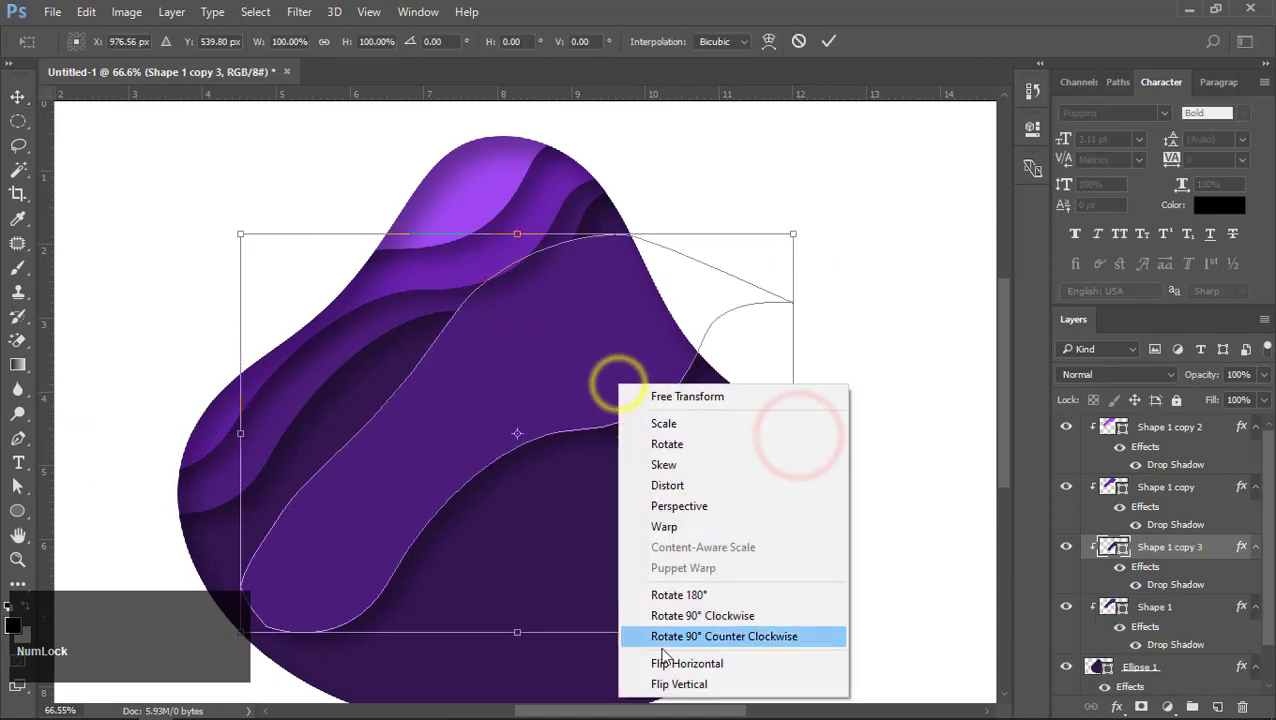
{"action": "left_click", "coordinate": [661, 664]}
{"action": "left_click_drag", "start_coordinate": [571, 410], "coordinate": [675, 388]}
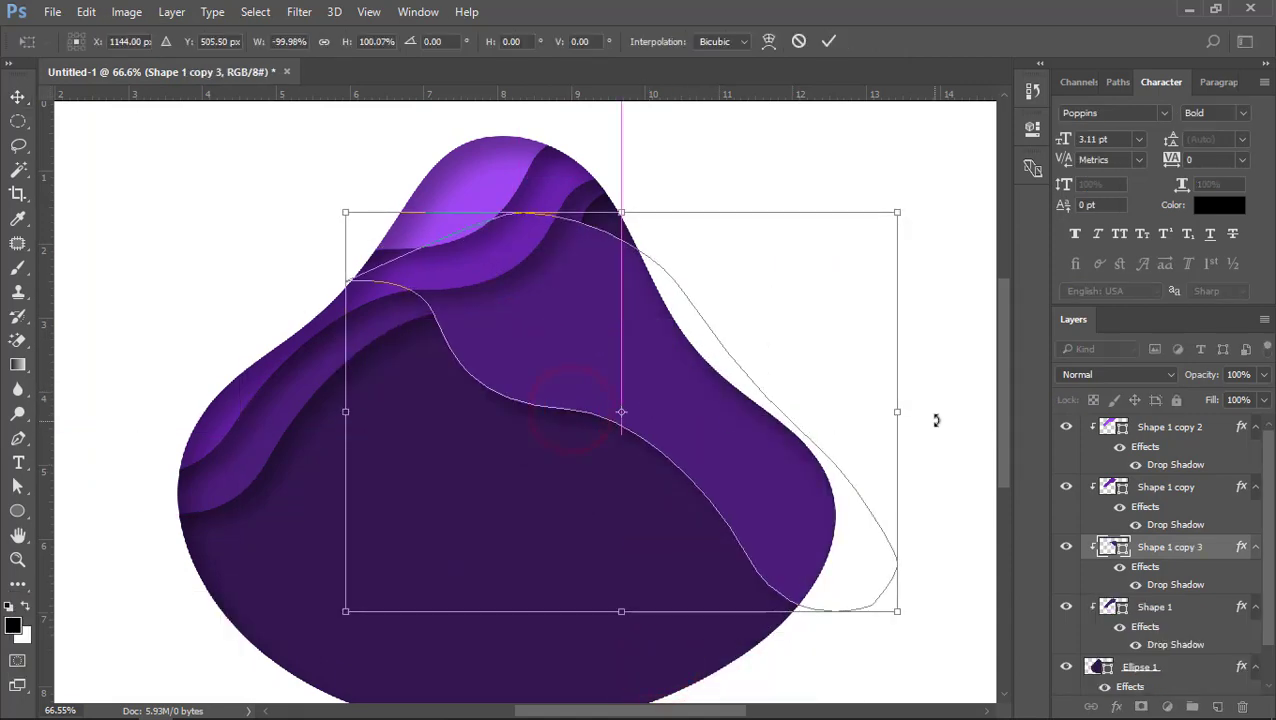
Rotate the flipped copy about 15° counterclockwise and move it up and to the left along the blob's right slope
{"action": "left_click_drag", "start_coordinate": [936, 420], "coordinate": [888, 334]}
{"action": "left_click_drag", "start_coordinate": [804, 457], "coordinate": [753, 399]}
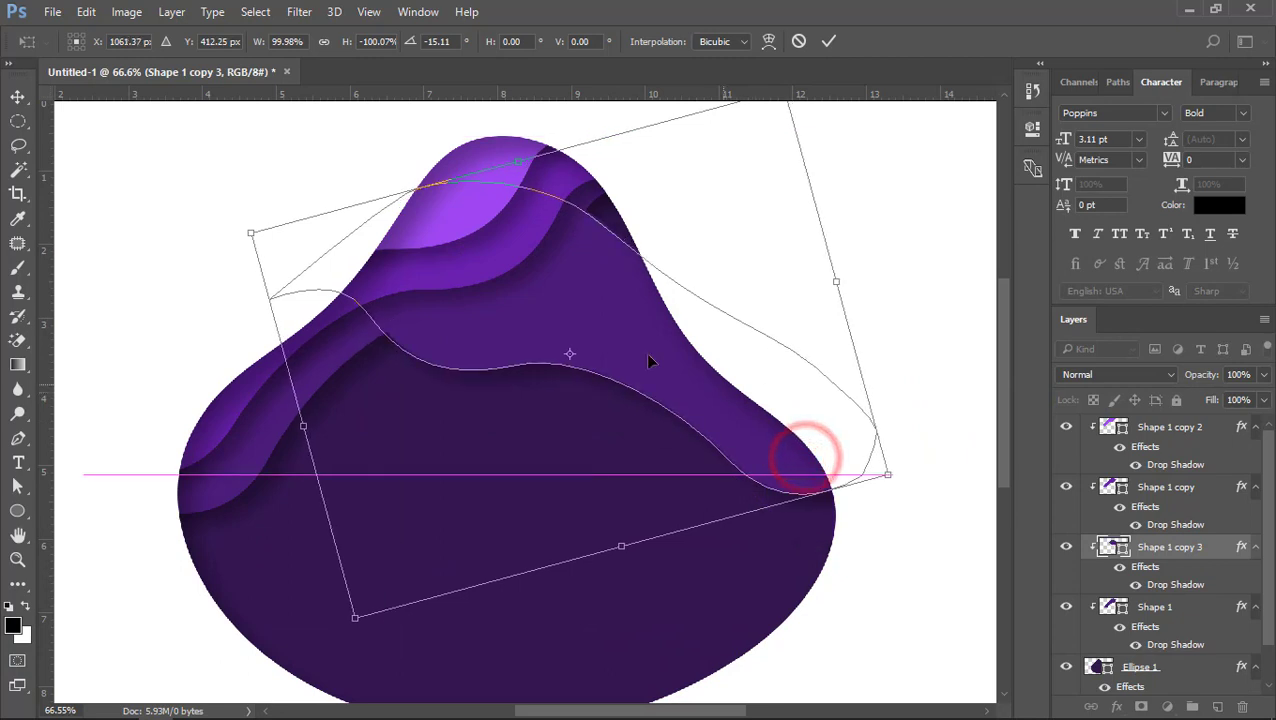
{"action": "double_click", "coordinate": [611, 320]}
{"action": "left_click_drag", "start_coordinate": [617, 321], "coordinate": [626, 297]}
Move the flipped copy's layer below Shape 1 and rotate the copy further counterclockwise
{"action": "left_click_drag", "start_coordinate": [1160, 547], "coordinate": [1125, 656]}
{"action": "left_click_drag", "start_coordinate": [641, 327], "coordinate": [641, 321]}
{"action": "left_click", "coordinate": [880, 458]}
{"action": "left_click_drag", "start_coordinate": [908, 531], "coordinate": [869, 398]}
{"action": "double_click", "coordinate": [711, 351]}
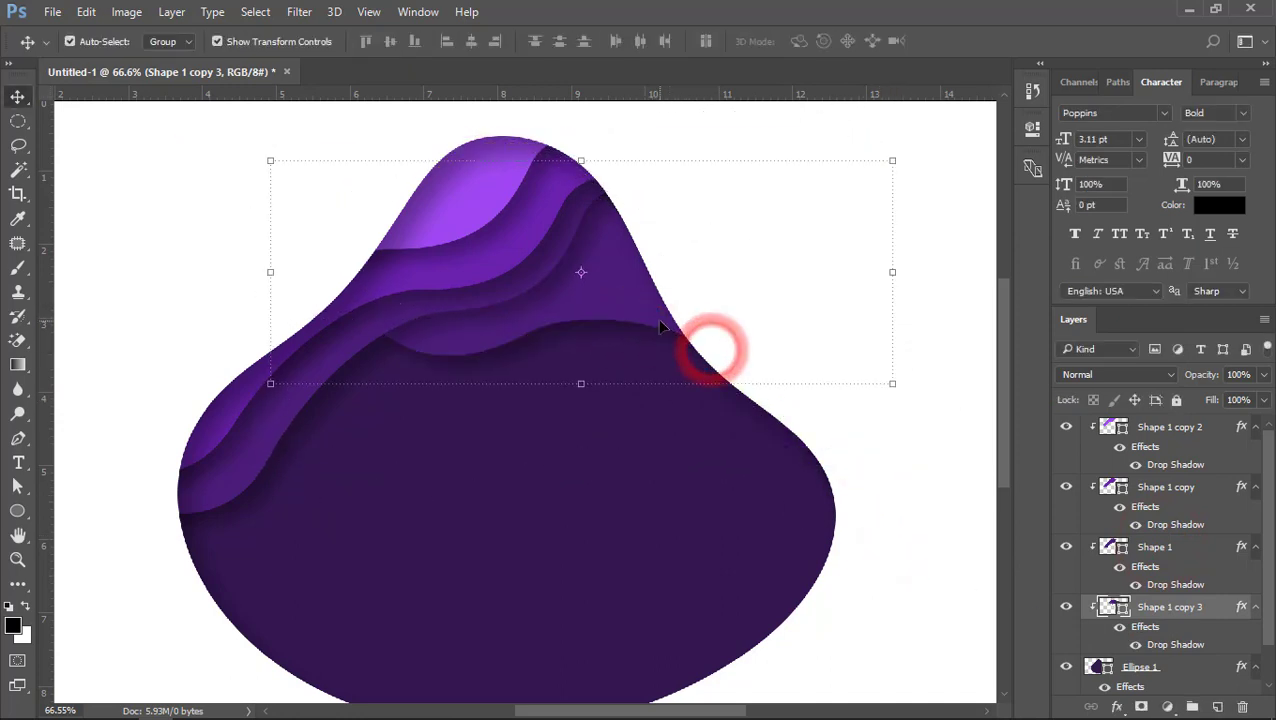
Shift the flipped copy slightly down and to the left, and rotate it slightly clockwise so its wave follows the right slope
{"action": "left_click_drag", "start_coordinate": [658, 324], "coordinate": [624, 337]}
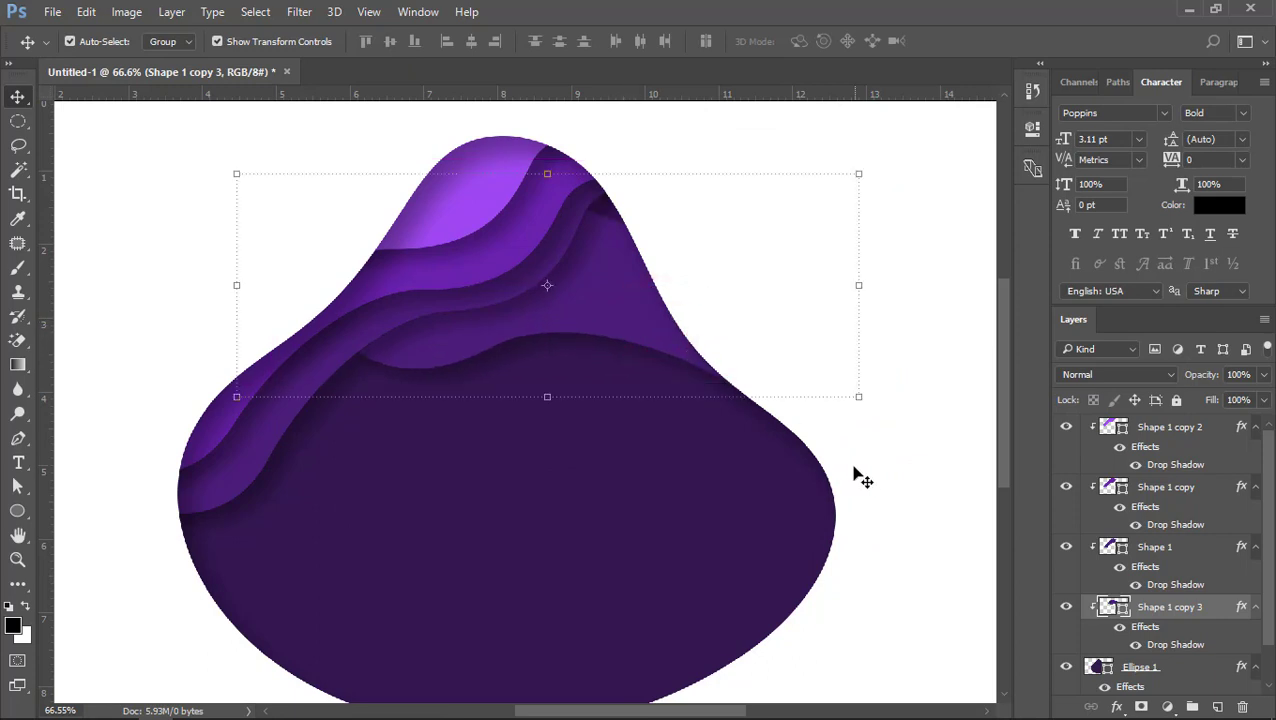
{"action": "left_click", "coordinate": [865, 395]}
{"action": "left_click_drag", "start_coordinate": [914, 455], "coordinate": [888, 504]}
{"action": "left_click_drag", "start_coordinate": [739, 396], "coordinate": [769, 411]}
{"action": "double_click", "coordinate": [722, 373]}
{"action": "left_click", "coordinate": [770, 340]}
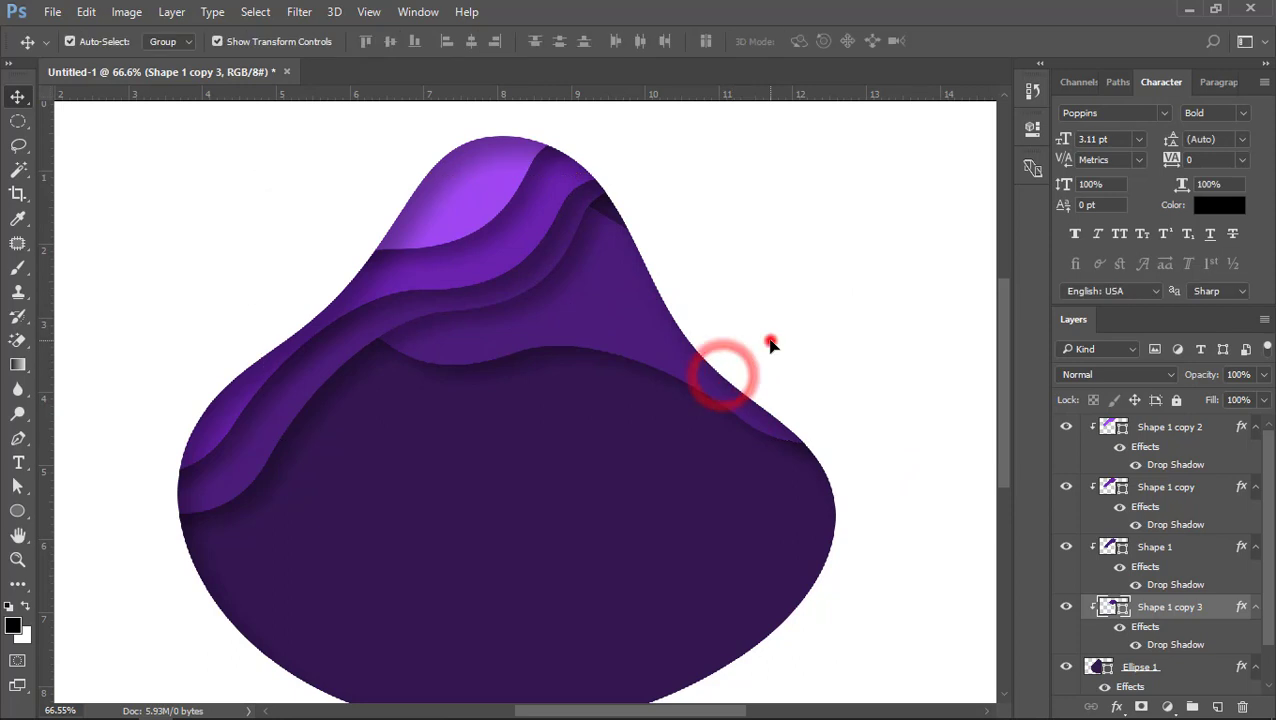
Duplicate the flipped shape up and to the right, and set the new copy's fill to the sampled purple #6921ae
{"action": "left_click", "coordinate": [606, 336]}
{"action": "left_click_drag", "start_coordinate": [589, 331], "coordinate": [654, 304]}
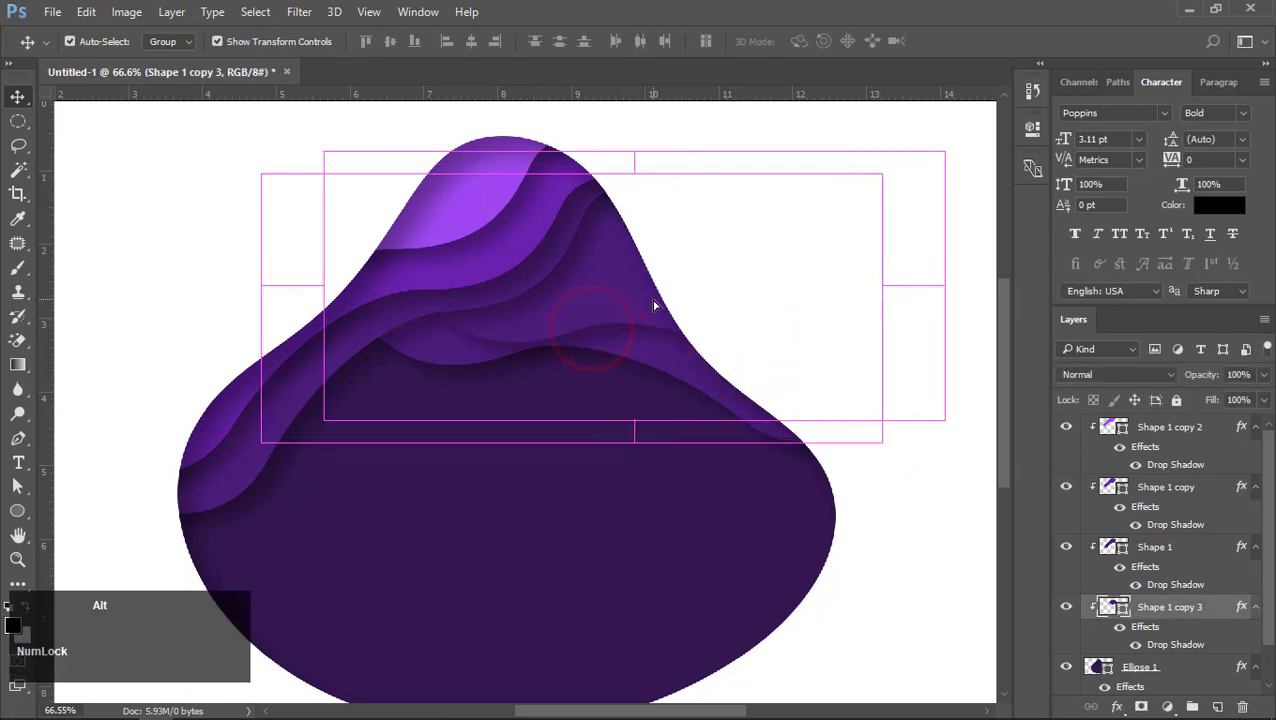
{"action": "double_click", "coordinate": [1116, 606]}
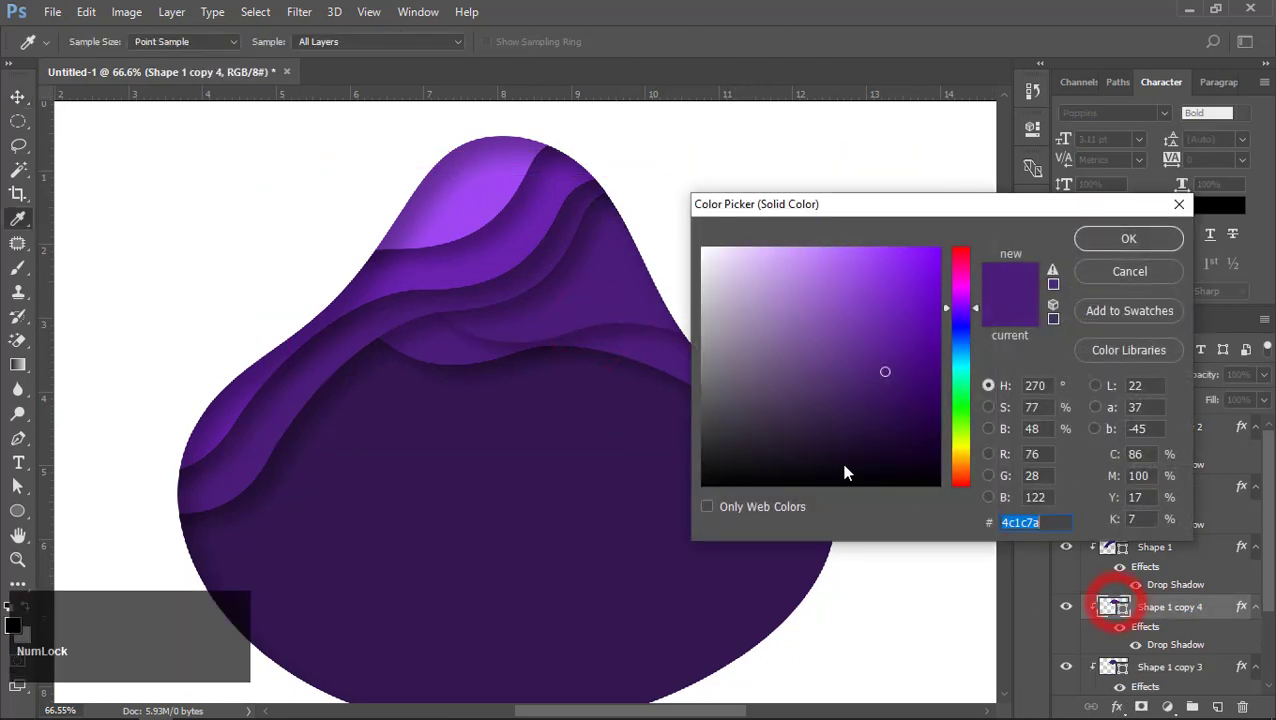
{"action": "left_click", "coordinate": [470, 272]}
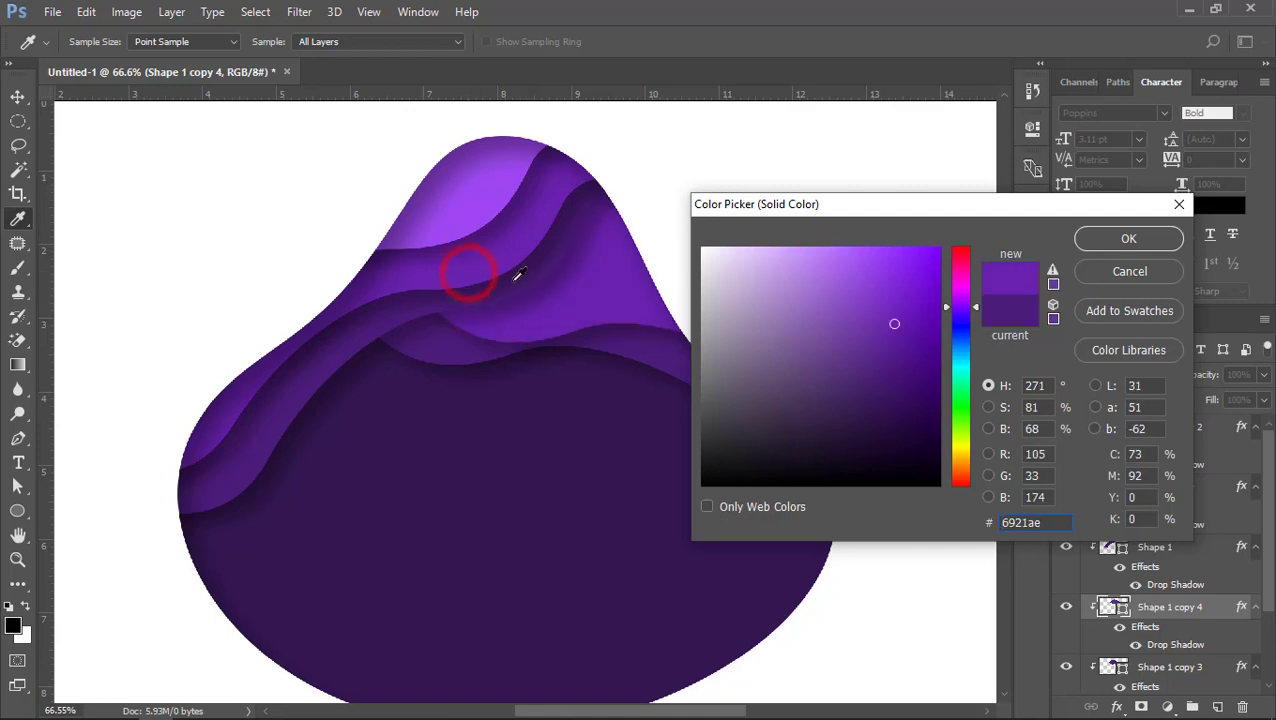
{"action": "left_click", "coordinate": [1115, 244]}
Nudge Shape 1 copy 4 up and to the right, and move its layer above Shape 1
{"action": "left_click_drag", "start_coordinate": [597, 303], "coordinate": [616, 292]}
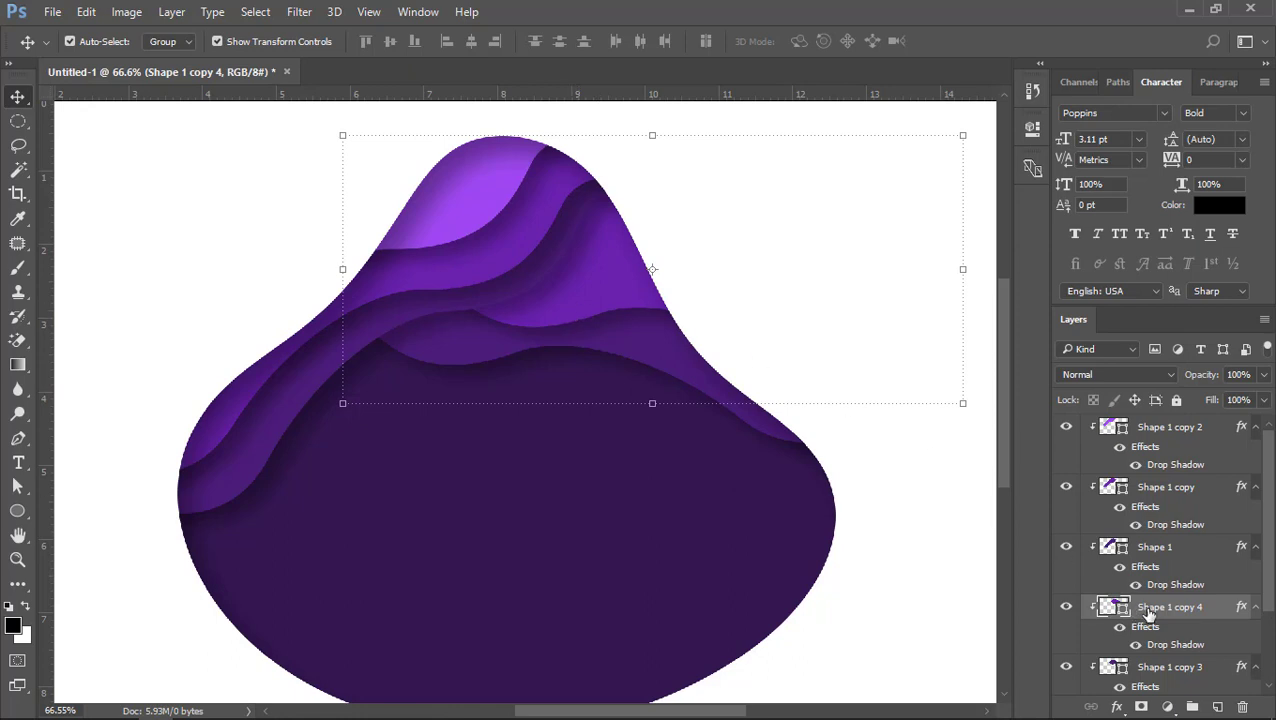
{"action": "left_click_drag", "start_coordinate": [1148, 614], "coordinate": [1150, 540]}
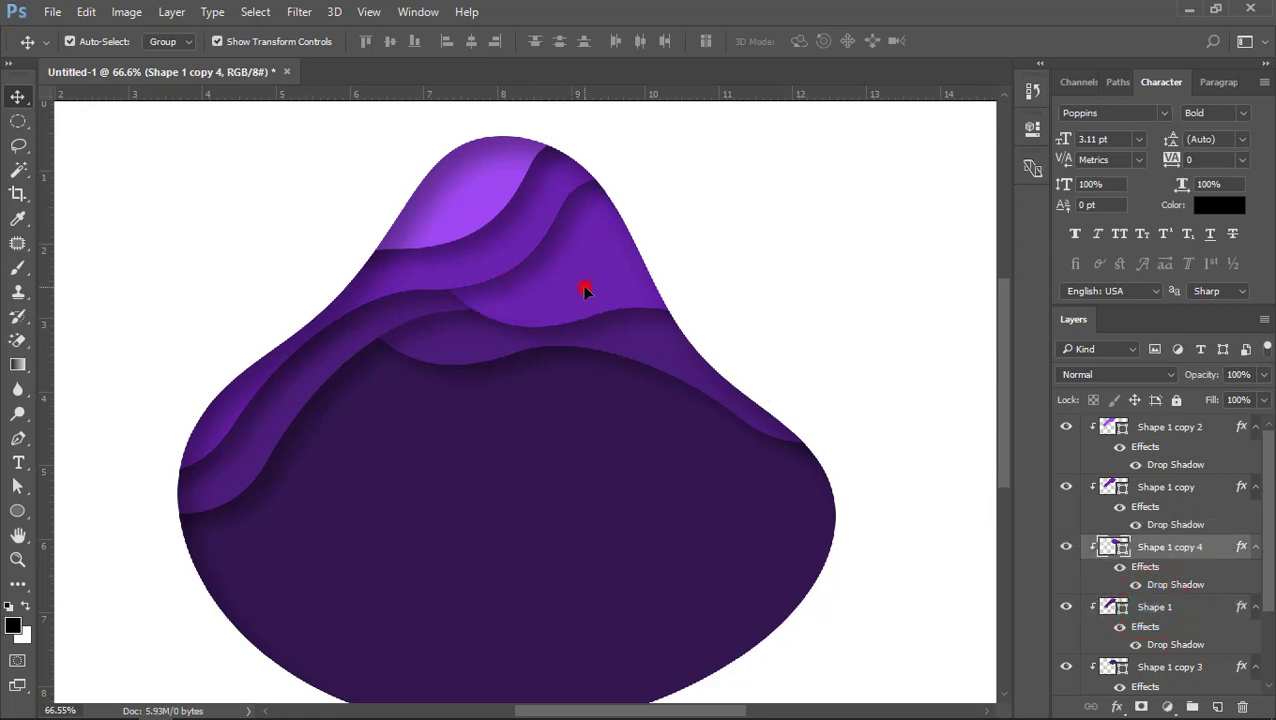
{"action": "mouse_move", "coordinate": [585, 290]}
{"action": "left_mouse_down"}
{"action": "mouse_move", "coordinate": [648, 282]}
{"action": "mouse_move", "coordinate": [585, 276]}
{"action": "left_mouse_up"}
Rotate Shape 1 copy 4 about 8° clockwise and reposition it on the blob's upper right slope
{"action": "left_click_drag", "start_coordinate": [968, 388], "coordinate": [926, 460]}
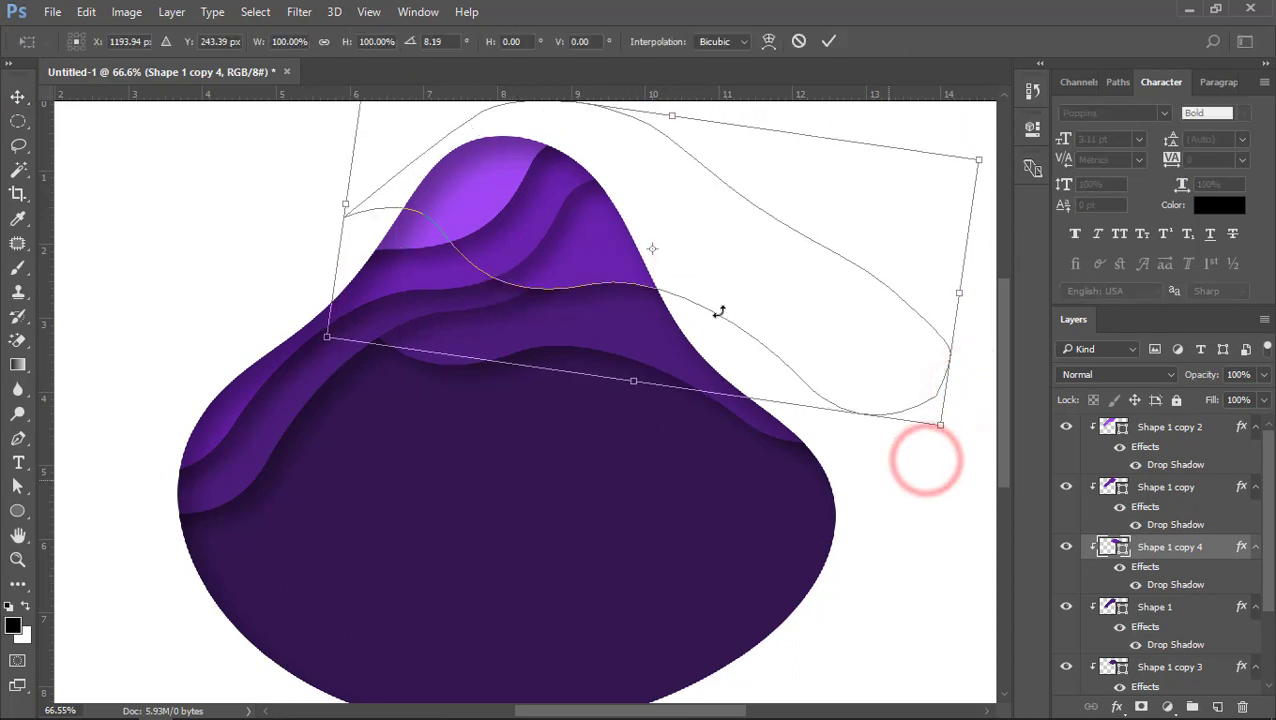
{"action": "left_click_drag", "start_coordinate": [719, 312], "coordinate": [686, 328]}
{"action": "double_click", "coordinate": [634, 286]}
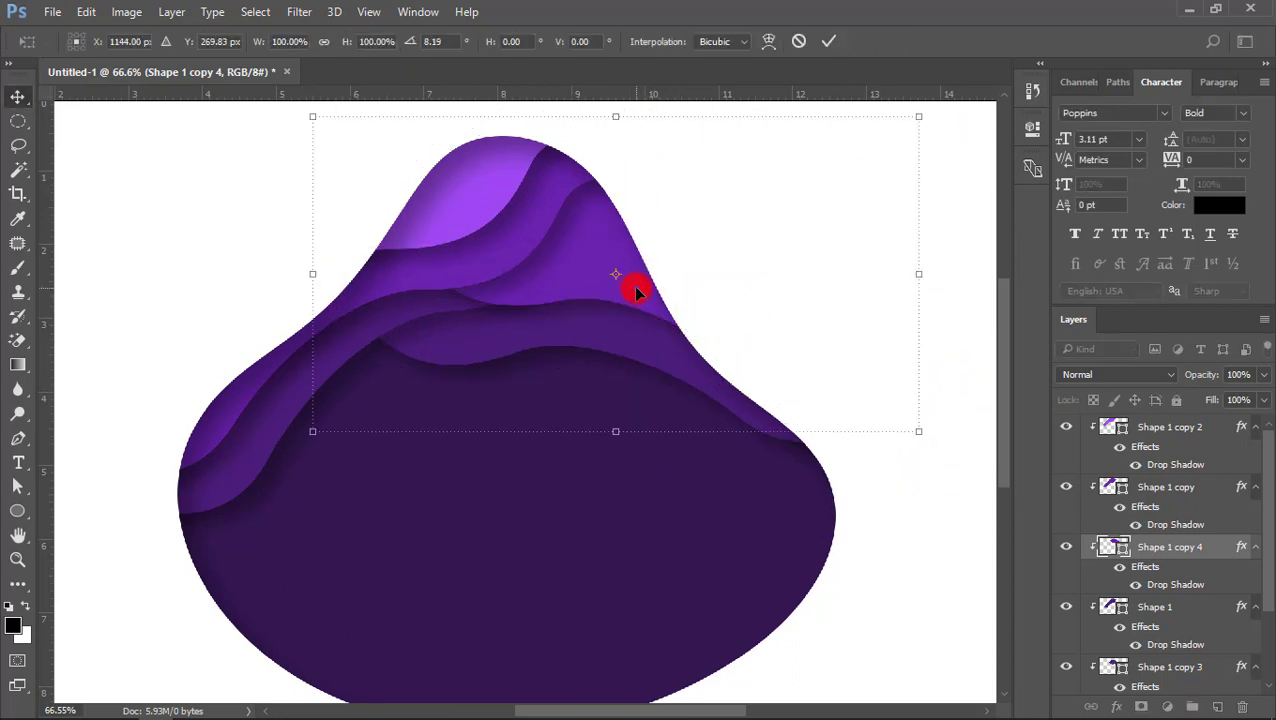
{"action": "left_click", "coordinate": [727, 262]}
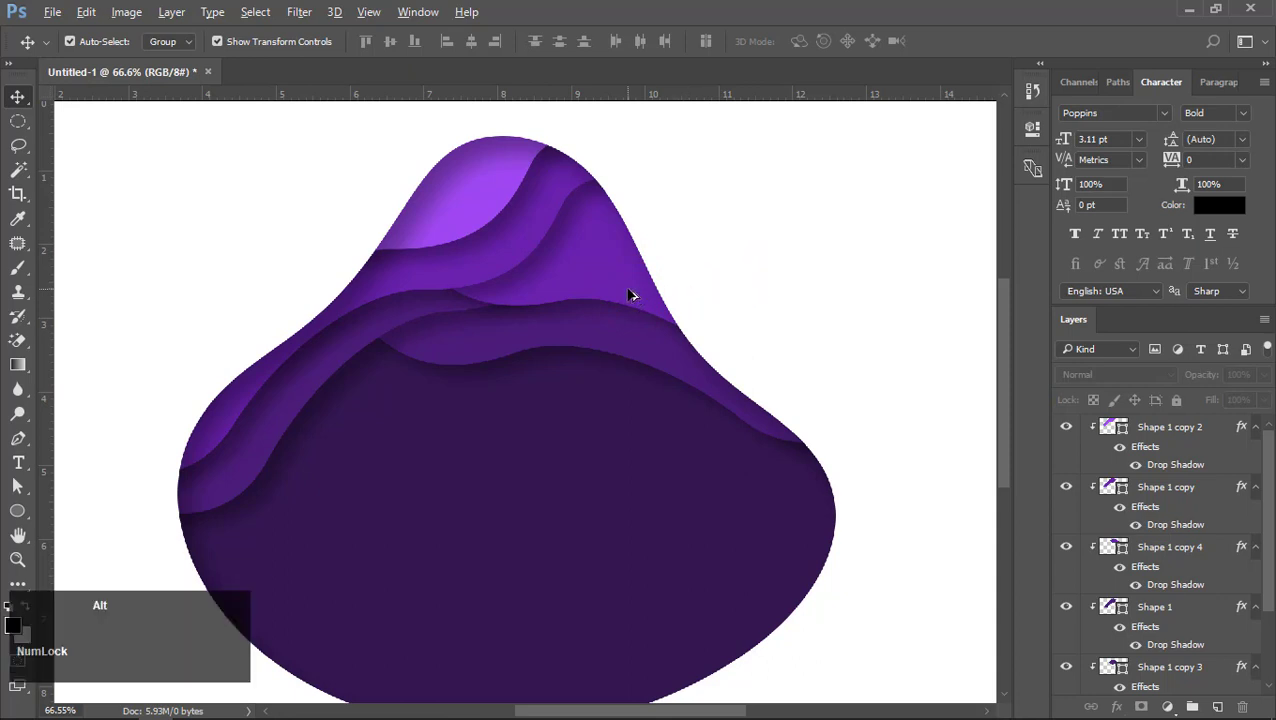
{"action": "scroll", "coordinate": [628, 291], "scroll_direction": "down", "scroll_amount": 3}
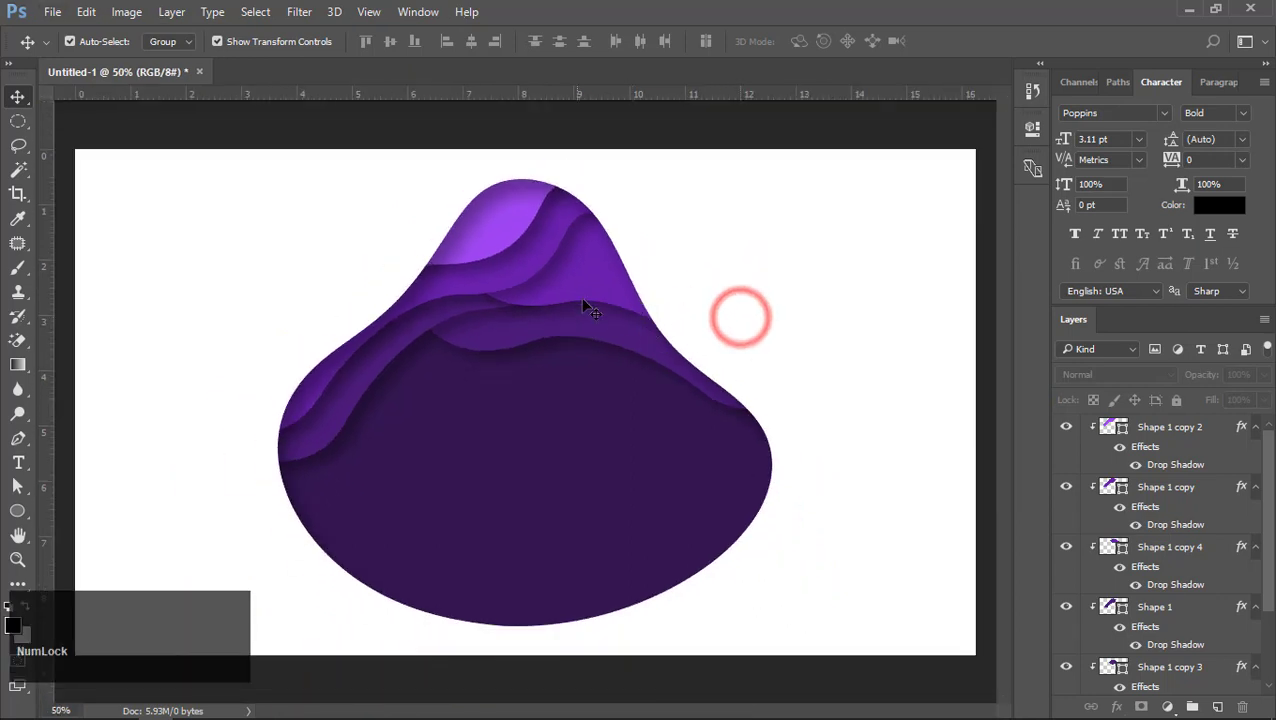
{"action": "left_click_drag", "start_coordinate": [588, 285], "coordinate": [616, 267]}
Duplicate Shape 1 copy 3 slightly down and to the right, and move the duplicate's layer directly above Ellipse 1
{"action": "left_click_drag", "start_coordinate": [591, 326], "coordinate": [646, 369]}
{"action": "left_click", "coordinate": [719, 286]}
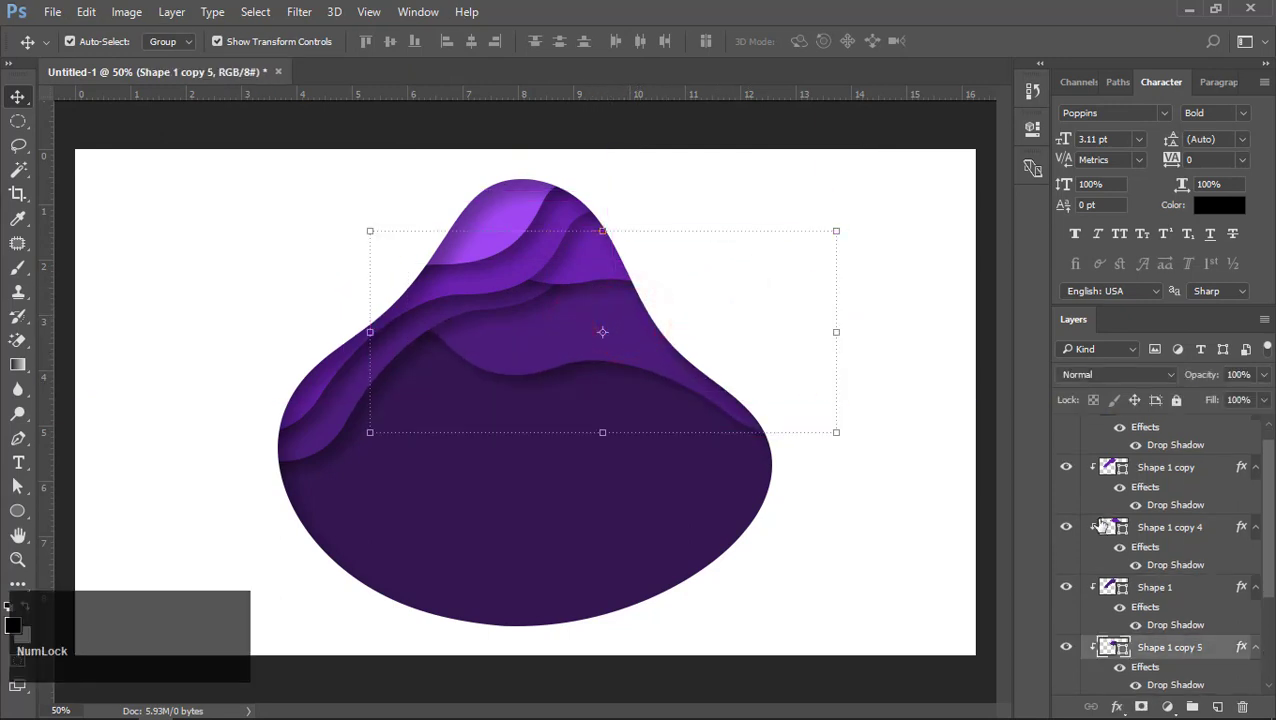
{"action": "scroll", "coordinate": [1224, 648], "scroll_direction": "down", "scroll_amount": 5}
{"action": "left_click_drag", "start_coordinate": [1158, 506], "coordinate": [1152, 585]}
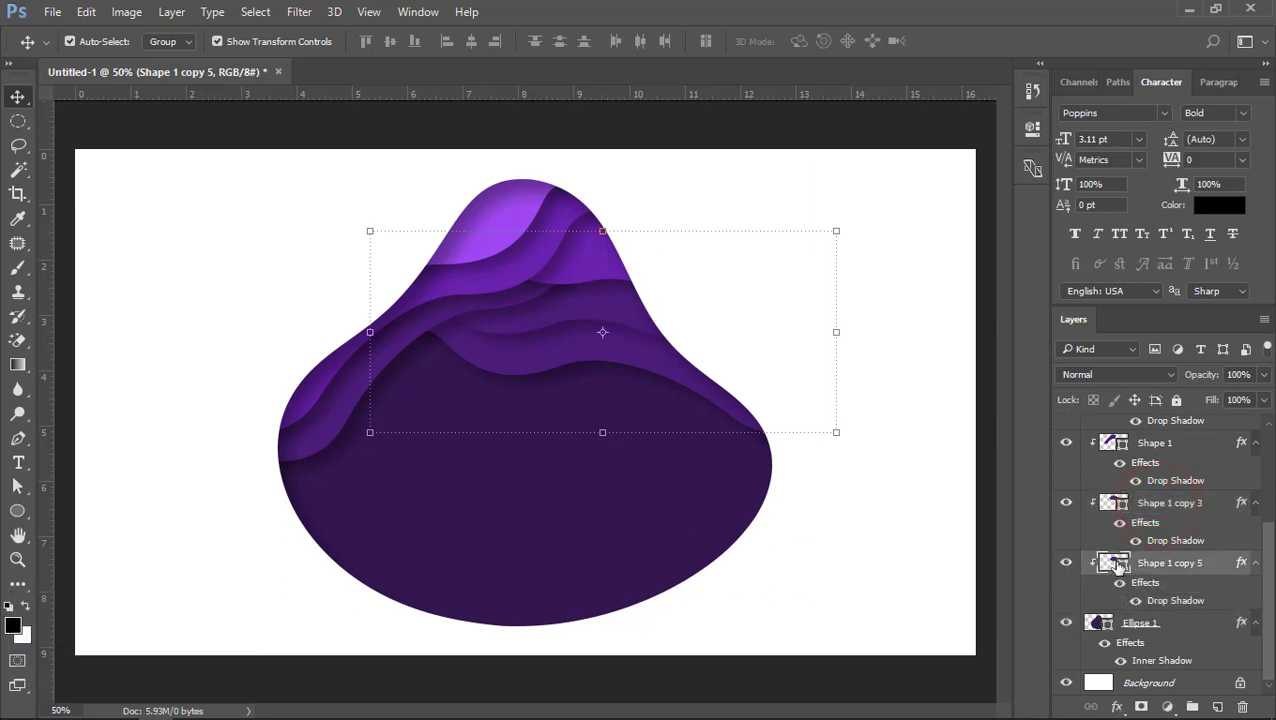
Set the fill of Shape 1 copy 5 to a darker, more saturated purple
{"action": "double_click", "coordinate": [1117, 565]}
{"action": "left_click", "coordinate": [893, 384]}
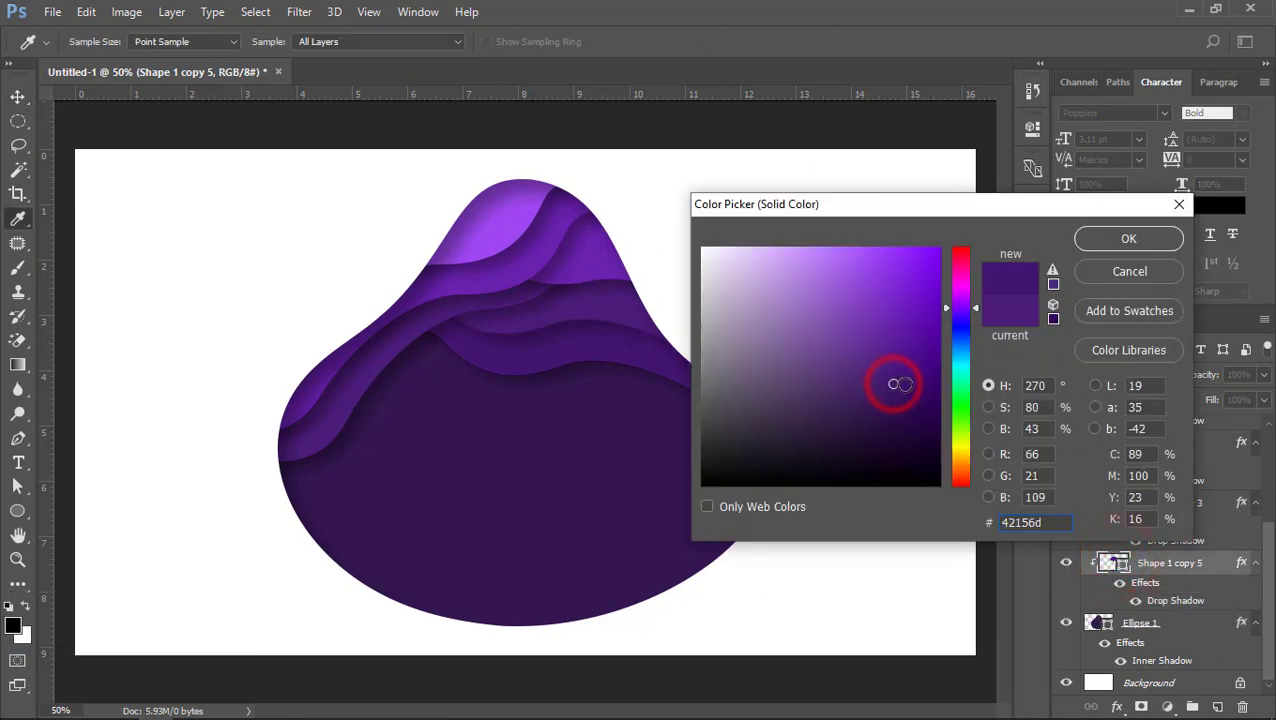
{"action": "left_click", "coordinate": [1107, 238]}
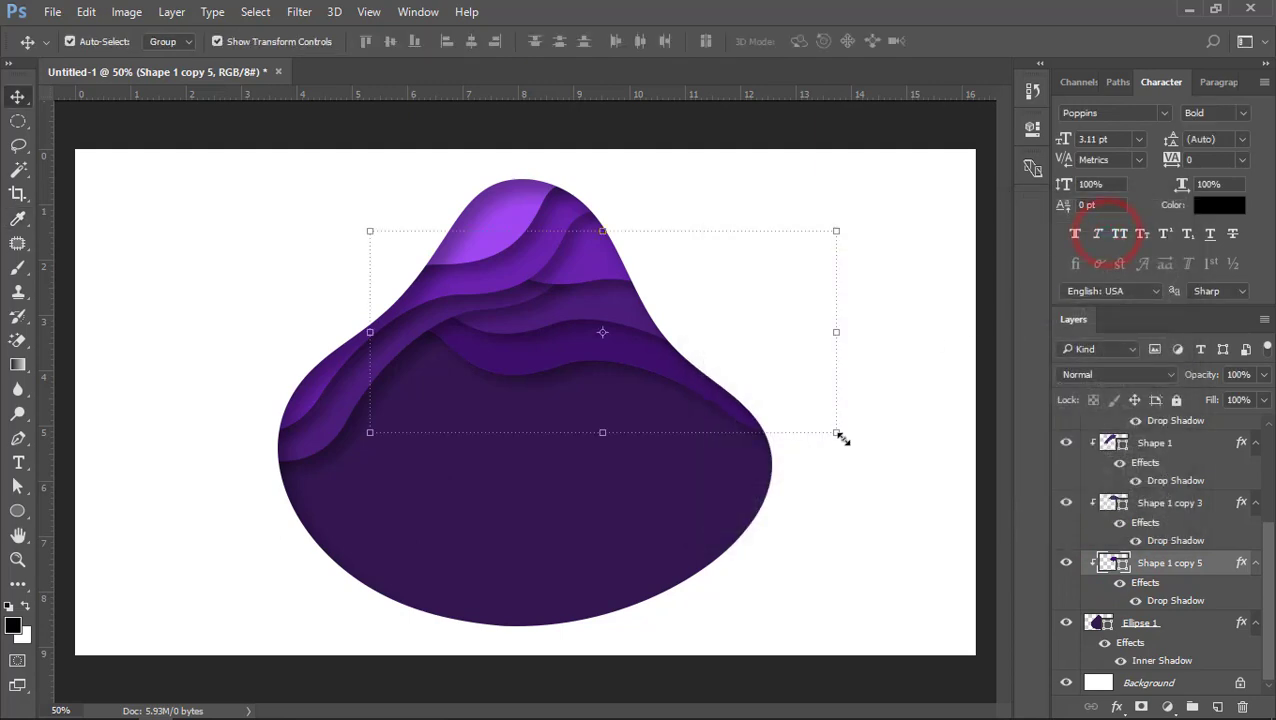
Rotate Shape 1 copy 5 about 5° clockwise and nudge it up and to the right
{"action": "left_click_drag", "start_coordinate": [840, 437], "coordinate": [928, 441]}
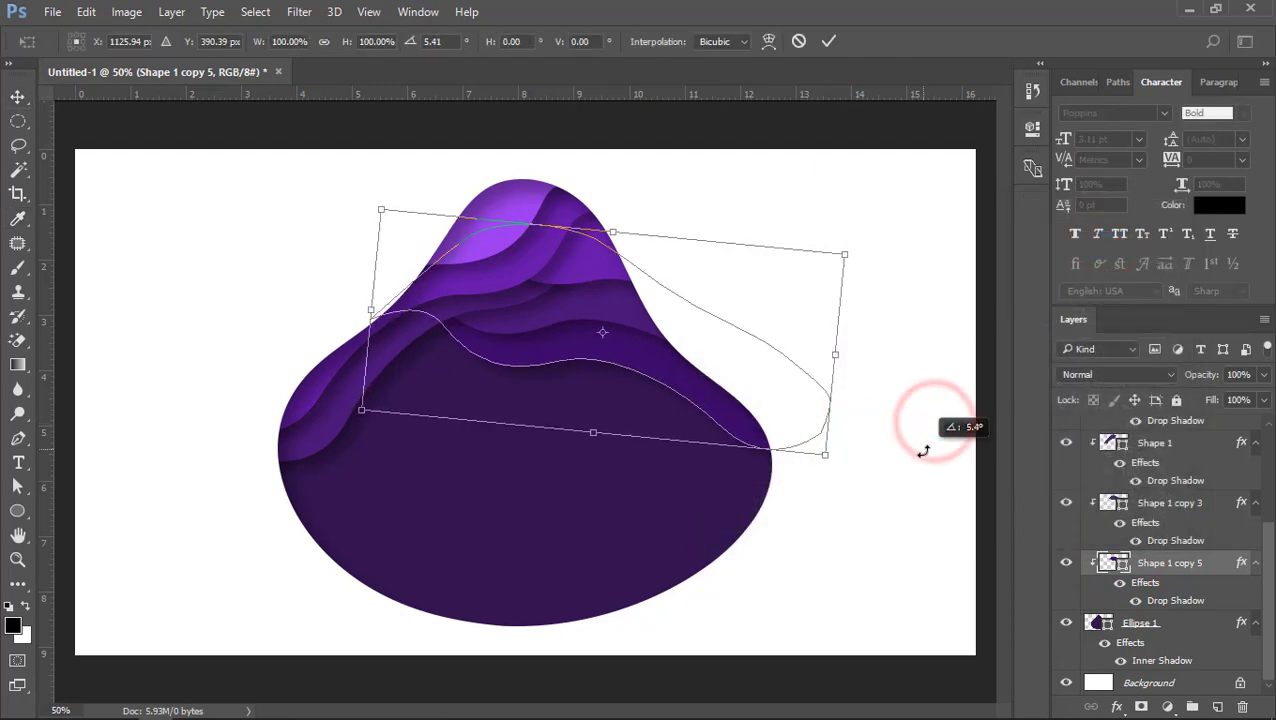
{"action": "double_click", "coordinate": [743, 374]}
{"action": "left_click_drag", "start_coordinate": [656, 364], "coordinate": [667, 356]}
{"action": "left_click", "coordinate": [731, 288]}
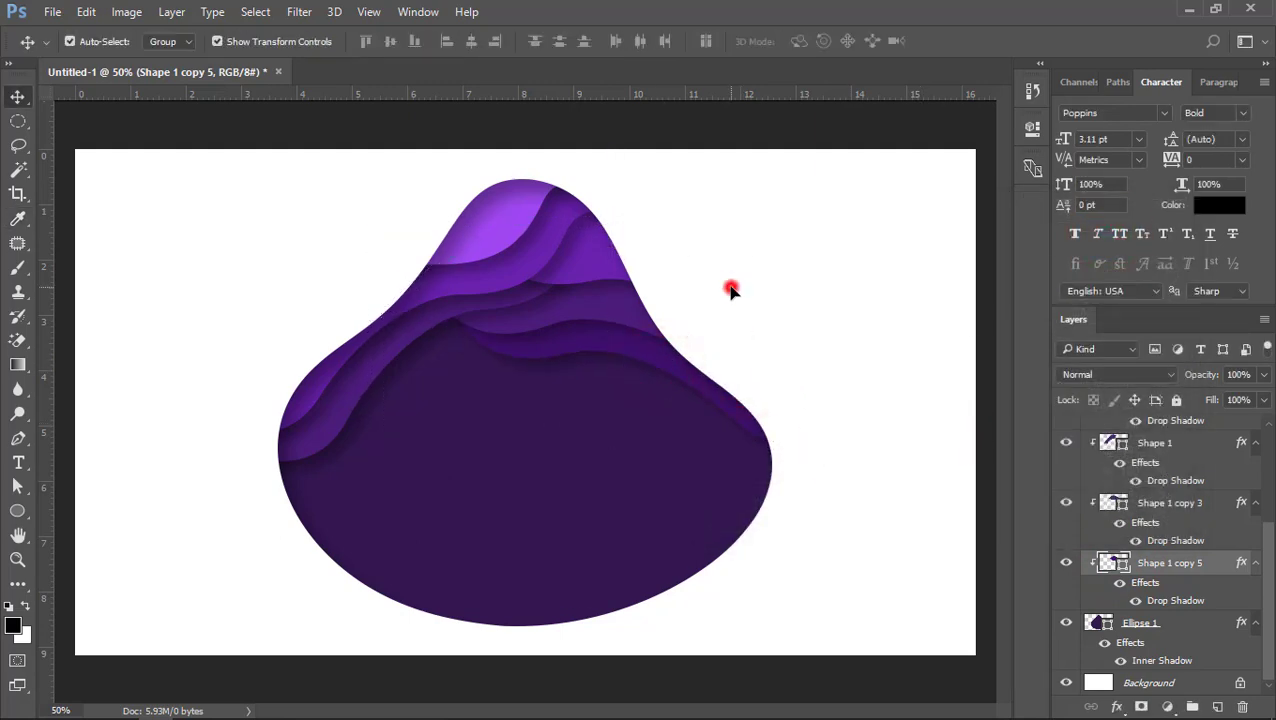
Draw a closed wavy Pen shape about 945 by 262 px above Ellipse 1, covering the blob's bottom edge
{"action": "scroll", "coordinate": [570, 470], "scroll_direction": "up", "scroll_amount": 1, "text": "alt"}
{"action": "left_click", "coordinate": [652, 460]}
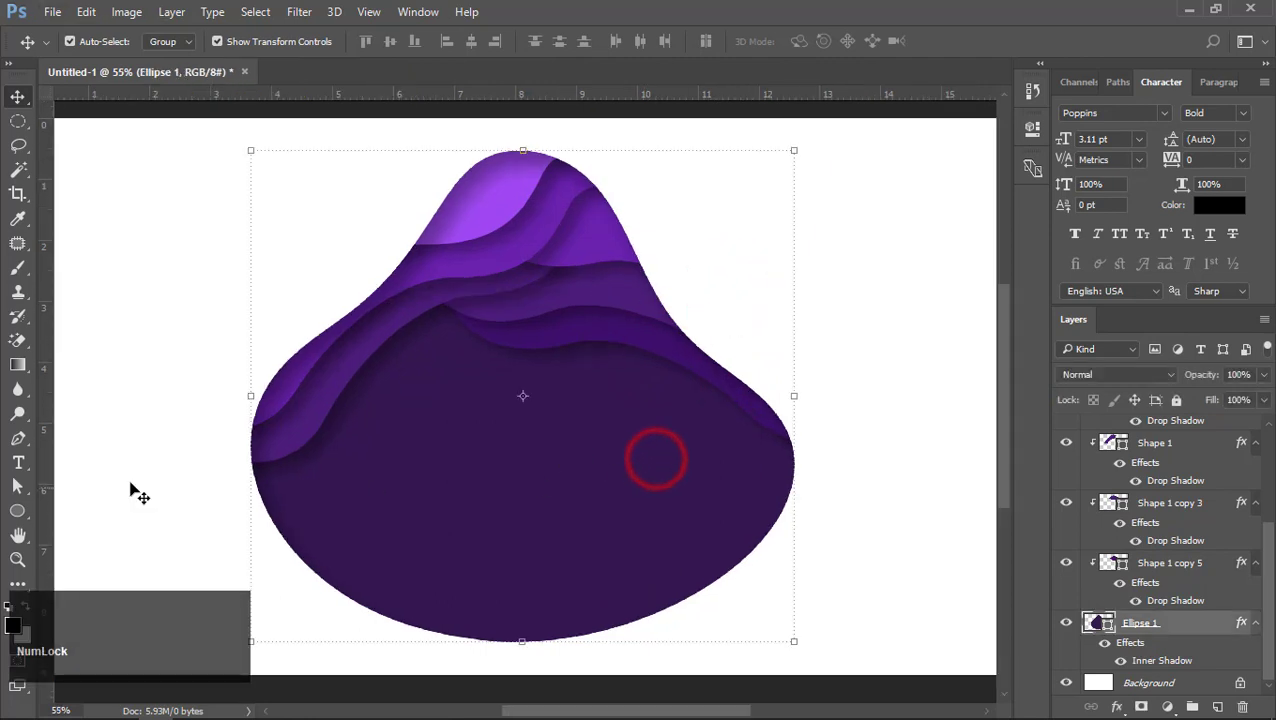
{"action": "left_click", "coordinate": [15, 441]}
{"action": "left_click", "coordinate": [260, 523]}
{"action": "left_click_drag", "start_coordinate": [471, 553], "coordinate": [538, 610]}
{"action": "left_click_drag", "start_coordinate": [660, 632], "coordinate": [635, 640]}
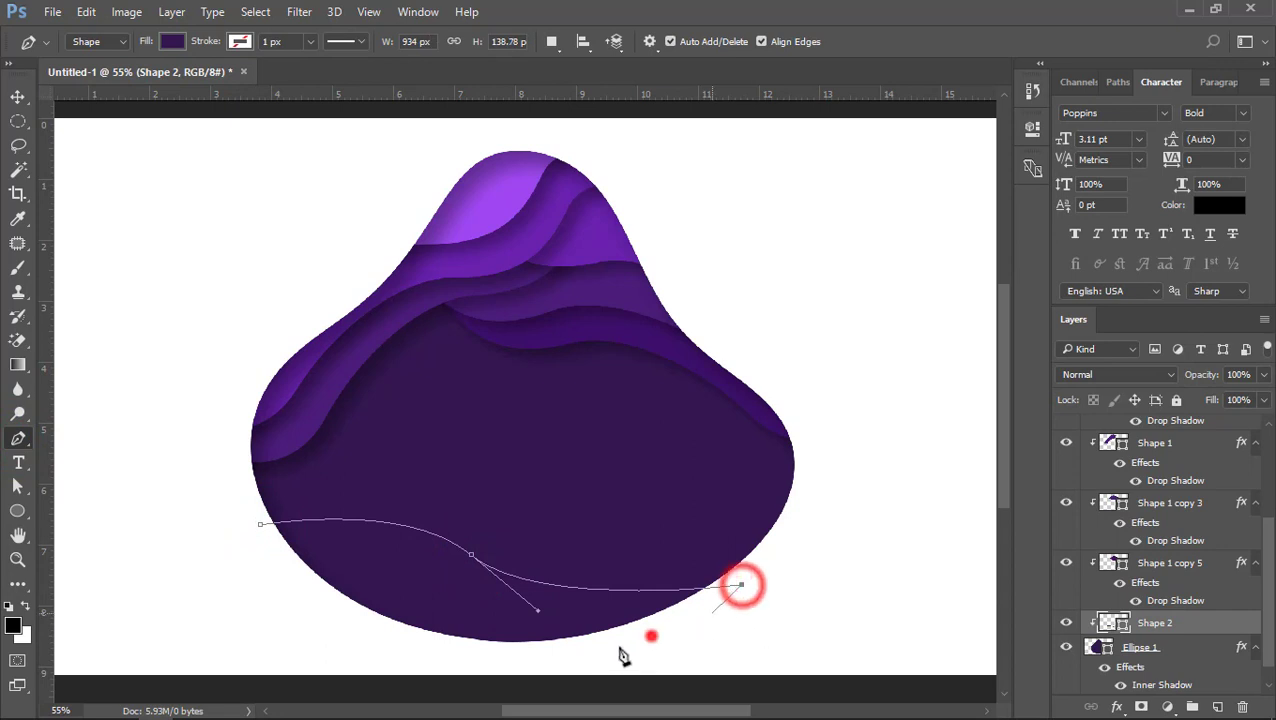
{"action": "left_click_drag", "start_coordinate": [544, 655], "coordinate": [516, 656]}
{"action": "left_click_drag", "start_coordinate": [389, 645], "coordinate": [364, 640]}
{"action": "left_click_drag", "start_coordinate": [300, 605], "coordinate": [288, 595]}
{"action": "left_click_drag", "start_coordinate": [255, 559], "coordinate": [255, 543]}
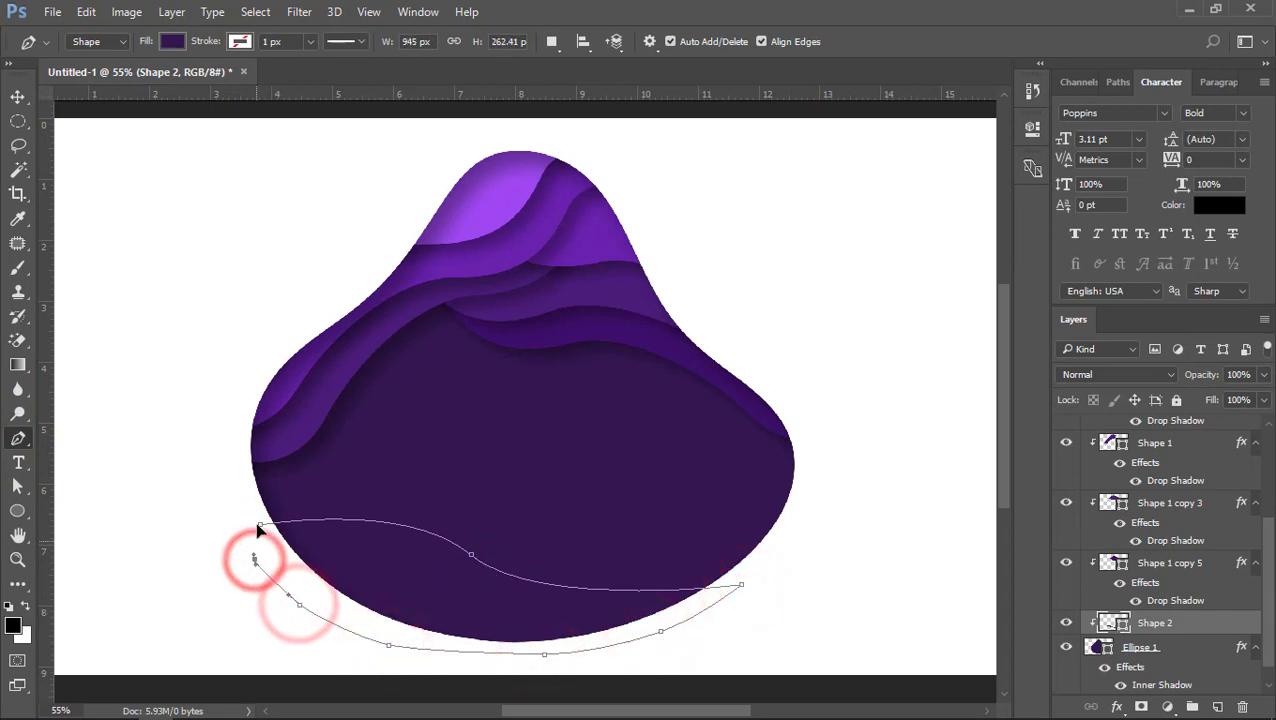
{"action": "left_click", "coordinate": [259, 525]}
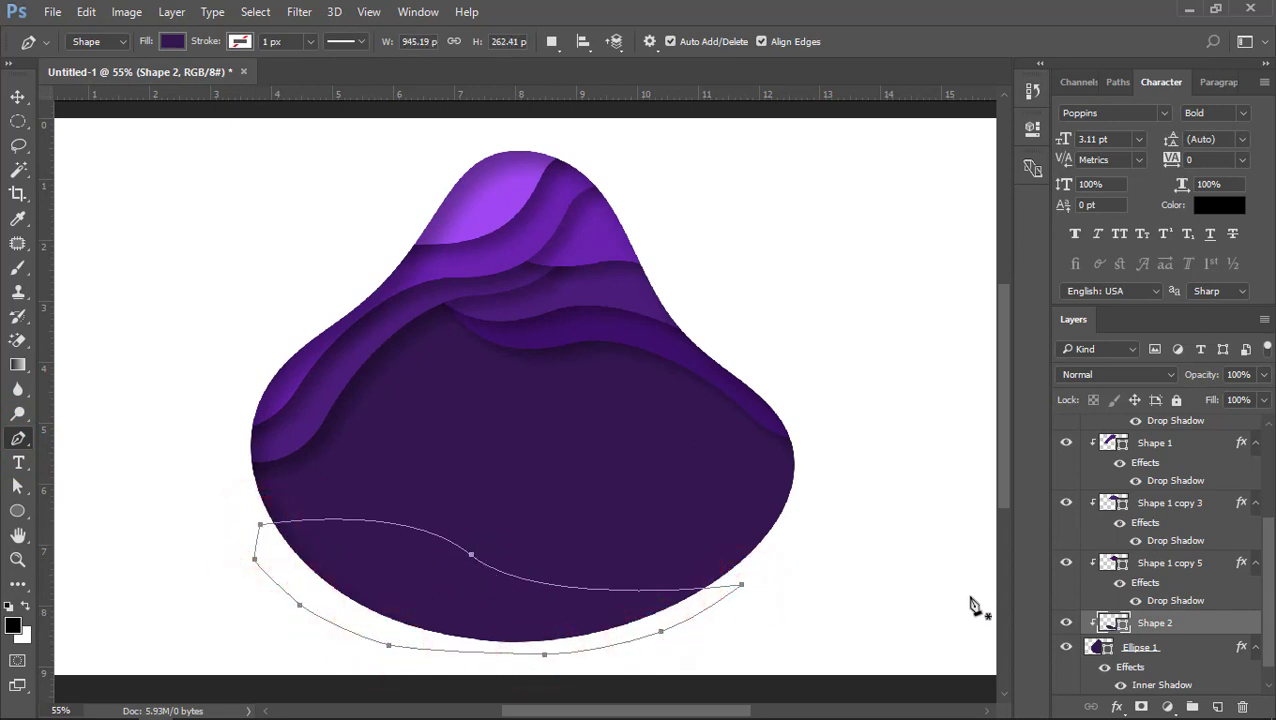
Set the fill of Shape 2 to dark olive green #3d560b
{"action": "double_click", "coordinate": [1112, 623]}
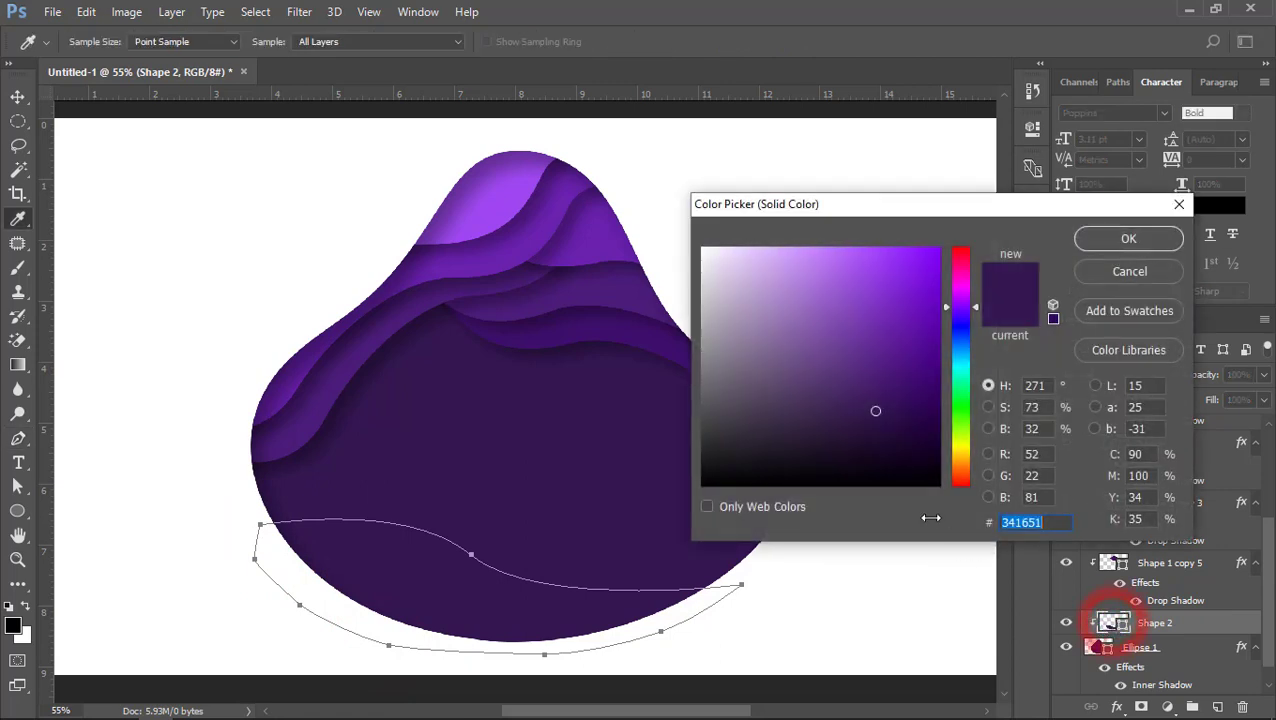
{"action": "left_click_drag", "start_coordinate": [876, 409], "coordinate": [872, 390]}
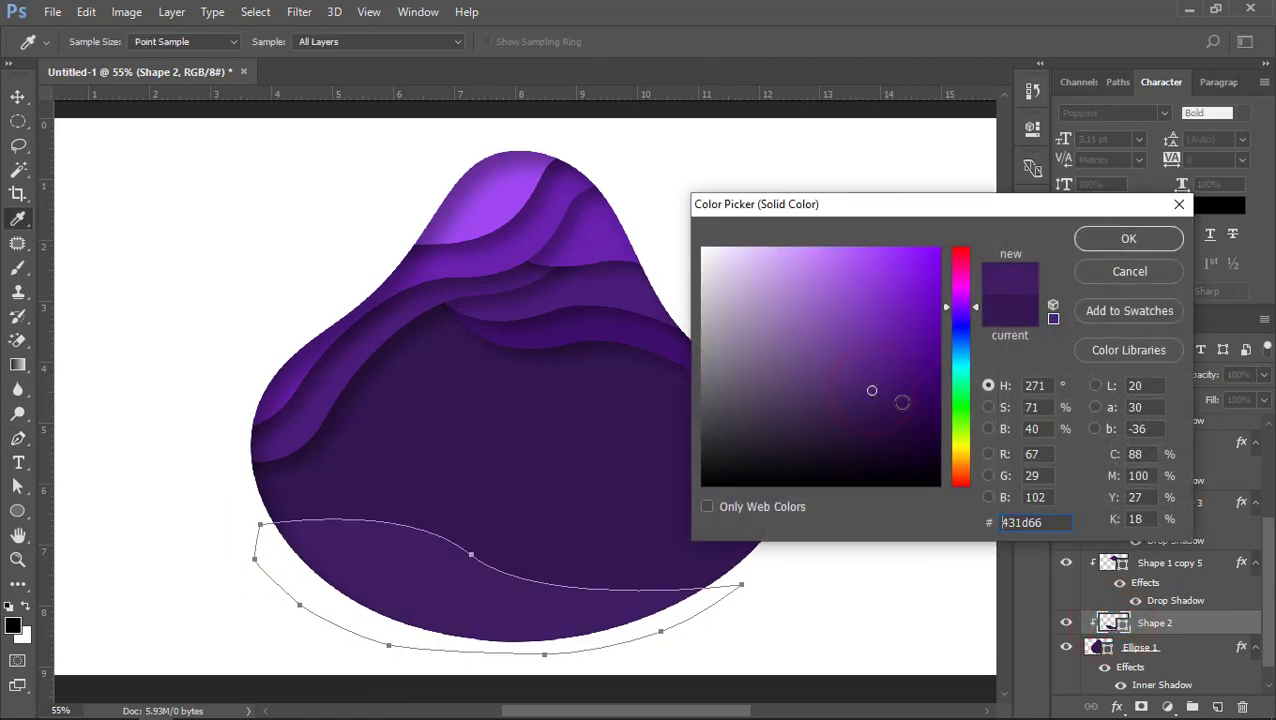
{"action": "left_click", "coordinate": [958, 435]}
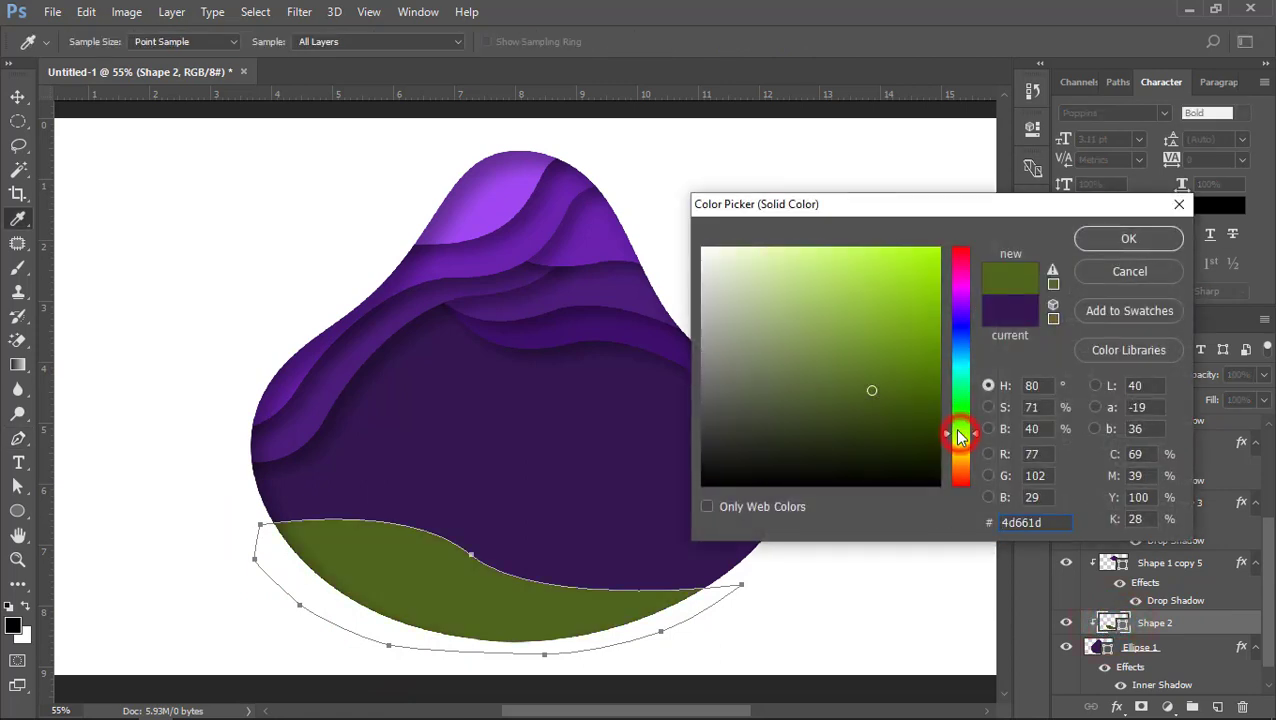
{"action": "left_click", "coordinate": [906, 399]}
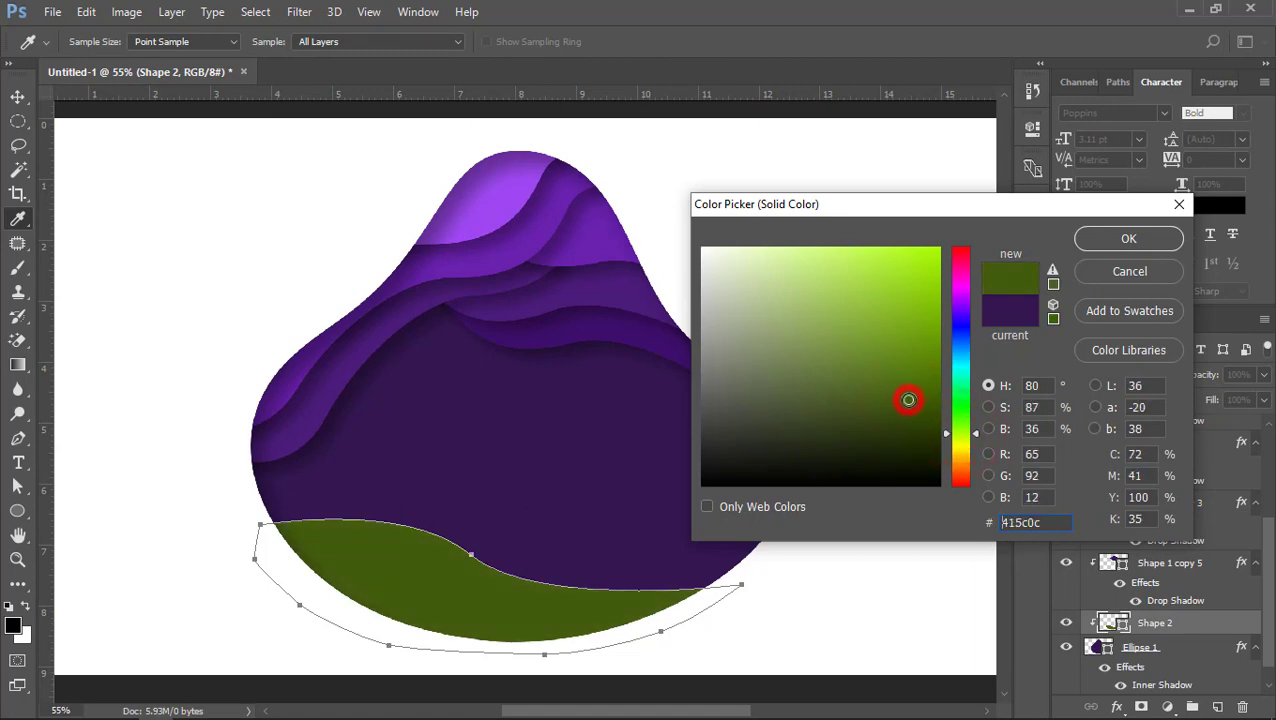
{"action": "left_click", "coordinate": [1079, 240]}
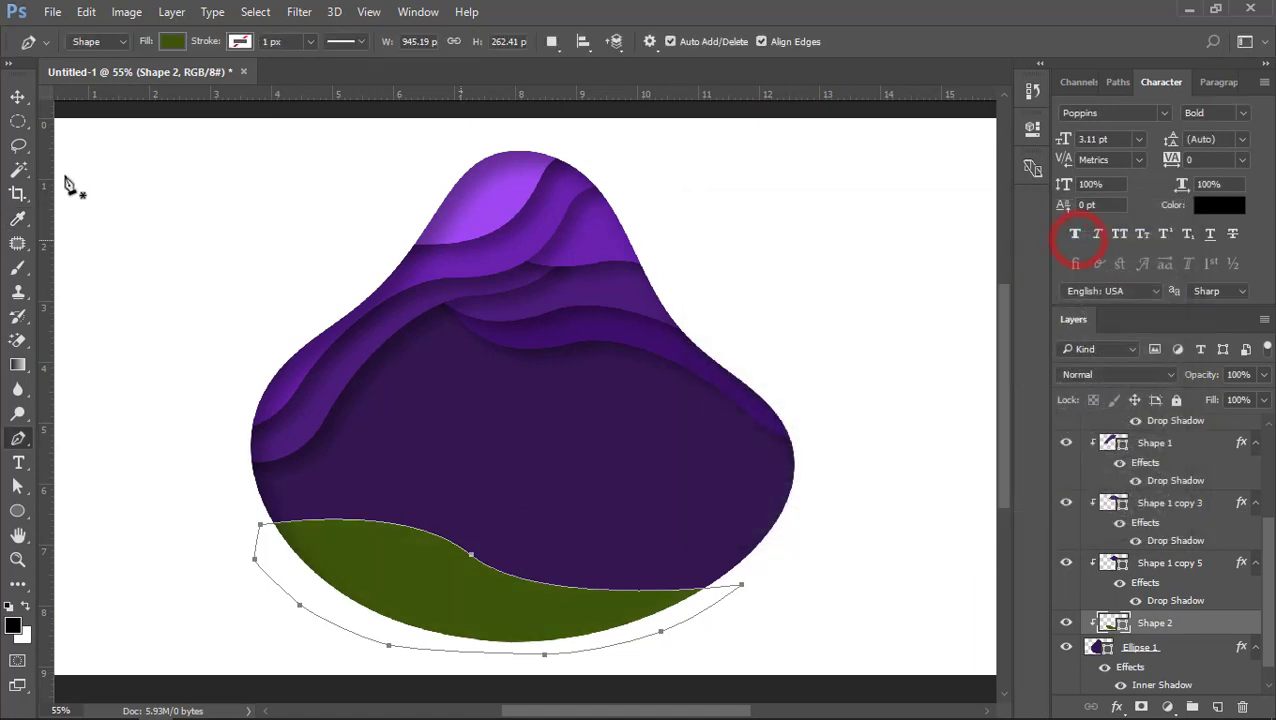
{"action": "left_click", "coordinate": [19, 98]}
{"action": "left_click", "coordinate": [236, 303]}
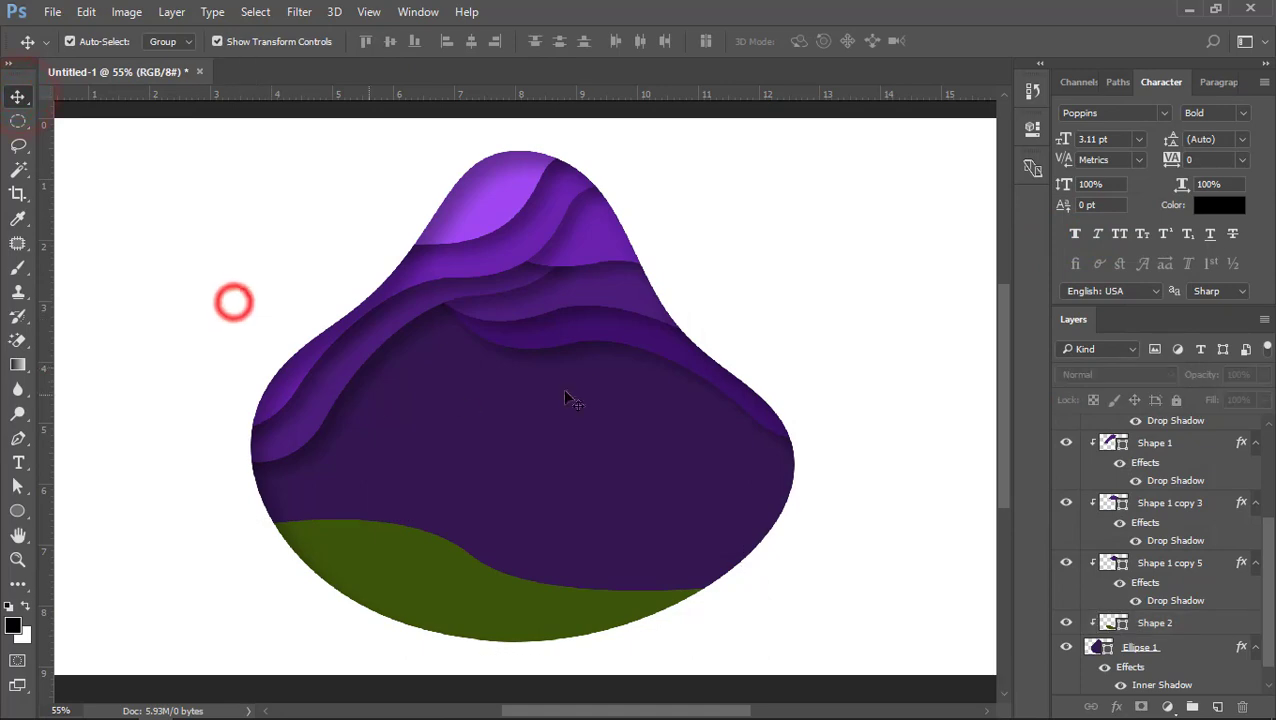
Copy the layer style of Shape 1 copy 5 and paste it onto Shape 2
{"action": "left_click", "coordinate": [613, 340]}
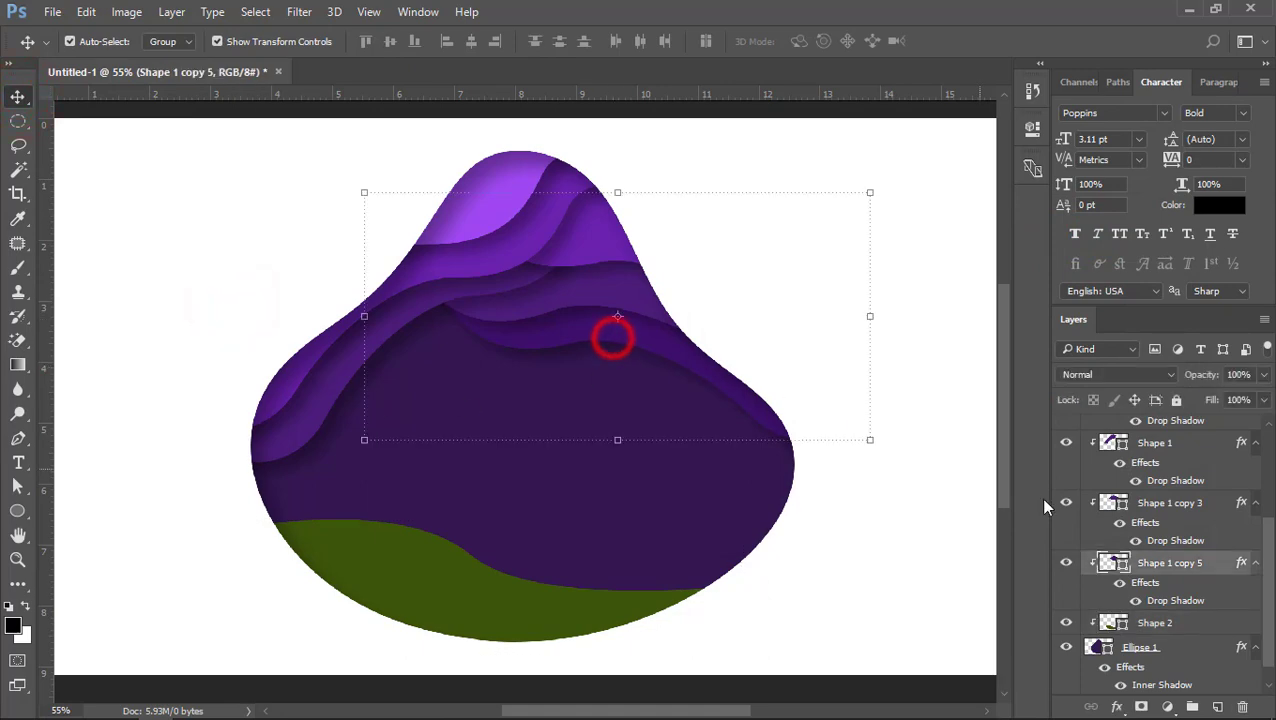
{"action": "right_click", "coordinate": [1176, 565]}
{"action": "left_click", "coordinate": [855, 545]}
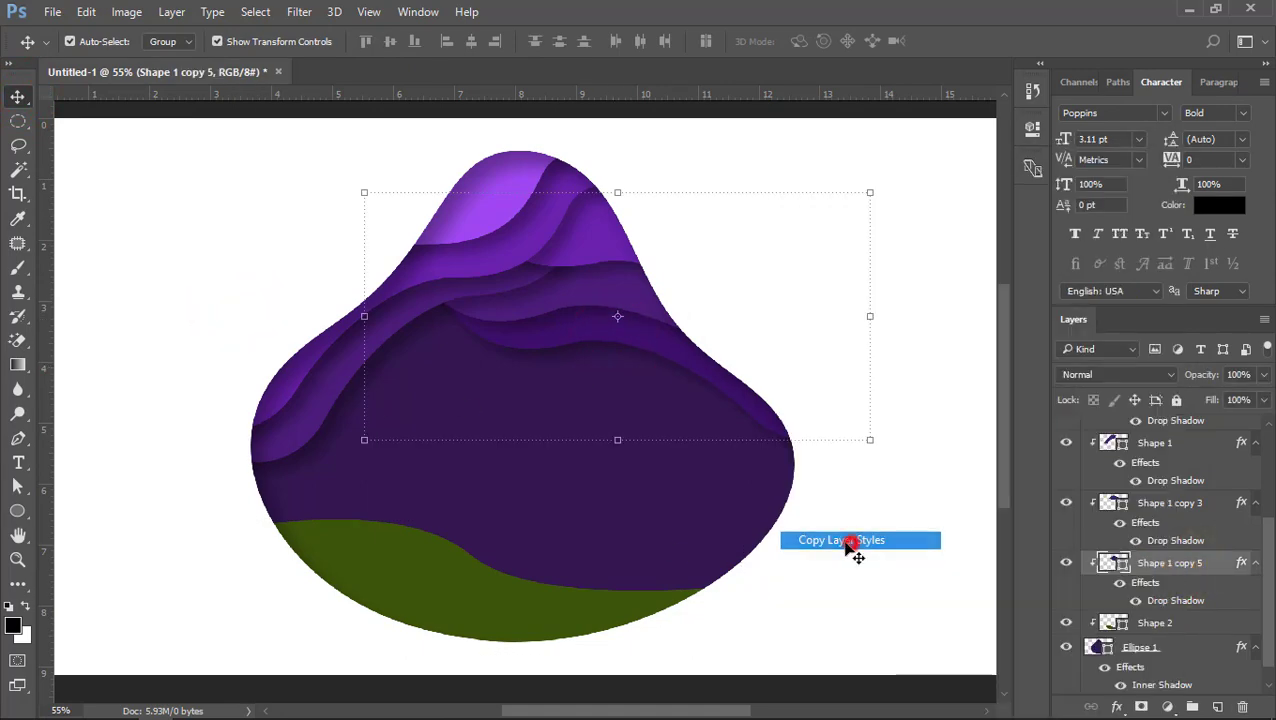
{"action": "left_click", "coordinate": [400, 565]}
{"action": "right_click", "coordinate": [1199, 609]}
{"action": "left_click", "coordinate": [1195, 622]}
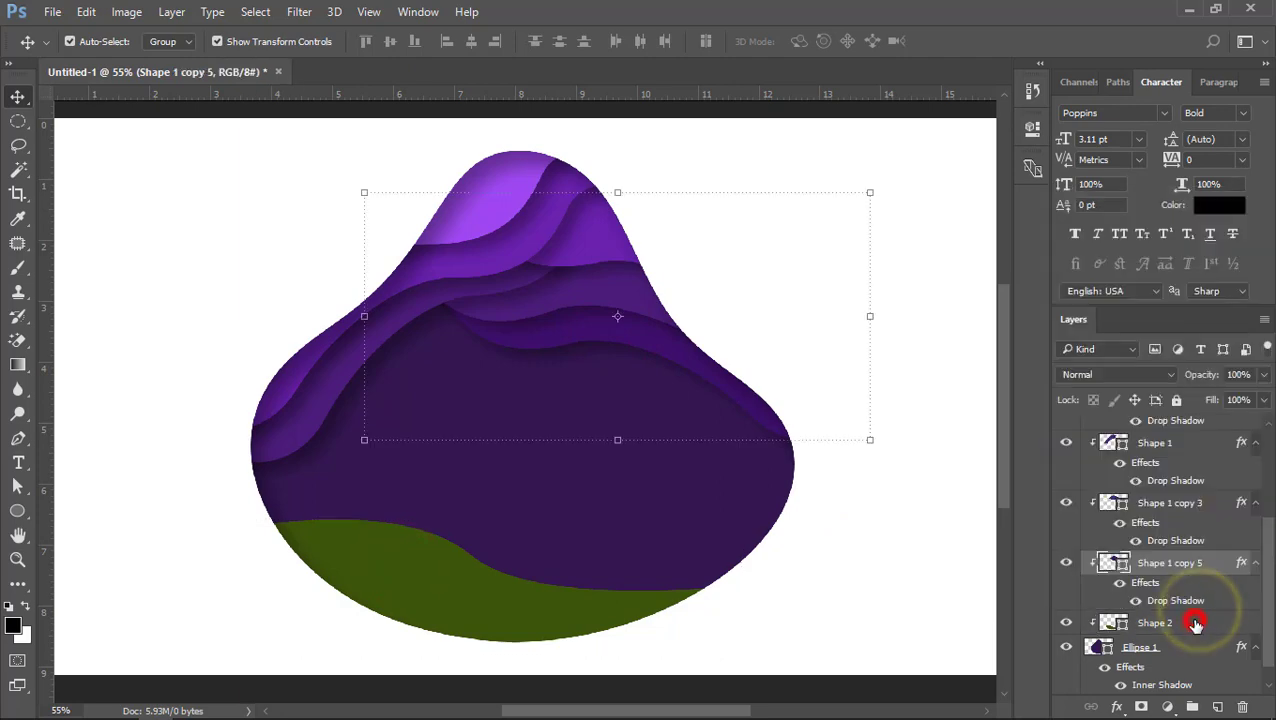
{"action": "right_click", "coordinate": [1196, 624]}
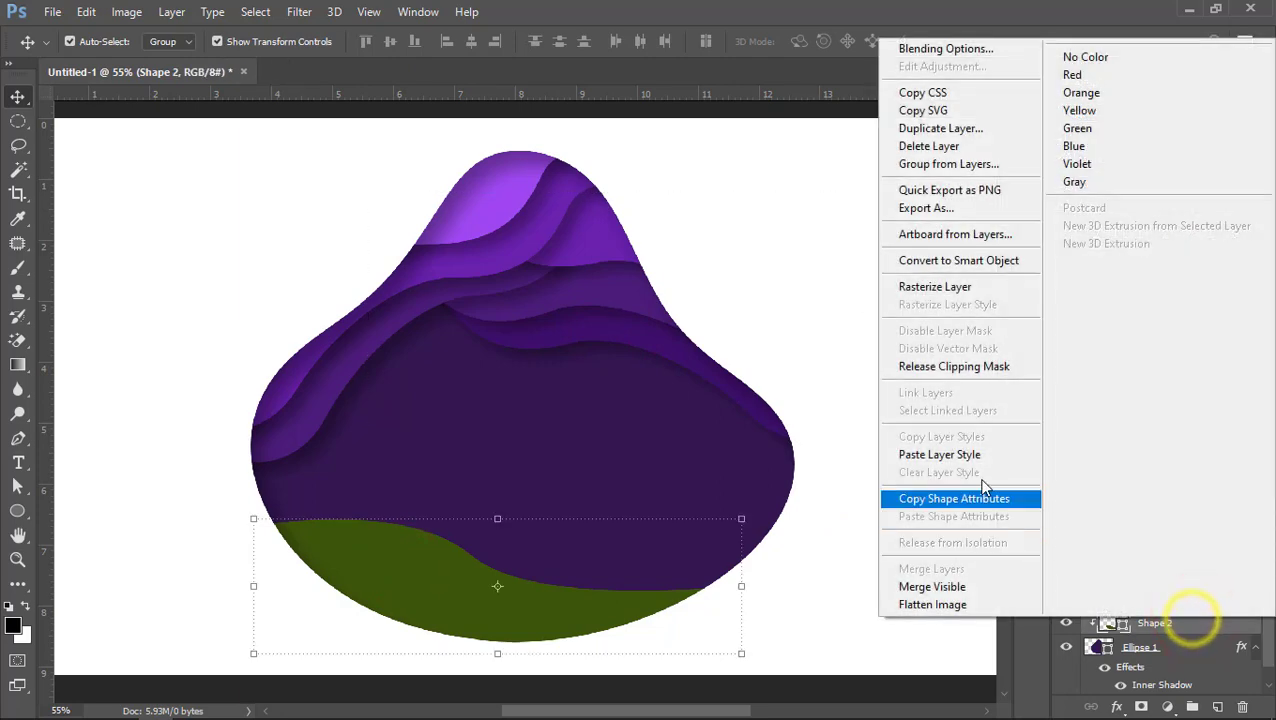
{"action": "left_click", "coordinate": [948, 459]}
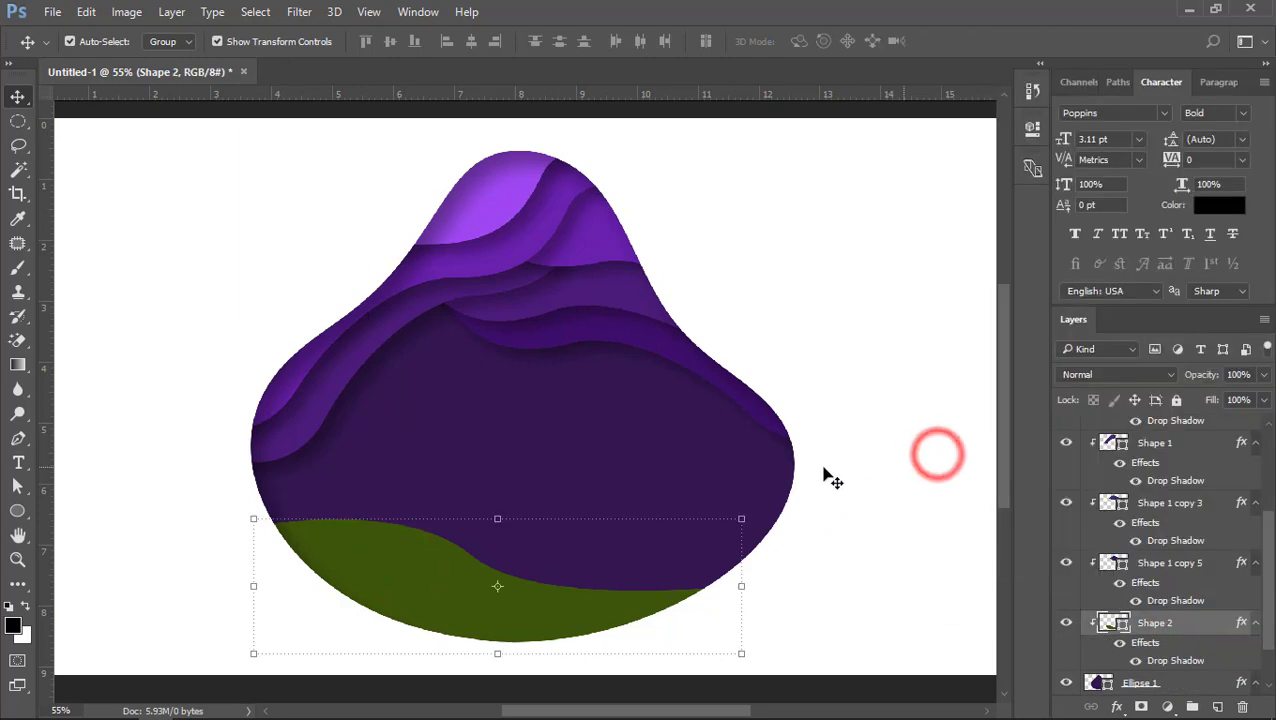
Reposition the drop shadow of Shape 2 to an angle of 169° and a distance of 28 px
{"action": "double_click", "coordinate": [1229, 622]}
{"action": "left_click_drag", "start_coordinate": [502, 88], "coordinate": [959, 108]}
{"action": "left_click", "coordinate": [787, 459]}
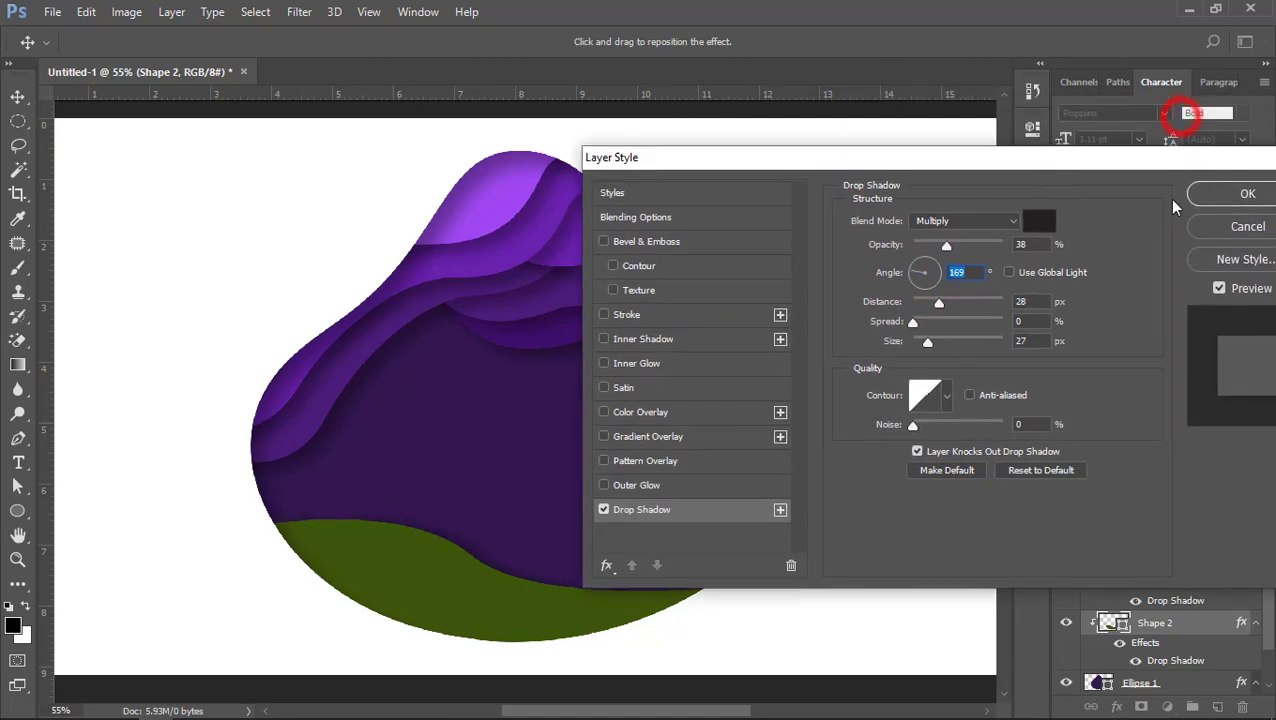
{"action": "left_click", "coordinate": [1199, 194]}
Duplicate Shape 2 down and to the right, above the original, and set the duplicate's fill to a lighter green
{"action": "left_click_drag", "start_coordinate": [574, 590], "coordinate": [525, 594]}
{"action": "left_click_drag", "start_coordinate": [407, 565], "coordinate": [509, 585]}
{"action": "double_click", "coordinate": [1115, 624]}
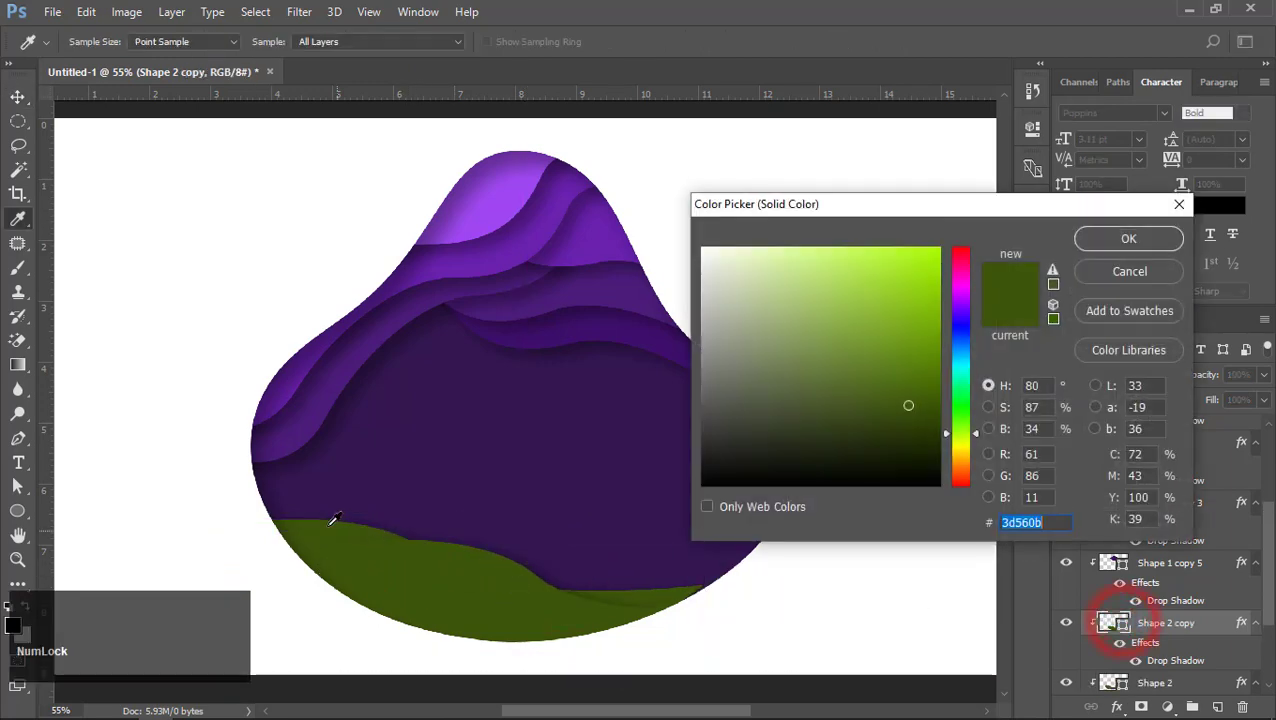
{"action": "left_click", "coordinate": [897, 367]}
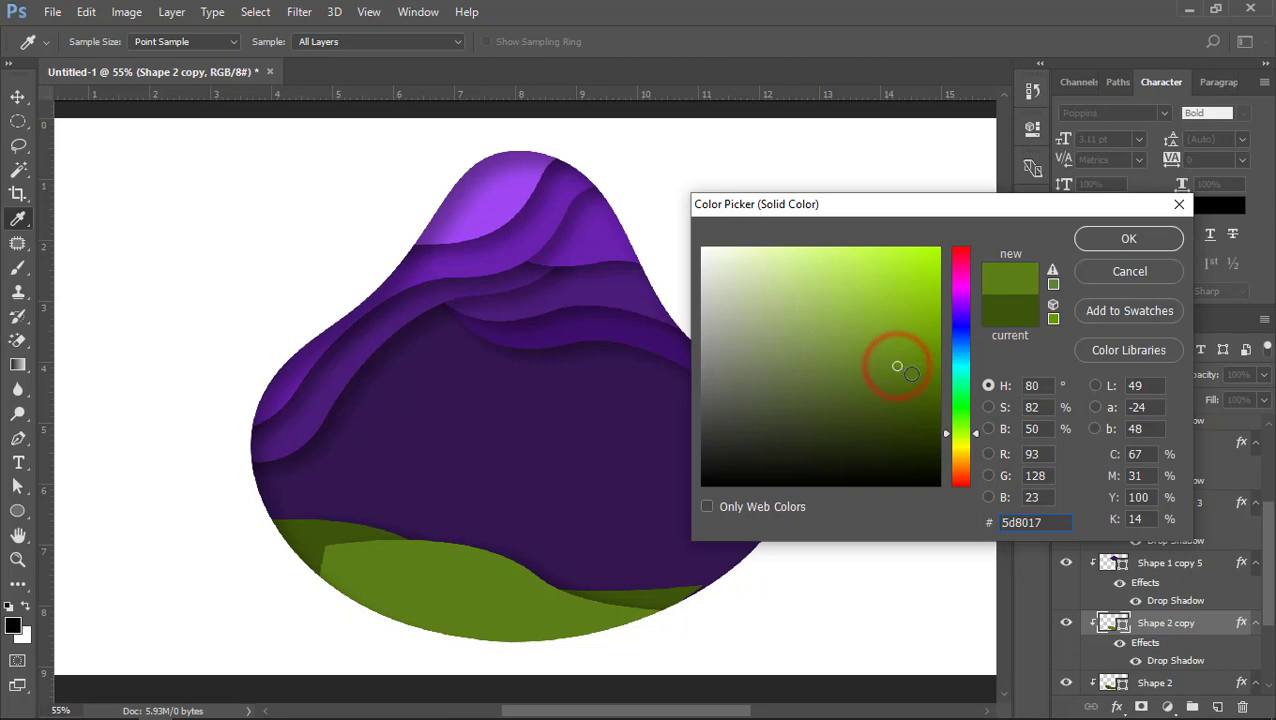
{"action": "left_click", "coordinate": [1118, 241]}
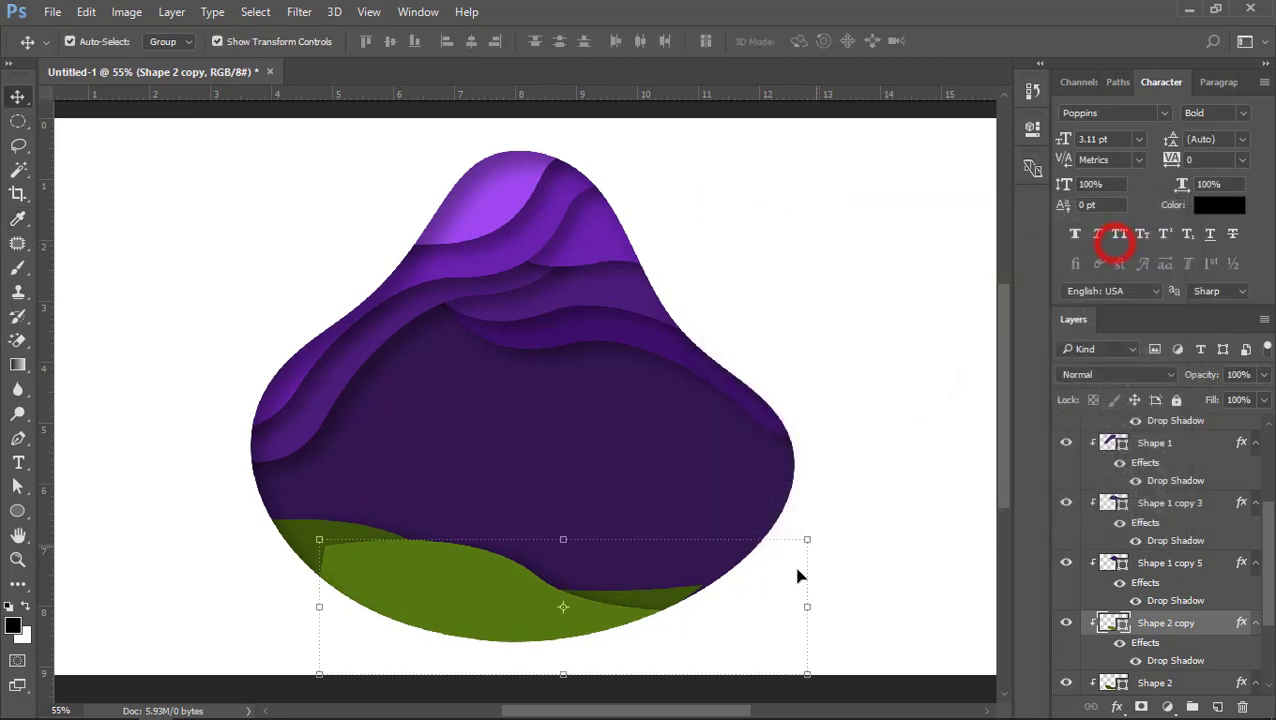
Flip Shape 2 copy horizontally and lower it so it forms a thin wave along the blob's bottom edge
{"action": "left_click", "coordinate": [820, 602]}
{"action": "left_click_drag", "start_coordinate": [897, 538], "coordinate": [868, 482]}
{"action": "double_click", "coordinate": [706, 555]}
{"action": "left_click_drag", "start_coordinate": [623, 616], "coordinate": [615, 616]}
{"action": "left_click", "coordinate": [795, 627]}
{"action": "right_click", "coordinate": [481, 604]}
{"action": "left_click", "coordinate": [518, 564]}
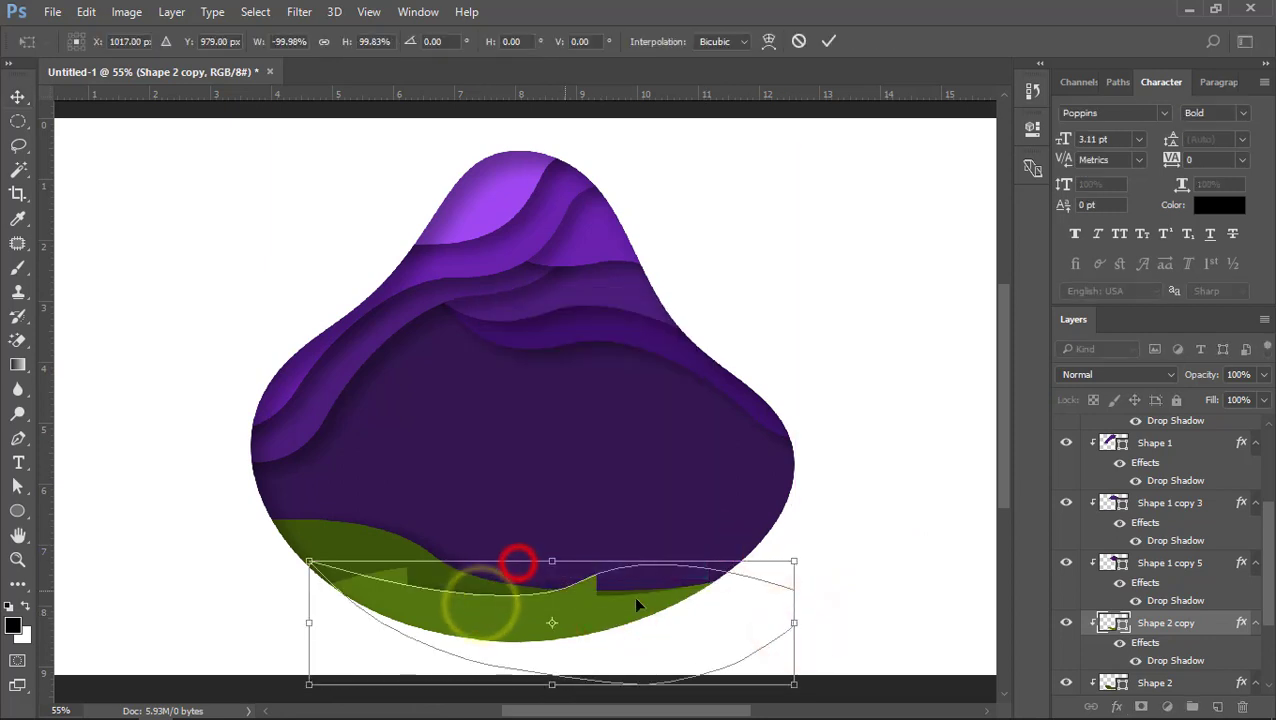
{"action": "double_click", "coordinate": [636, 600]}
{"action": "mouse_move", "coordinate": [652, 598]}
{"action": "left_mouse_down"}
{"action": "mouse_move", "coordinate": [630, 601]}
{"action": "mouse_move", "coordinate": [647, 611]}
{"action": "left_mouse_up"}
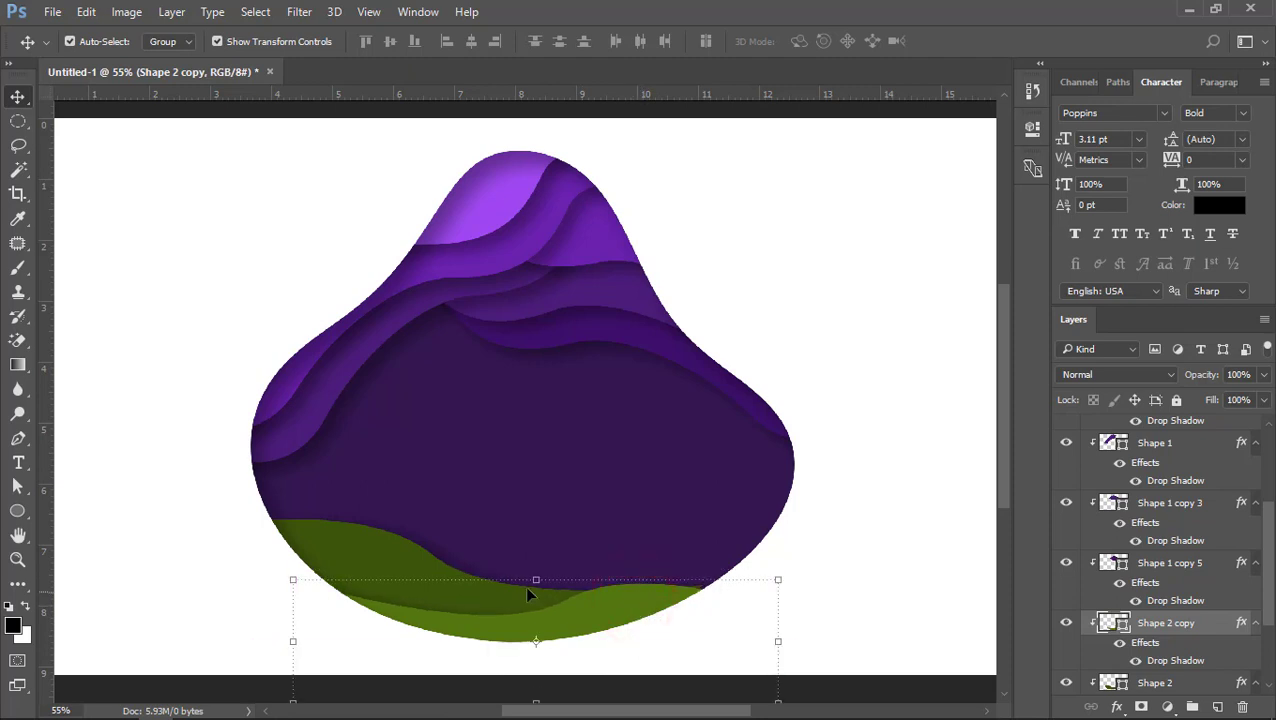
Duplicate Shape 2 to the right, flip the duplicate horizontally and place it as a hill on the blob's lower right
{"action": "left_click_drag", "start_coordinate": [376, 552], "coordinate": [561, 532], "text": "alt"}
{"action": "left_click", "coordinate": [881, 564]}
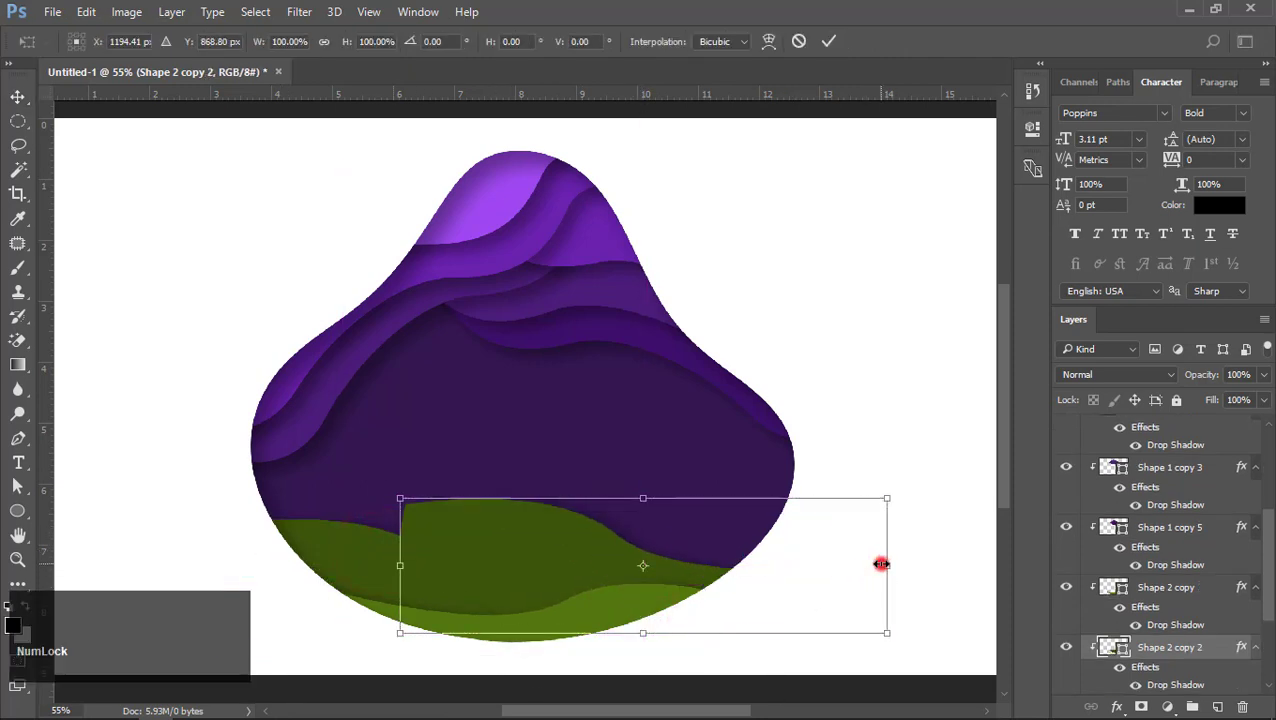
{"action": "right_click", "coordinate": [881, 564]}
{"action": "left_click", "coordinate": [672, 488]}
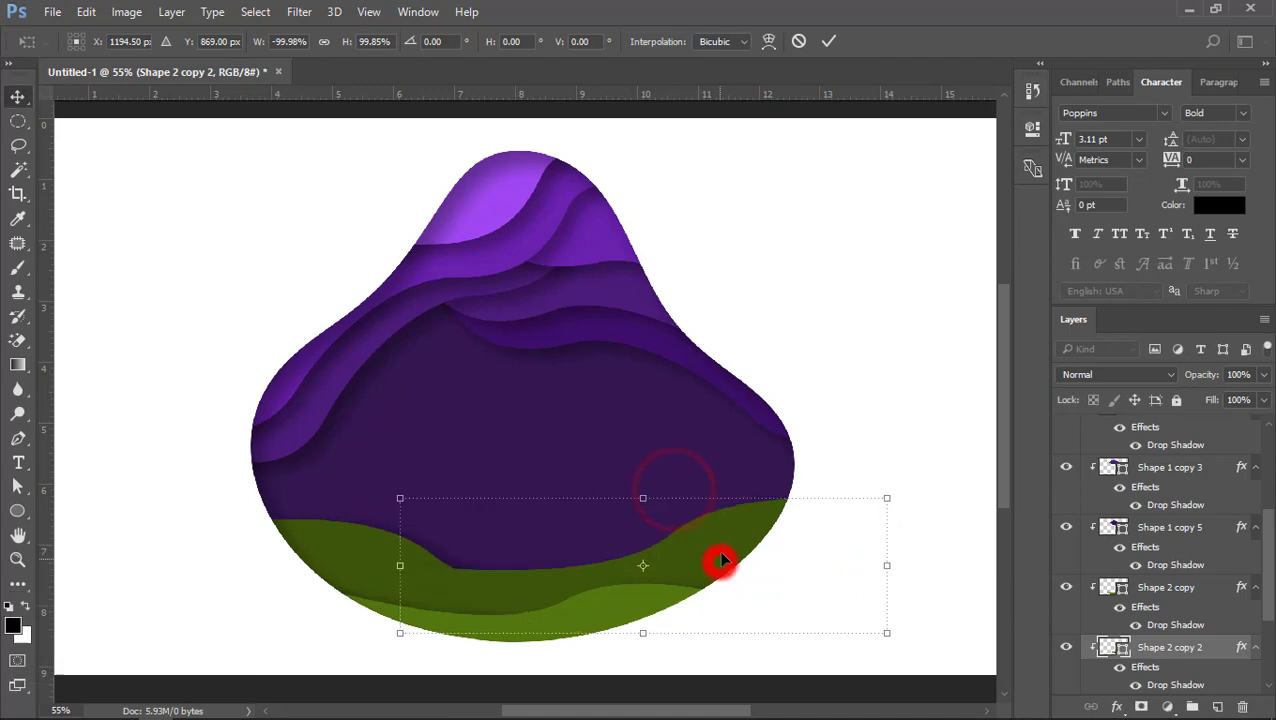
{"action": "double_click", "coordinate": [721, 561]}
{"action": "left_click_drag", "start_coordinate": [727, 547], "coordinate": [709, 569]}
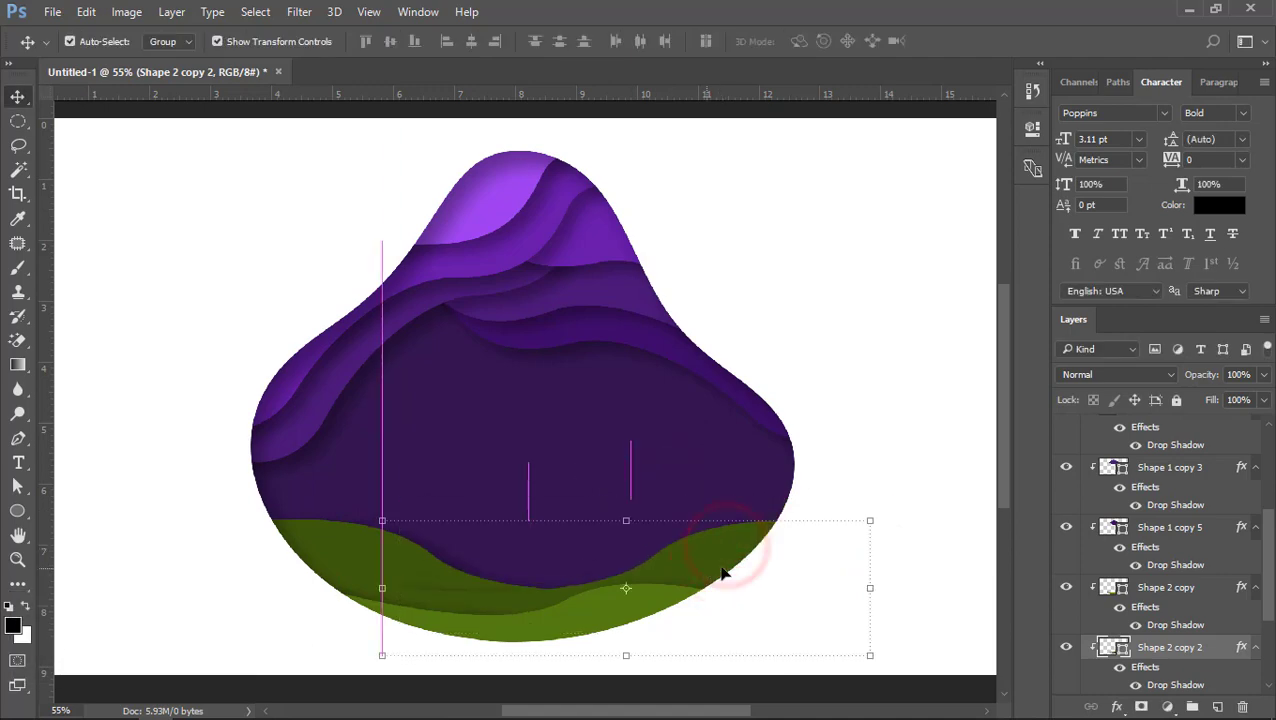
Set the fill of Shape 2 copy 2 to bright green #70a210
{"action": "double_click", "coordinate": [1104, 648]}
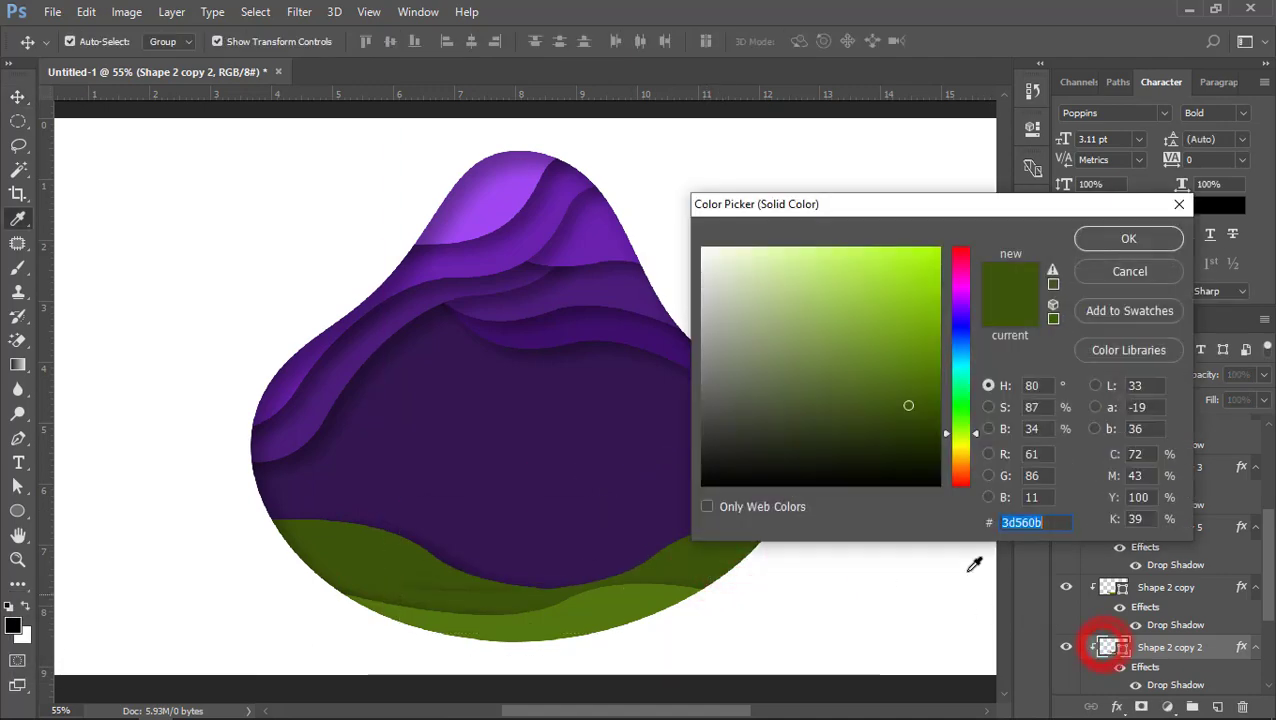
{"action": "left_click", "coordinate": [898, 356]}
{"action": "left_click", "coordinate": [918, 331]}
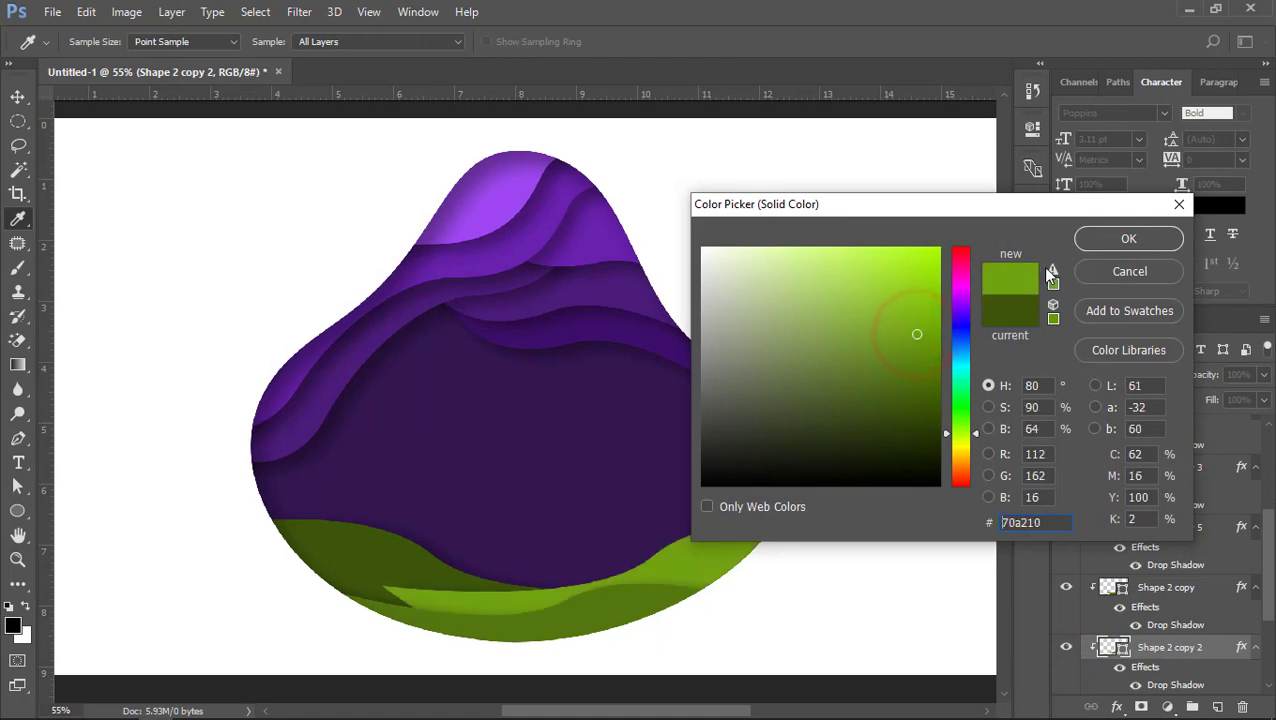
{"action": "left_click", "coordinate": [1128, 238]}
{"action": "key", "text": "v"}
Set the fill of Shape 2 copy, the lowest wave, to a light lime green
{"action": "left_click", "coordinate": [603, 615]}
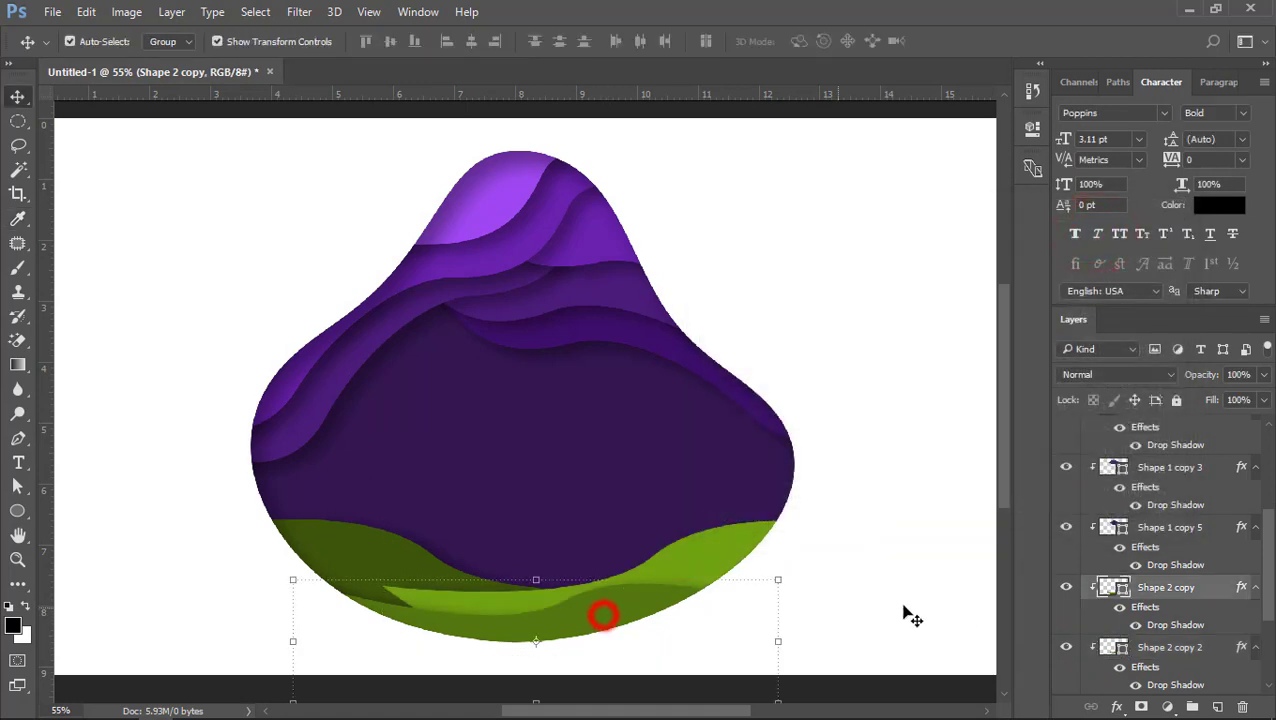
{"action": "double_click", "coordinate": [1120, 590]}
{"action": "left_click", "coordinate": [707, 556]}
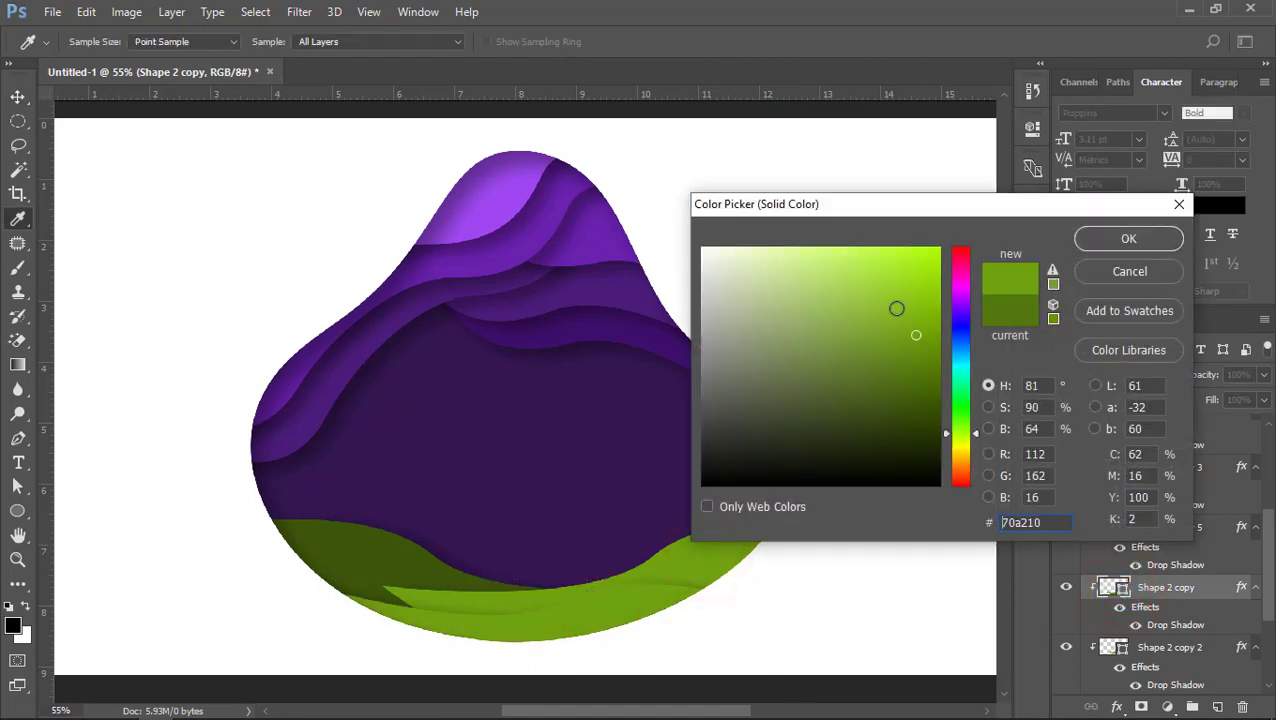
{"action": "left_click", "coordinate": [894, 302]}
{"action": "left_click", "coordinate": [888, 288]}
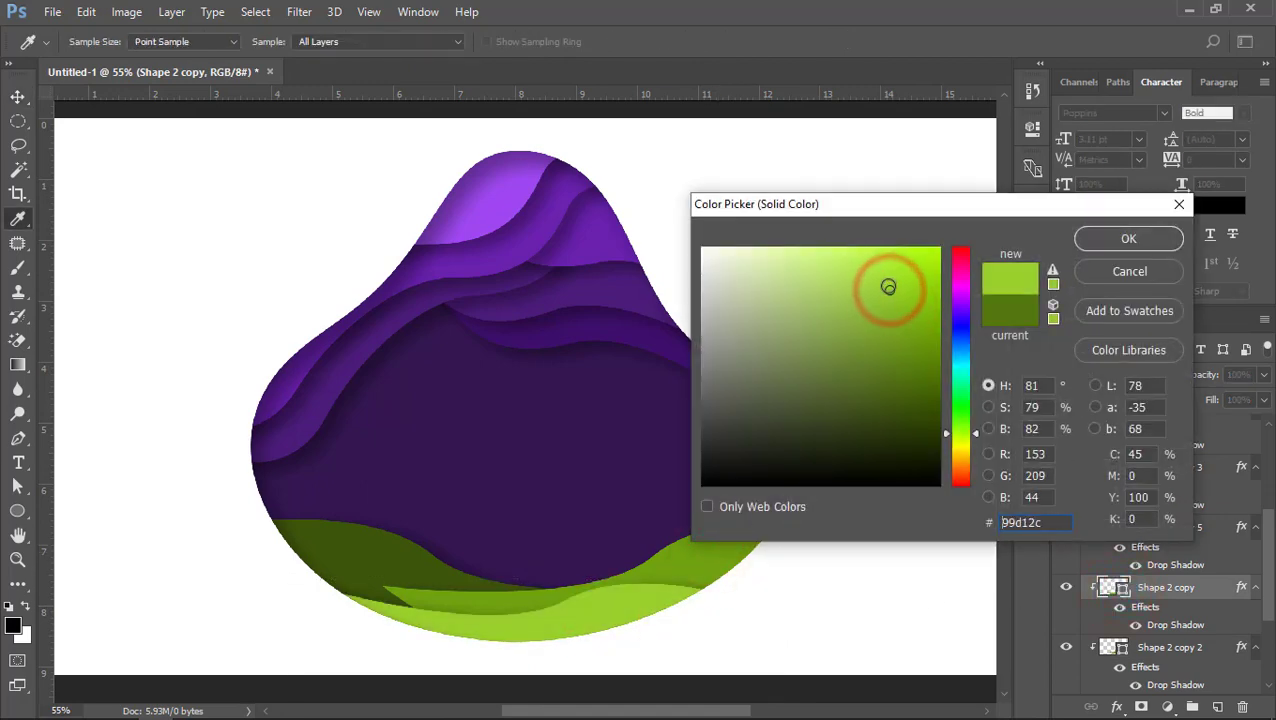
{"action": "left_click", "coordinate": [885, 283]}
{"action": "left_click", "coordinate": [1103, 246]}
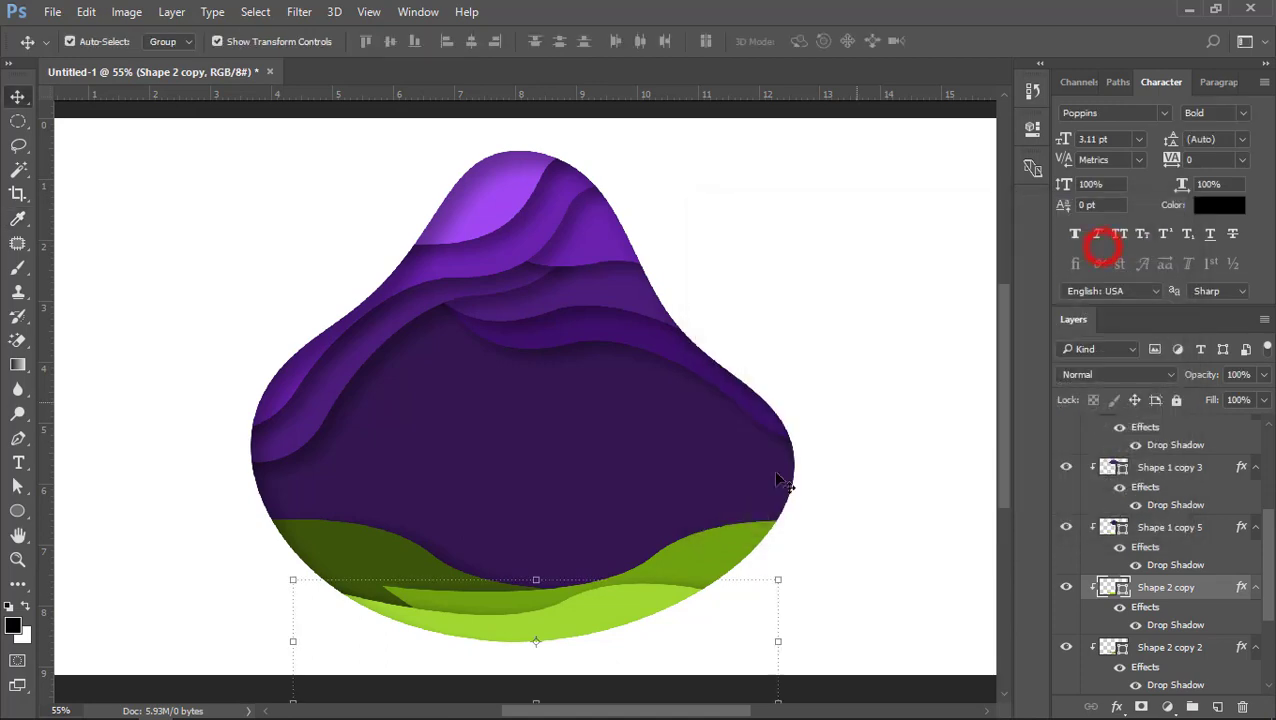
Stretch Shape 2 copy 2 leftward to about 110% width so its left end extends past the blob's edge
{"action": "left_click", "coordinate": [716, 547]}
{"action": "left_click", "coordinate": [371, 588]}
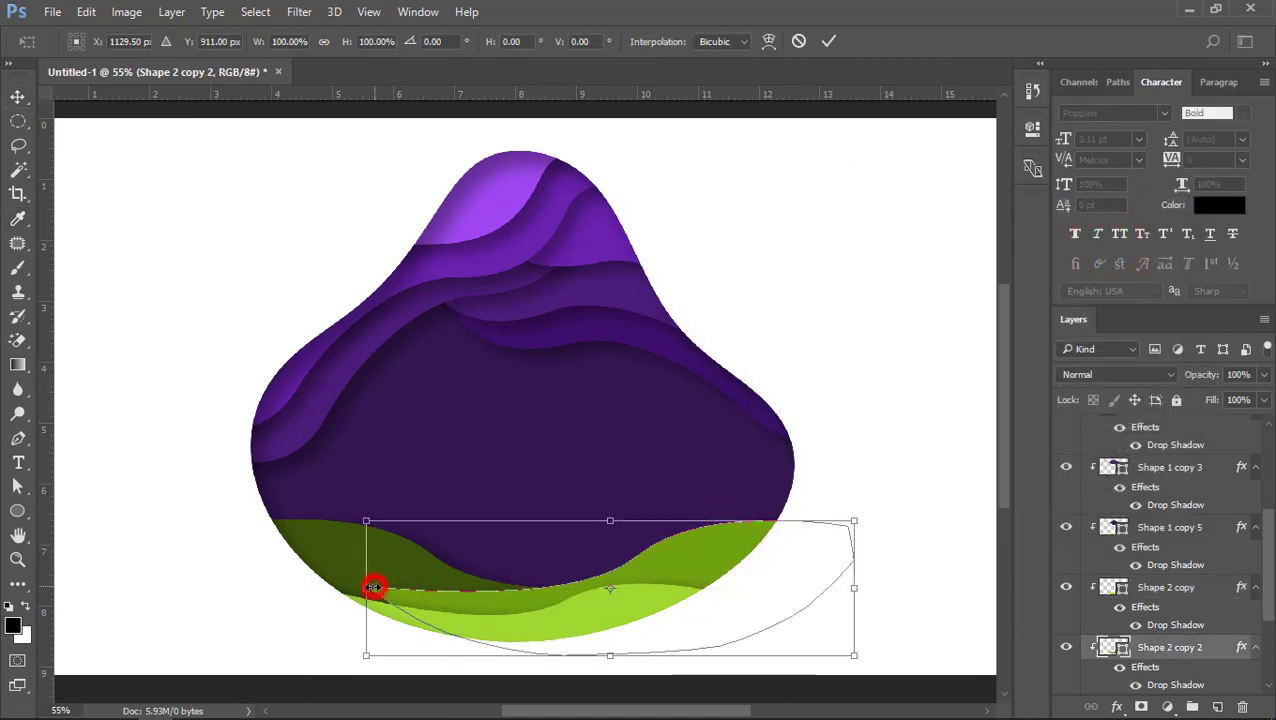
{"action": "left_click_drag", "start_coordinate": [371, 588], "coordinate": [317, 591]}
{"action": "double_click", "coordinate": [644, 543]}
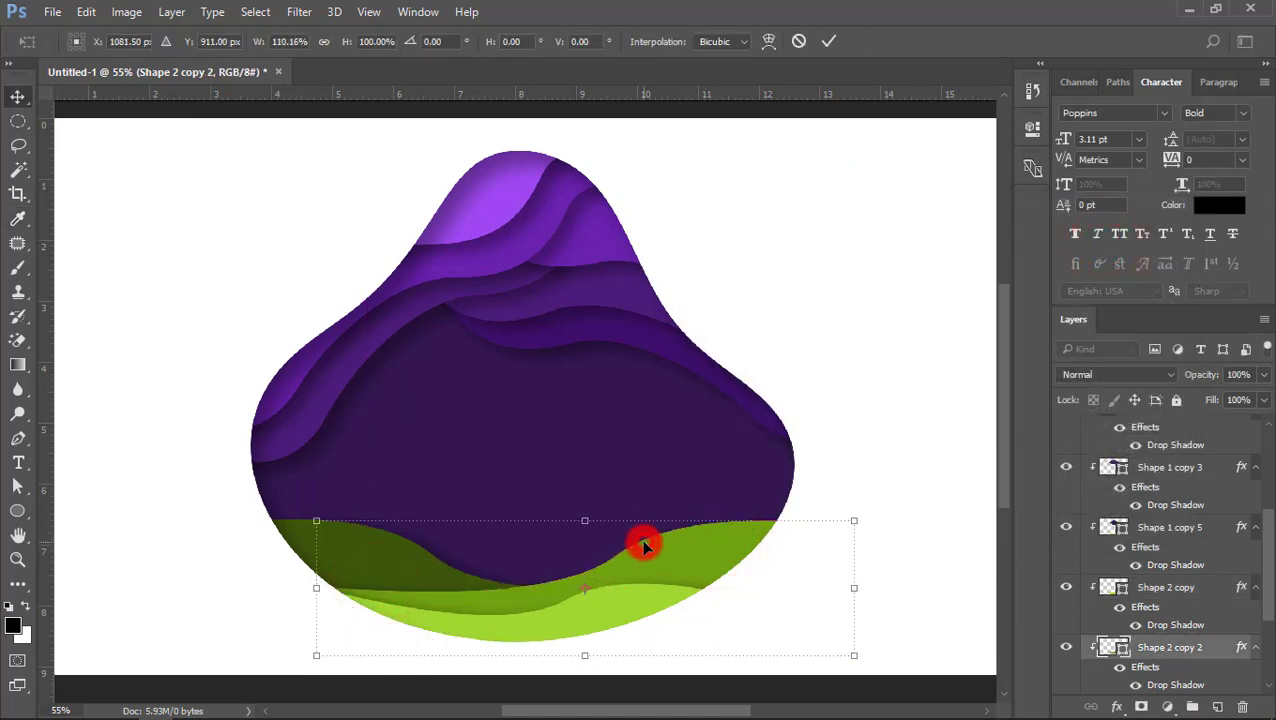
{"action": "left_click", "coordinate": [886, 440]}
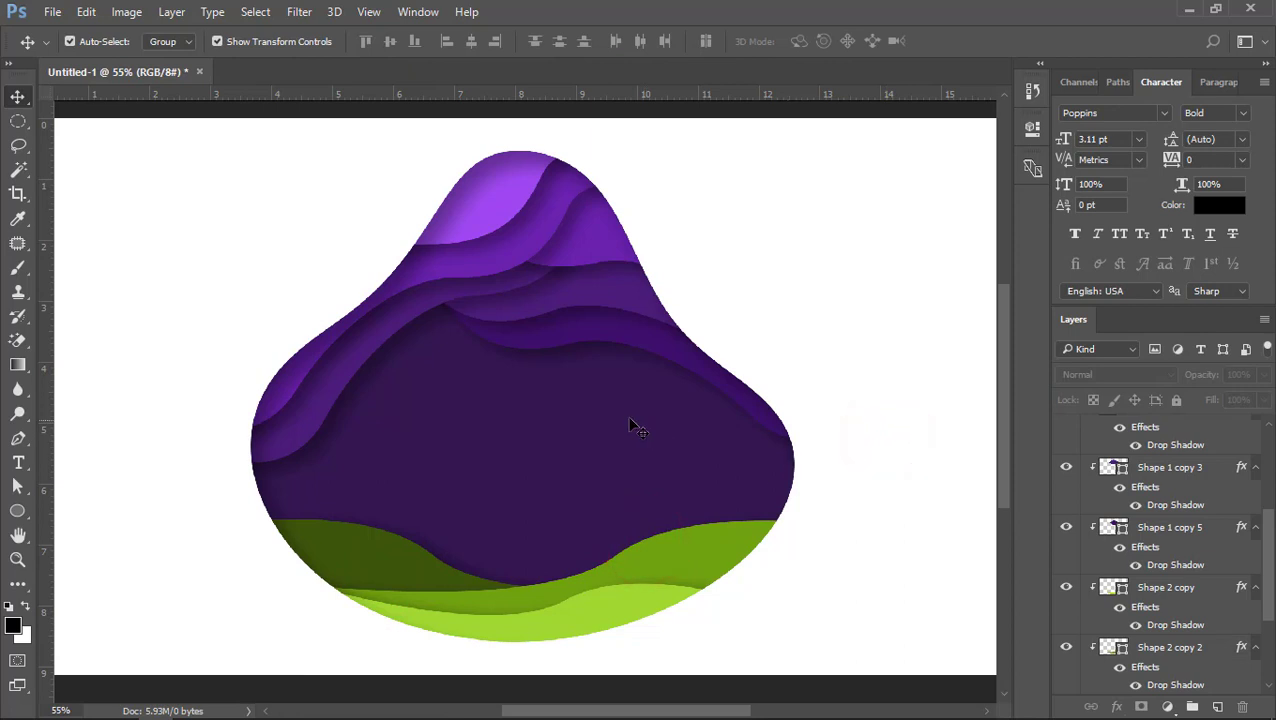
{"action": "left_click", "coordinate": [376, 546]}
{"action": "left_click", "coordinate": [777, 329]}
{"action": "scroll", "coordinate": [560, 410], "scroll_direction": "down", "scroll_amount": 3}
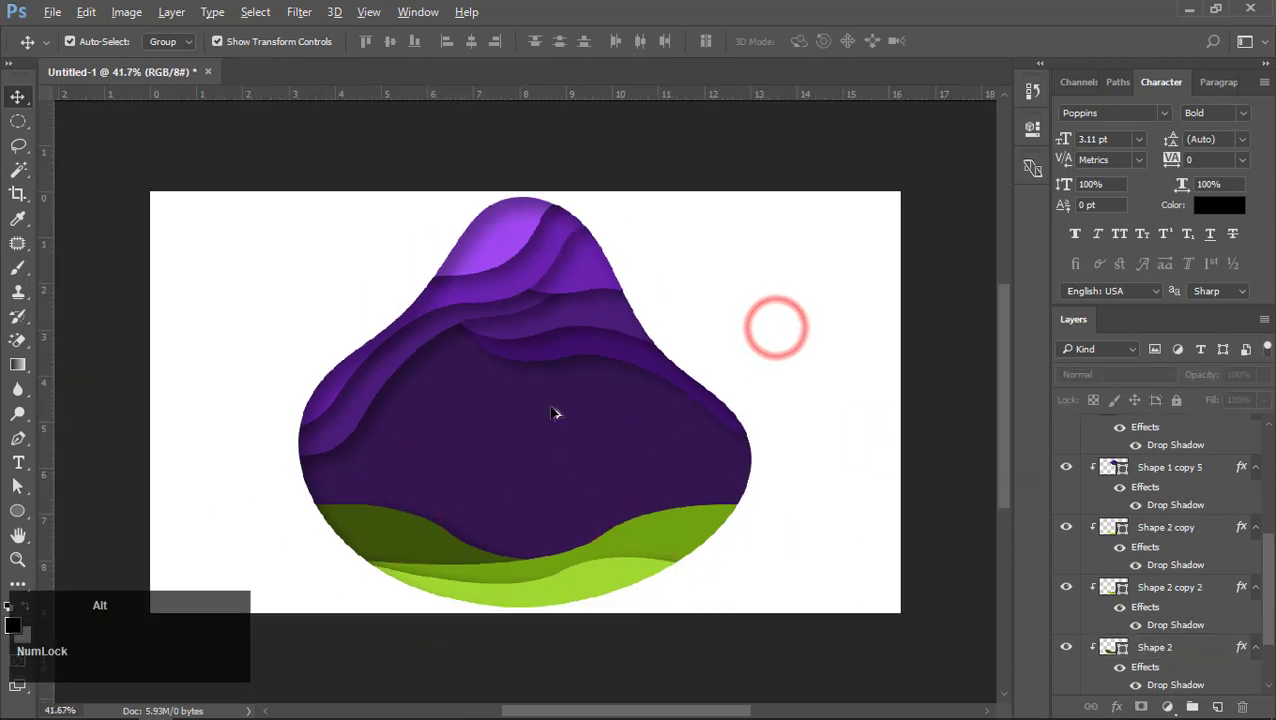
{"action": "left_click", "coordinate": [760, 309]}
{"action": "scroll", "coordinate": [424, 531], "scroll_direction": "up", "scroll_amount": 2}
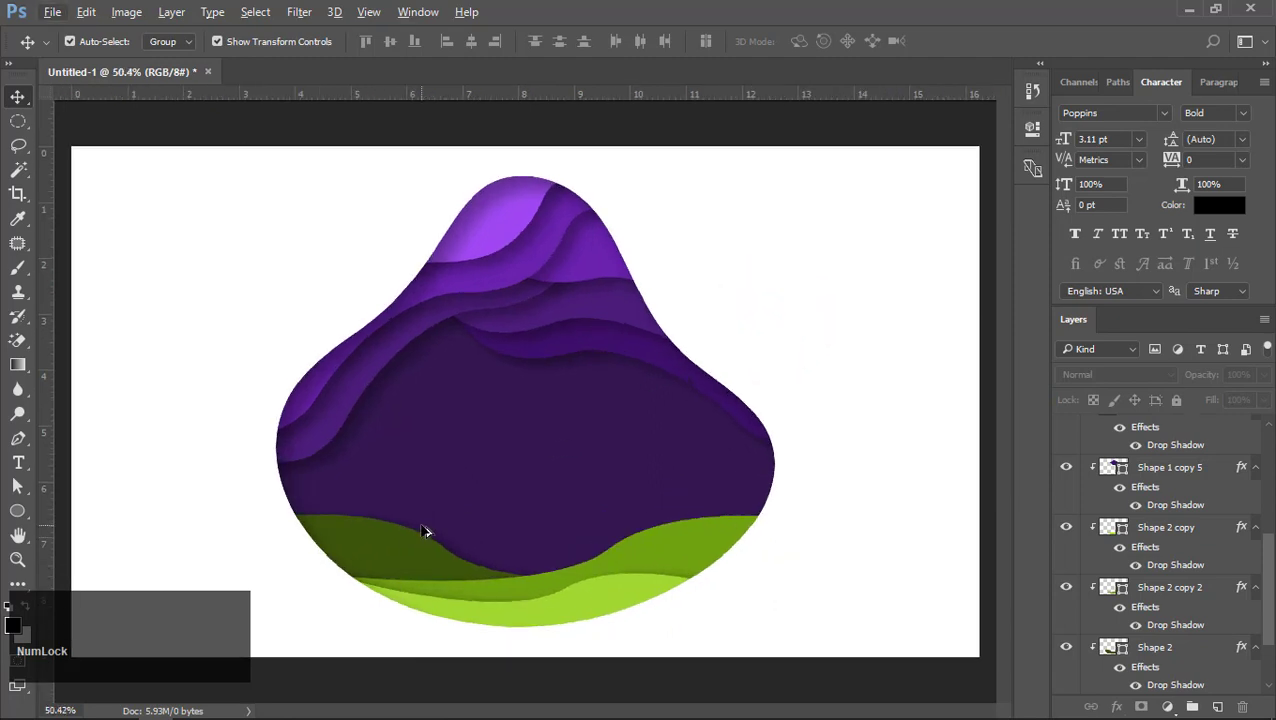
Draw a large pine tree custom shape directly above Shape 2 copy, standing on the green hills near the blob's middle
{"action": "left_click", "coordinate": [486, 615]}
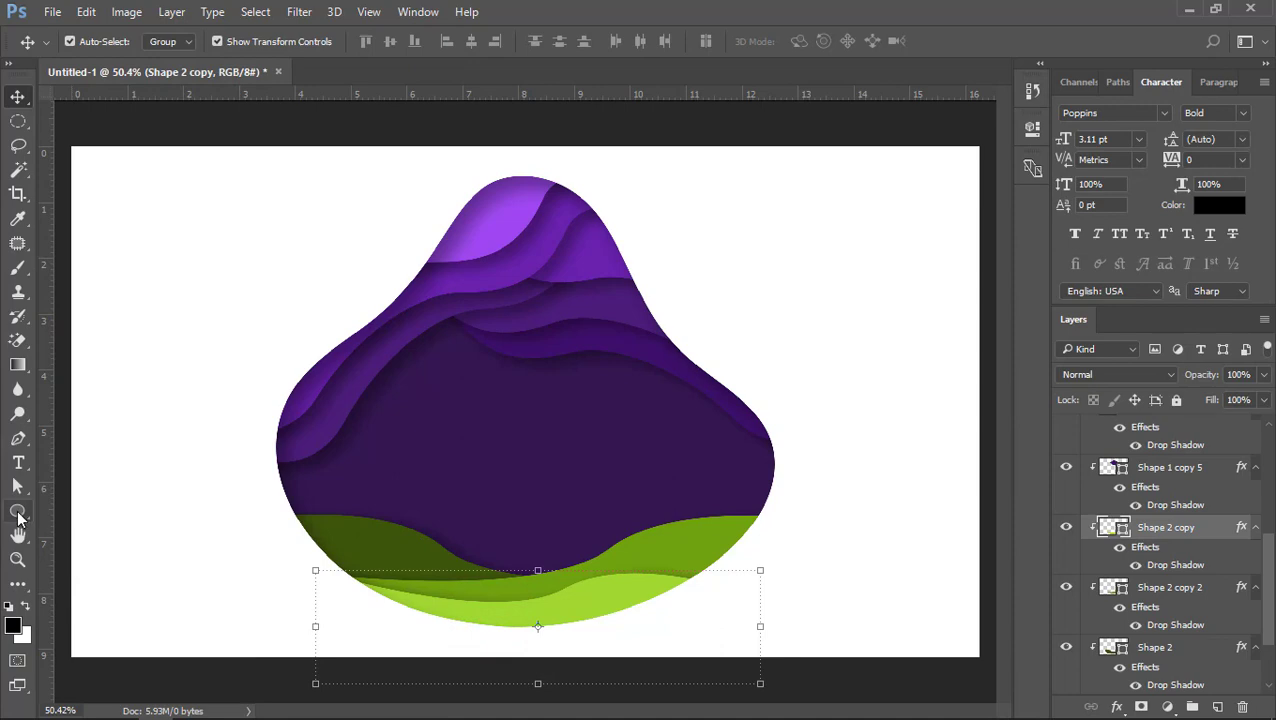
{"action": "left_click", "coordinate": [17, 512]}
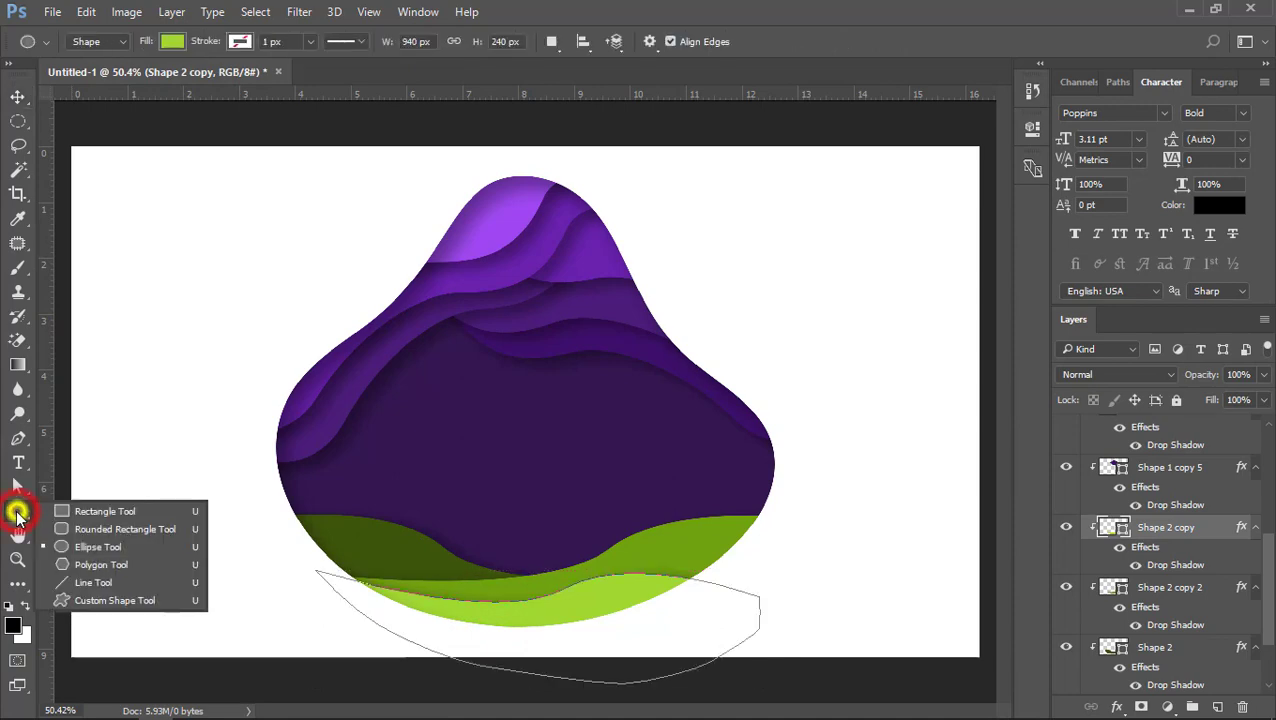
{"action": "left_click", "coordinate": [80, 600]}
{"action": "left_click", "coordinate": [734, 41]}
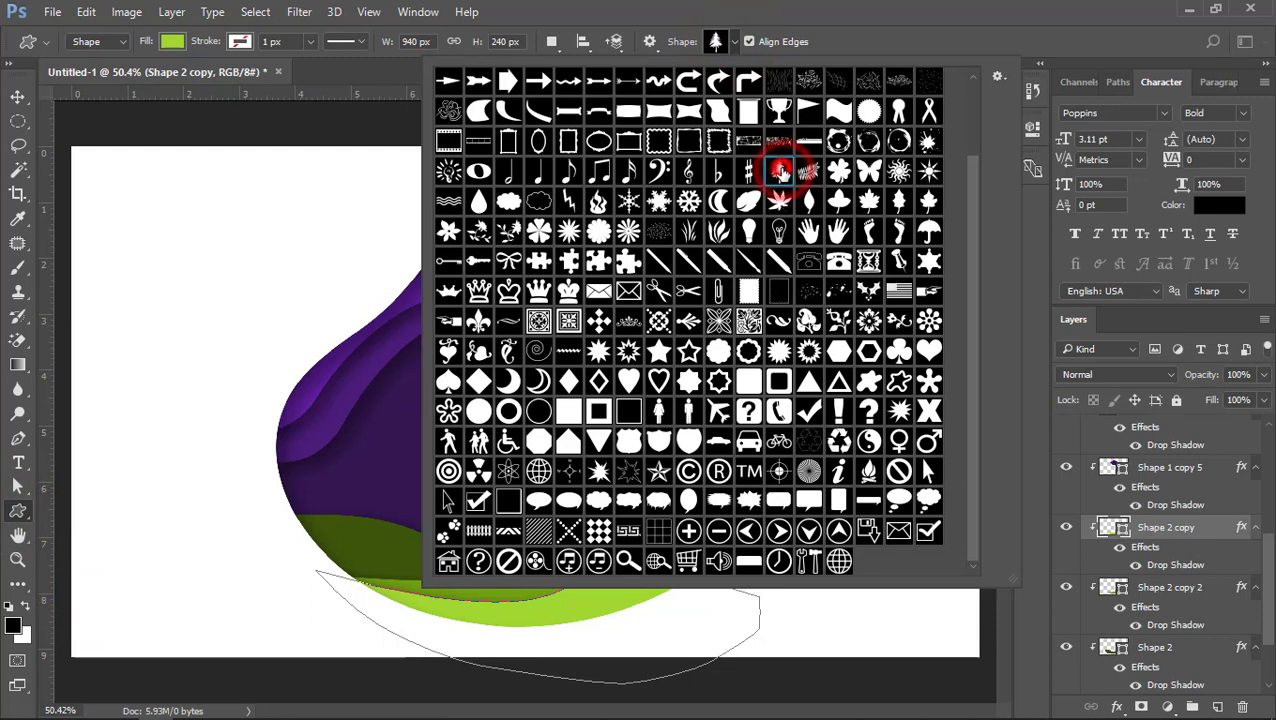
{"action": "double_click", "coordinate": [782, 171]}
{"action": "left_click_drag", "start_coordinate": [387, 258], "coordinate": [602, 606]}
{"action": "left_click", "coordinate": [16, 97]}
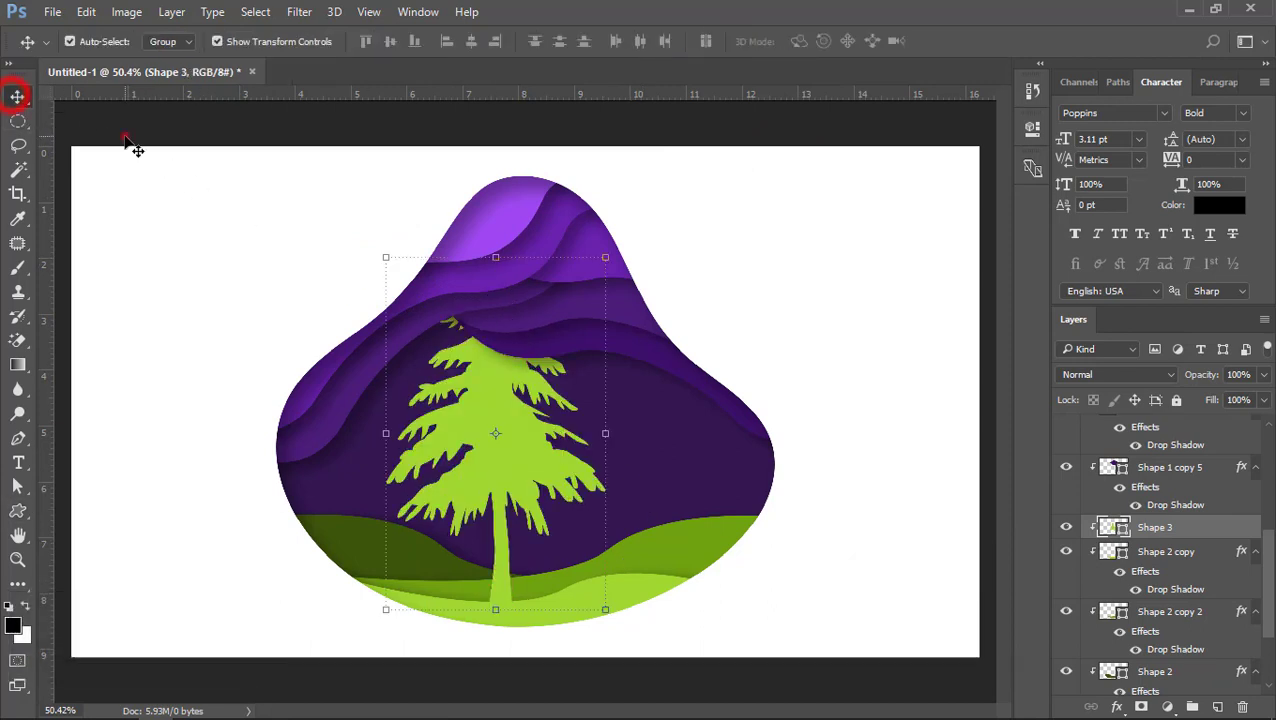
Move the pine tree to the blob's left half and recolor it with white sampled from the canvas
{"action": "left_click", "coordinate": [122, 134]}
{"action": "left_click_drag", "start_coordinate": [484, 424], "coordinate": [409, 445]}
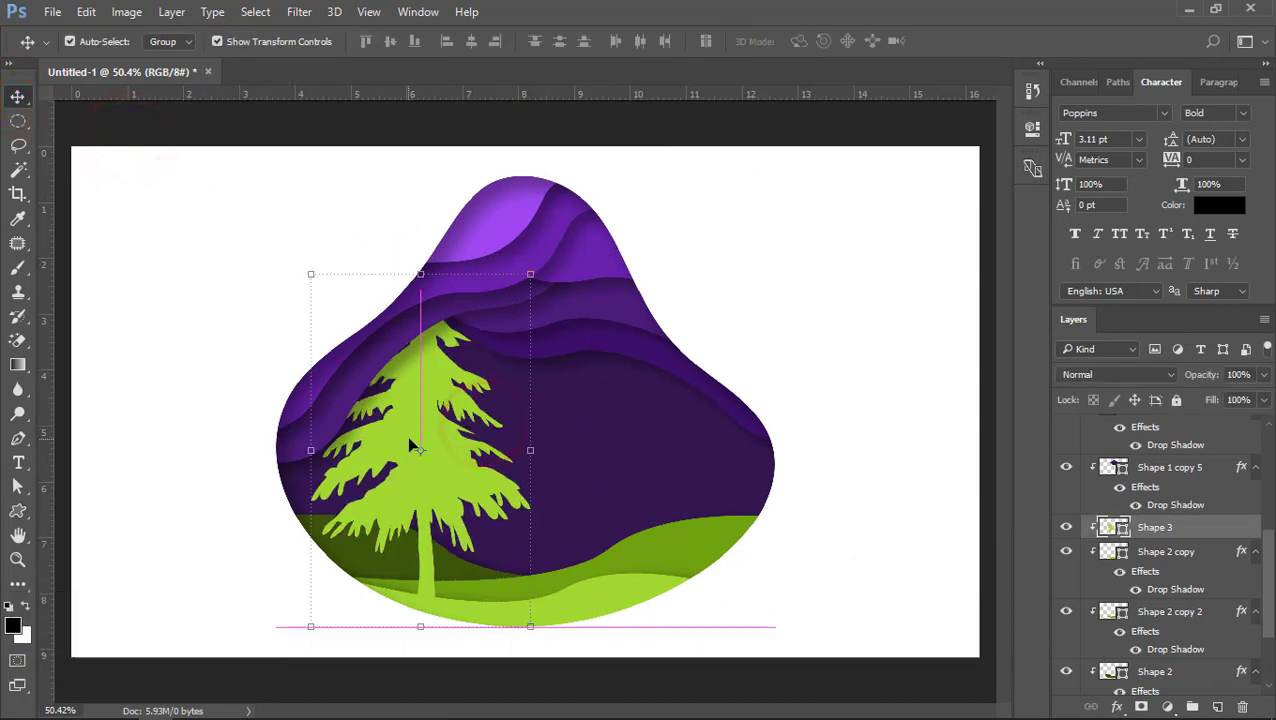
{"action": "double_click", "coordinate": [1107, 528]}
{"action": "left_click", "coordinate": [649, 198]}
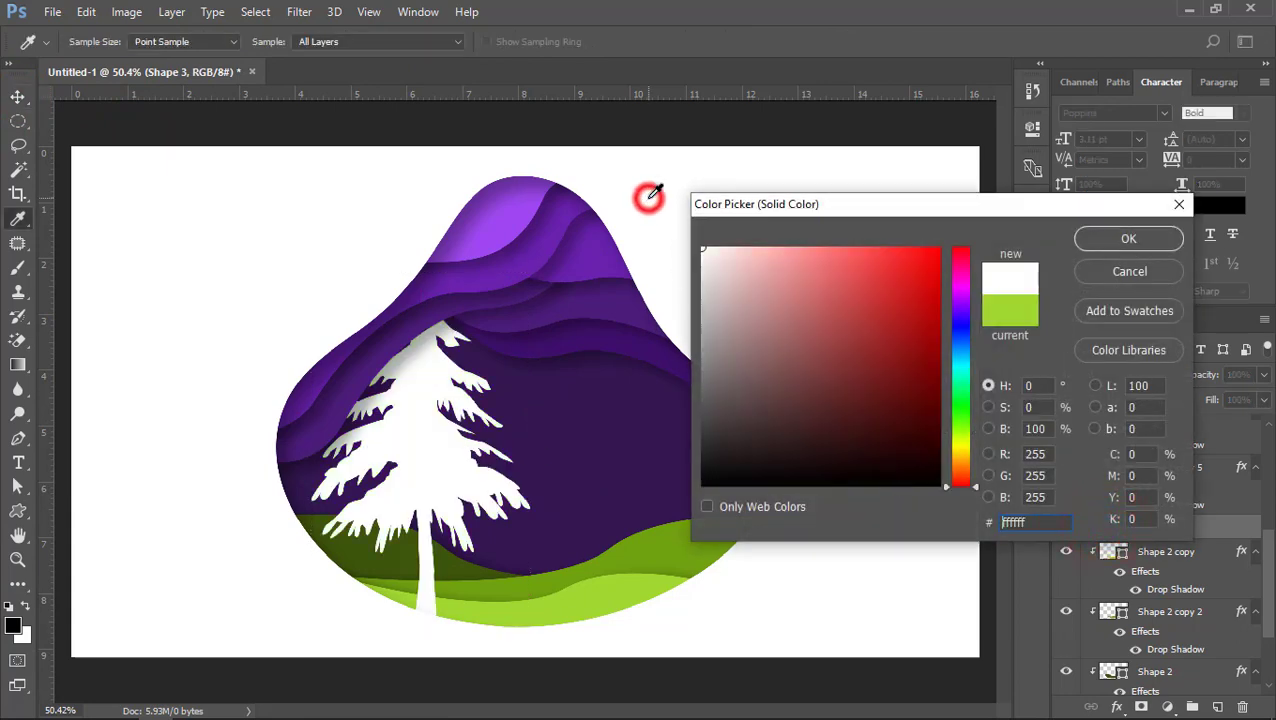
{"action": "left_click", "coordinate": [1128, 238]}
Bring the white tree in front of all other layers and place it over the blob's left edge
{"action": "key", "text": "v"}
{"action": "left_click_drag", "start_coordinate": [447, 441], "coordinate": [412, 443]}
{"action": "key", "text": "ctrl+shift+bracketright"}
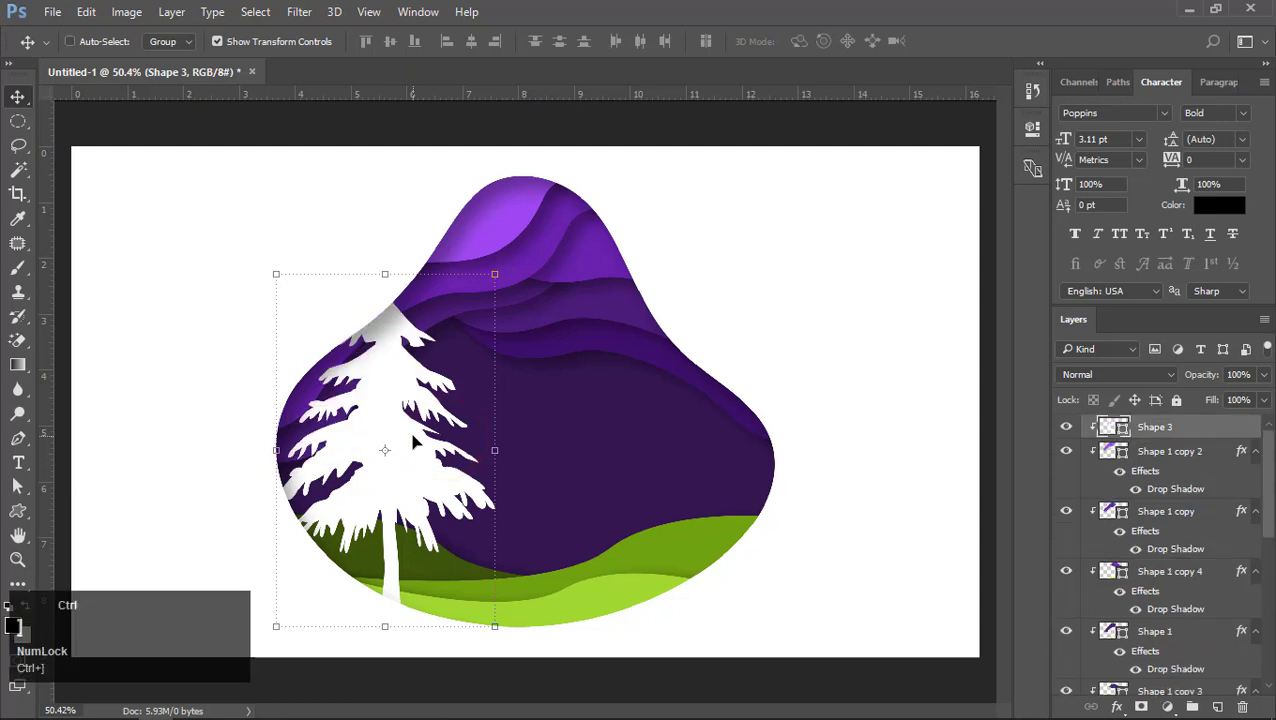
{"action": "left_click_drag", "start_coordinate": [394, 393], "coordinate": [367, 384]}
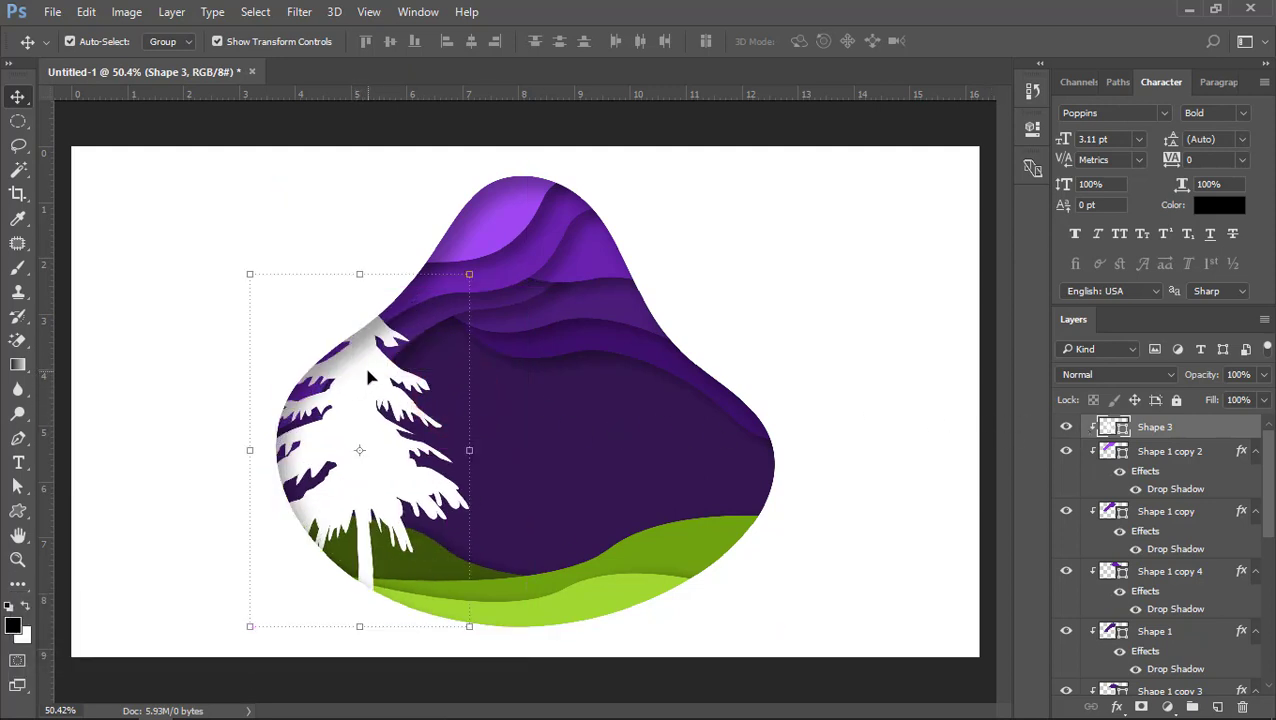
{"action": "left_click_drag", "start_coordinate": [367, 373], "coordinate": [384, 380]}
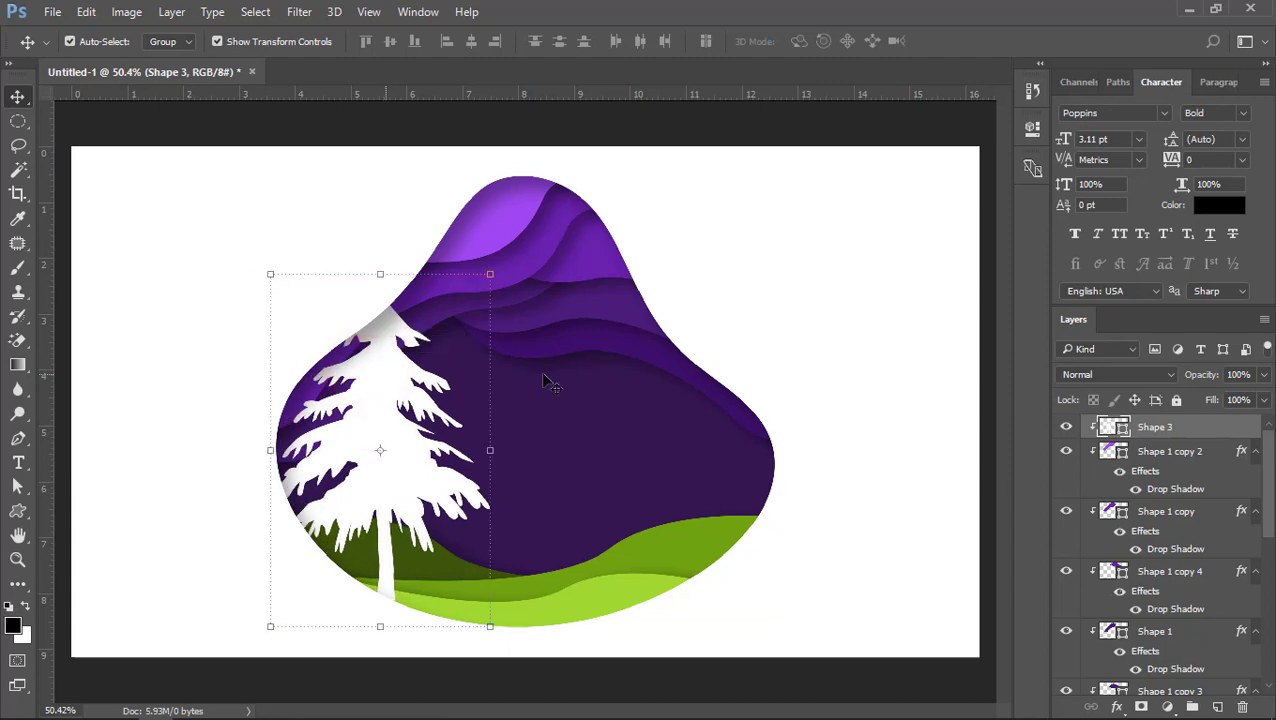
Release the white tree, Shape 3, from its clipping mask and shift it slightly left
{"action": "right_click", "coordinate": [1160, 430]}
{"action": "left_click", "coordinate": [885, 467]}
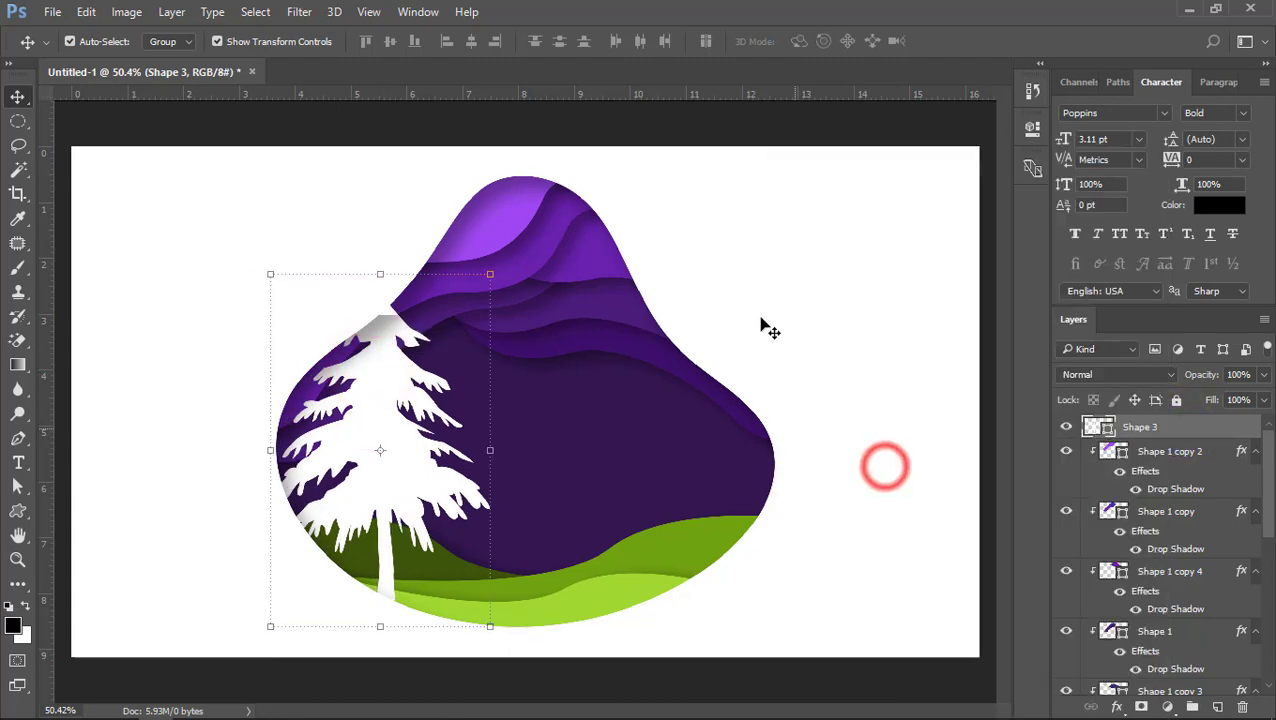
{"action": "left_click", "coordinate": [770, 295]}
{"action": "left_click_drag", "start_coordinate": [379, 427], "coordinate": [368, 432]}
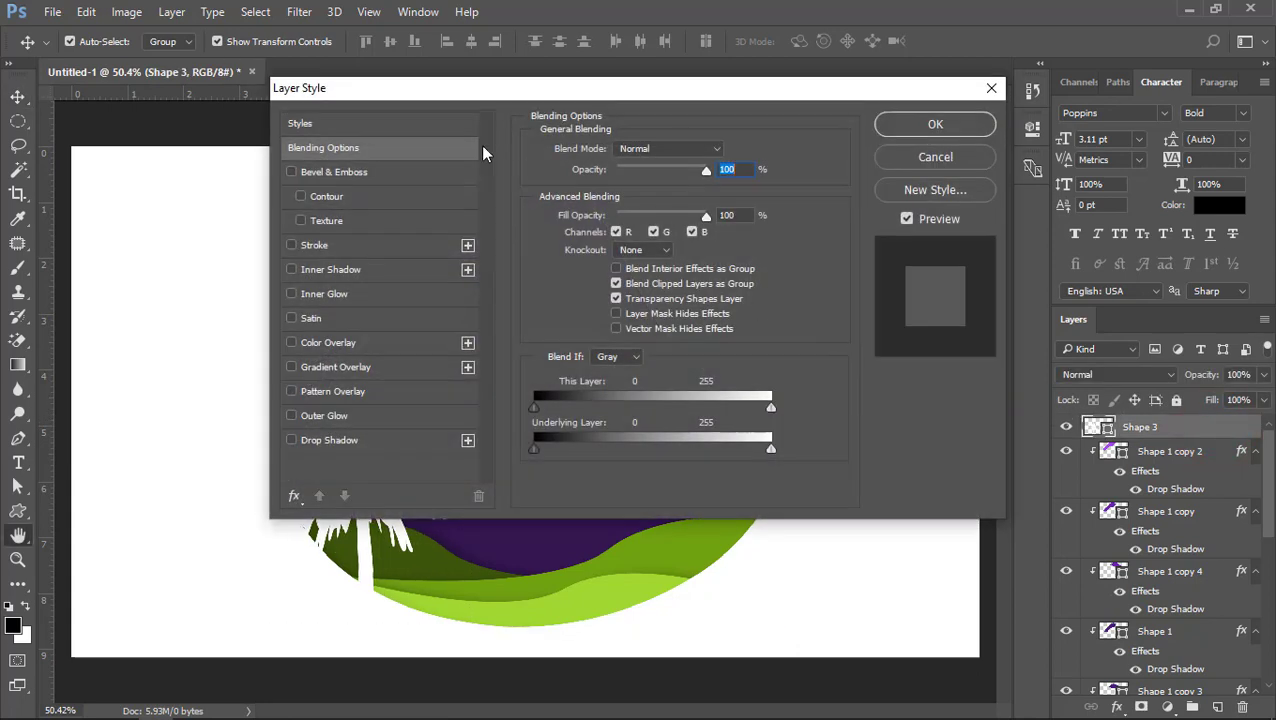
Give the tree a Multiply drop shadow with 39% opacity, 169° angle, 28 px distance and 27 px size, and move it up and left
{"action": "left_click_drag", "start_coordinate": [373, 86], "coordinate": [730, 128]}
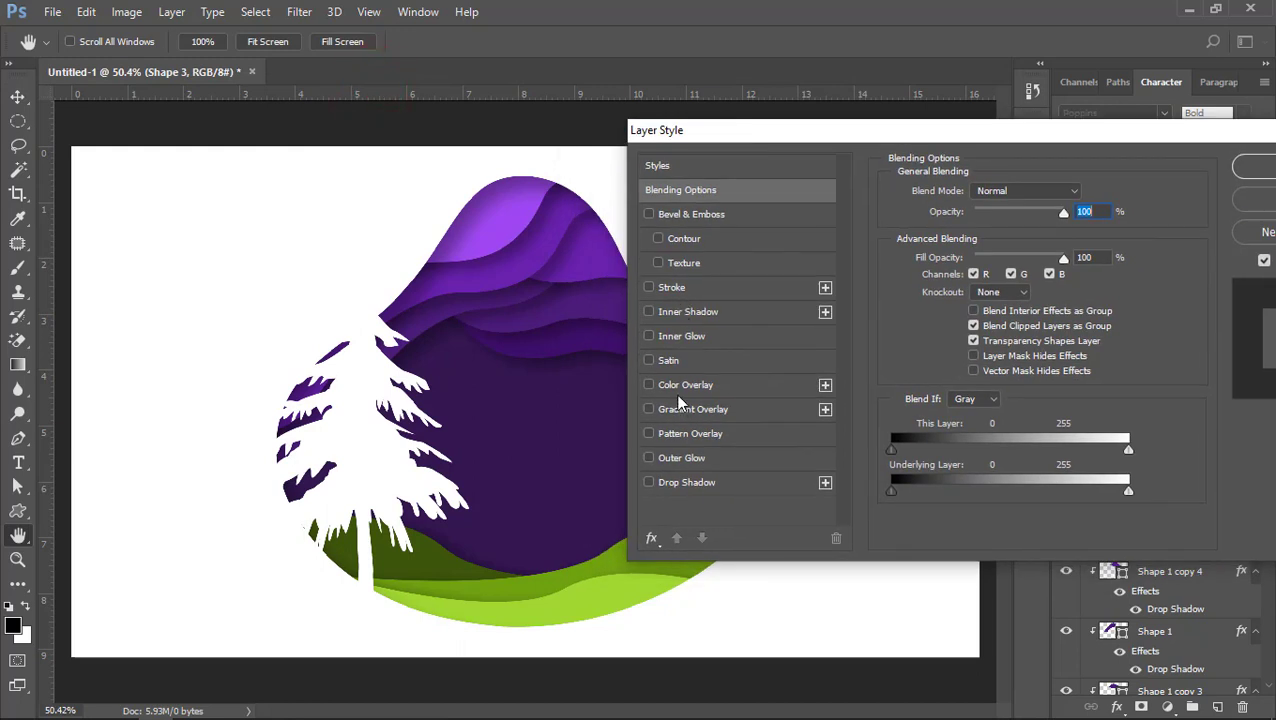
{"action": "left_click", "coordinate": [686, 488]}
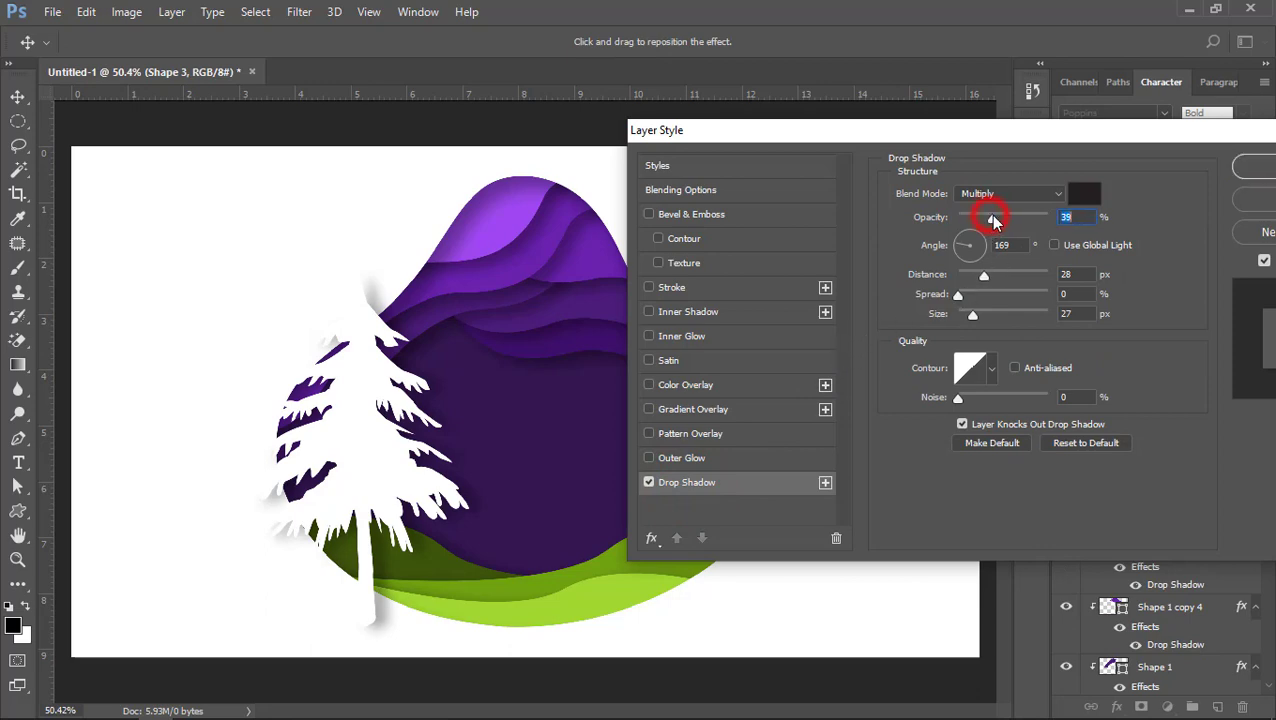
{"action": "left_click", "coordinate": [1238, 170]}
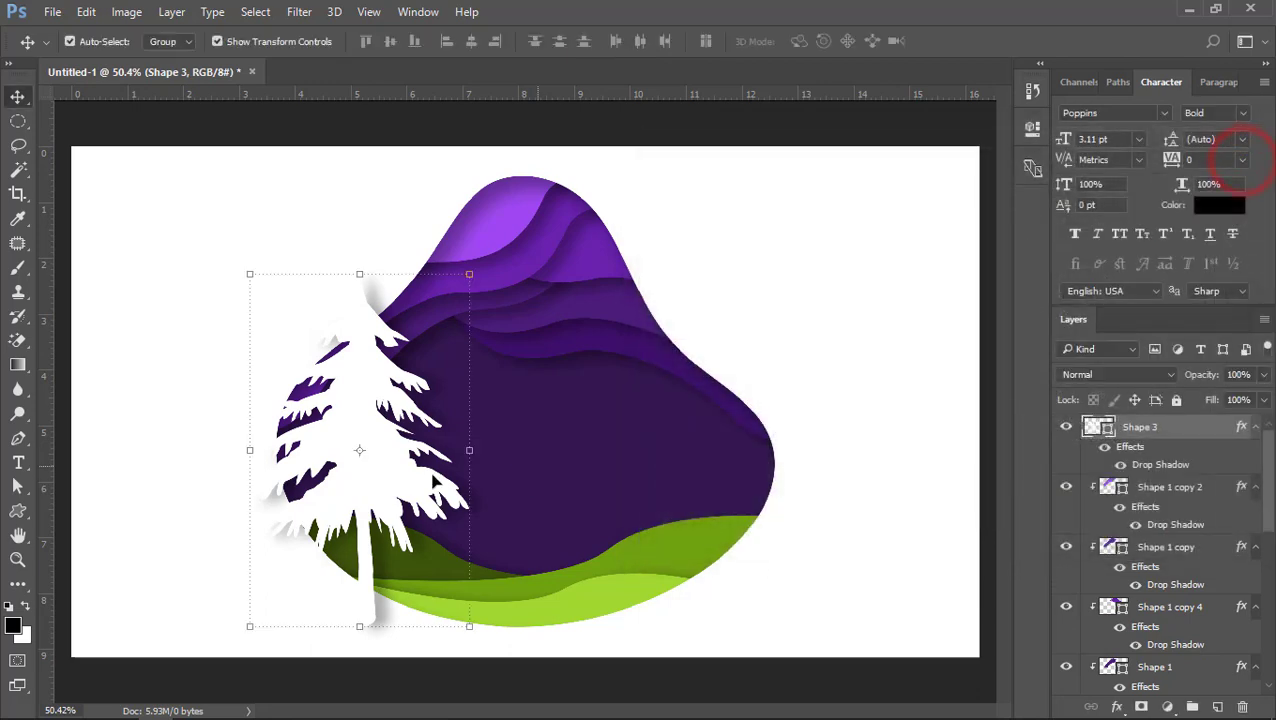
{"action": "left_click_drag", "start_coordinate": [386, 476], "coordinate": [352, 430]}
{"action": "left_click", "coordinate": [760, 350]}
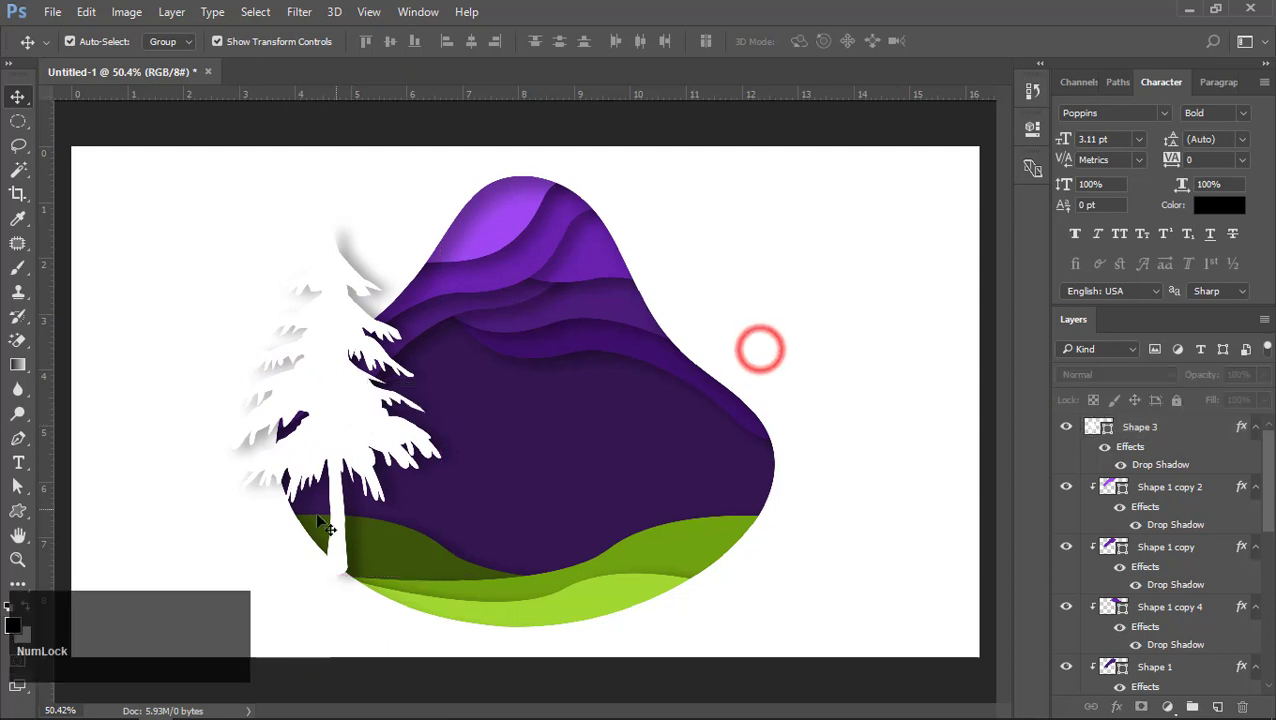
Duplicate the white tree onto the blob's right side and enlarge the copy so it rises nearly to the canvas's top edge
{"action": "scroll", "coordinate": [322, 523], "scroll_direction": "up", "scroll_amount": 2}
{"action": "left_click", "coordinate": [341, 384]}
{"action": "left_click_drag", "start_coordinate": [357, 384], "coordinate": [701, 443]}
{"action": "scroll", "coordinate": [381, 414], "scroll_direction": "down", "scroll_amount": 3}
{"action": "left_click_drag", "start_coordinate": [770, 266], "coordinate": [816, 189]}
{"action": "left_click_drag", "start_coordinate": [712, 444], "coordinate": [708, 428]}
{"action": "double_click", "coordinate": [708, 428]}
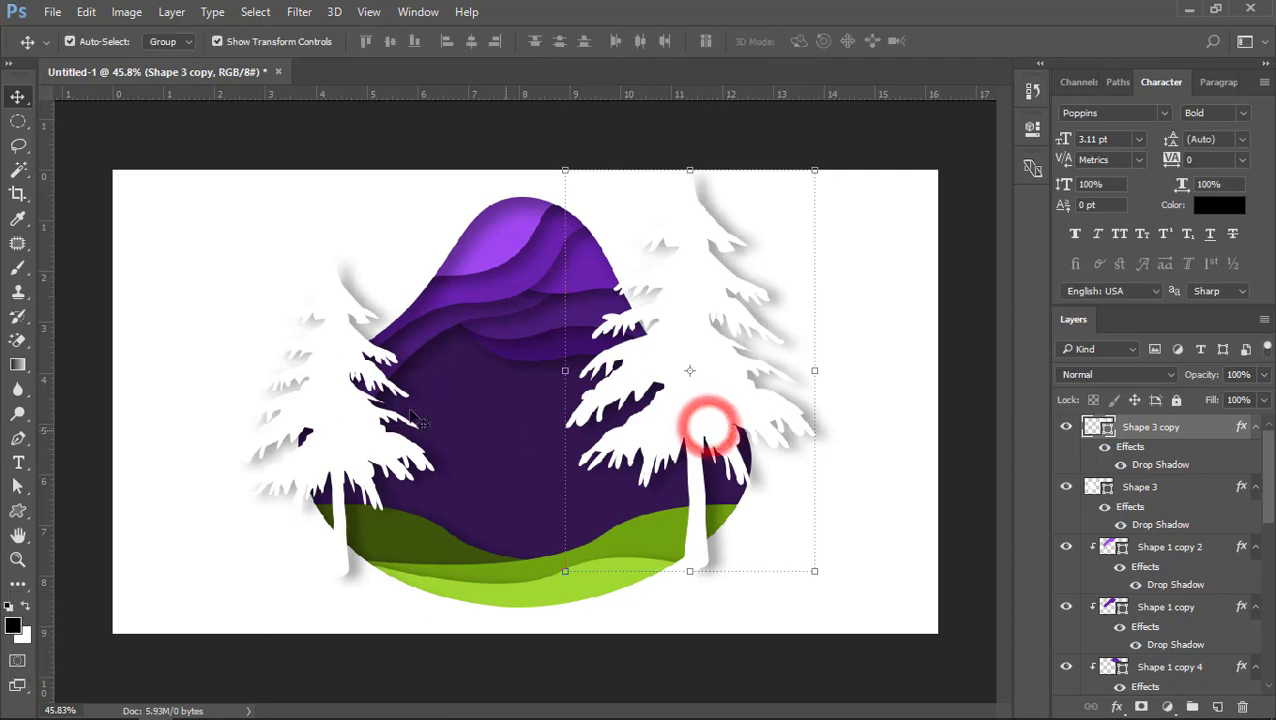
Scale the left tree, Shape 3, down slightly and keep it standing at the blob's left edge
{"action": "left_click", "coordinate": [326, 377]}
{"action": "left_click", "coordinate": [442, 254]}
{"action": "left_click_drag", "start_coordinate": [436, 258], "coordinate": [410, 296]}
{"action": "double_click", "coordinate": [362, 380]}
{"action": "mouse_move", "coordinate": [362, 380]}
{"action": "left_mouse_down"}
{"action": "mouse_move", "coordinate": [342, 374]}
{"action": "mouse_move", "coordinate": [330, 407]}
{"action": "mouse_move", "coordinate": [364, 366]}
{"action": "mouse_move", "coordinate": [353, 397]}
{"action": "left_mouse_up"}
{"action": "left_click", "coordinate": [205, 307]}
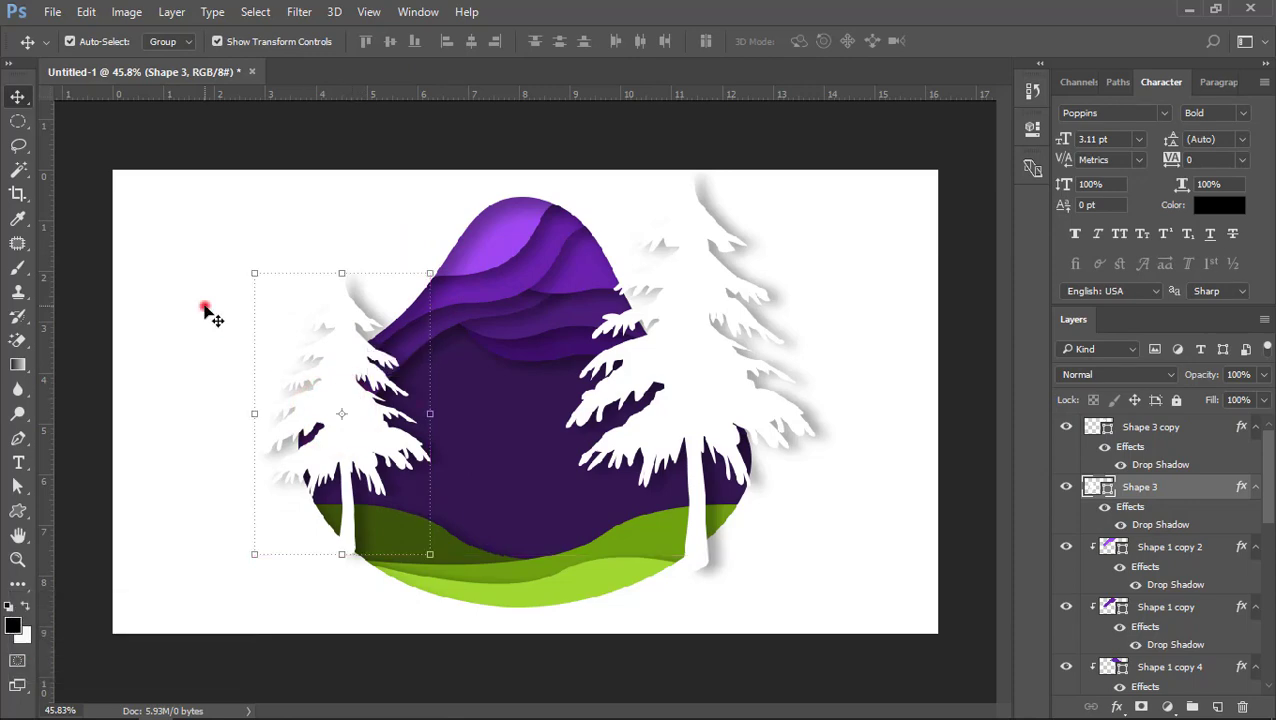
Reposition the left tree so the foot of its trunk extends just past the blob's lower-left edge
{"action": "scroll", "coordinate": [330, 586], "scroll_direction": "up", "scroll_amount": 1}
{"action": "scroll", "coordinate": [330, 586], "scroll_direction": "up", "scroll_amount": 10}
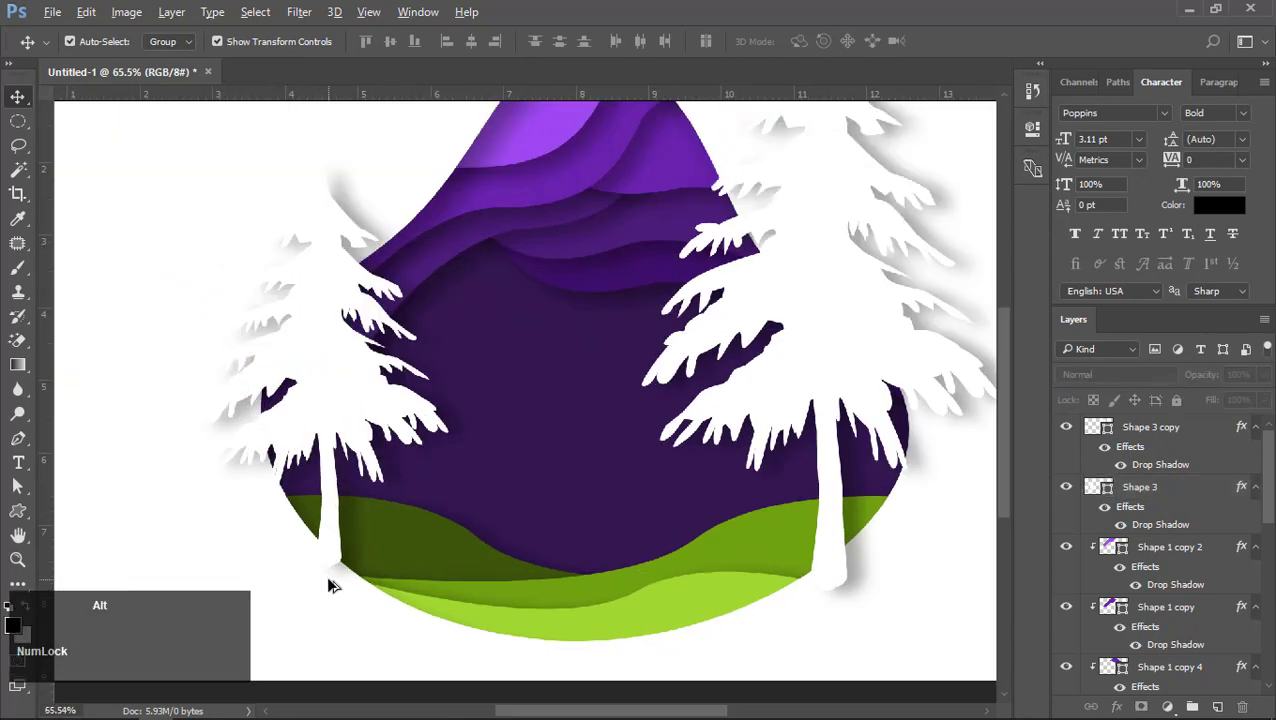
{"action": "left_click_drag", "start_coordinate": [342, 533], "coordinate": [333, 562]}
{"action": "scroll", "coordinate": [339, 558], "scroll_direction": "down", "scroll_amount": 11}
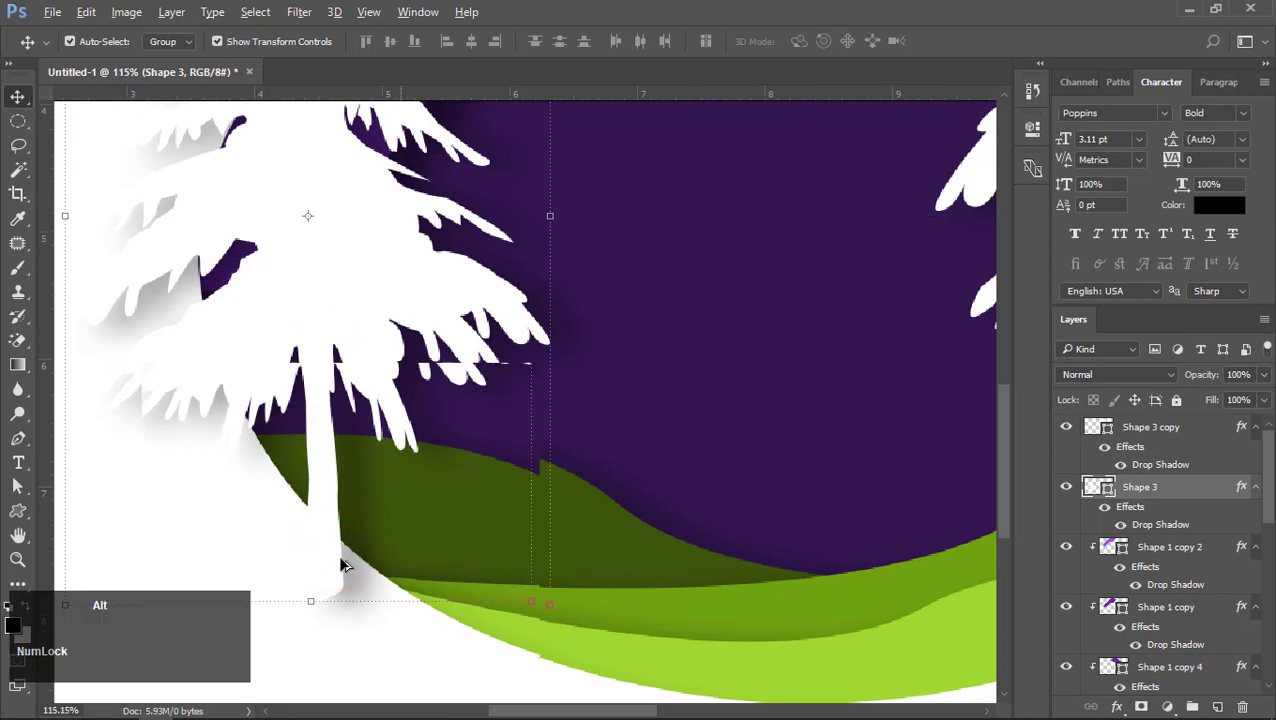
Move the right tree, Shape 3 copy, farther right so its trunk crosses the blob's lower-right edge
{"action": "left_click", "coordinate": [665, 402]}
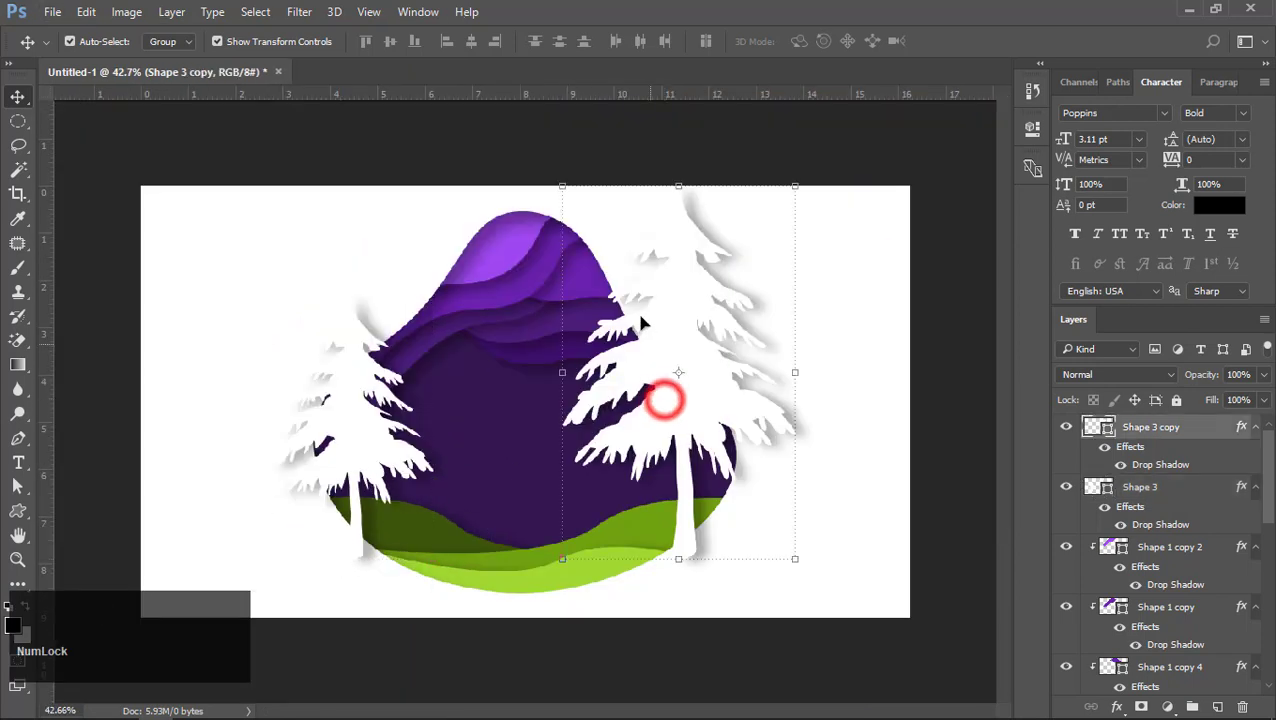
{"action": "mouse_move", "coordinate": [666, 374]}
{"action": "left_mouse_down"}
{"action": "mouse_move", "coordinate": [655, 370]}
{"action": "mouse_move", "coordinate": [674, 355]}
{"action": "left_mouse_up"}
{"action": "left_click", "coordinate": [857, 443]}
{"action": "left_click_drag", "start_coordinate": [684, 407], "coordinate": [711, 393]}
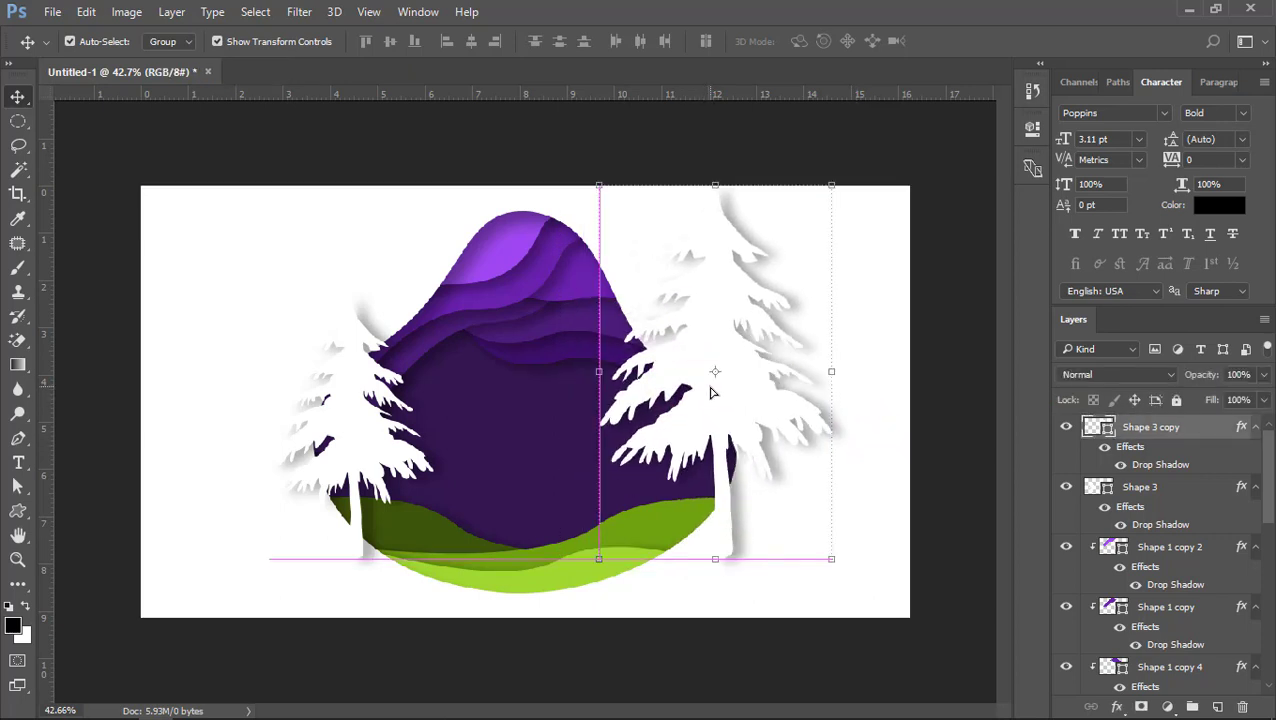
{"action": "left_click", "coordinate": [489, 477]}
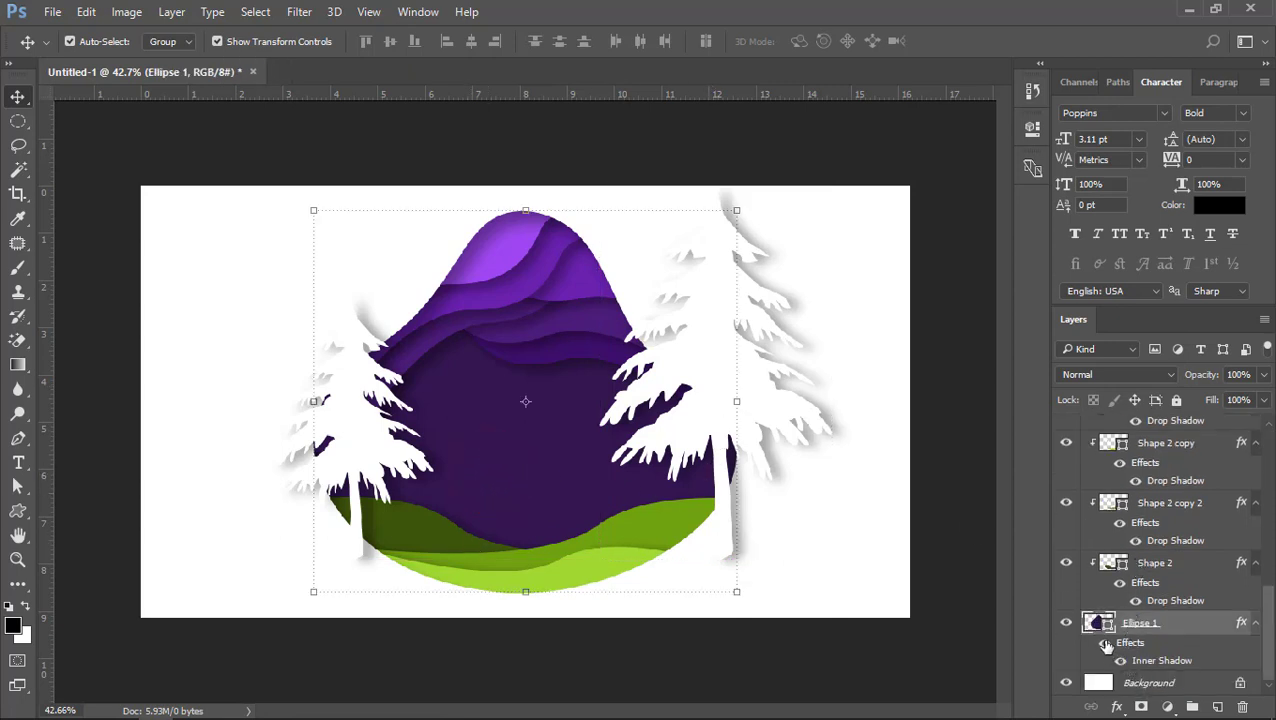
{"action": "left_click", "coordinate": [1065, 622]}
{"action": "left_click", "coordinate": [1065, 622]}
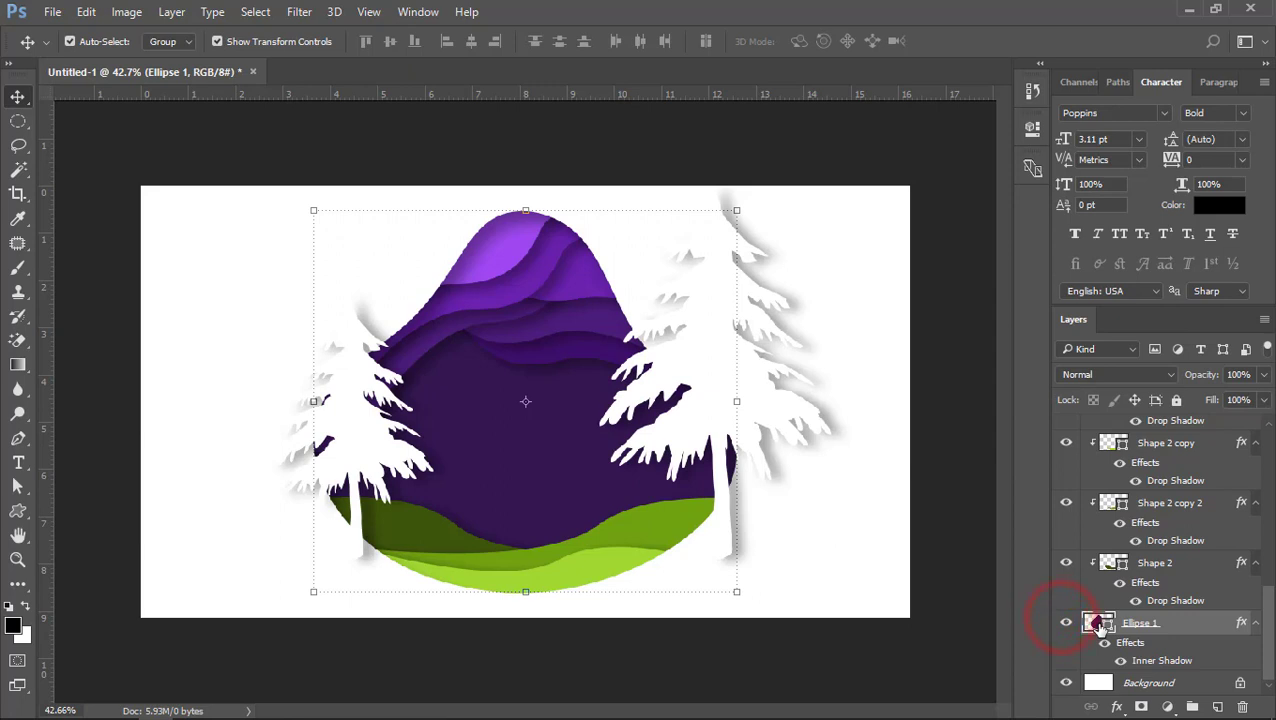
{"action": "key", "text": "ctrl"}
{"action": "left_click", "coordinate": [1099, 624], "text": "ctrl"}
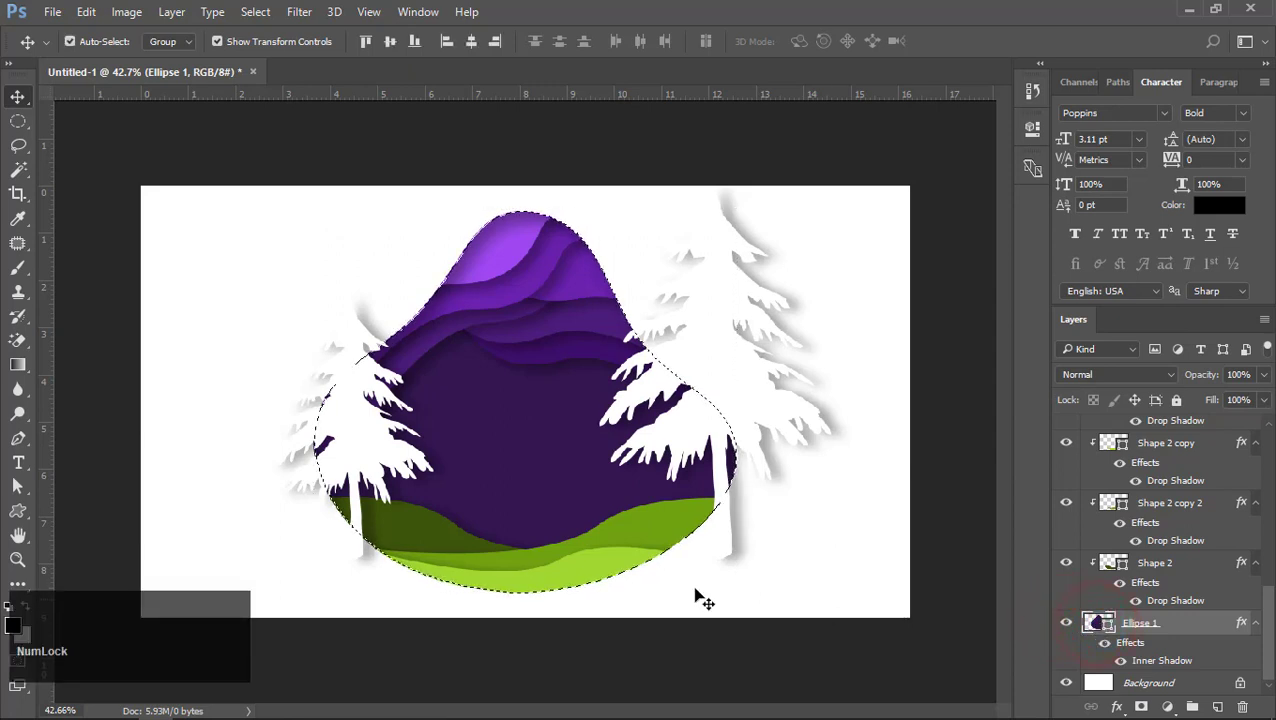
{"action": "scroll", "coordinate": [333, 498], "scroll_direction": "up", "scroll_amount": 3}
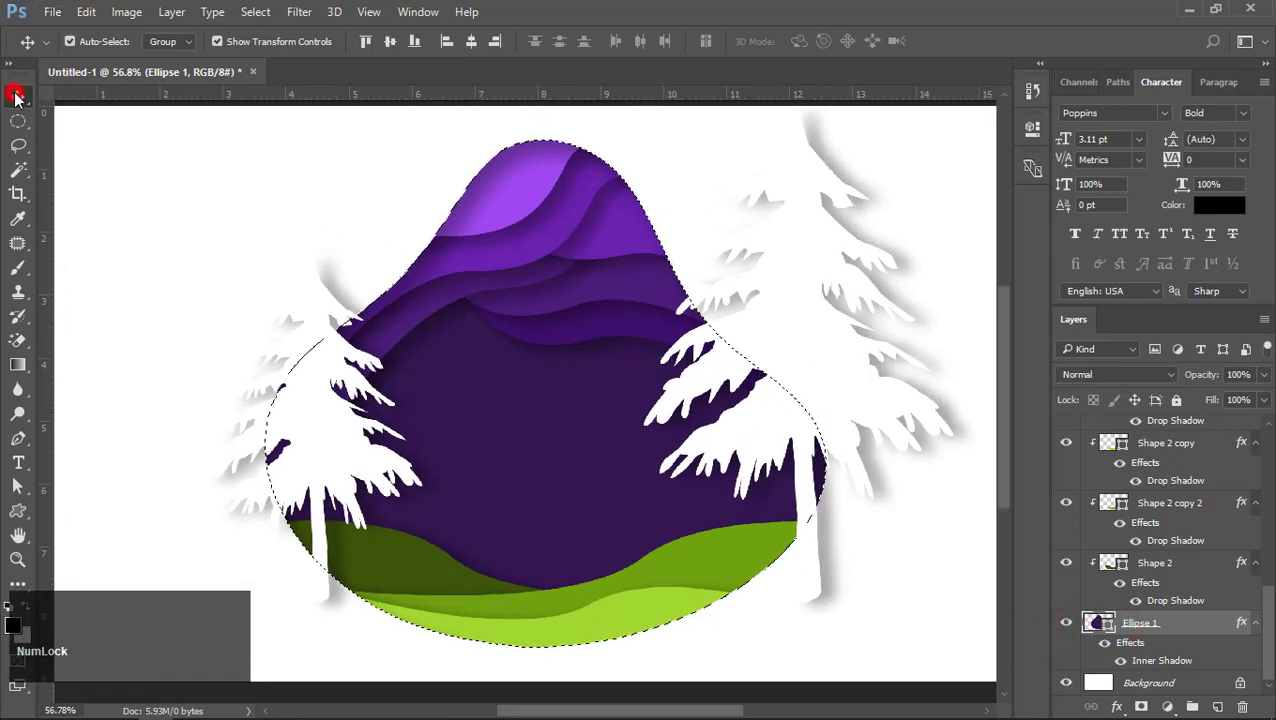
{"action": "left_click", "coordinate": [313, 293]}
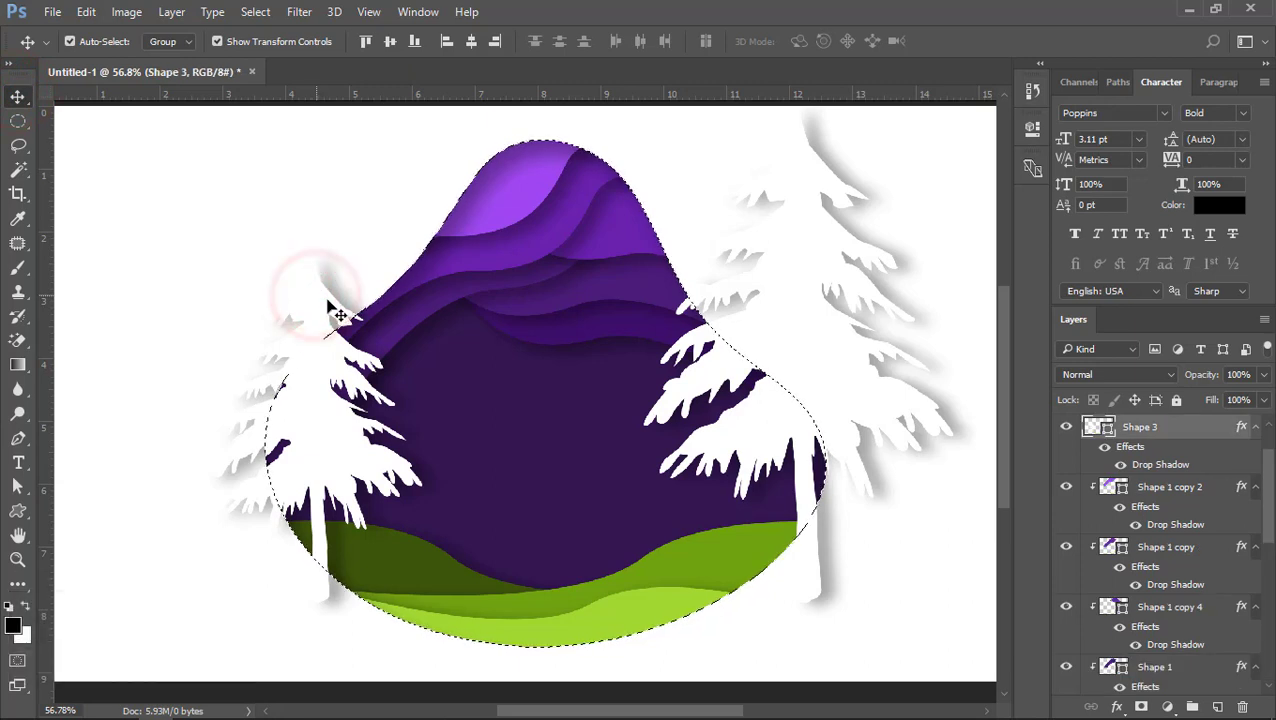
{"action": "key", "text": "ctrl+d"}
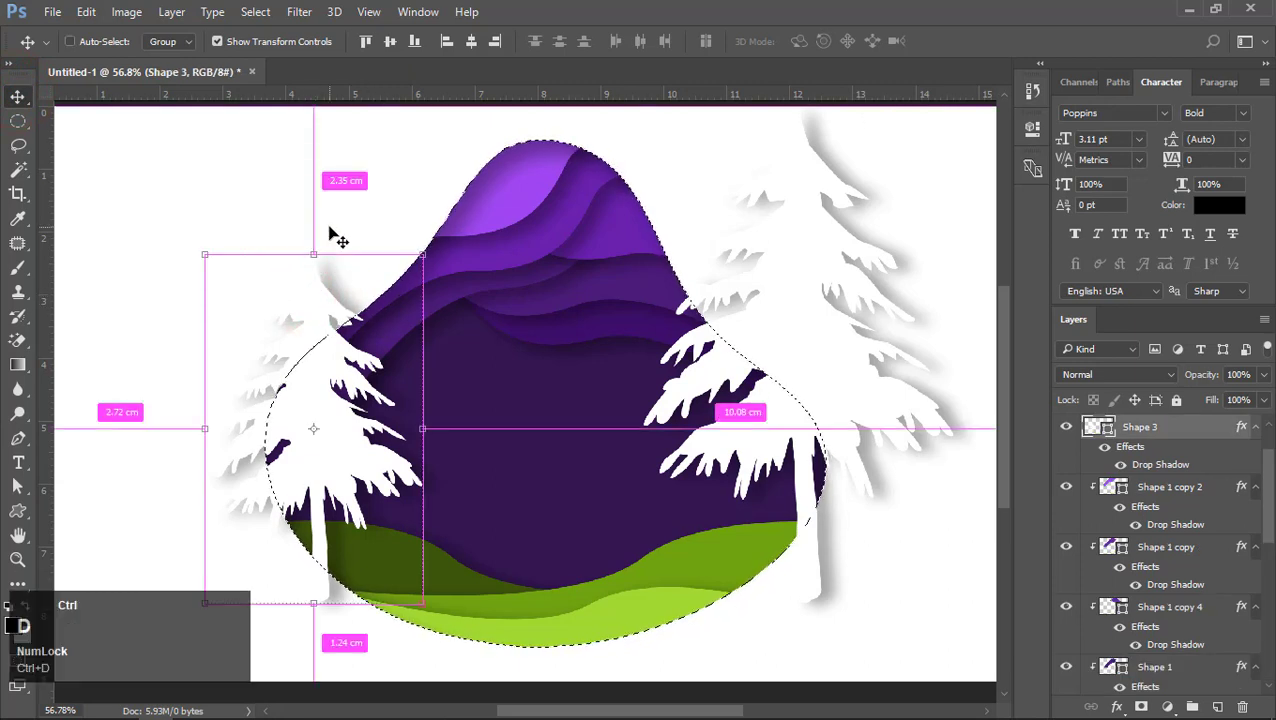
{"action": "left_click", "coordinate": [305, 161]}
Add a white layer mask to the left tree, Shape 3, and load the outline of Ellipse 1 as a selection
{"action": "left_click", "coordinate": [313, 296]}
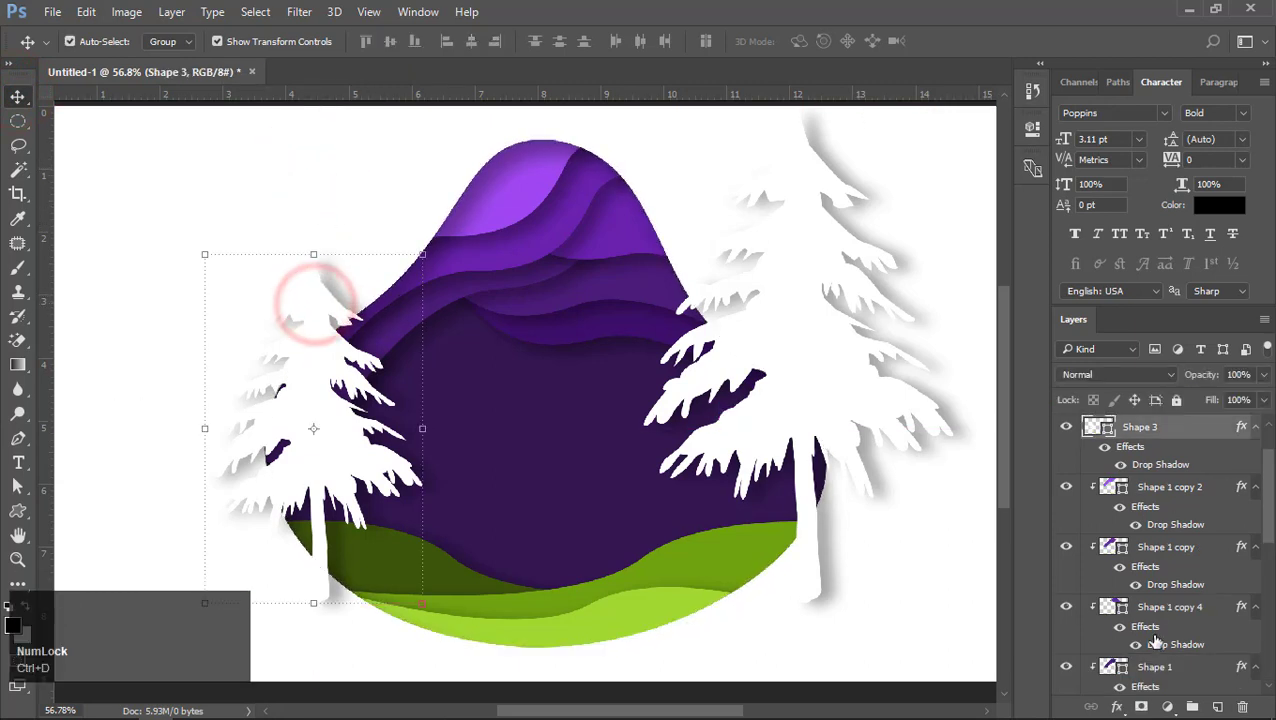
{"action": "left_click", "coordinate": [1141, 707]}
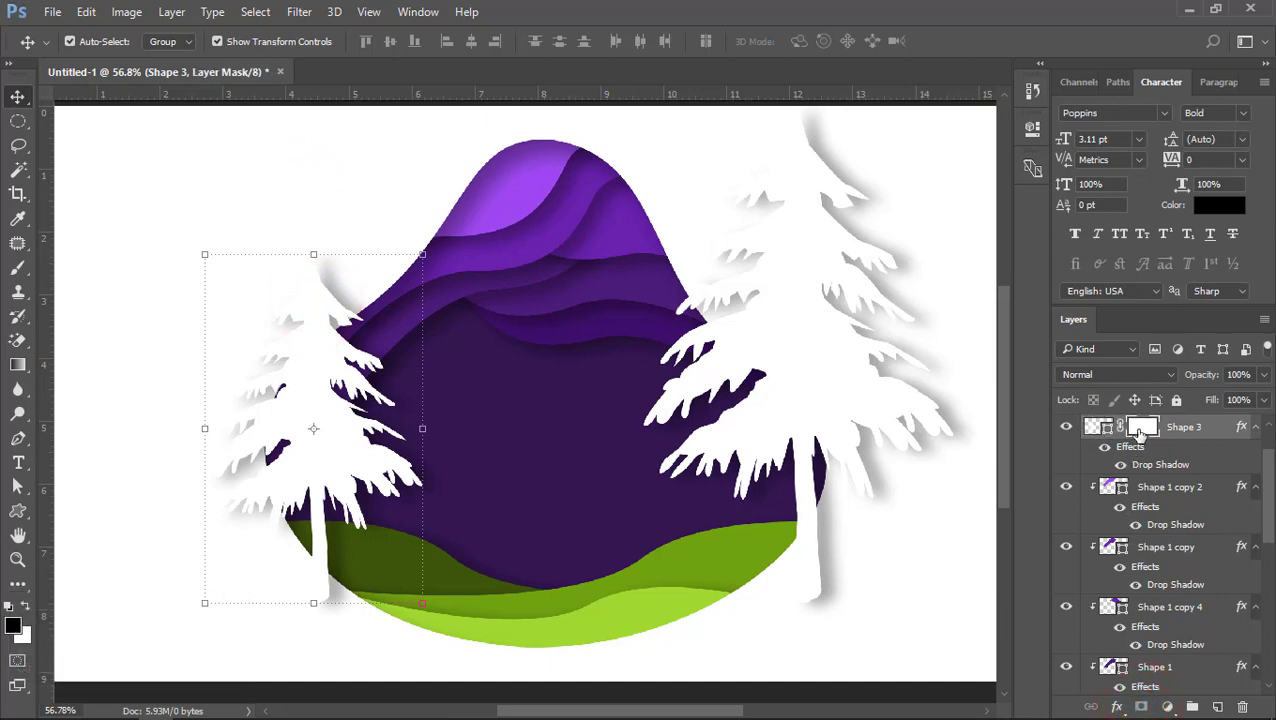
{"action": "scroll", "coordinate": [1145, 520], "scroll_direction": "down", "scroll_amount": 5}
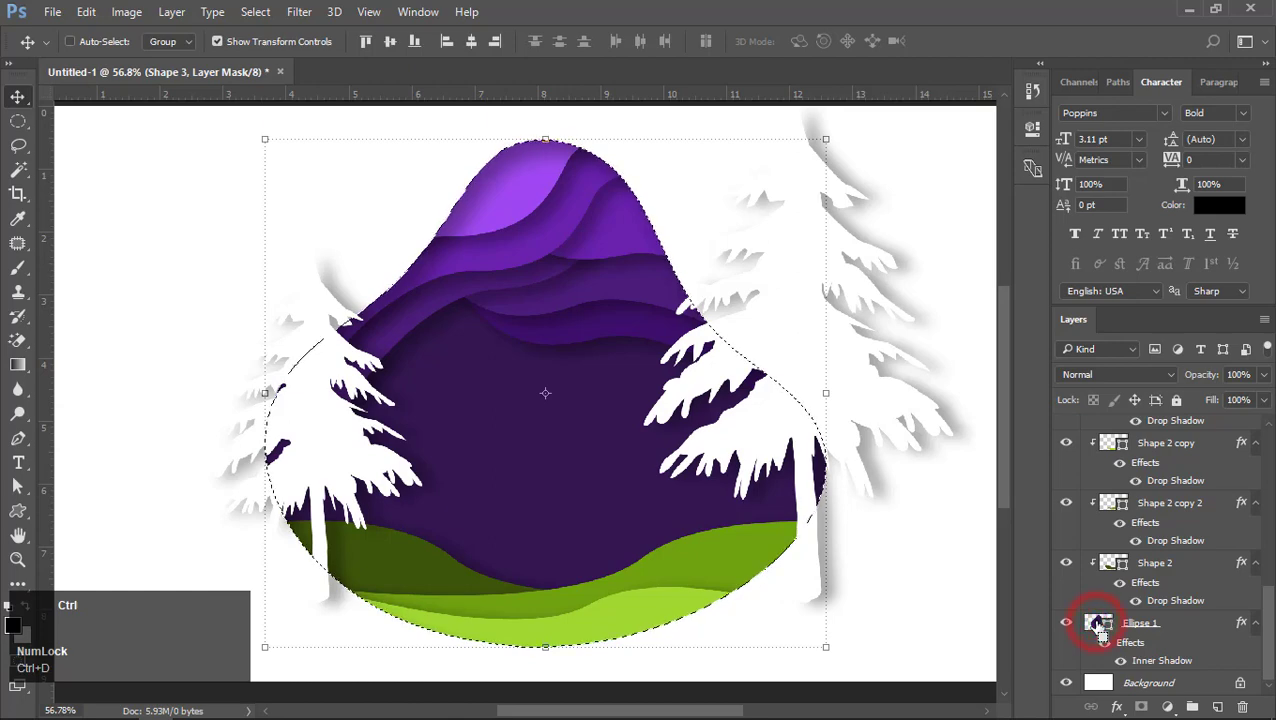
{"action": "scroll", "coordinate": [1152, 556], "scroll_direction": "up", "scroll_amount": 5}
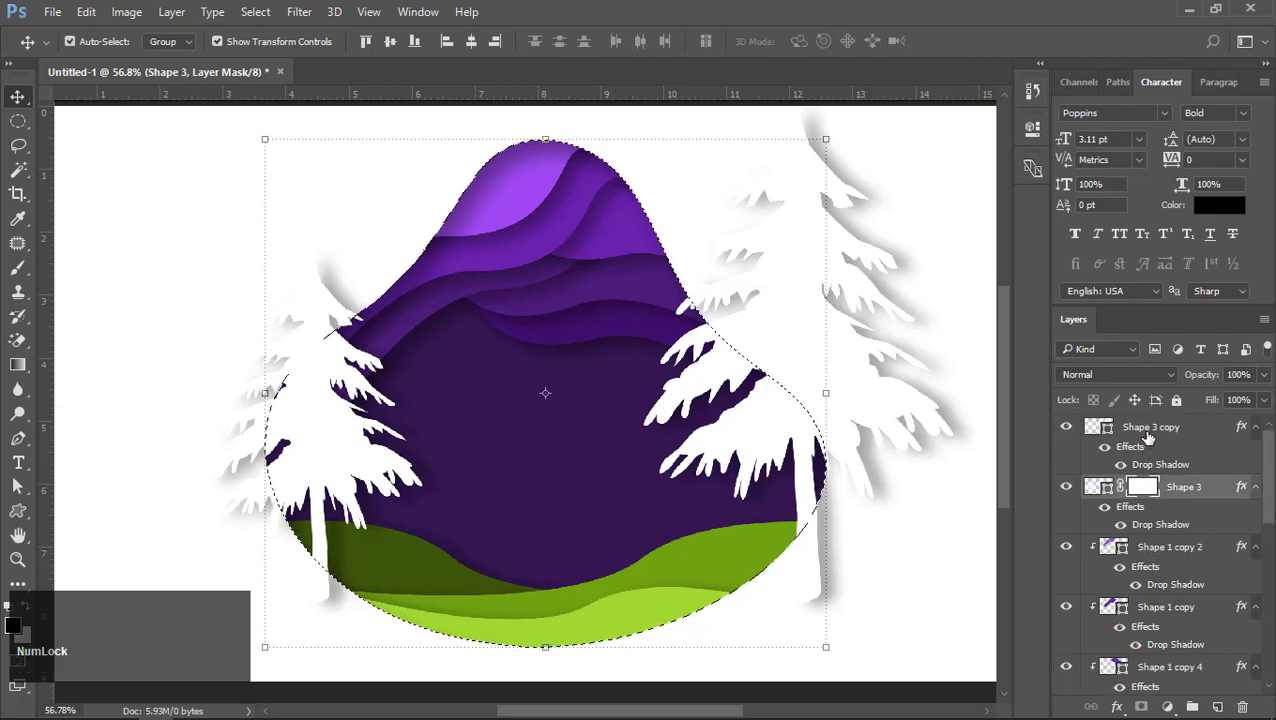
Check both tree layers by hiding and showing each one, and view the properties of Shape 3's layer mask
{"action": "left_click", "coordinate": [1148, 428]}
{"action": "left_click", "coordinate": [1064, 427]}
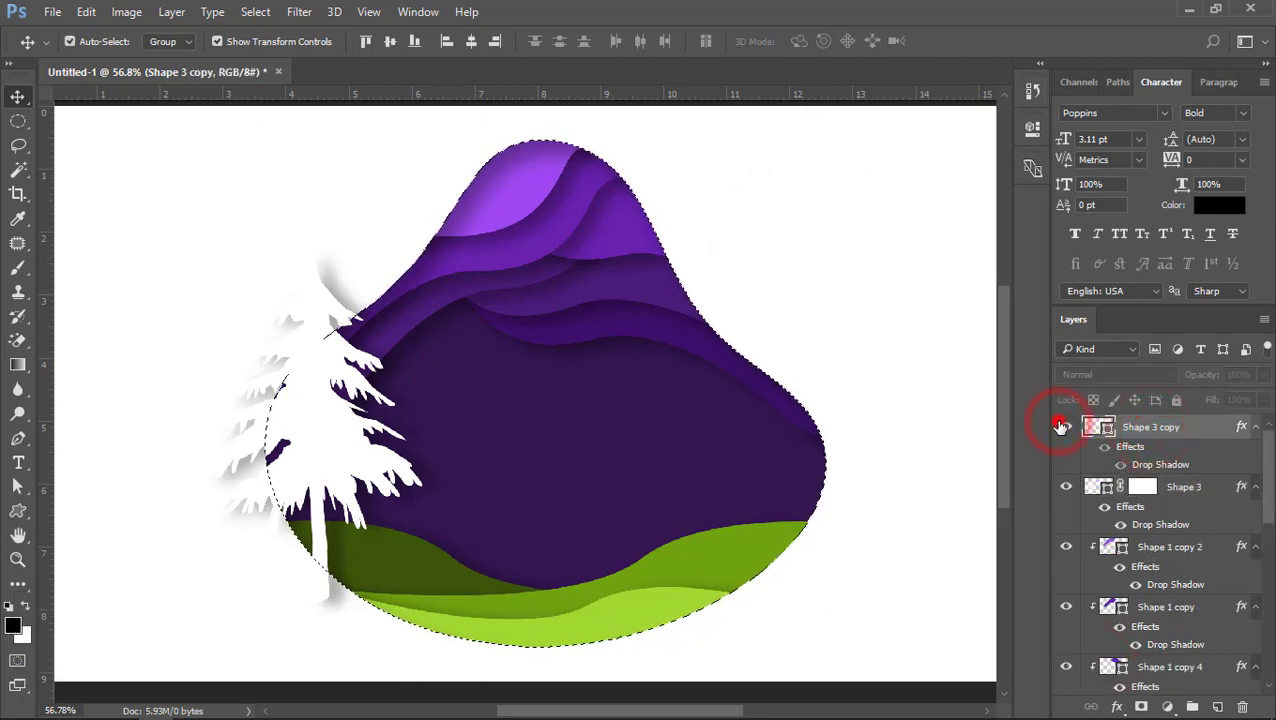
{"action": "left_click", "coordinate": [1063, 427]}
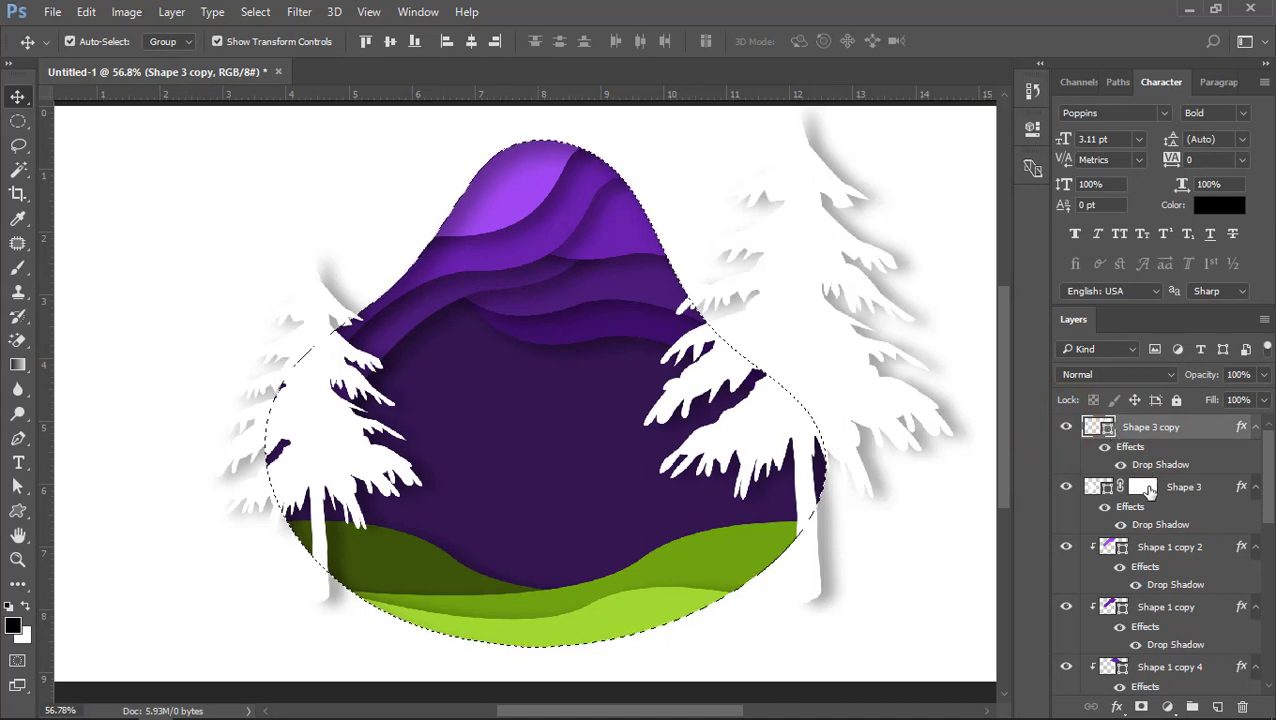
{"action": "left_click", "coordinate": [1146, 487]}
{"action": "left_click", "coordinate": [1071, 486]}
{"action": "left_click", "coordinate": [1071, 486]}
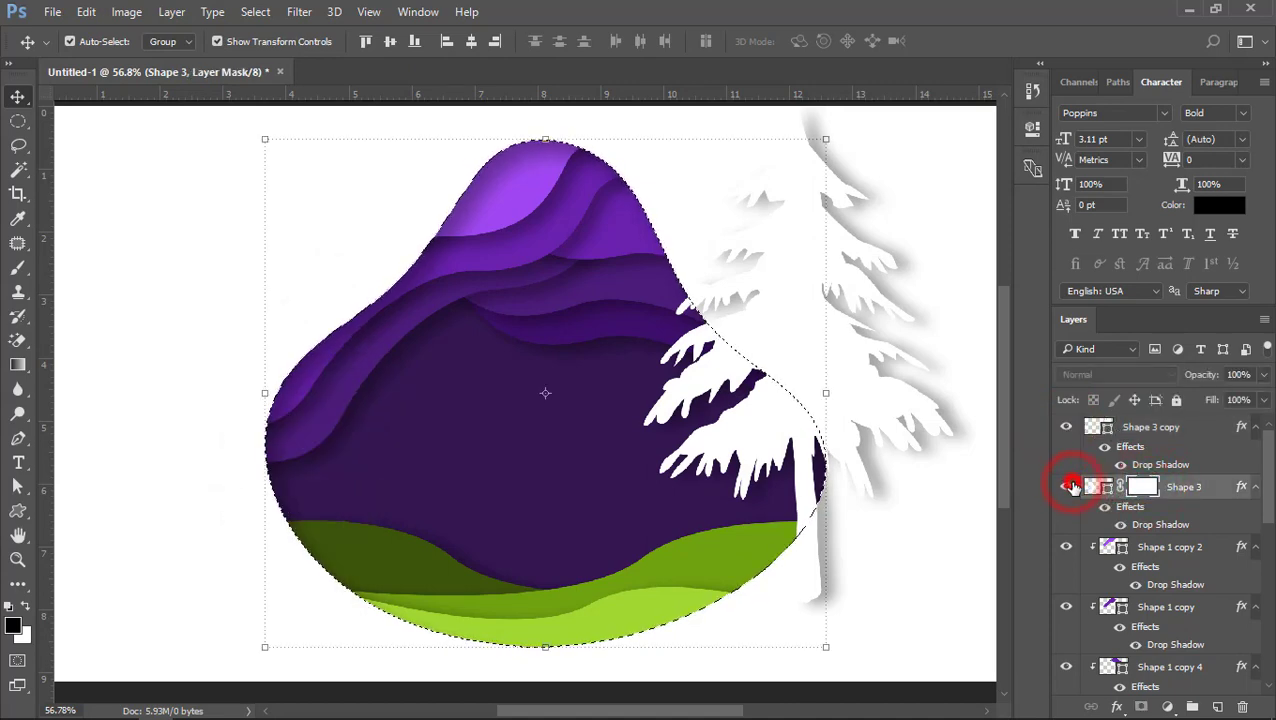
{"action": "double_click", "coordinate": [1141, 486]}
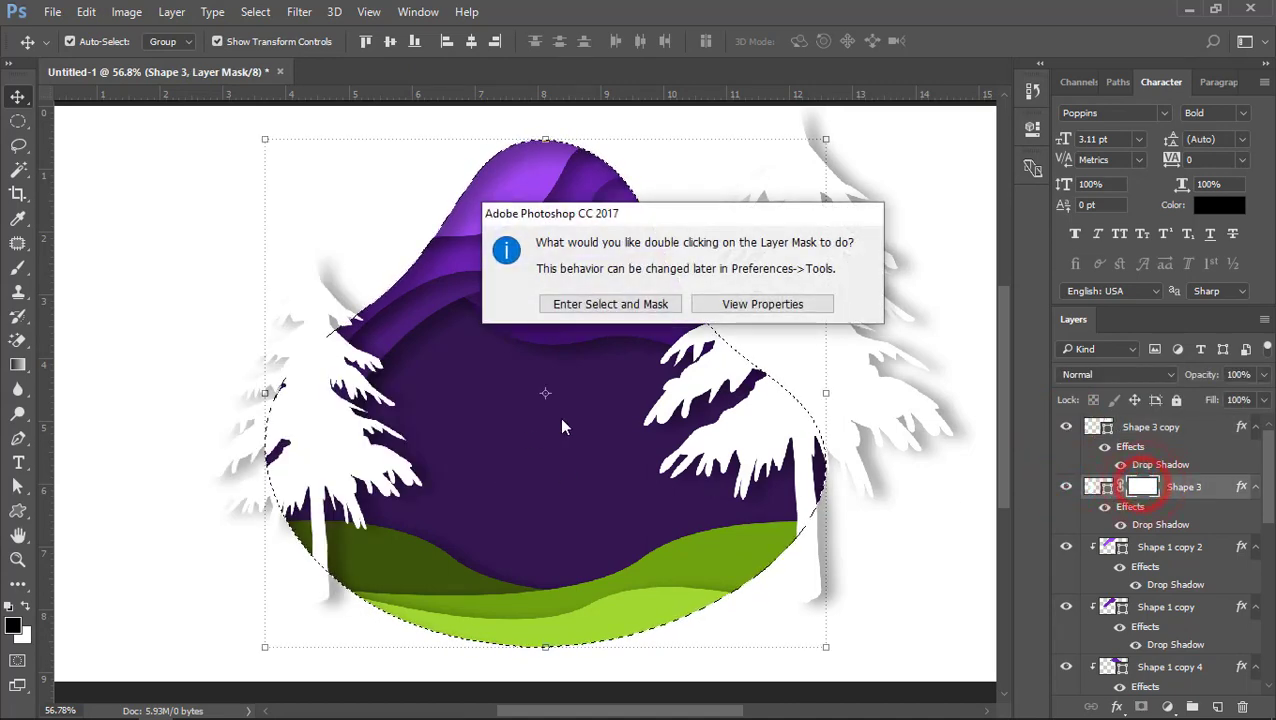
{"action": "left_click", "coordinate": [727, 306]}
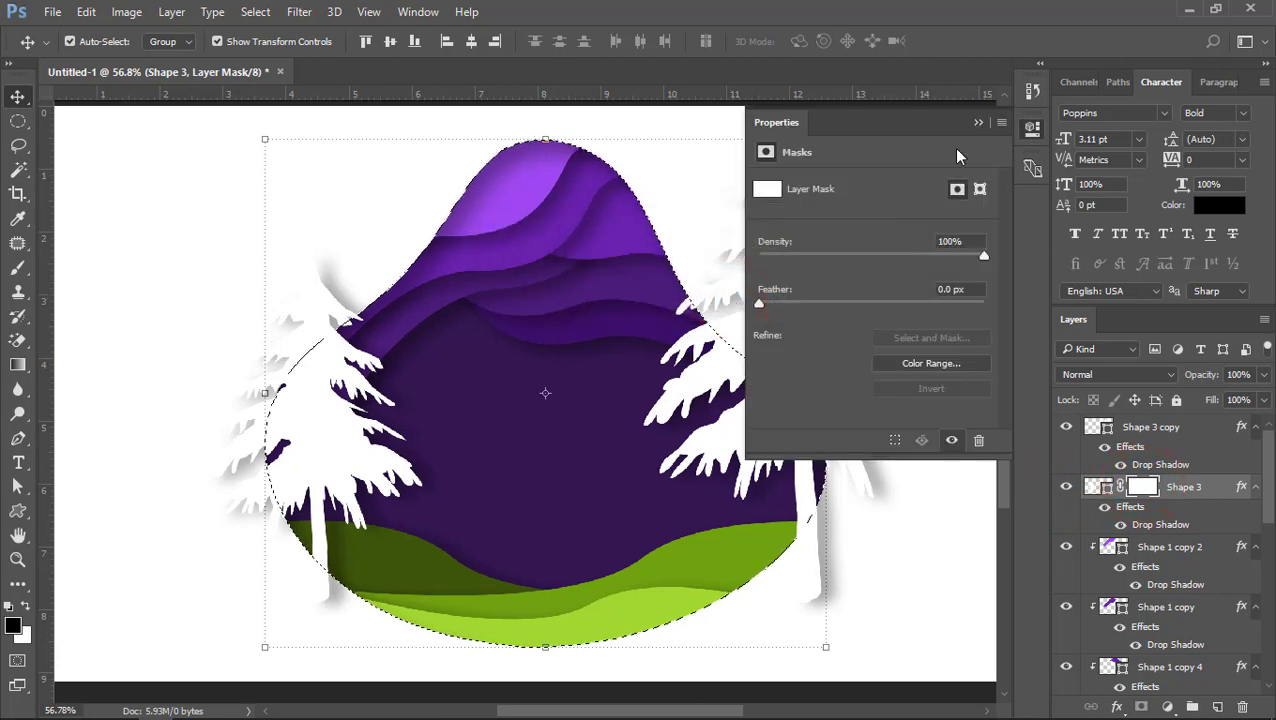
{"action": "left_click", "coordinate": [973, 124]}
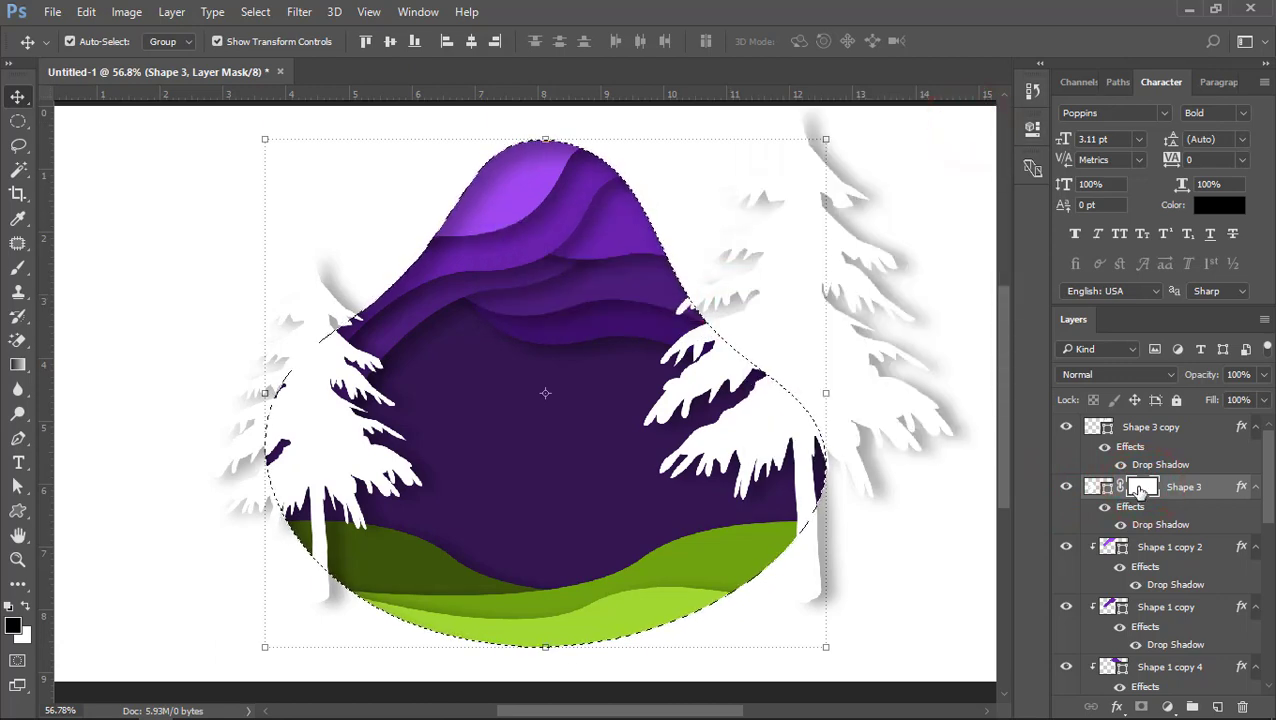
Try to paint out the foot of the left tree's trunk on Shape 3's layer mask with a black 125 px brush
{"action": "left_click", "coordinate": [19, 270]}
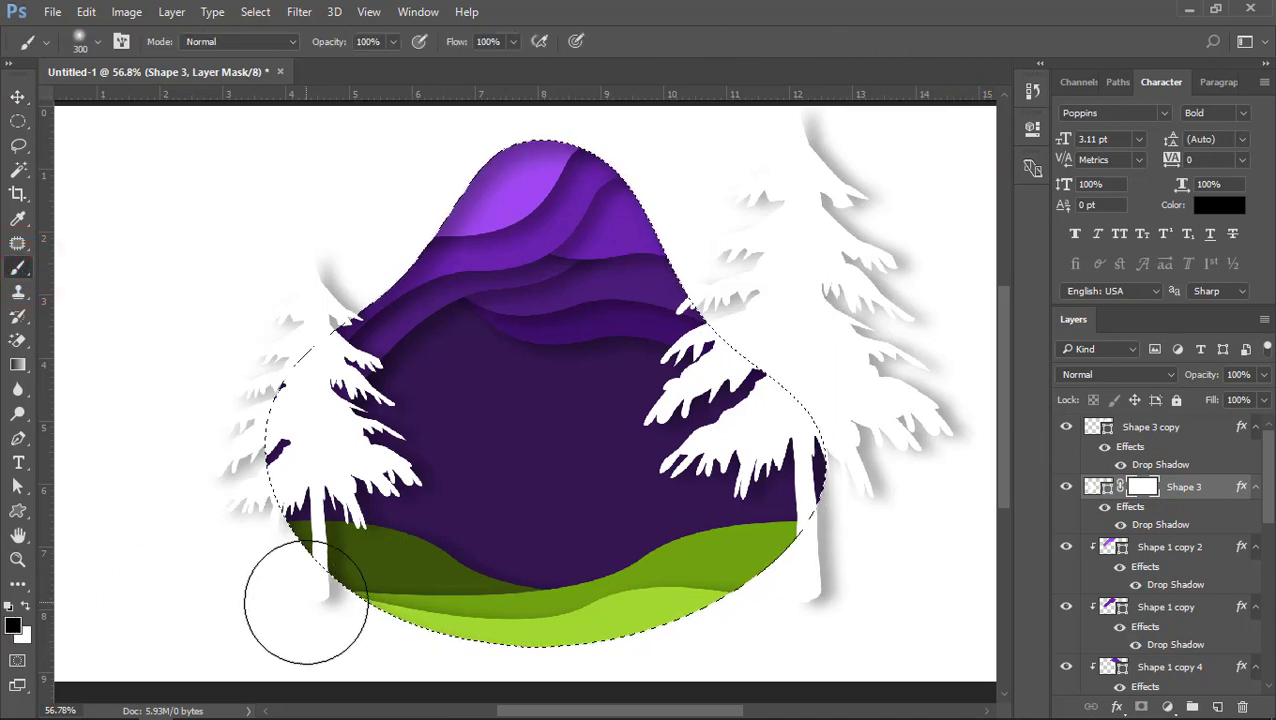
{"action": "key", "text": "bracketleft"}
{"action": "key", "text": "bracketleft"}
{"action": "key", "text": "bracketleft"}
{"action": "key", "text": "bracketleft"}
{"action": "key", "text": "bracketleft"}
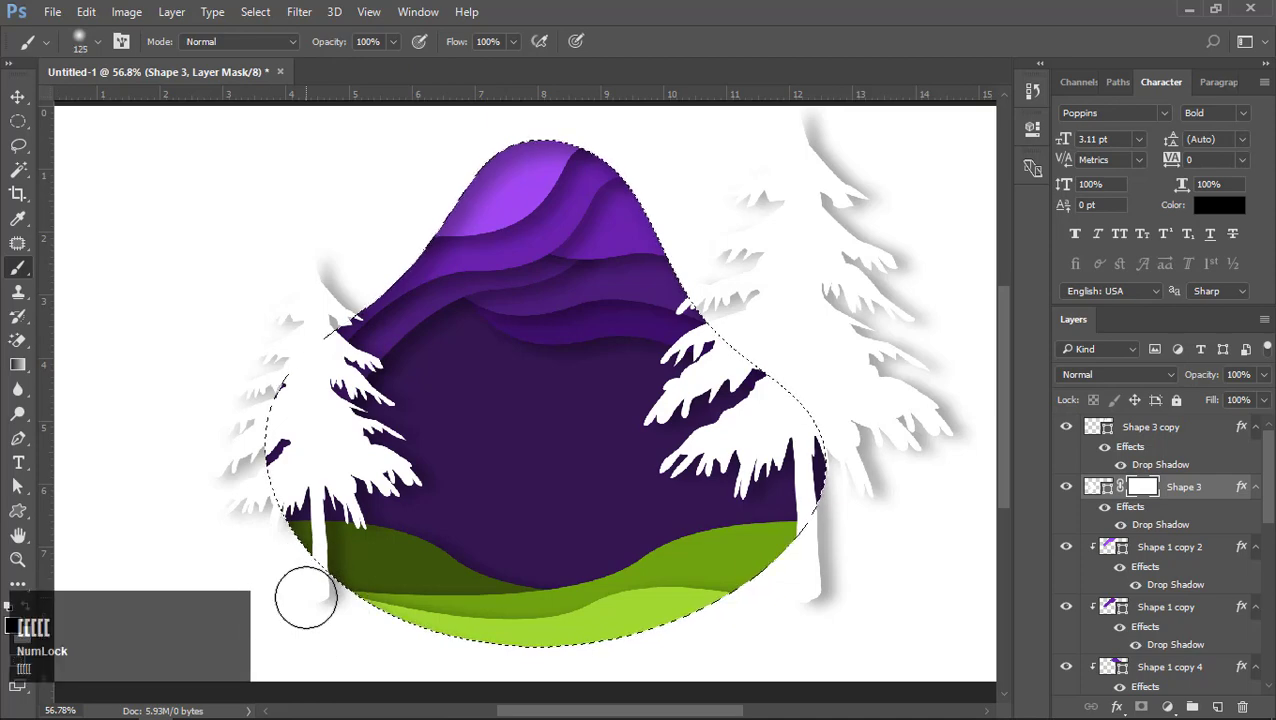
{"action": "left_click_drag", "start_coordinate": [327, 581], "coordinate": [299, 598]}
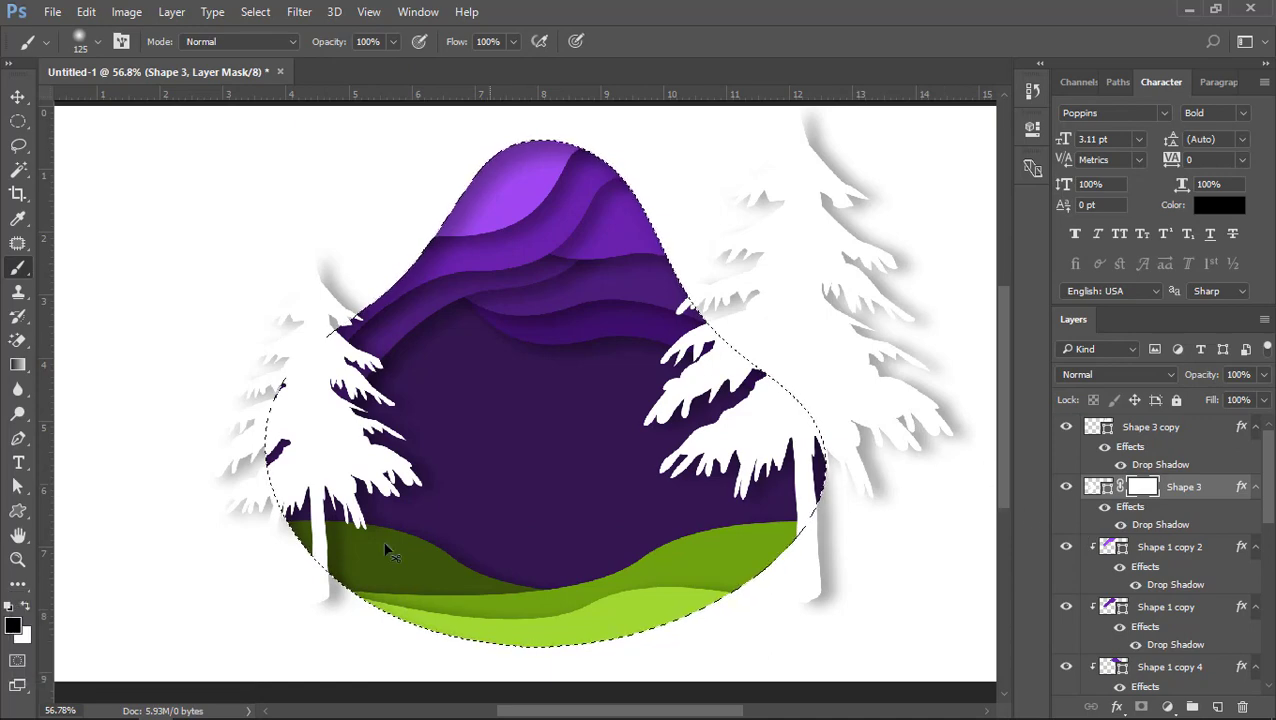
{"action": "key", "text": "ctrl+z"}
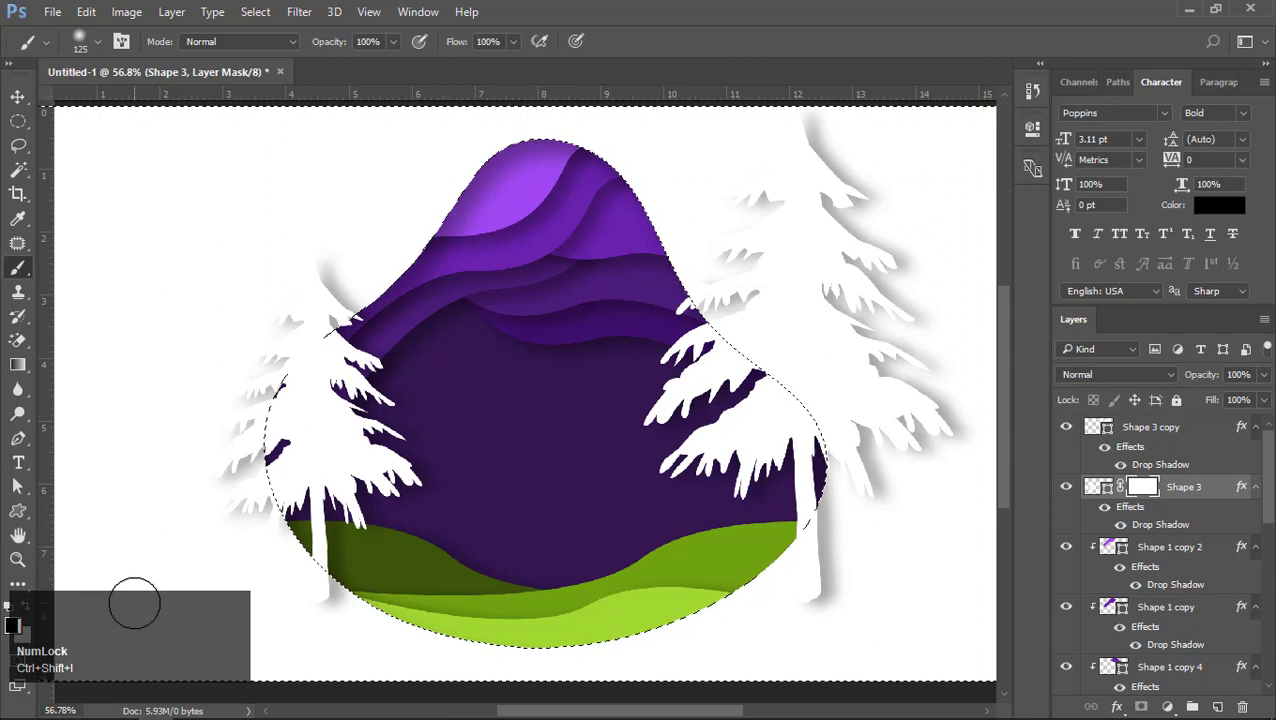
Invert the blob selection, paint black on Shape 3's mask to hide the trunk foot outside the blob, and clear the selection
{"action": "scroll", "coordinate": [344, 538], "scroll_direction": "down", "scroll_amount": 1}
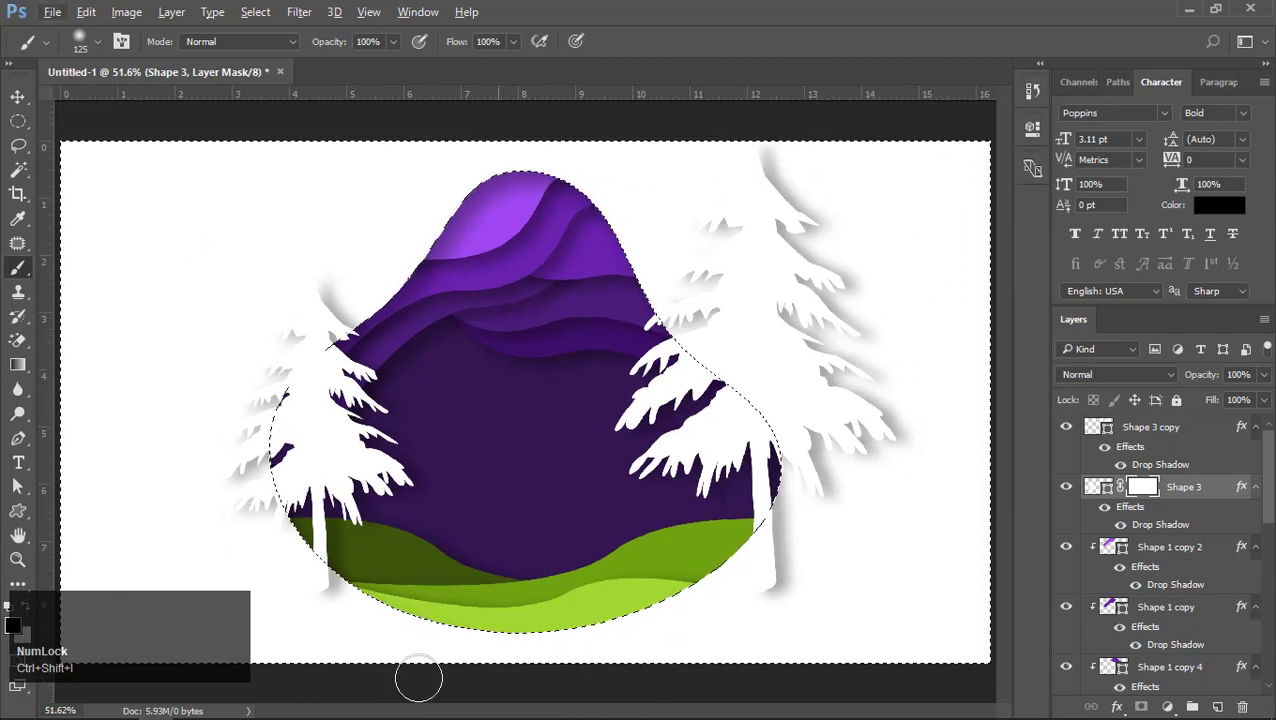
{"action": "scroll", "coordinate": [320, 615], "scroll_direction": "up", "scroll_amount": 3}
{"action": "scroll", "coordinate": [342, 586], "scroll_direction": "up", "scroll_amount": 1}
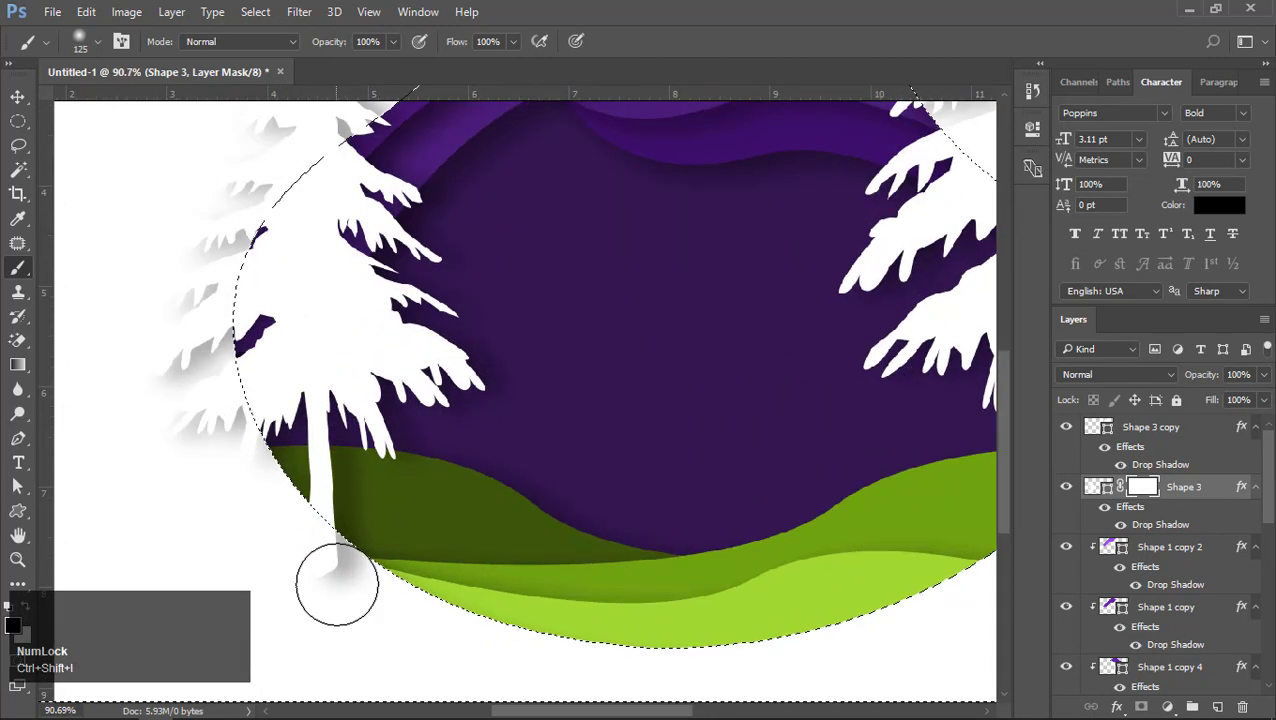
{"action": "left_click", "coordinate": [324, 563]}
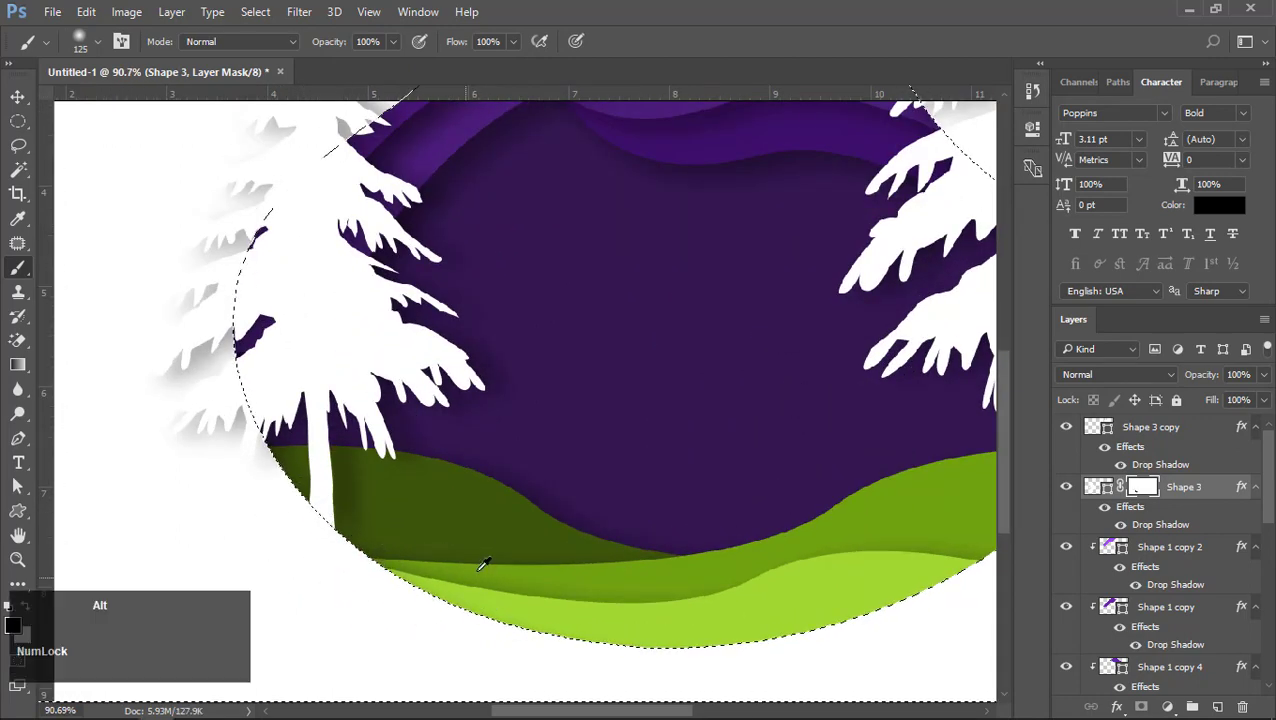
{"action": "scroll", "coordinate": [484, 564], "scroll_direction": "down", "scroll_amount": 4}
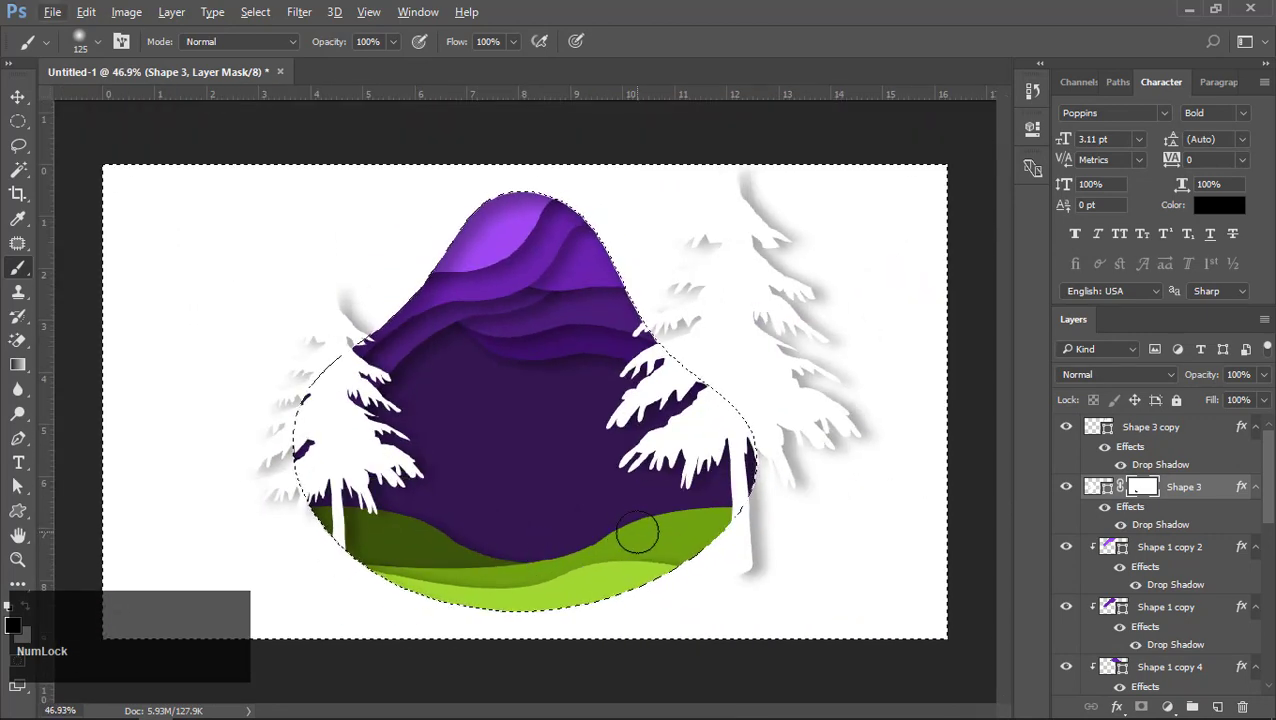
{"action": "key", "text": "ctrl+d"}
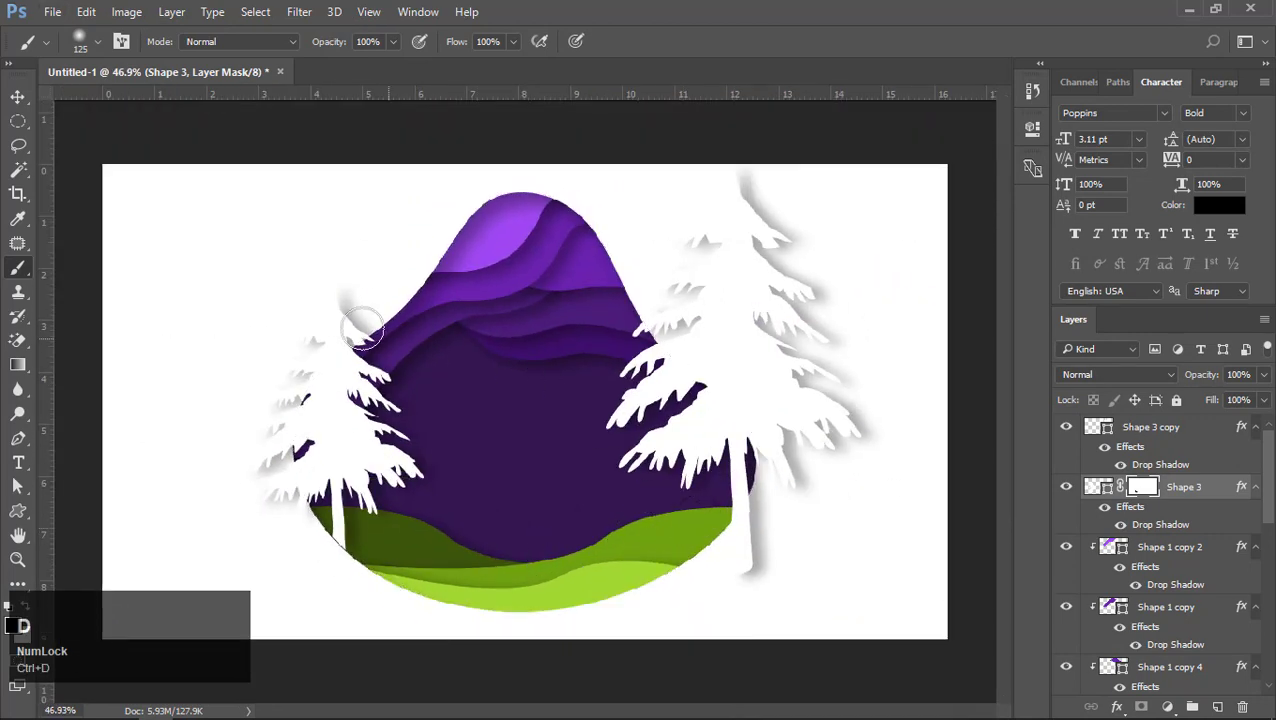
Add a layer mask to the right tree, Shape 3 copy, load the outline of Ellipse 1 as a selection and invert it
{"action": "left_click", "coordinate": [14, 99]}
{"action": "left_click", "coordinate": [692, 353]}
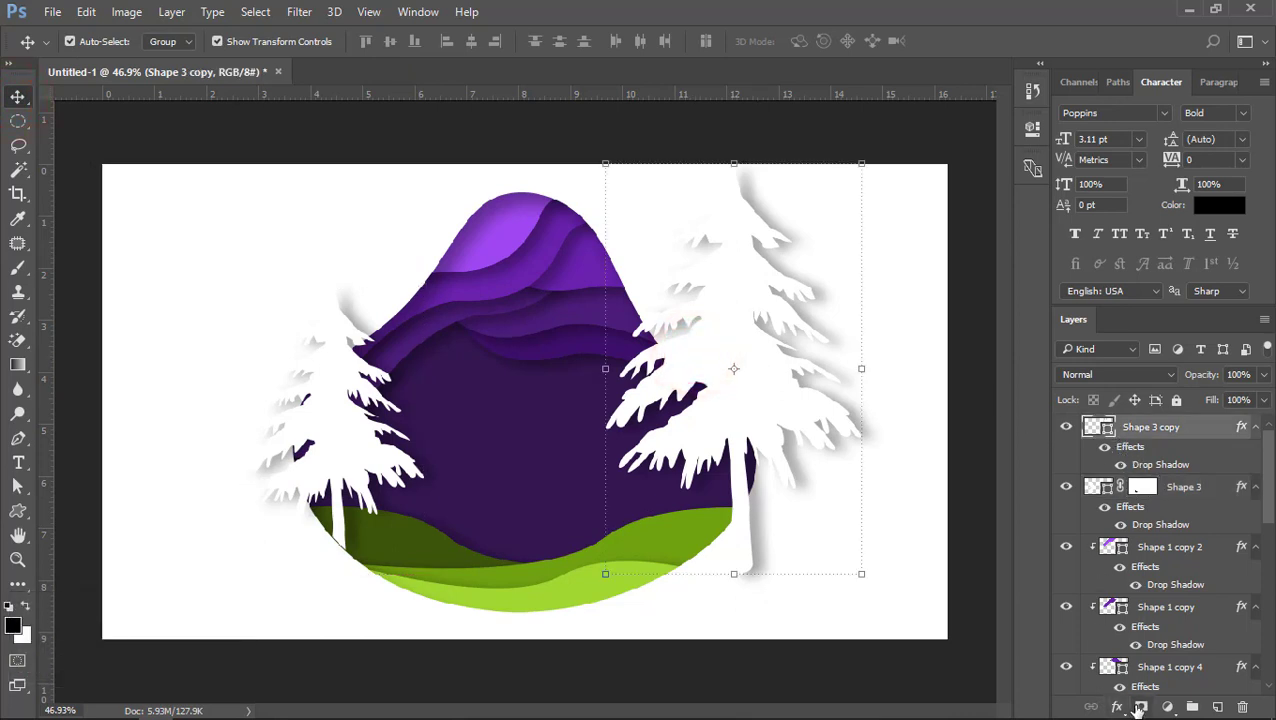
{"action": "left_click", "coordinate": [1140, 707]}
{"action": "scroll", "coordinate": [1140, 580], "scroll_direction": "down", "scroll_amount": 5}
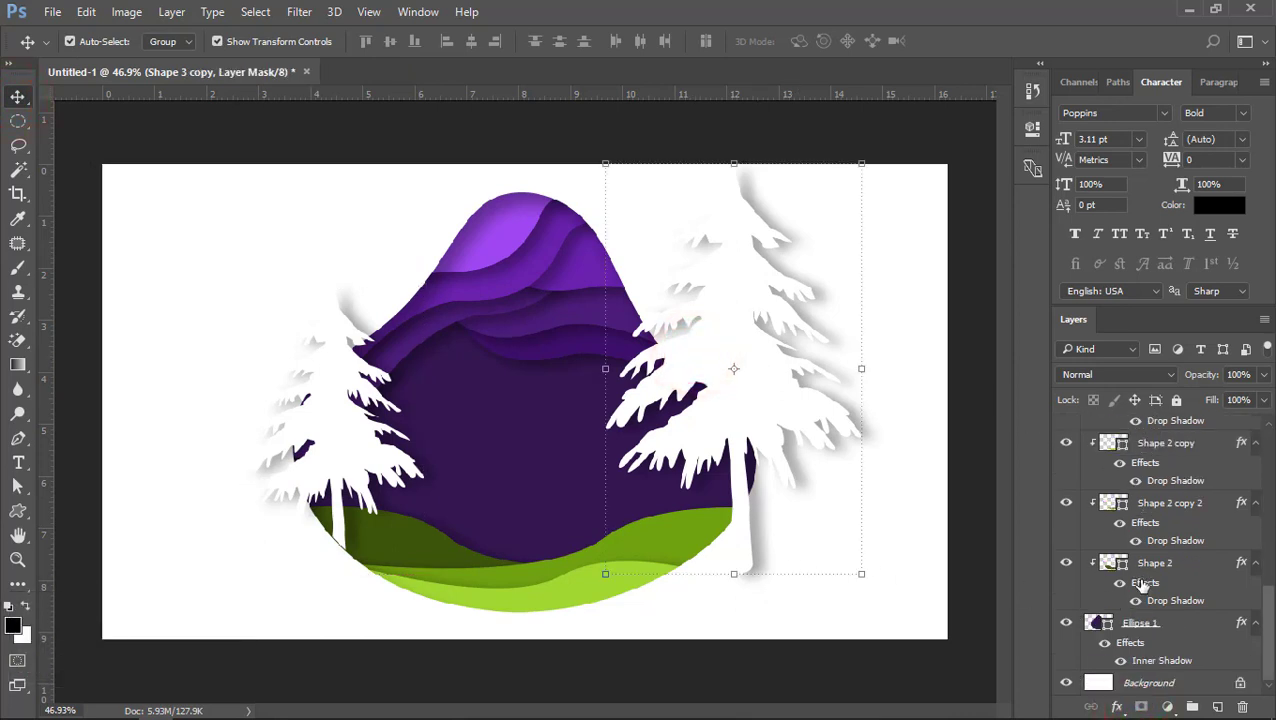
{"action": "left_click", "coordinate": [1100, 624], "text": "ctrl"}
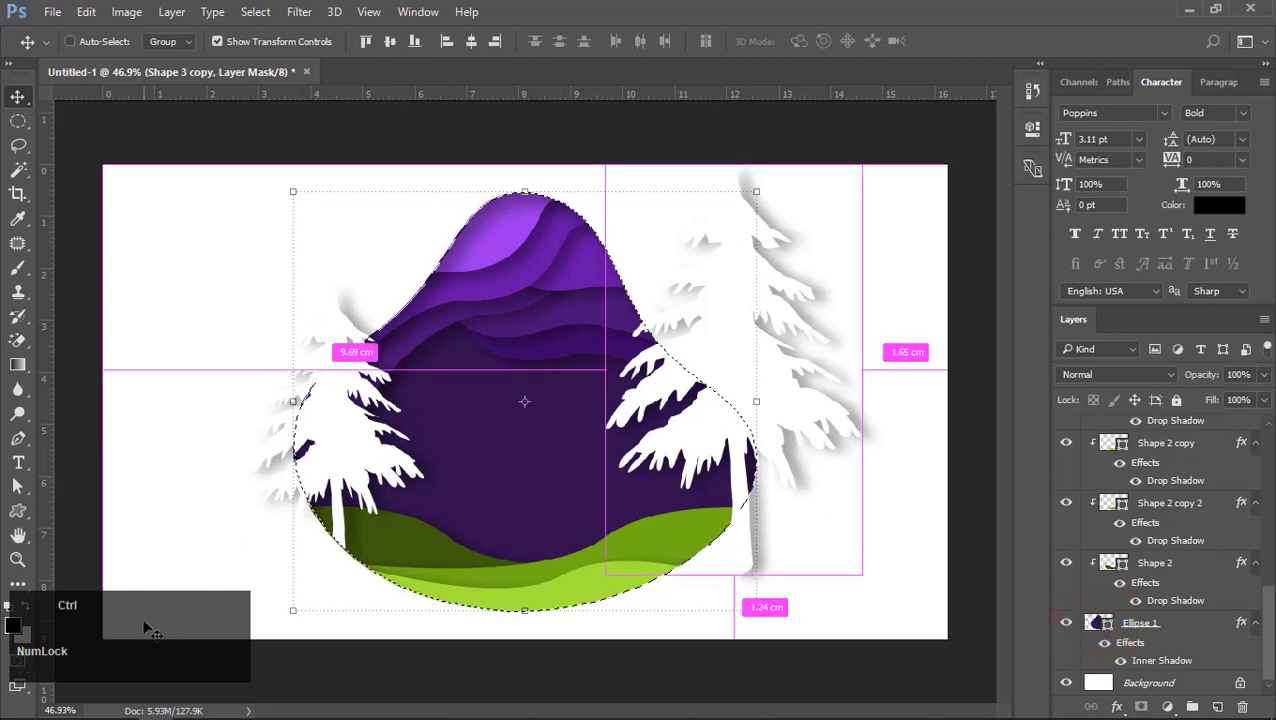
{"action": "key", "text": "ctrl+BackSpace"}
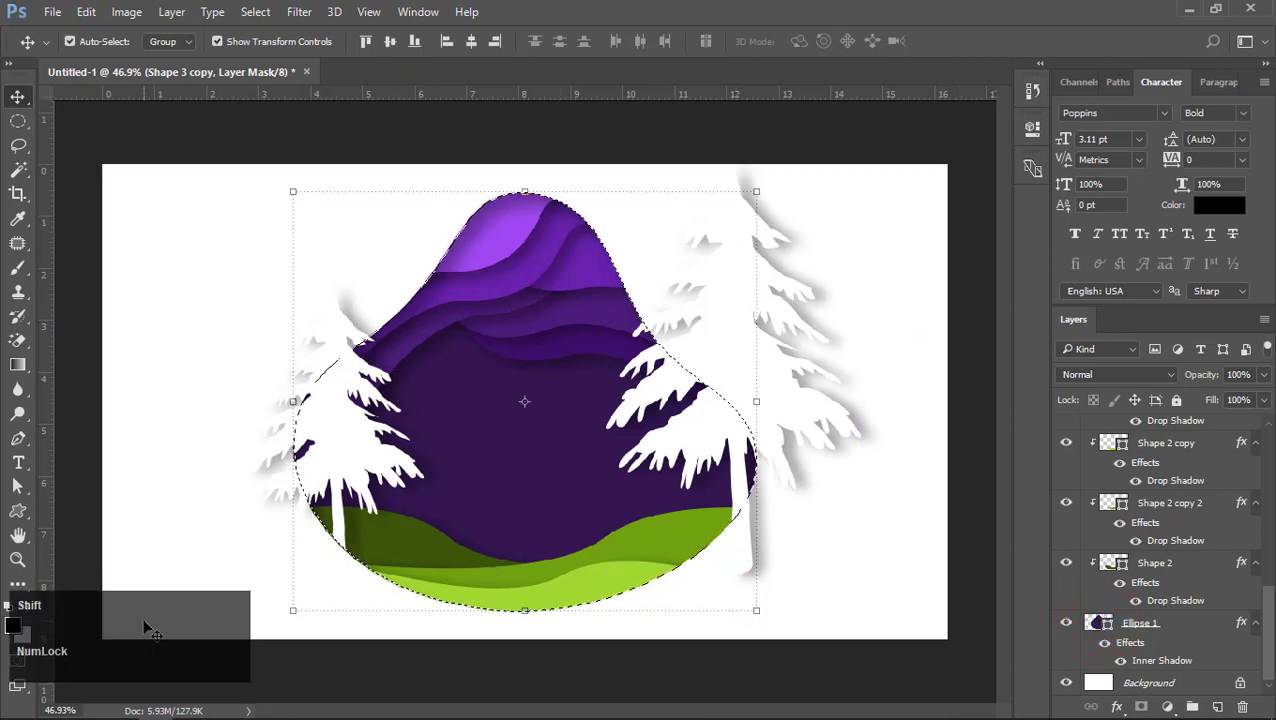
{"action": "key", "text": "ctrl+shift+i"}
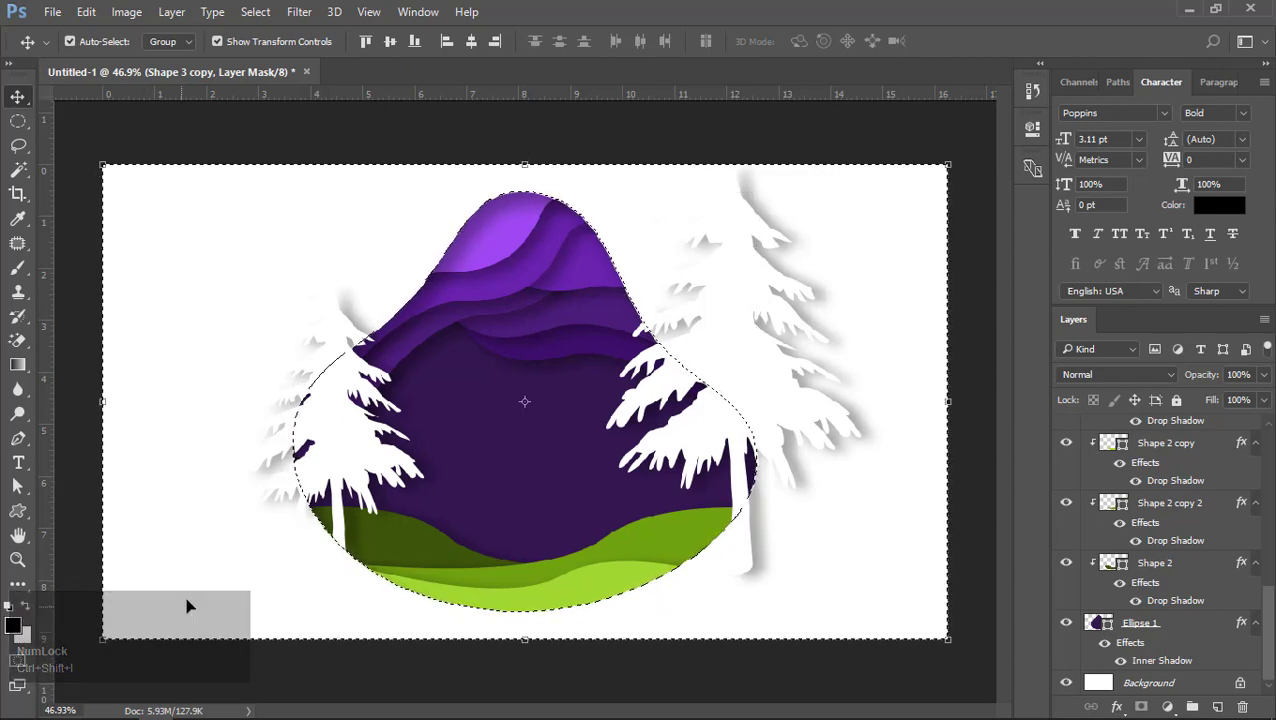
Paint black on Shape 3 copy's mask to hide the trunk foot outside the blob, and clear the selections
{"action": "left_click", "coordinate": [18, 268]}
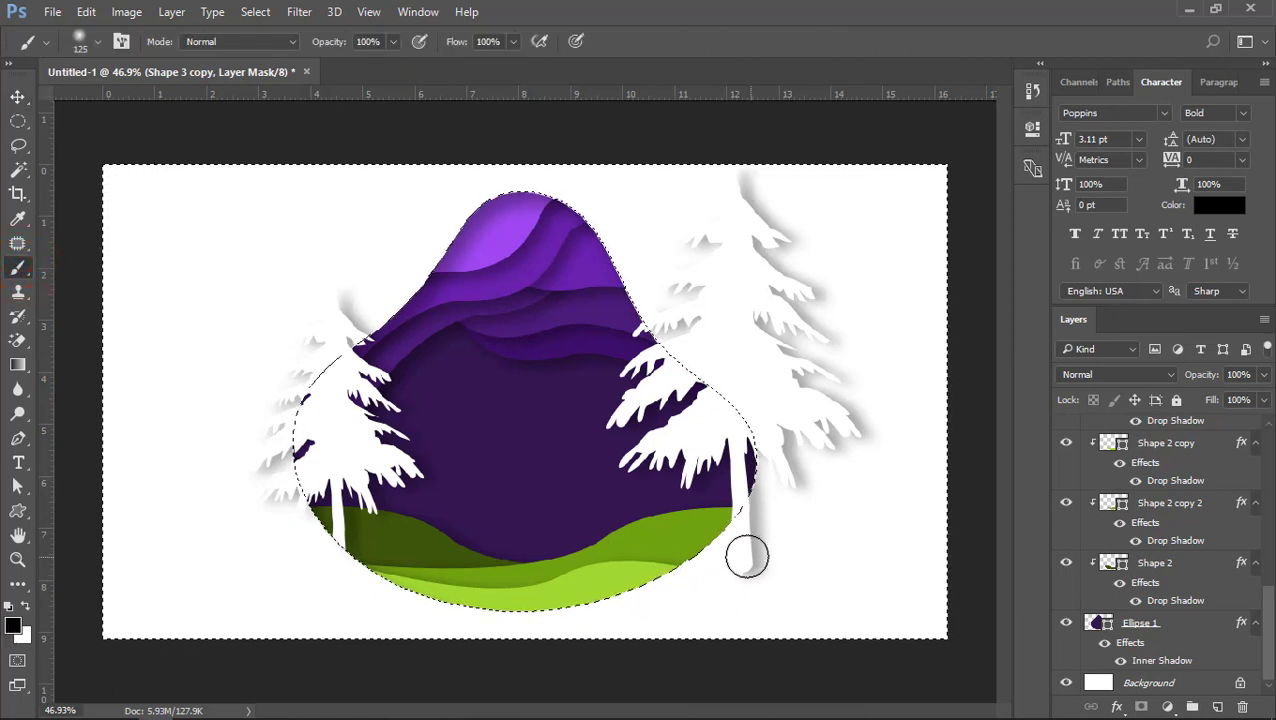
{"action": "mouse_move", "coordinate": [744, 565]}
{"action": "left_mouse_down"}
{"action": "mouse_move", "coordinate": [745, 514]}
{"action": "mouse_move", "coordinate": [735, 522]}
{"action": "mouse_move", "coordinate": [745, 503]}
{"action": "mouse_move", "coordinate": [741, 533]}
{"action": "mouse_move", "coordinate": [750, 500]}
{"action": "left_mouse_up"}
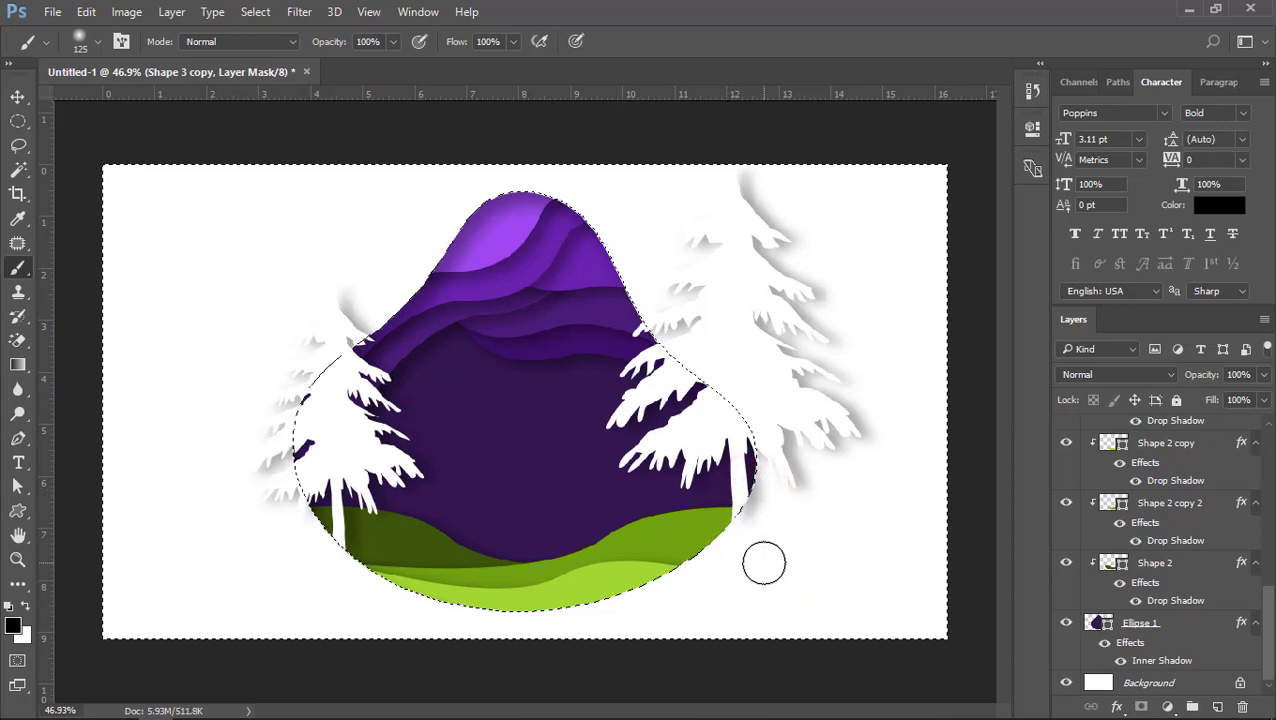
{"action": "key", "text": "ctrl+d"}
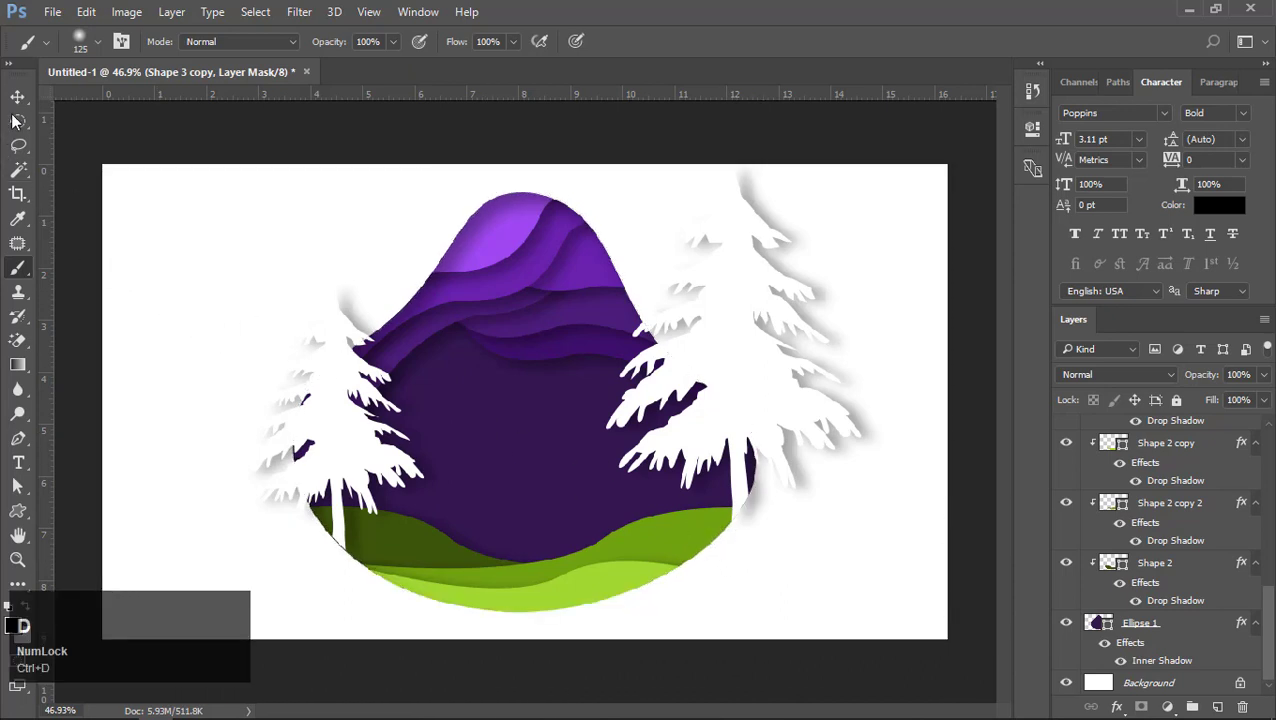
{"action": "left_click", "coordinate": [17, 99]}
{"action": "left_click", "coordinate": [193, 142]}
Add a layer above Shape 2 and draw a custom-shape pine tree about 132 by 233 px on the dark green hill
{"action": "scroll", "coordinate": [706, 510], "scroll_direction": "up", "scroll_amount": 3}
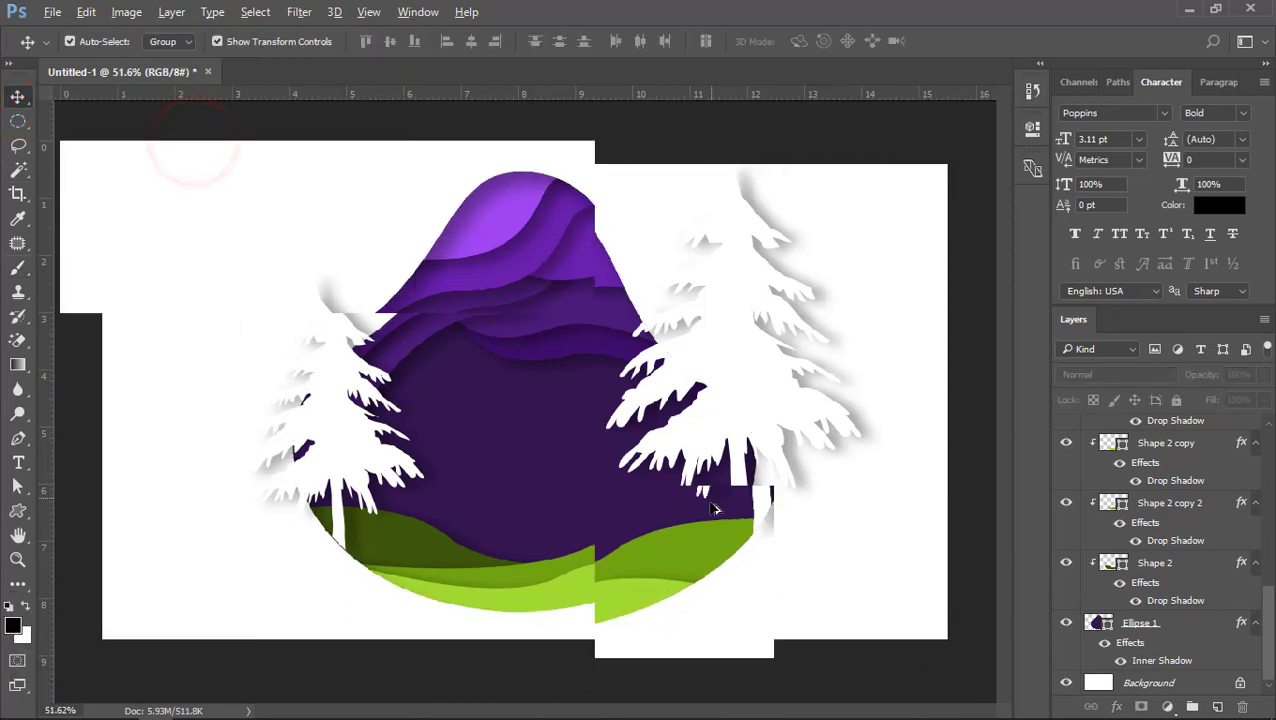
{"action": "scroll", "coordinate": [697, 549], "scroll_direction": "down", "scroll_amount": 3}
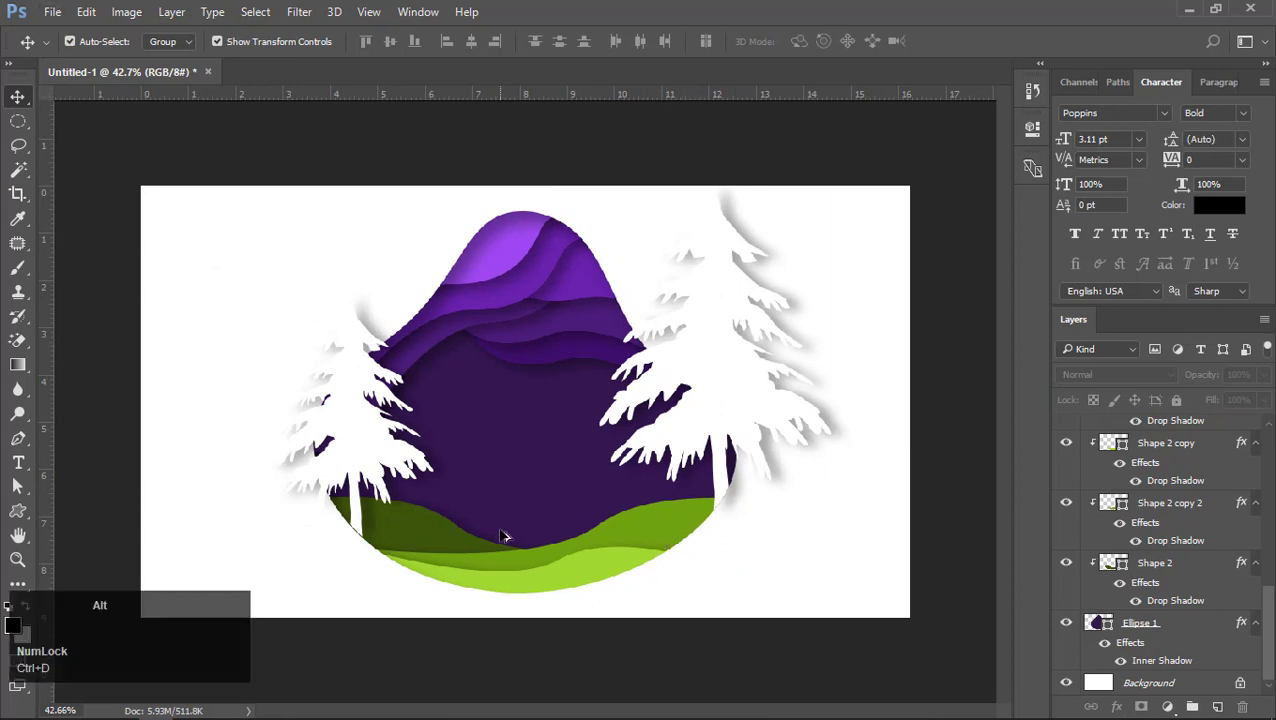
{"action": "scroll", "coordinate": [527, 565], "scroll_direction": "up", "scroll_amount": 3}
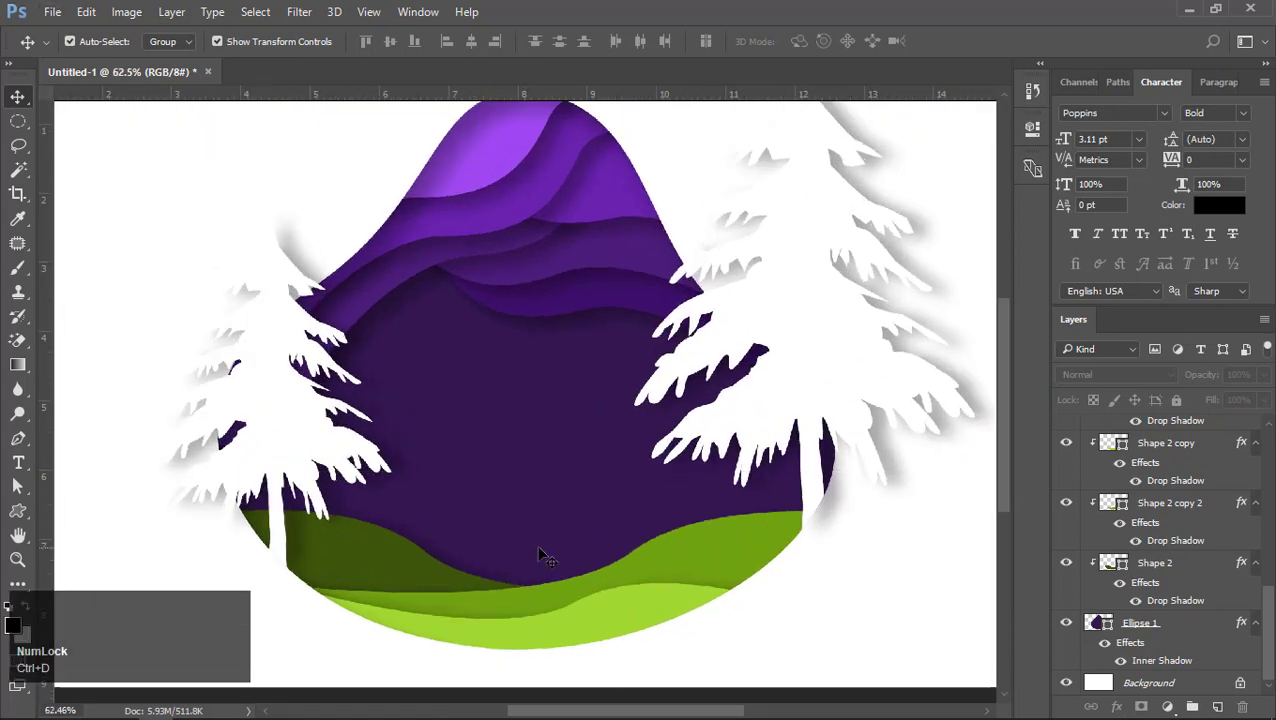
{"action": "left_click", "coordinate": [383, 546]}
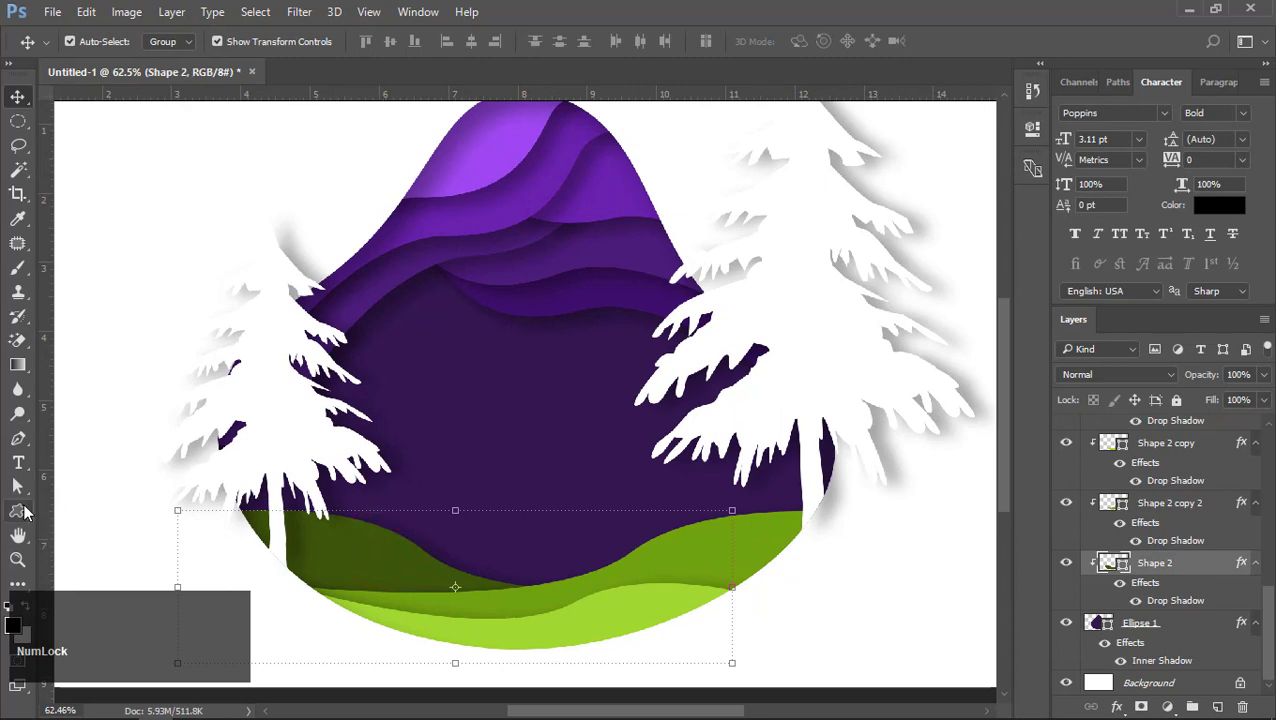
{"action": "left_click", "coordinate": [24, 511]}
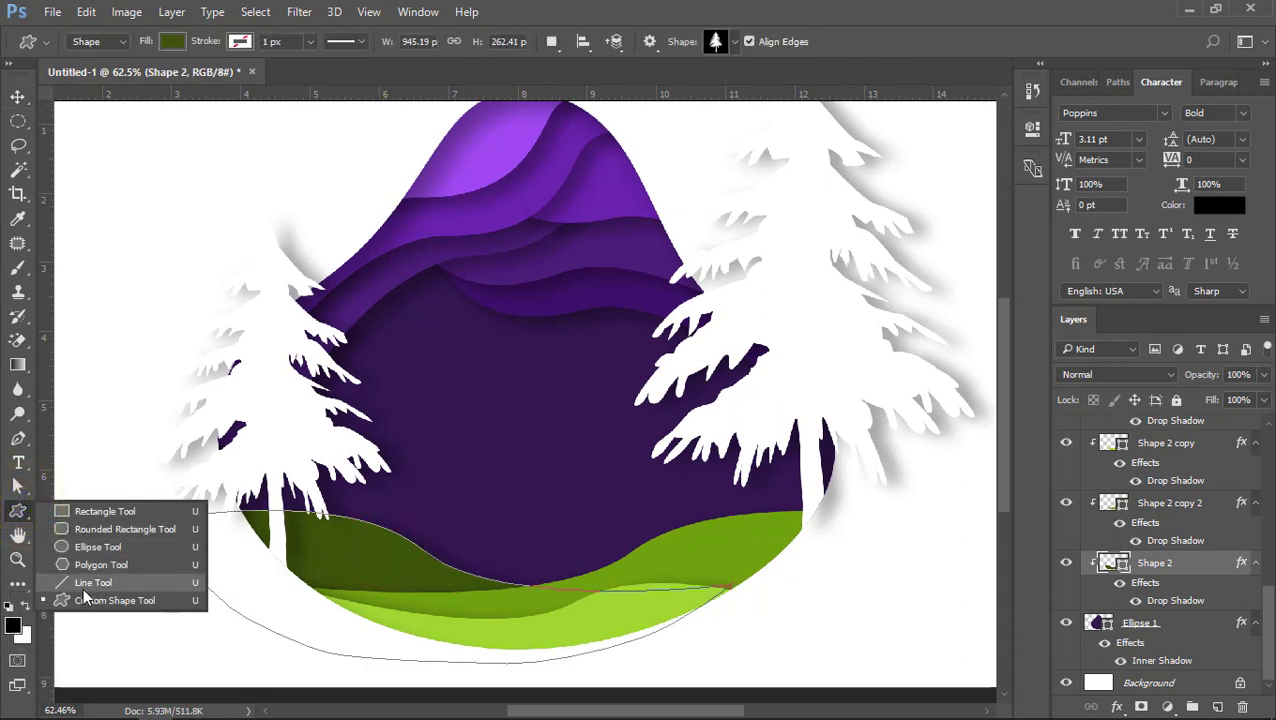
{"action": "left_click", "coordinate": [85, 599]}
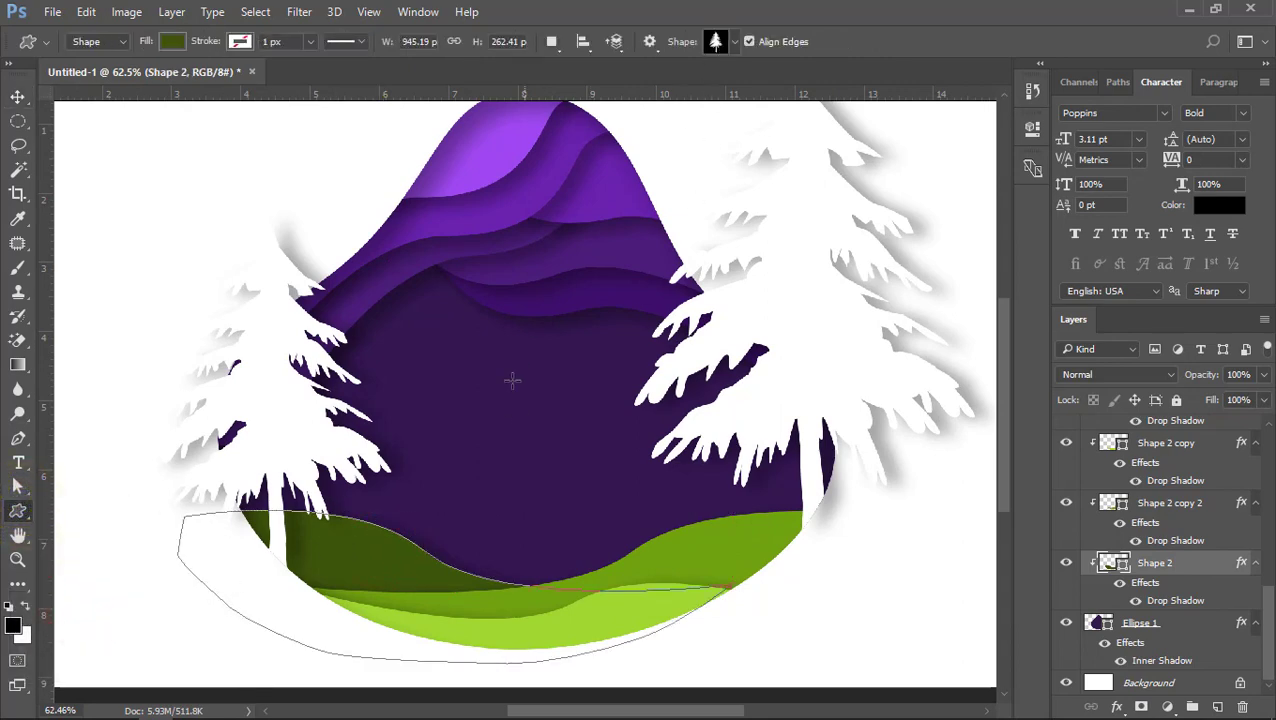
{"action": "left_click", "coordinate": [1218, 707]}
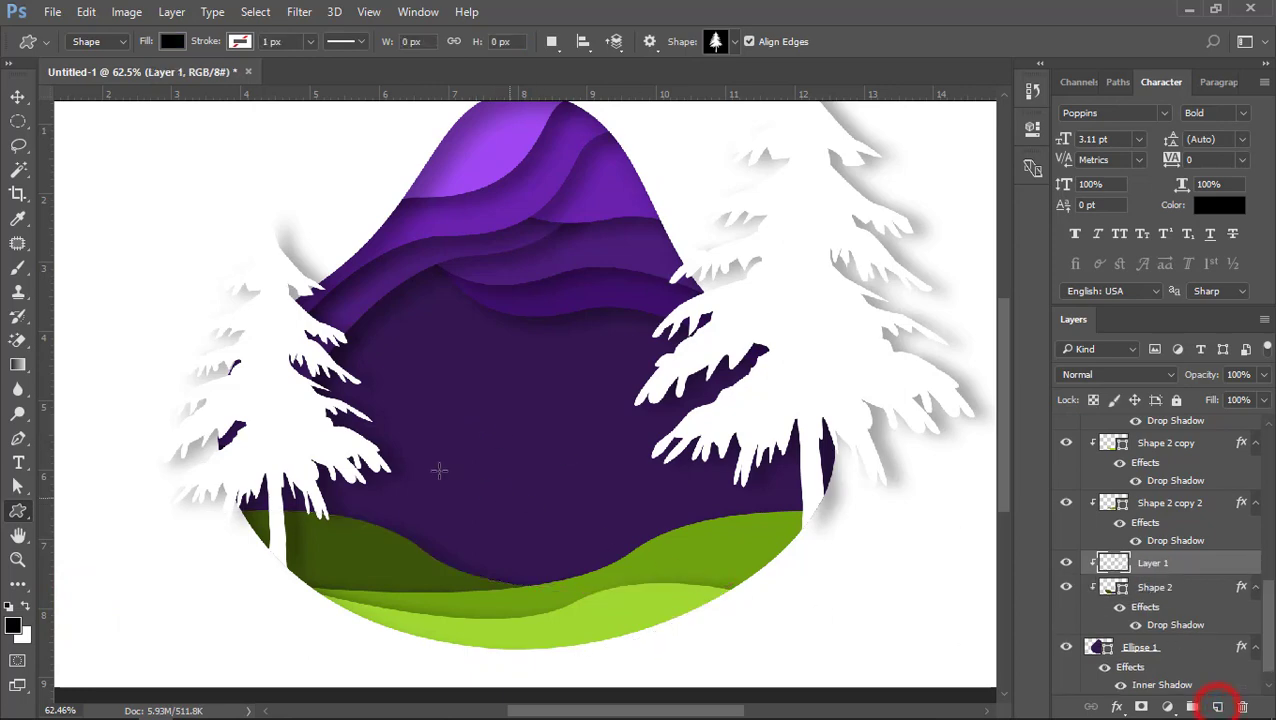
{"action": "left_click_drag", "start_coordinate": [412, 439], "coordinate": [490, 581]}
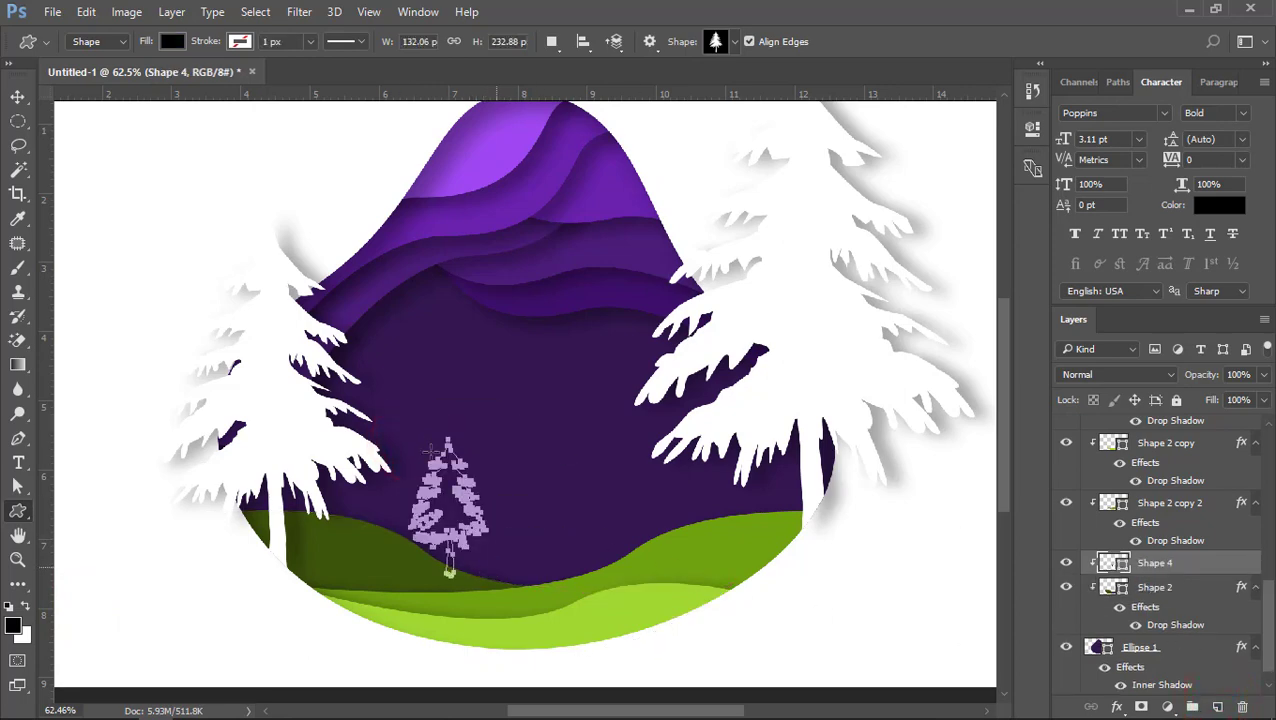
Nudge the small pine left and recolour it #3d560b, sampled from the dark green hill
{"action": "left_click", "coordinate": [17, 97]}
{"action": "left_click", "coordinate": [121, 157]}
{"action": "left_click_drag", "start_coordinate": [454, 501], "coordinate": [436, 502]}
{"action": "double_click", "coordinate": [1117, 565]}
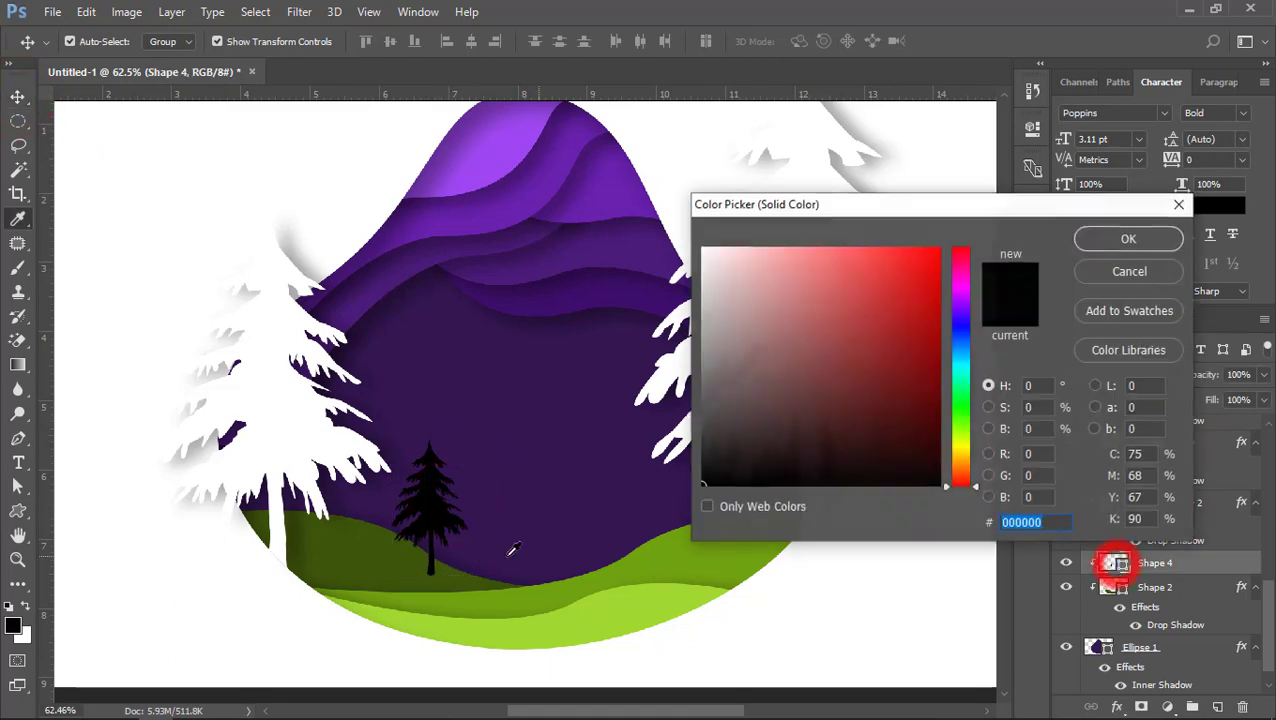
{"action": "left_click", "coordinate": [374, 566]}
{"action": "left_click", "coordinate": [1127, 238]}
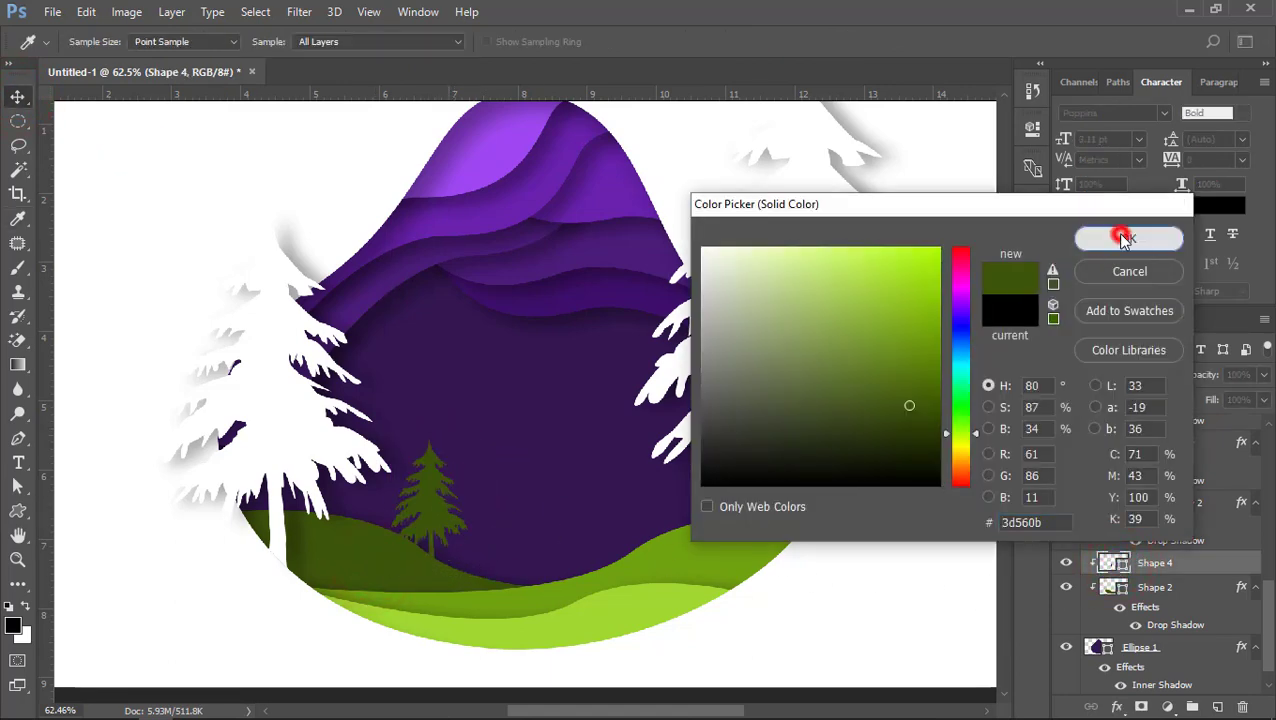
Scale the small pine to about 72% and place it on the dark green hill's slope near the left white tree
{"action": "left_click_drag", "start_coordinate": [437, 498], "coordinate": [422, 482]}
{"action": "left_click_drag", "start_coordinate": [460, 427], "coordinate": [433, 483]}
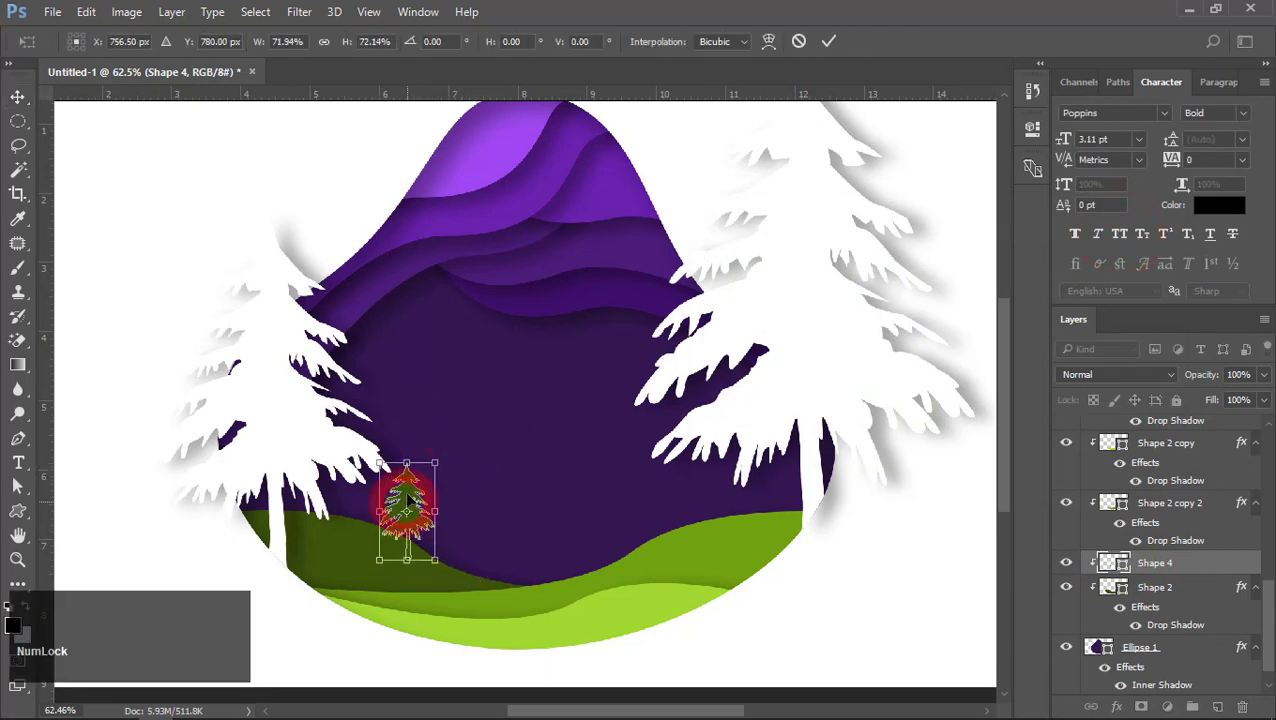
{"action": "double_click", "coordinate": [407, 497]}
{"action": "left_click", "coordinate": [510, 484]}
Duplicate the small pine twice rightward down the slope, scaling the last copy to about 87% near the valley's low point
{"action": "left_click", "coordinate": [407, 506]}
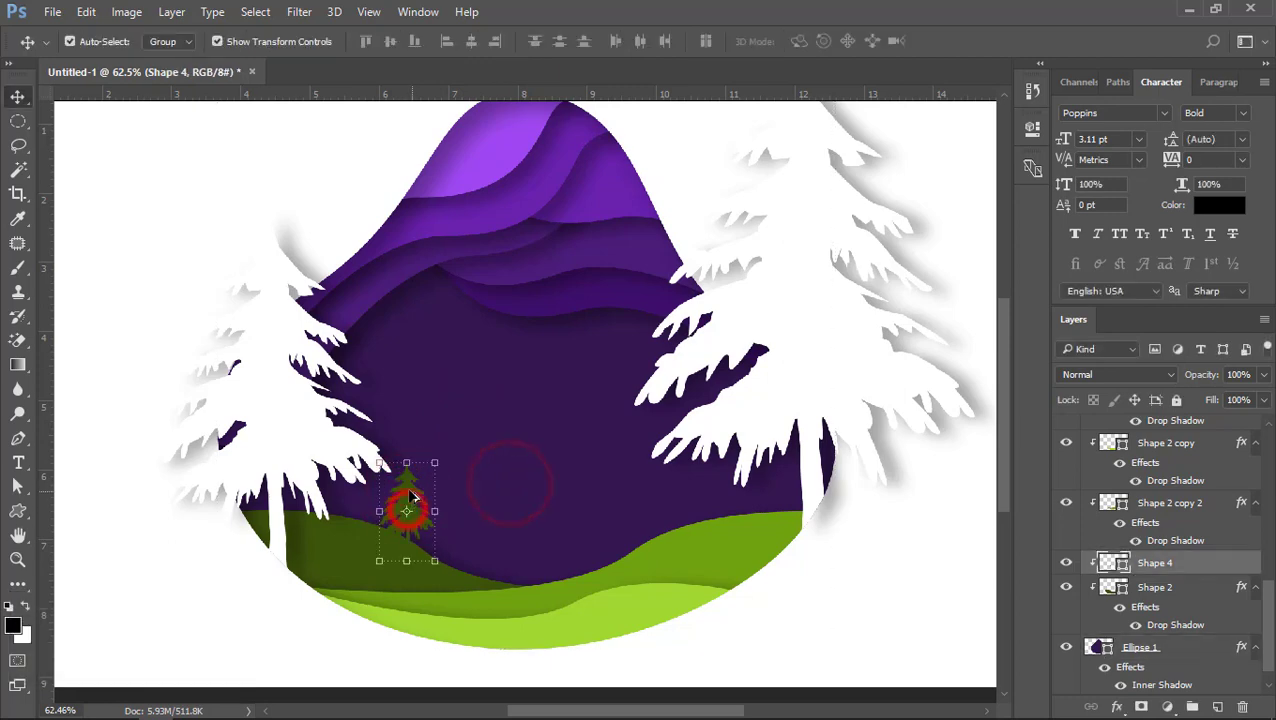
{"action": "left_click_drag", "start_coordinate": [412, 490], "coordinate": [587, 521]}
{"action": "left_click", "coordinate": [426, 486]}
{"action": "double_click", "coordinate": [458, 522]}
{"action": "key", "text": "ctrl+t"}
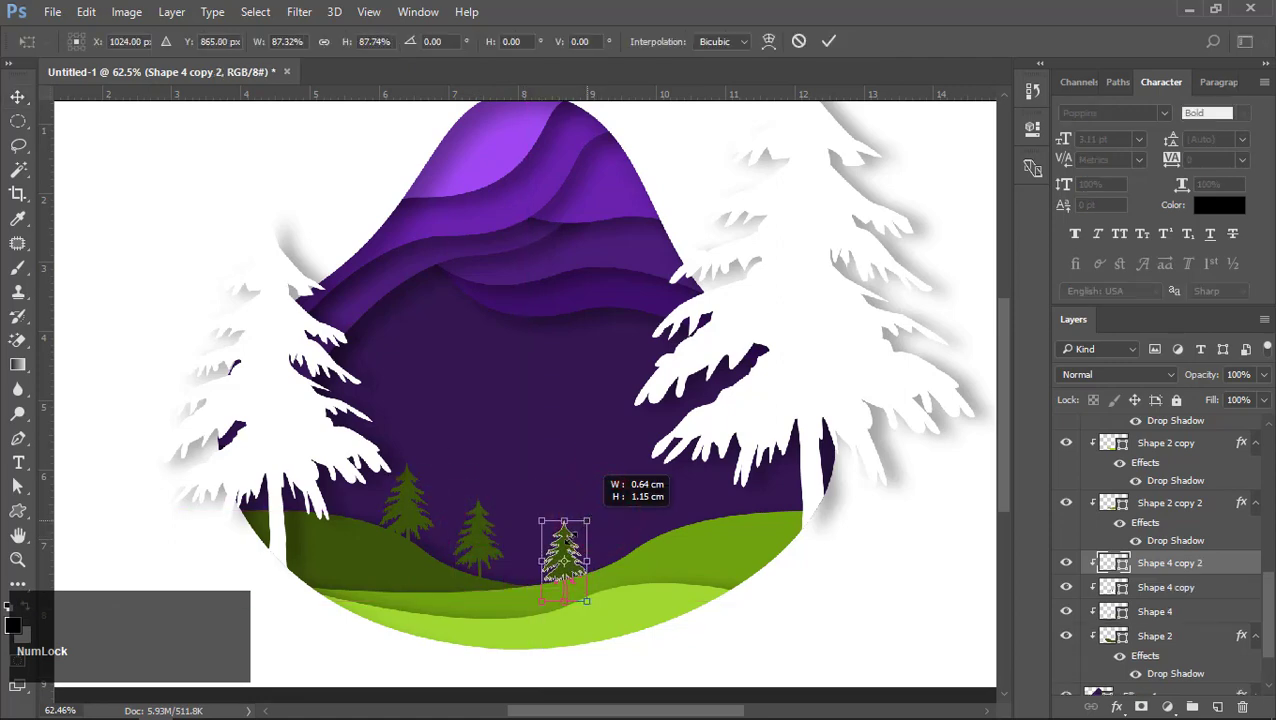
{"action": "double_click", "coordinate": [570, 538]}
Add a drop shadow to the leftmost small pine with 53% opacity, 169° angle, 21 px distance and 21 px size
{"action": "left_click", "coordinate": [408, 509]}
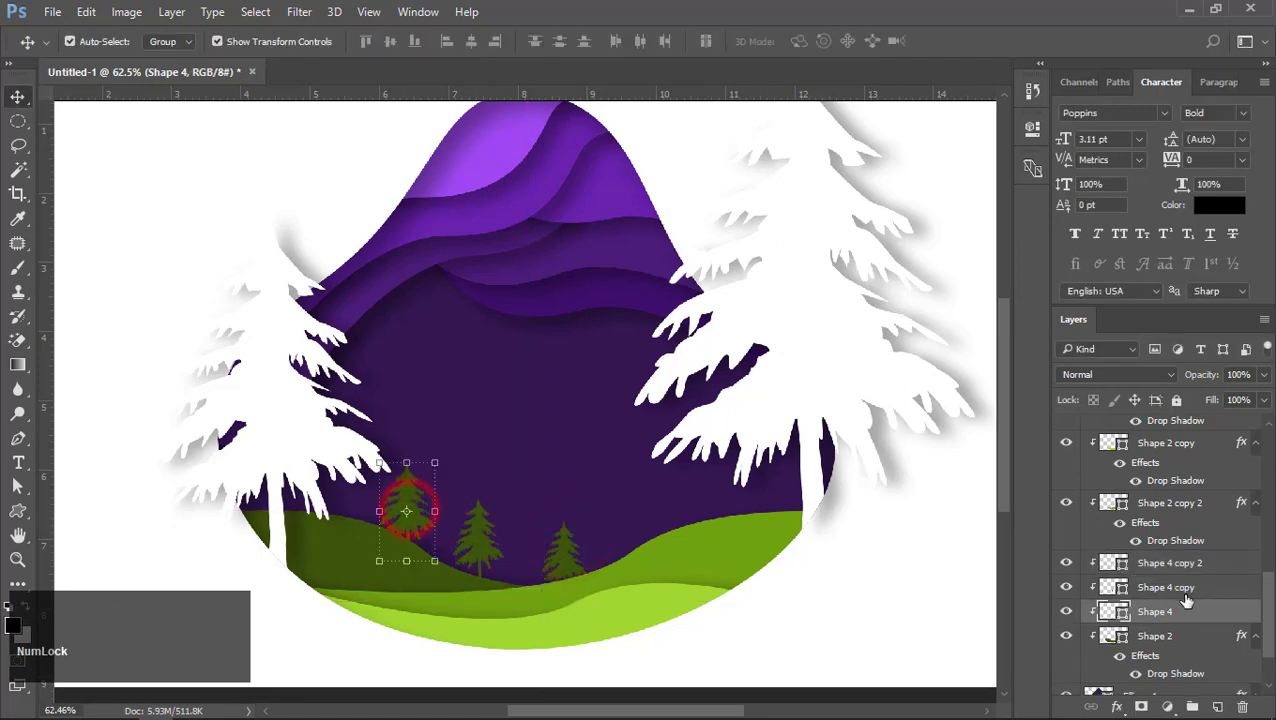
{"action": "left_click", "coordinate": [1217, 614]}
{"action": "double_click", "coordinate": [1217, 615]}
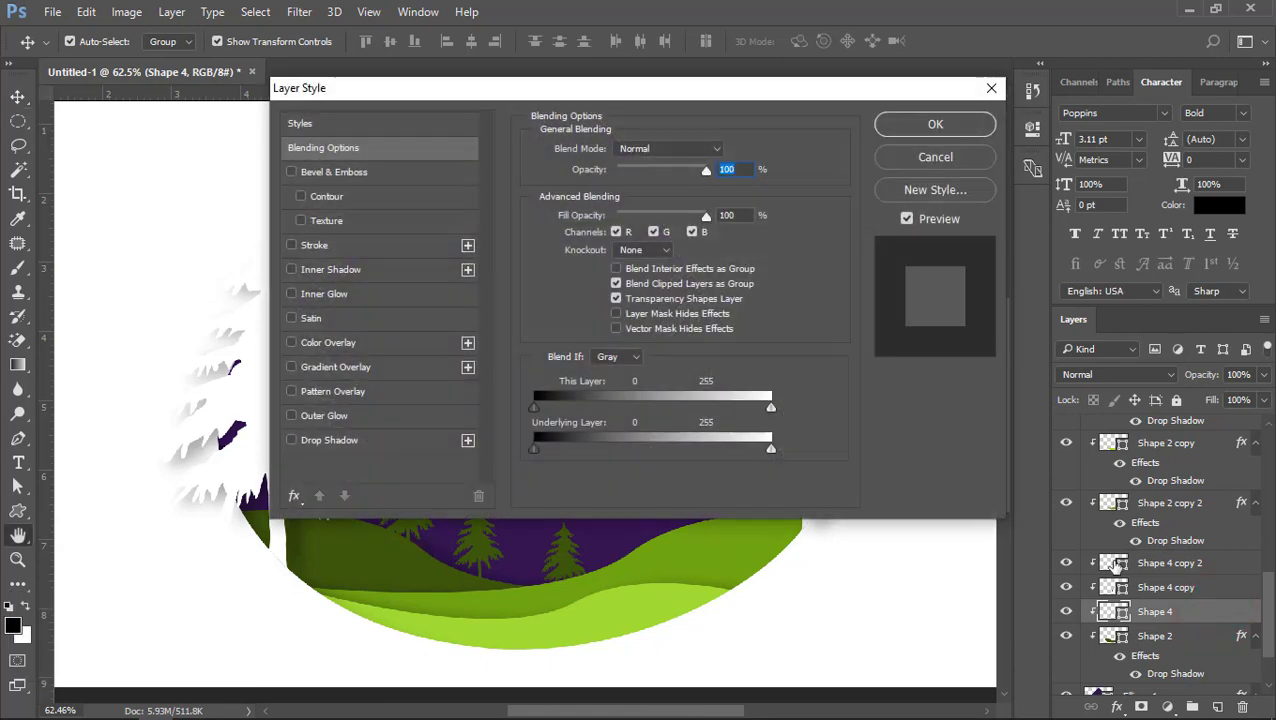
{"action": "left_click_drag", "start_coordinate": [393, 85], "coordinate": [837, 154]}
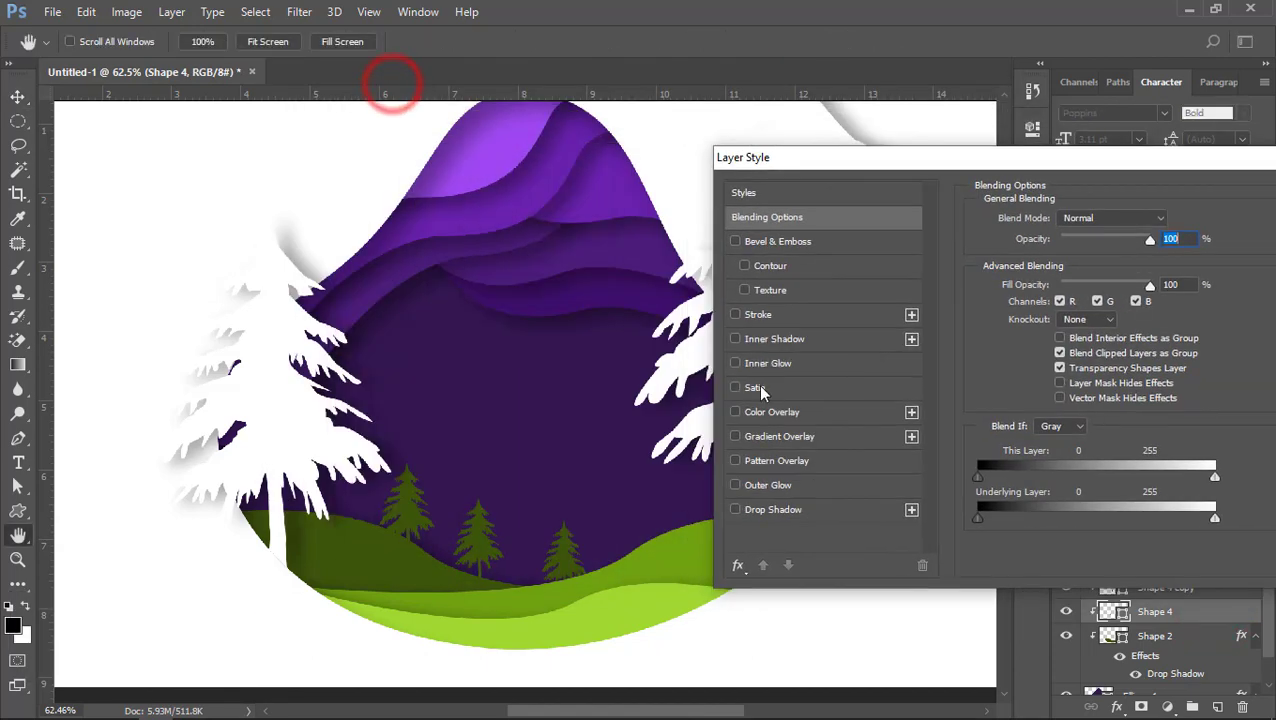
{"action": "left_click", "coordinate": [774, 507]}
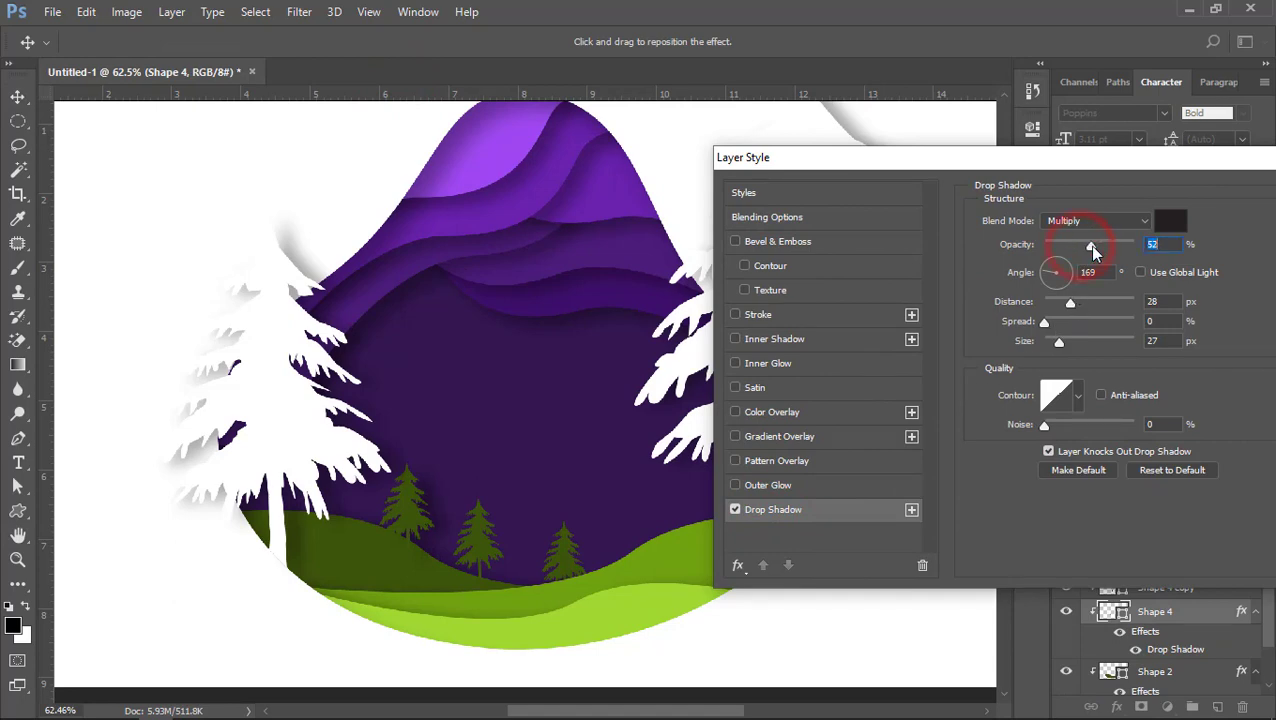
{"action": "mouse_move", "coordinate": [1068, 299]}
{"action": "left_mouse_down"}
{"action": "mouse_move", "coordinate": [1057, 342]}
{"action": "mouse_move", "coordinate": [1064, 304]}
{"action": "left_mouse_up"}
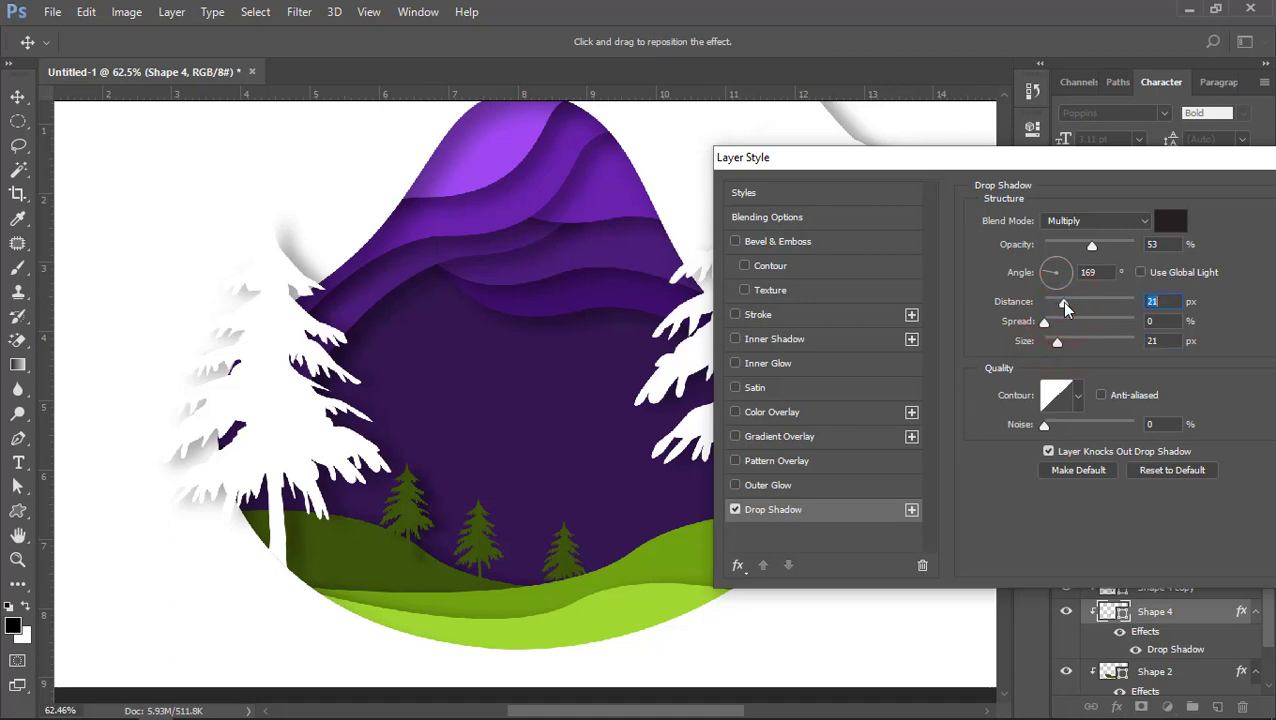
{"action": "left_click_drag", "start_coordinate": [1179, 161], "coordinate": [1078, 203]}
{"action": "left_click", "coordinate": [1225, 236]}
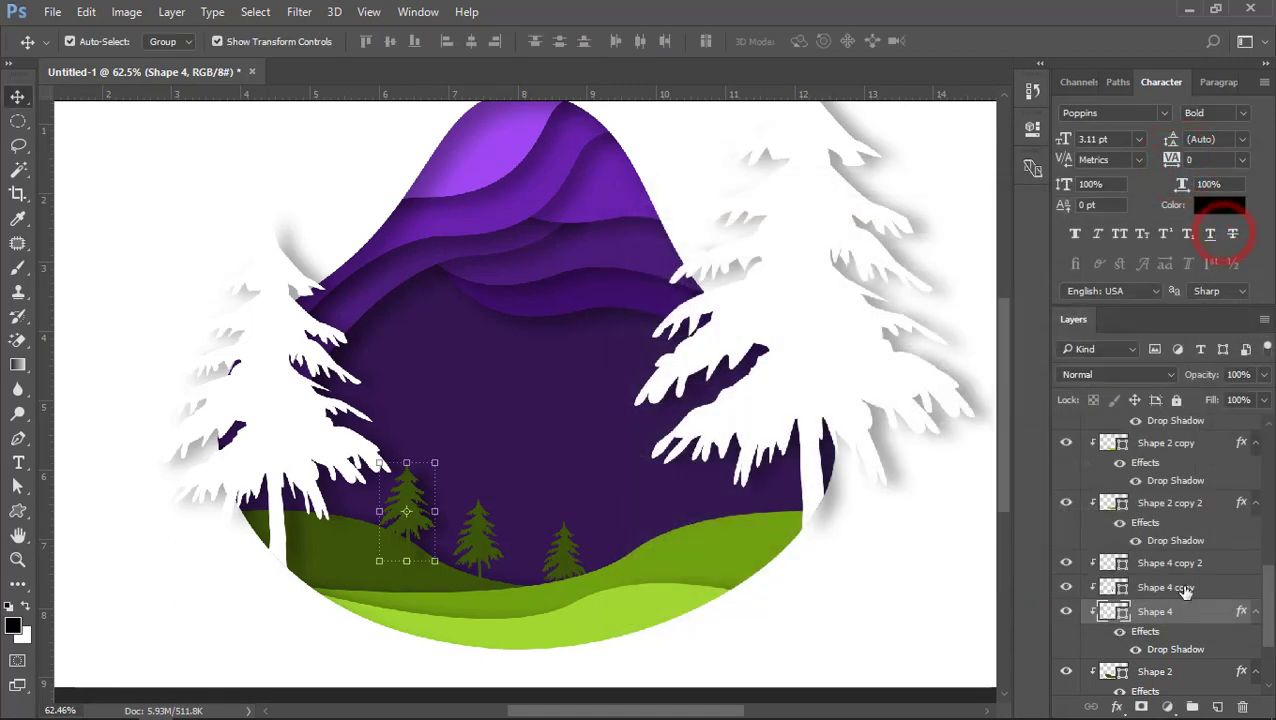
Copy the leftmost small pine's layer style and paste it onto the other two dark green pines
{"action": "right_click", "coordinate": [1182, 611]}
{"action": "left_click", "coordinate": [935, 432]}
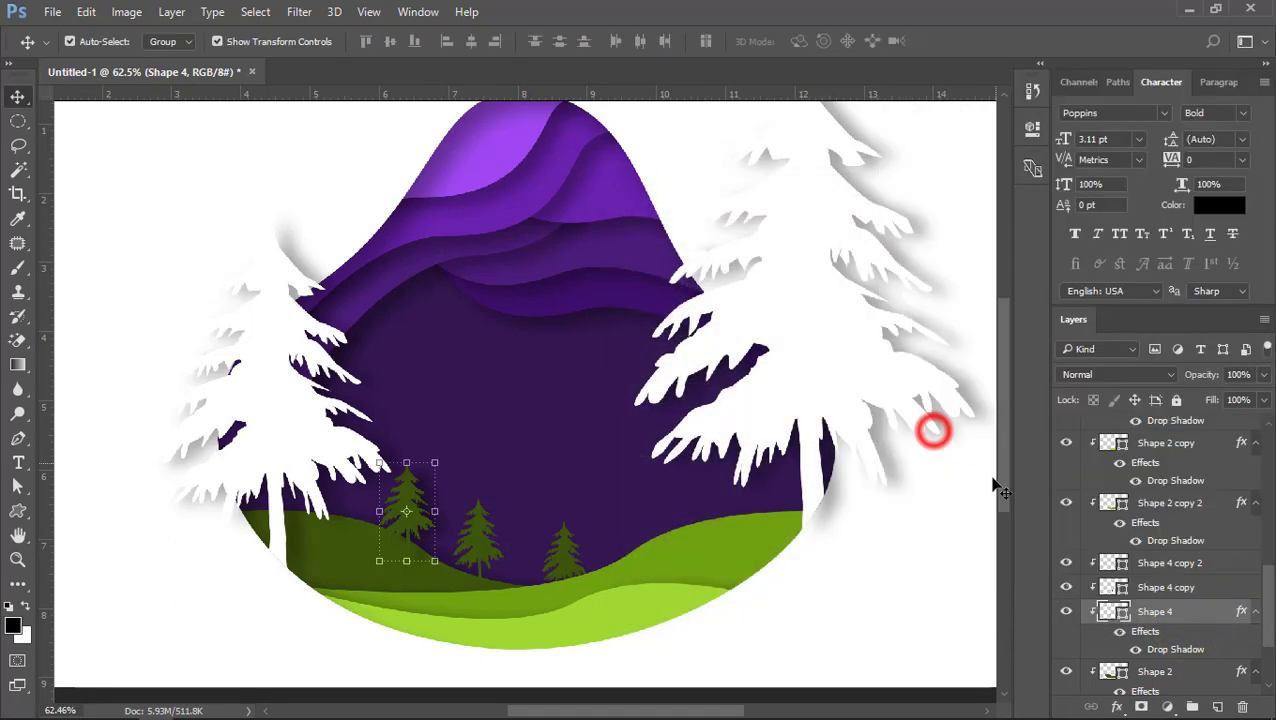
{"action": "left_click", "coordinate": [565, 565]}
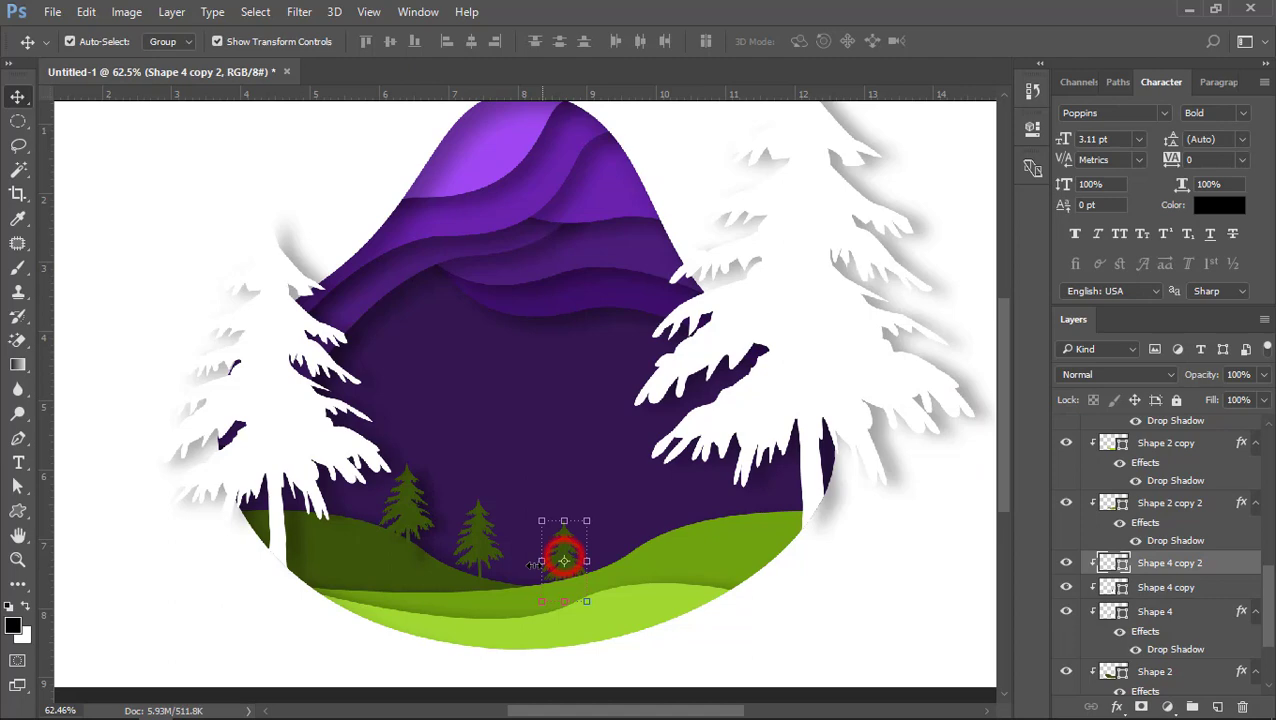
{"action": "left_click", "coordinate": [480, 542], "text": "shift"}
{"action": "right_click", "coordinate": [1200, 562]}
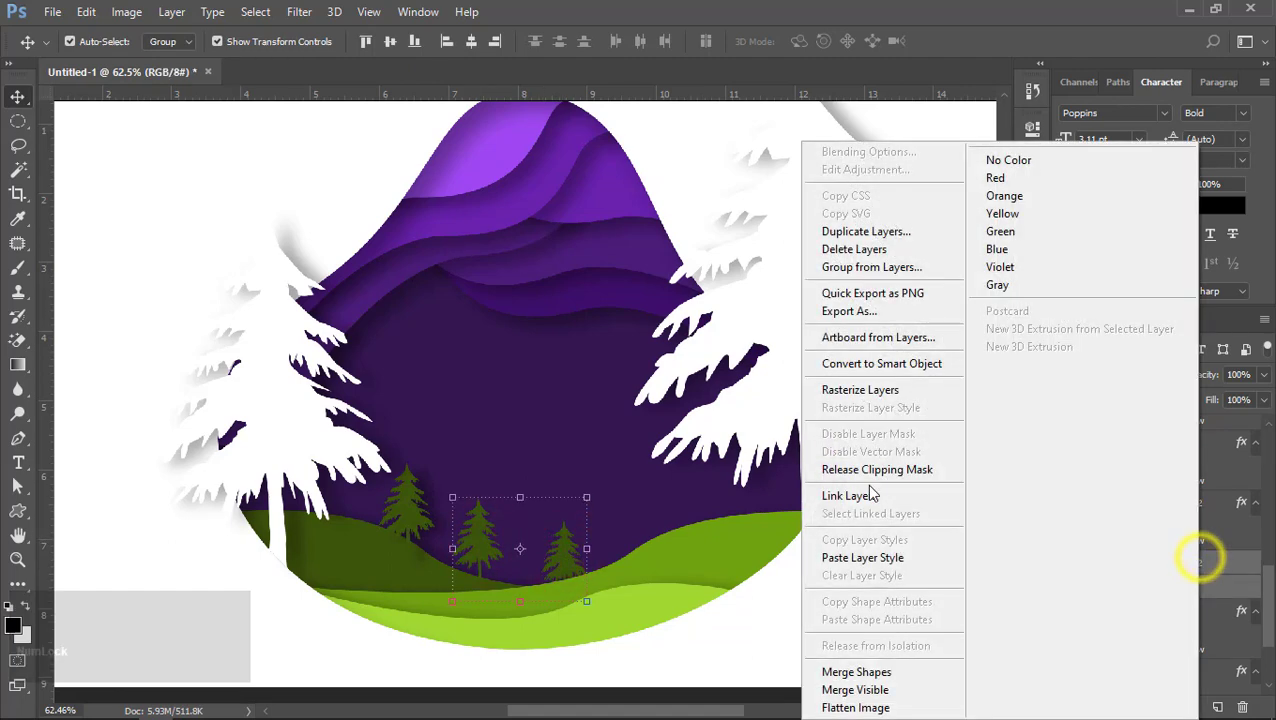
{"action": "left_click", "coordinate": [829, 555]}
{"action": "left_click", "coordinate": [855, 606]}
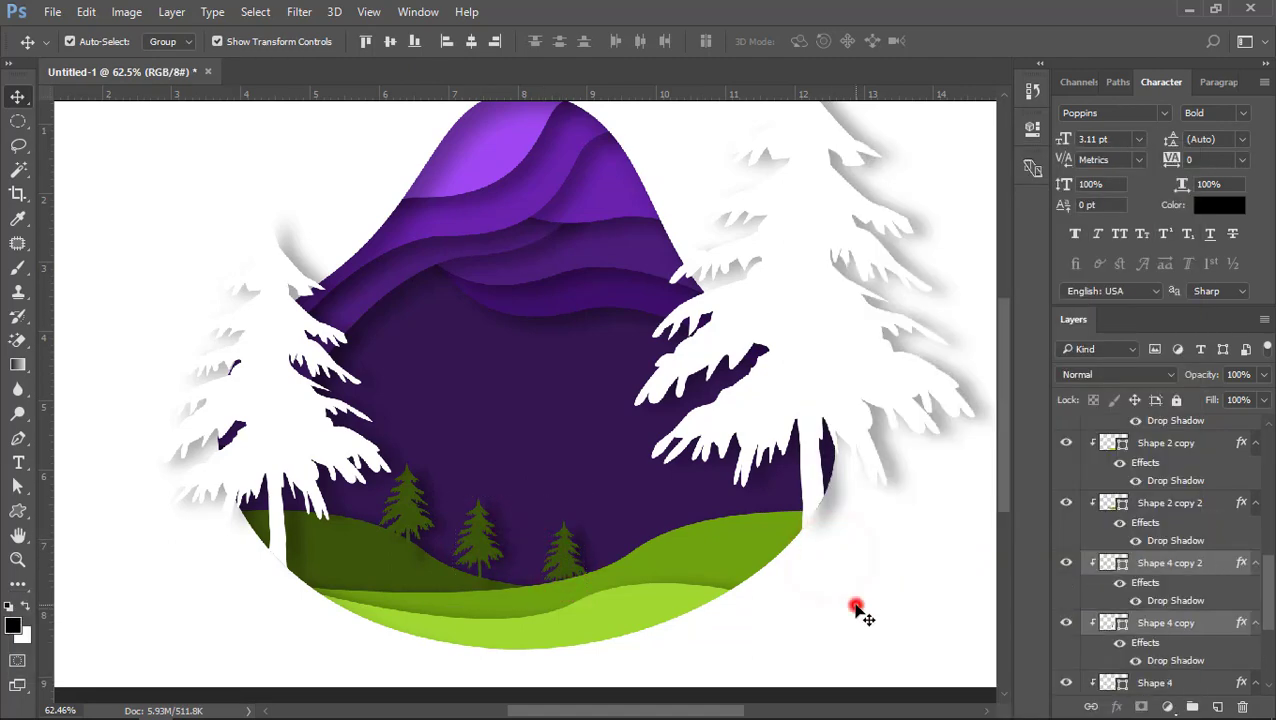
Duplicate the middle small pine, enlarge it in front of the leftmost pine, and recolour it #70a210, sampled from the mid-green hill
{"action": "left_click", "coordinate": [473, 534]}
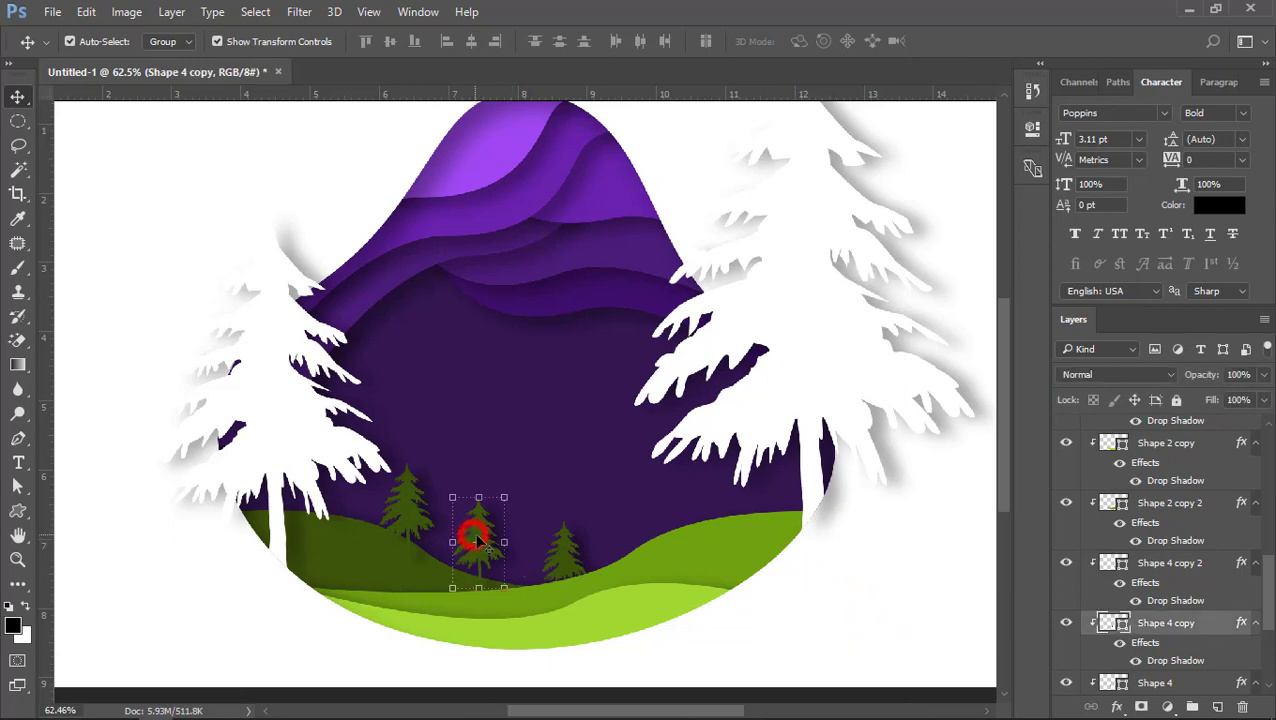
{"action": "left_click_drag", "start_coordinate": [478, 523], "coordinate": [488, 473], "text": "alt"}
{"action": "double_click", "coordinate": [459, 517]}
{"action": "left_click_drag", "start_coordinate": [447, 521], "coordinate": [378, 527]}
{"action": "double_click", "coordinate": [1113, 623]}
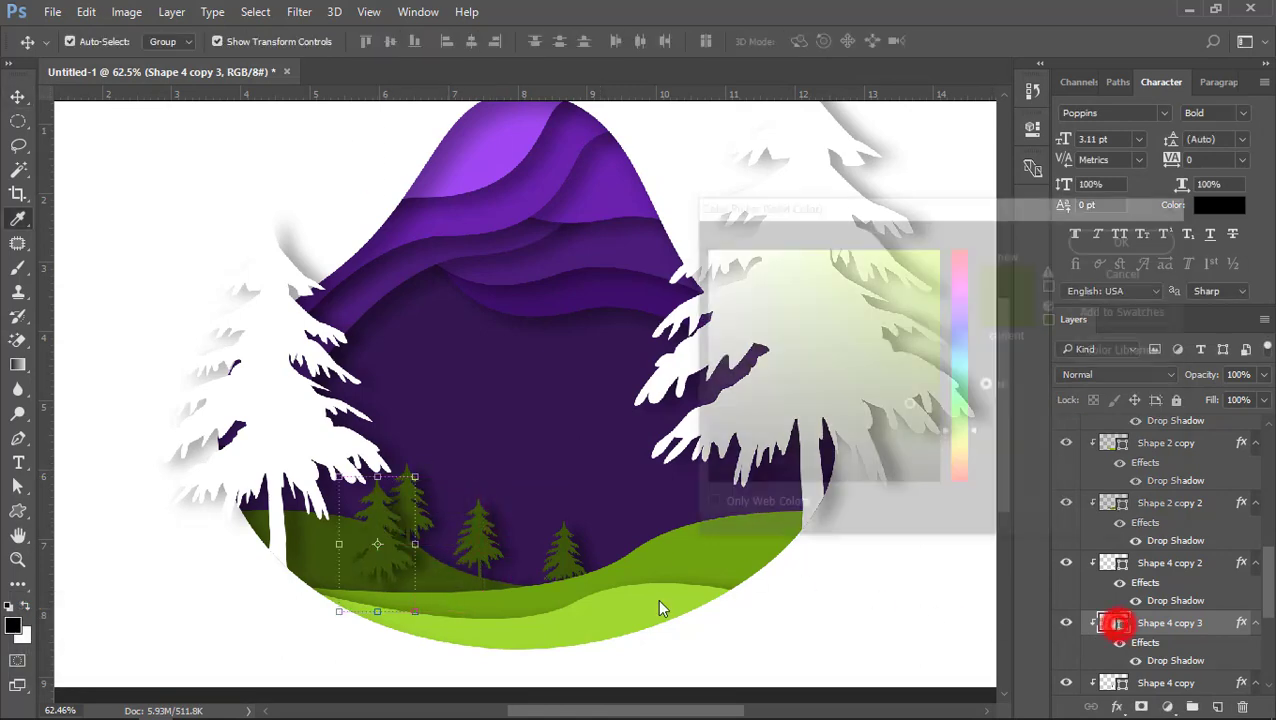
{"action": "left_click", "coordinate": [523, 597]}
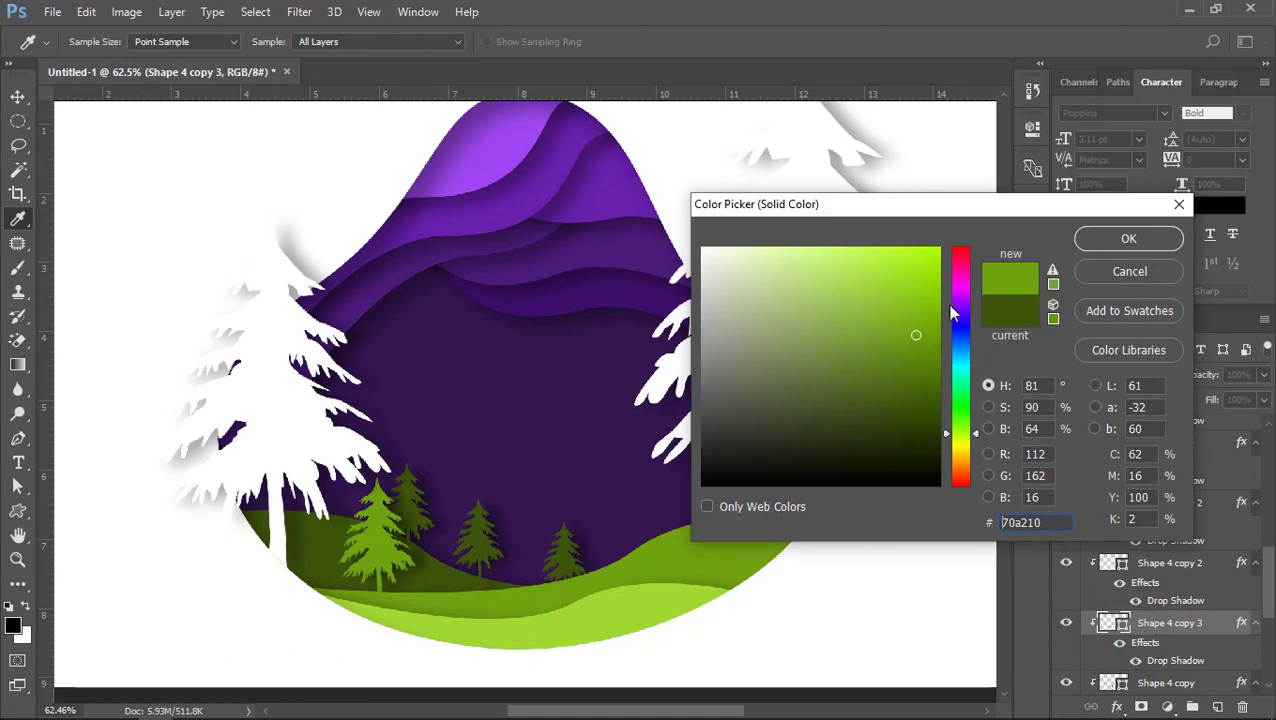
{"action": "left_click", "coordinate": [1127, 242]}
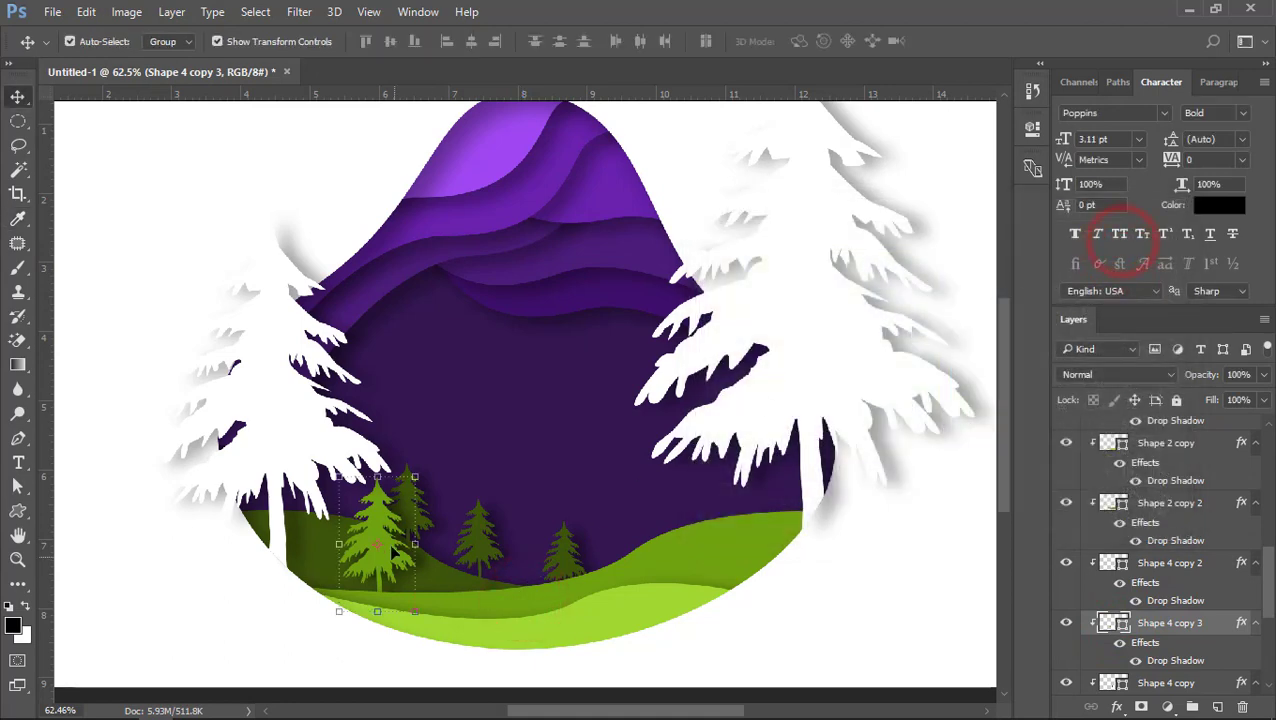
Duplicate the mid-green pine onto the right-hand slope of the mid-green hill and scale it down slightly
{"action": "left_click", "coordinate": [382, 525]}
{"action": "left_click_drag", "start_coordinate": [368, 521], "coordinate": [623, 487]}
{"action": "left_click_drag", "start_coordinate": [663, 442], "coordinate": [654, 459]}
{"action": "double_click", "coordinate": [618, 491]}
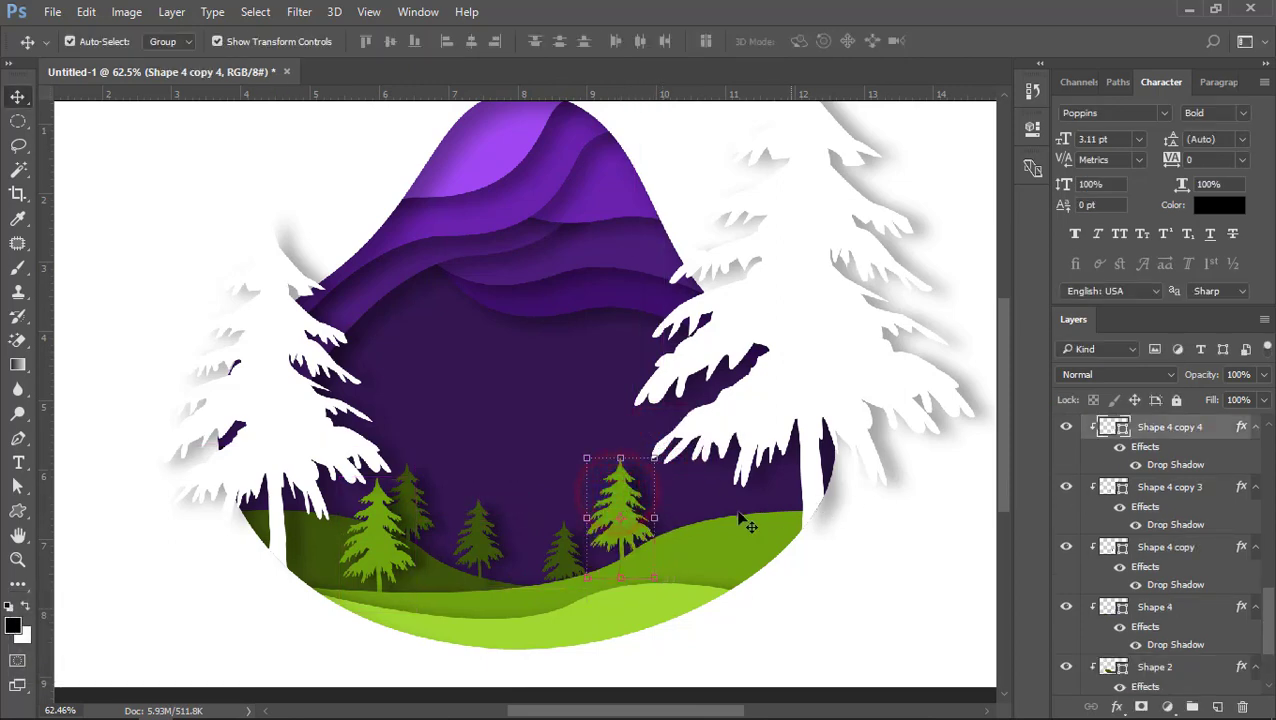
Duplicate the left mid-green pine just to its right and restack the copy directly above Shape 2 copy 2
{"action": "left_click", "coordinate": [375, 545]}
{"action": "left_click_drag", "start_coordinate": [379, 521], "coordinate": [486, 551]}
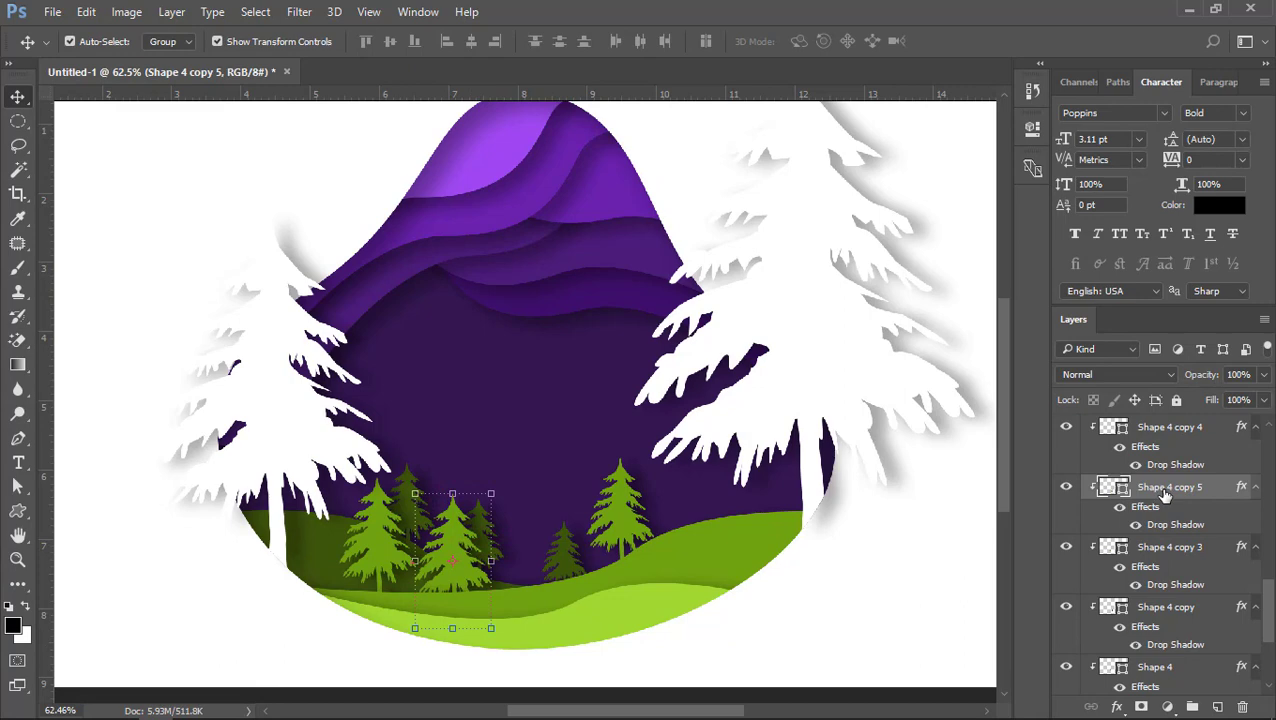
{"action": "key", "text": "ctrl"}
{"action": "key", "text": "ctrl"}
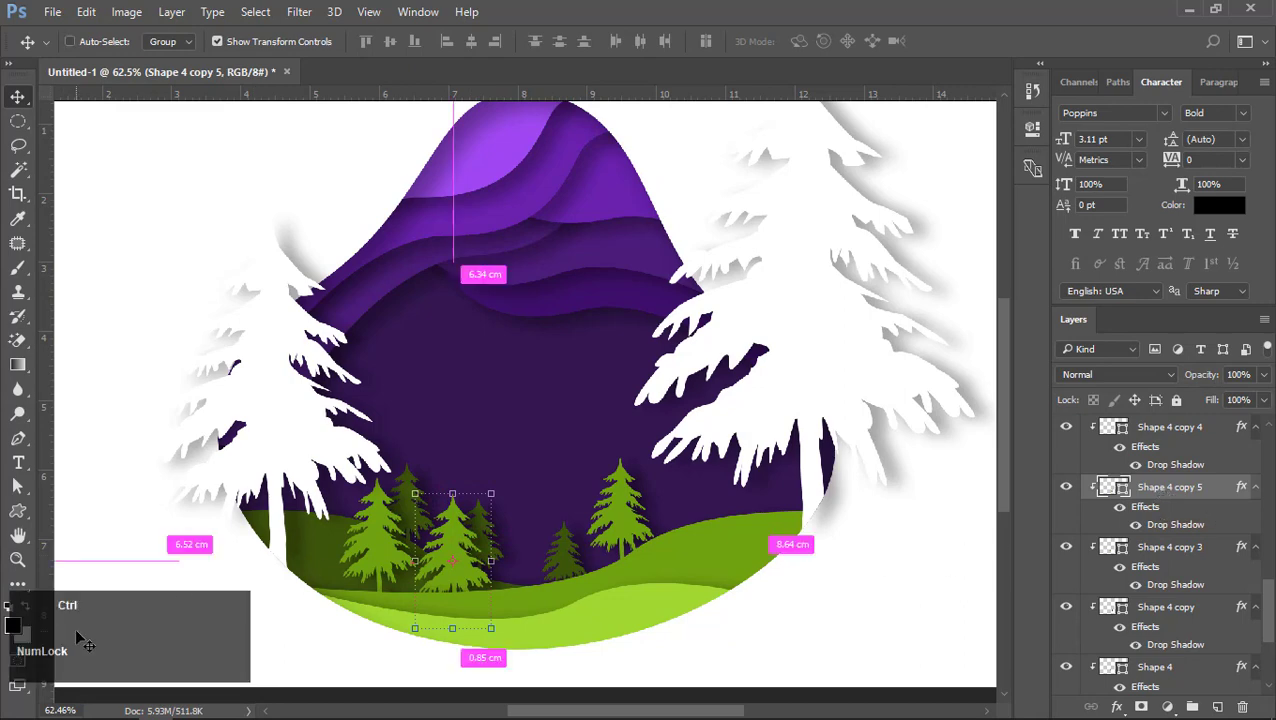
{"action": "key", "text": "ctrl+bracketright"}
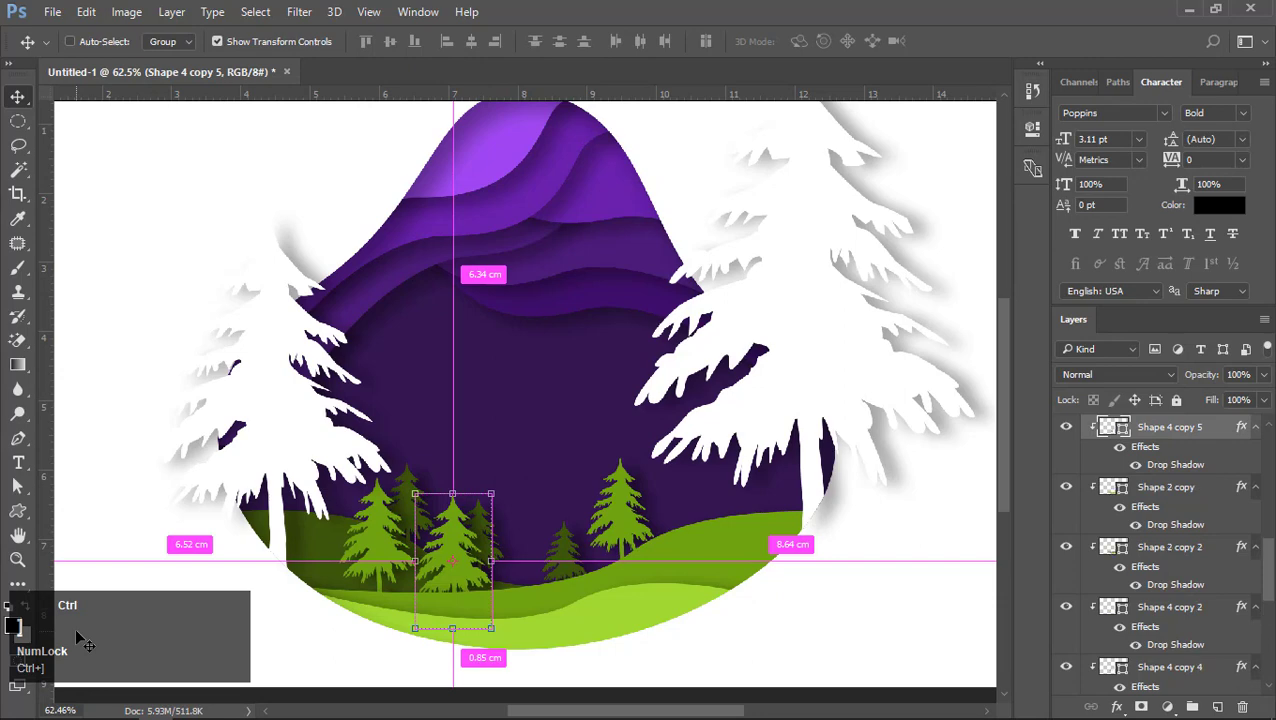
{"action": "scroll", "coordinate": [79, 640], "scroll_direction": "up", "scroll_amount": 1}
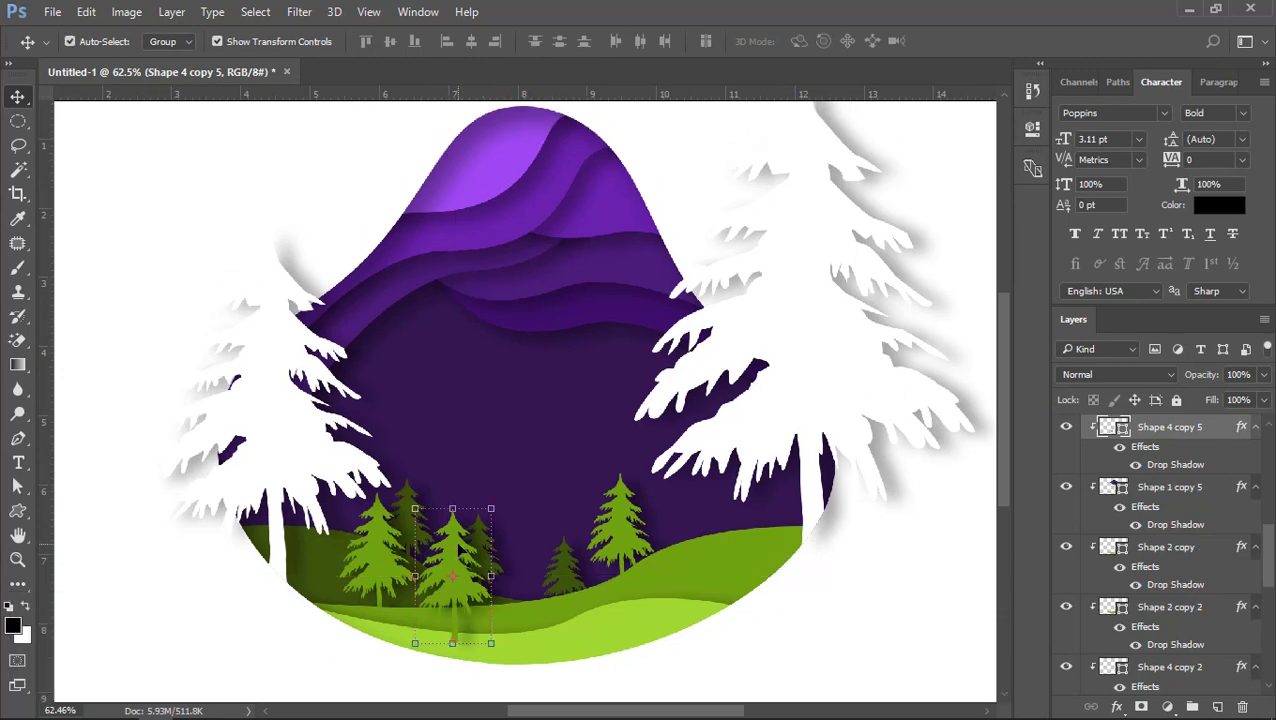
{"action": "left_click_drag", "start_coordinate": [456, 541], "coordinate": [455, 551]}
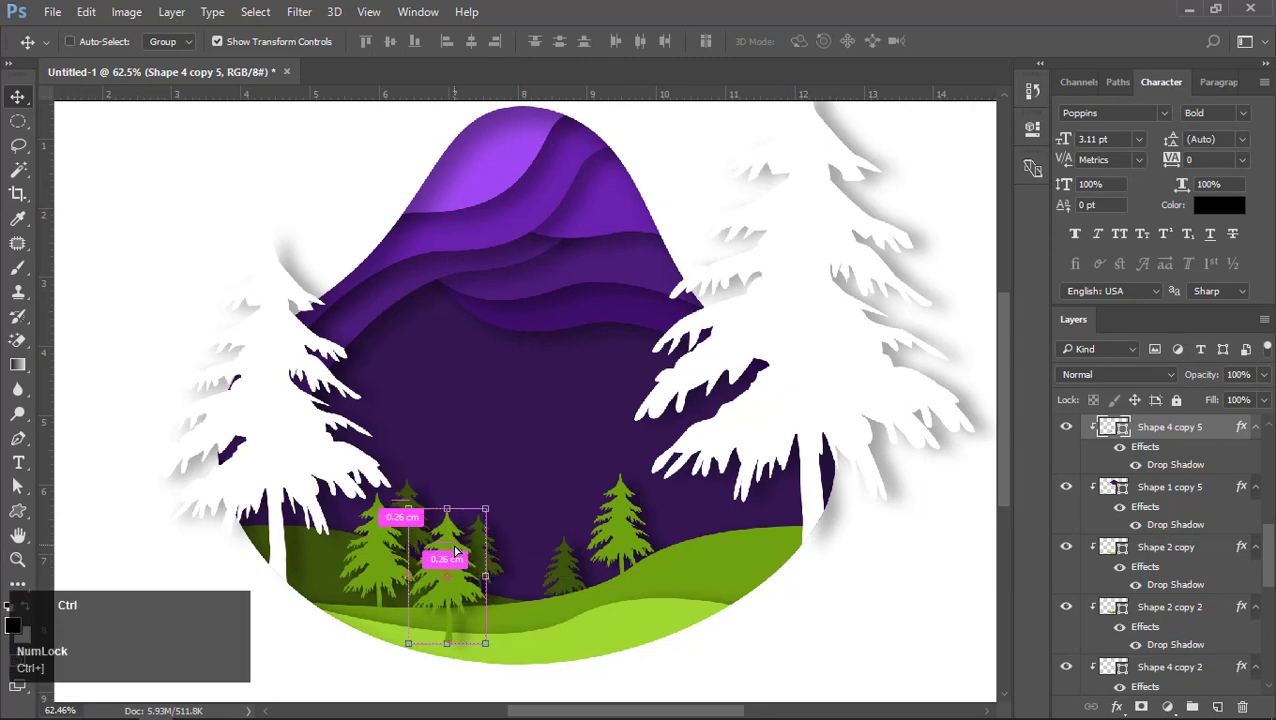
{"action": "key", "text": "ctrl+bracketleft"}
{"action": "key", "text": "ctrl+bracketleft"}
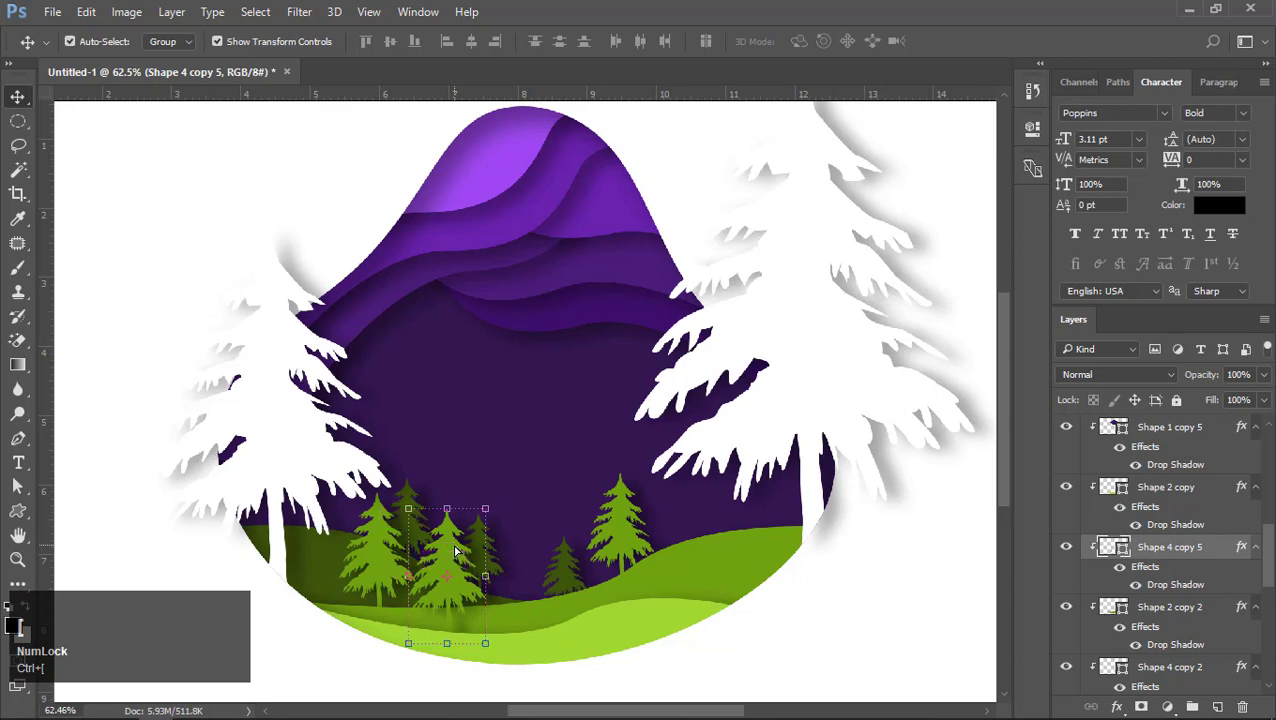
Recolour the restacked pine #a0d932, sampled from the light green hill, and scale it to about 128%
{"action": "double_click", "coordinate": [1113, 546]}
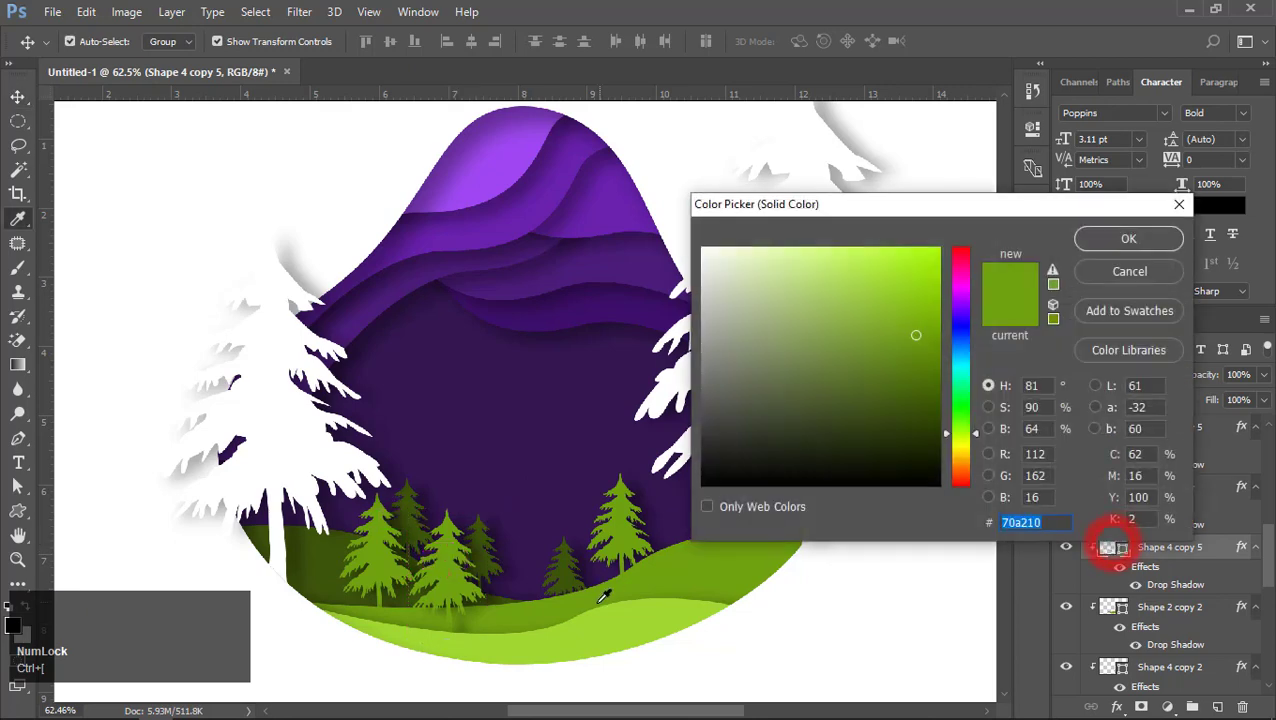
{"action": "left_click", "coordinate": [584, 619]}
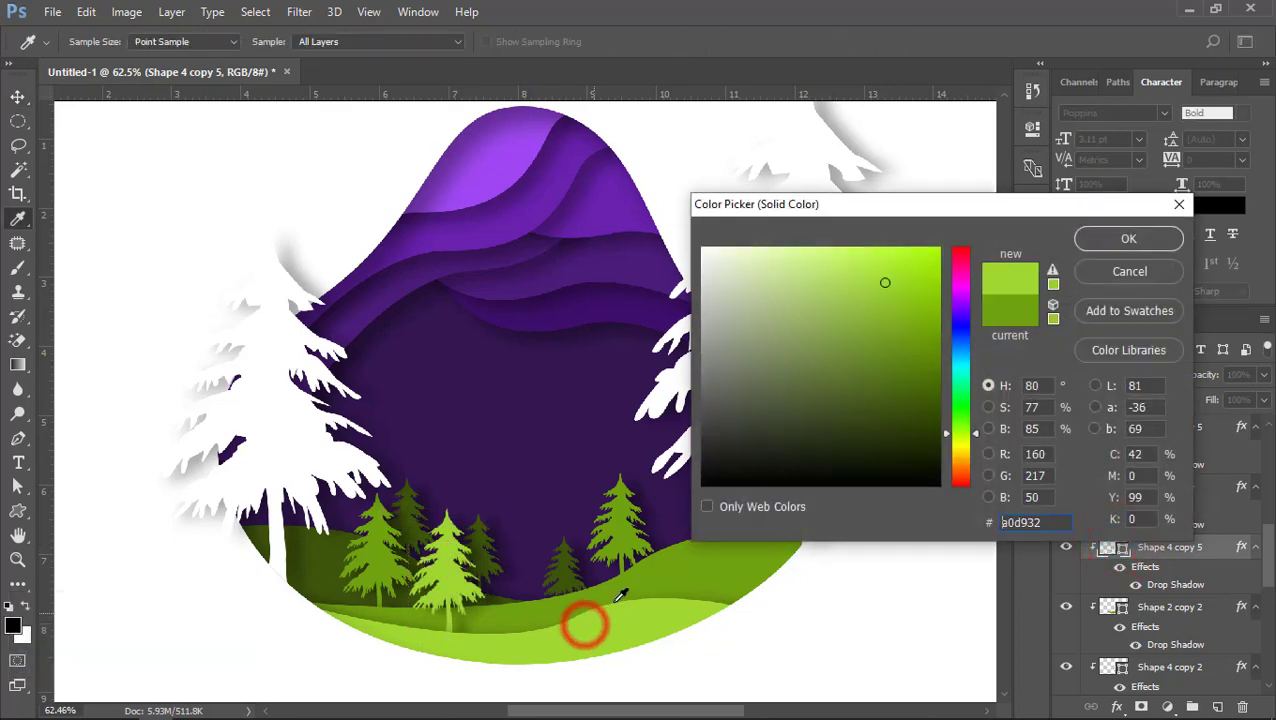
{"action": "left_click", "coordinate": [1100, 239]}
{"action": "key", "text": "ctrl+t"}
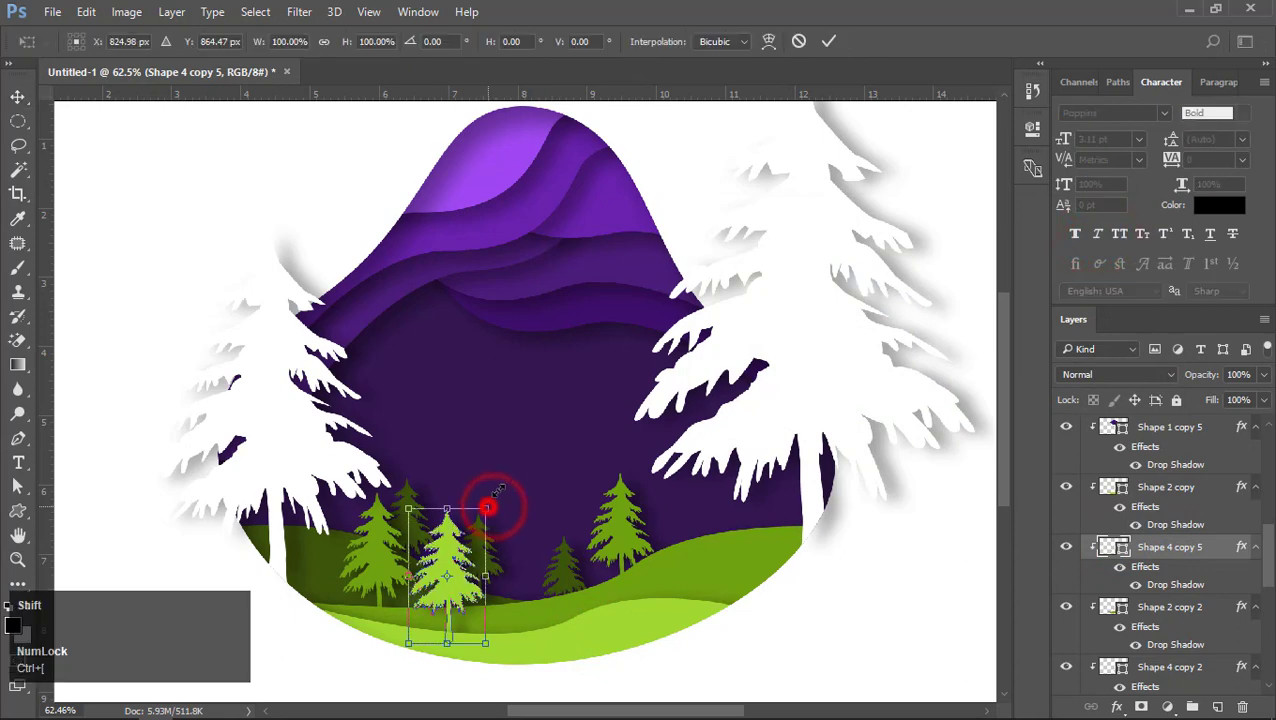
{"action": "left_click_drag", "start_coordinate": [487, 508], "coordinate": [507, 469]}
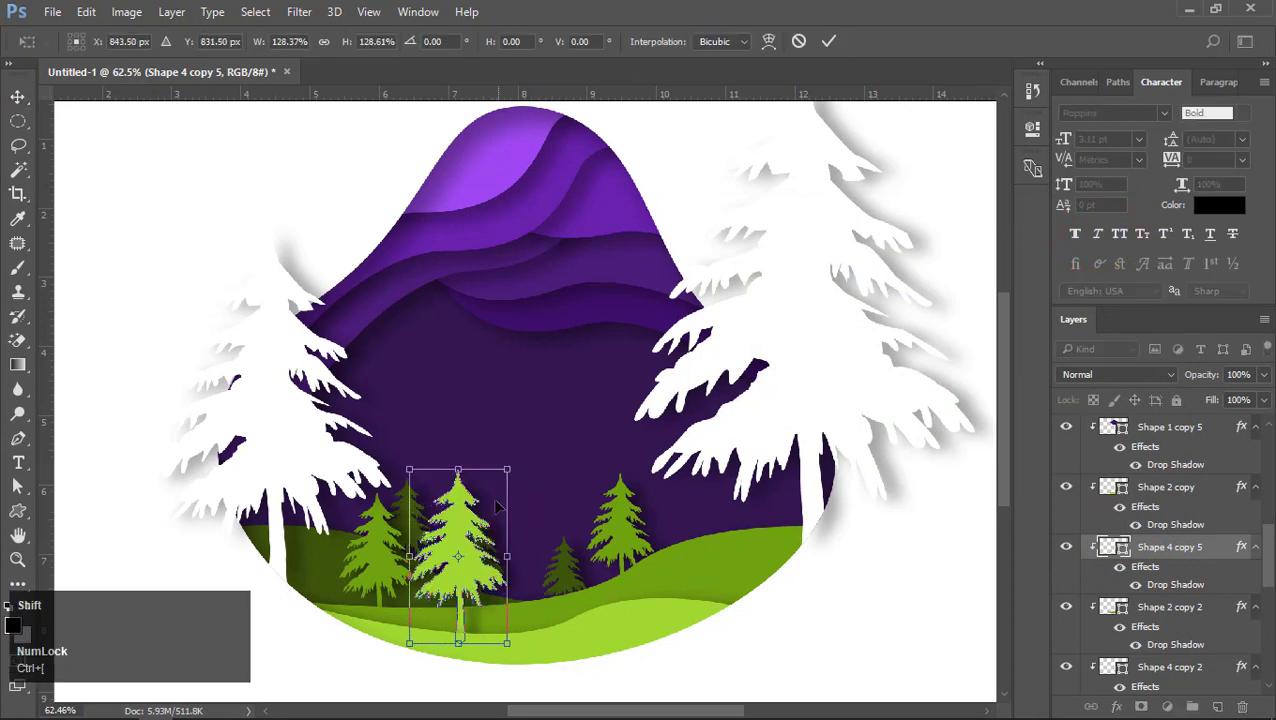
{"action": "double_click", "coordinate": [465, 512]}
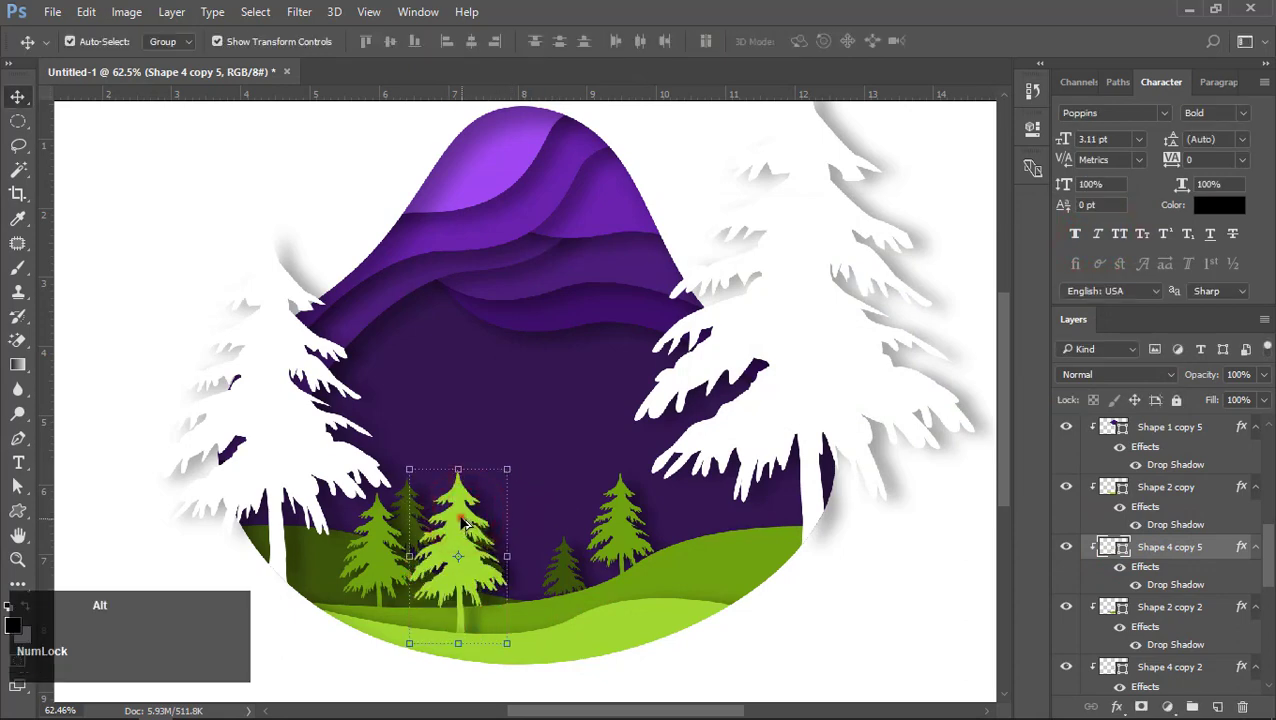
Duplicate the light green pine to the right, in front of the small dark green pine, and enlarge the copy
{"action": "left_click_drag", "start_coordinate": [465, 522], "coordinate": [570, 530]}
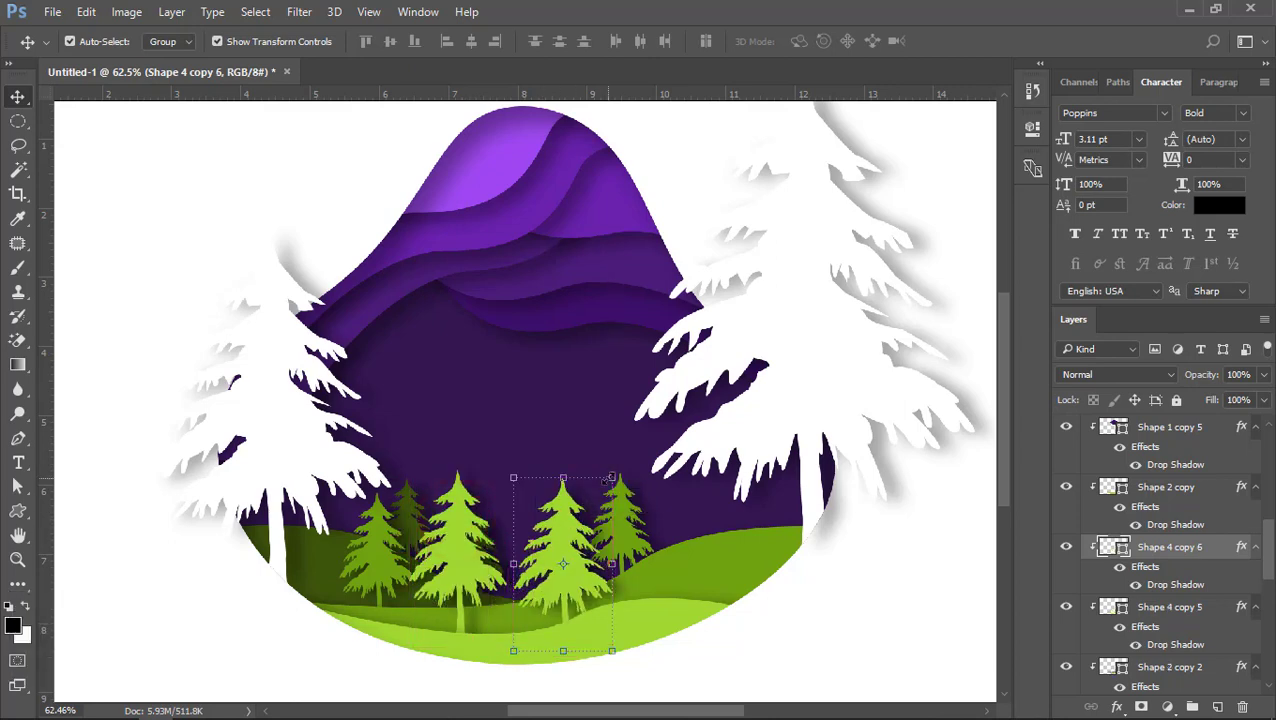
{"action": "key", "text": "ctrl+t"}
{"action": "left_click_drag", "start_coordinate": [611, 478], "coordinate": [648, 414]}
{"action": "double_click", "coordinate": [572, 497]}
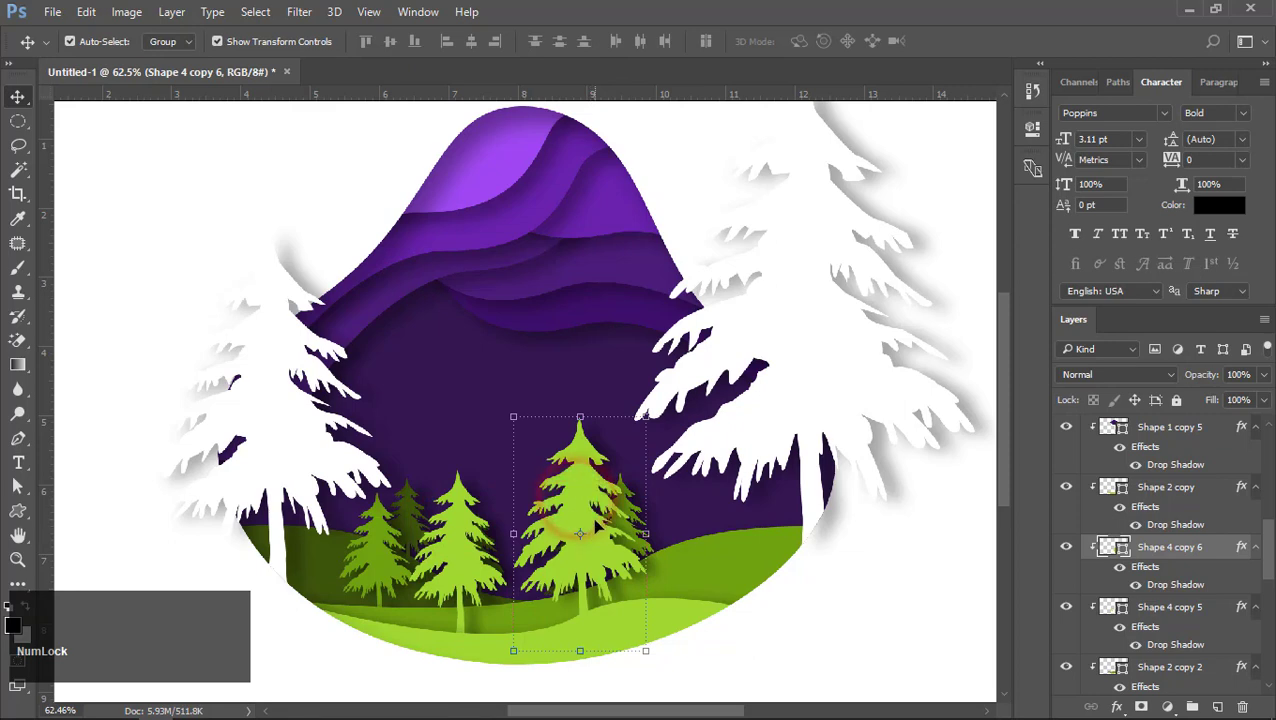
{"action": "scroll", "coordinate": [596, 524], "scroll_direction": "down", "scroll_amount": 3}
{"action": "left_click", "coordinate": [828, 521]}
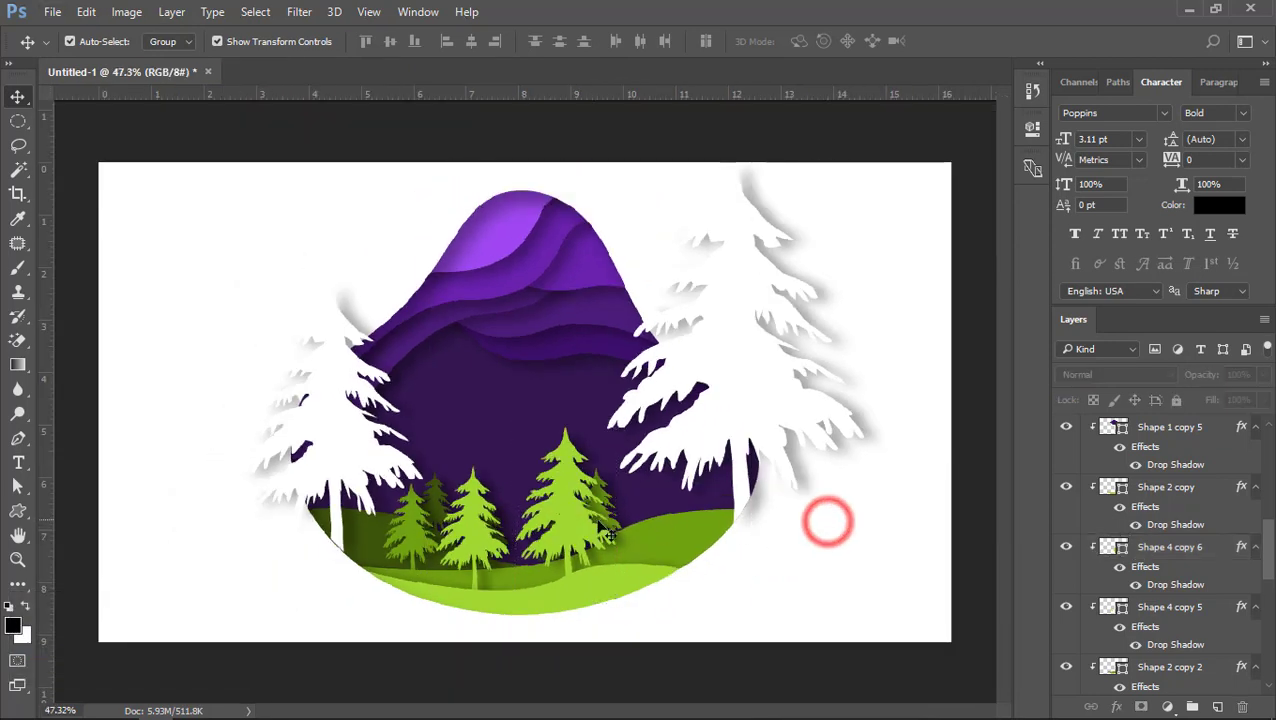
Duplicate the large light green pine beside the right white tree, scaling the copy to about 126% and then back by about 85%
{"action": "left_click_drag", "start_coordinate": [574, 520], "coordinate": [658, 493]}
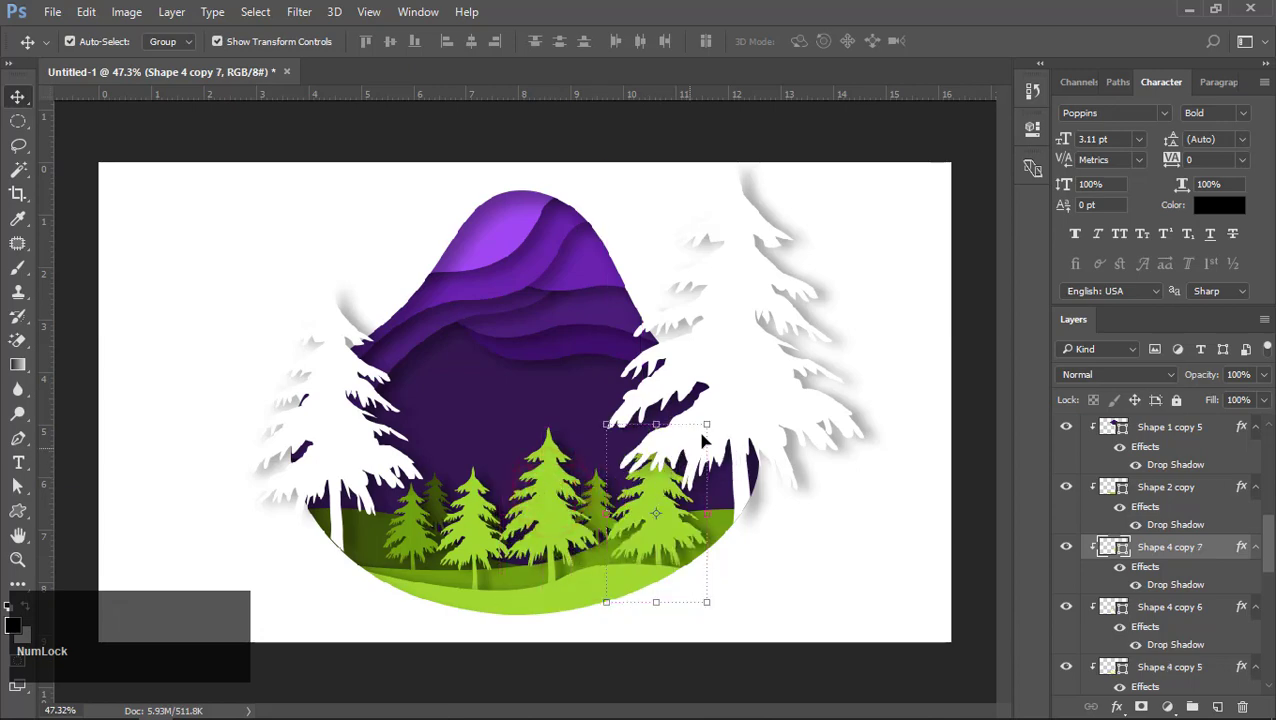
{"action": "left_click_drag", "start_coordinate": [707, 426], "coordinate": [732, 379]}
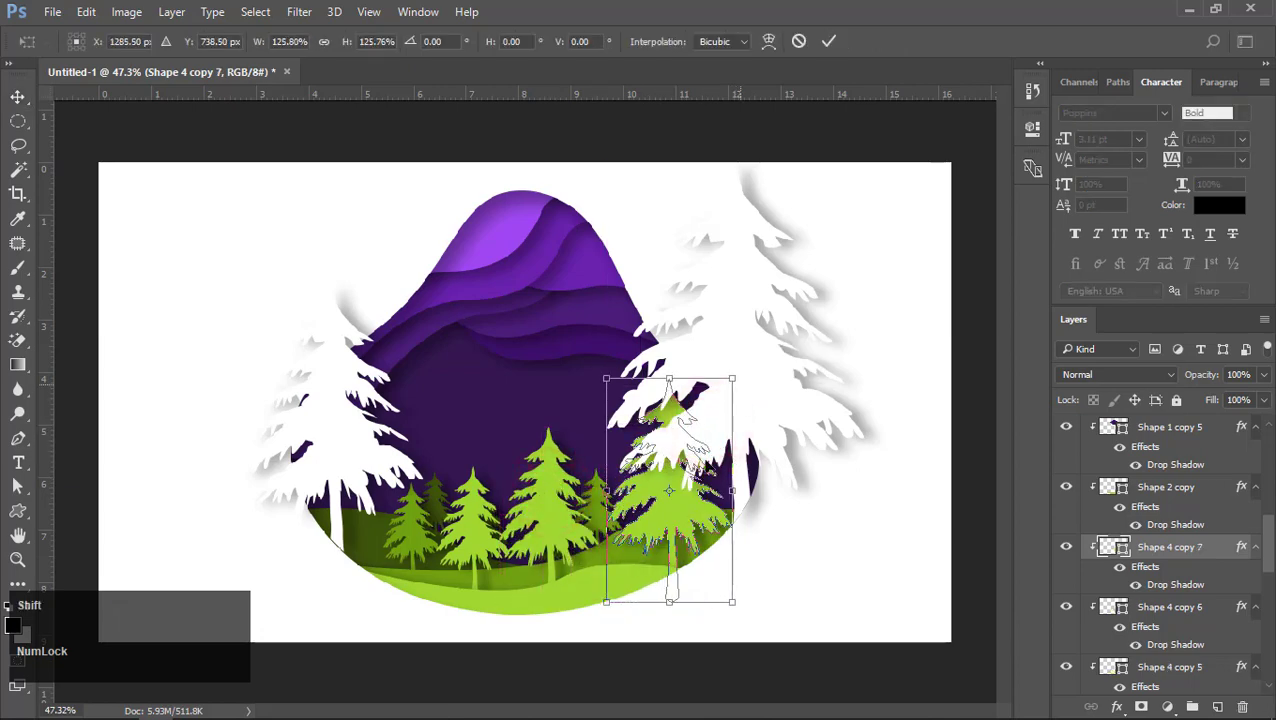
{"action": "double_click", "coordinate": [689, 499]}
{"action": "left_click_drag", "start_coordinate": [692, 512], "coordinate": [668, 520]}
{"action": "left_click_drag", "start_coordinate": [704, 381], "coordinate": [686, 412]}
{"action": "double_click", "coordinate": [649, 521]}
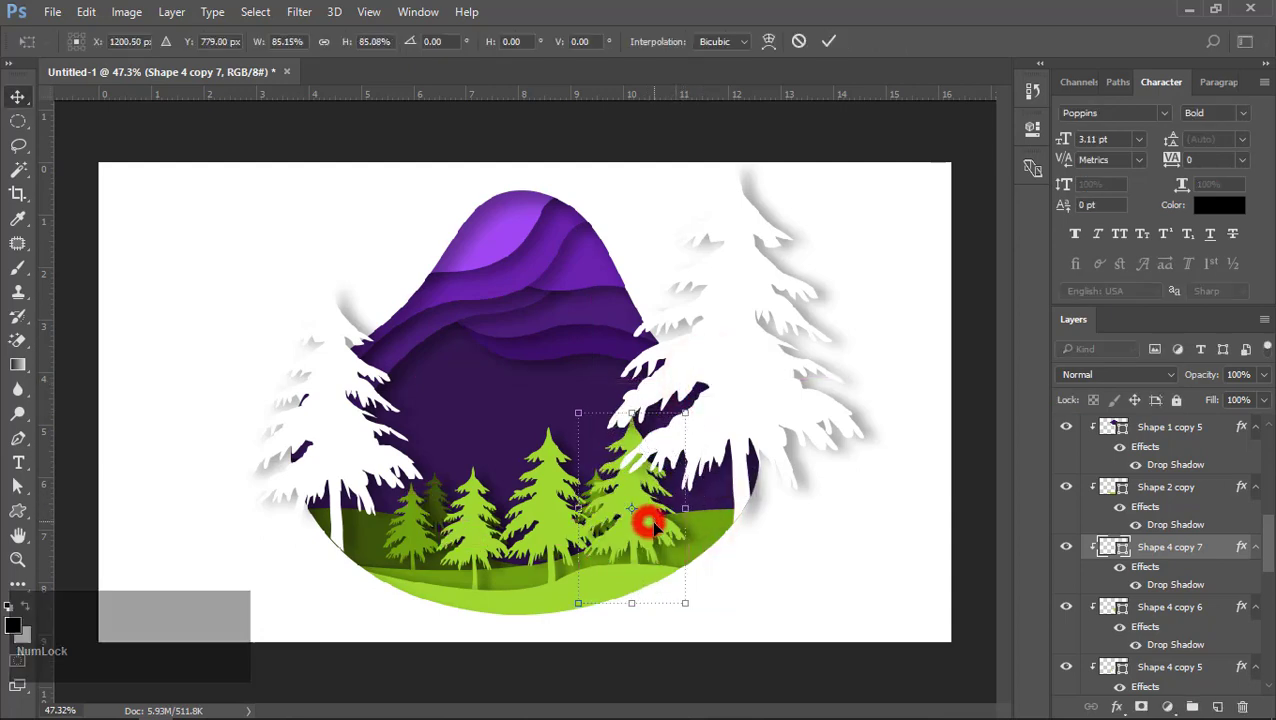
Nudge the left mid-green and light green pines slightly left, and shrink the middle light green pine between its two light green neighbours
{"action": "left_click_drag", "start_coordinate": [549, 515], "coordinate": [543, 521]}
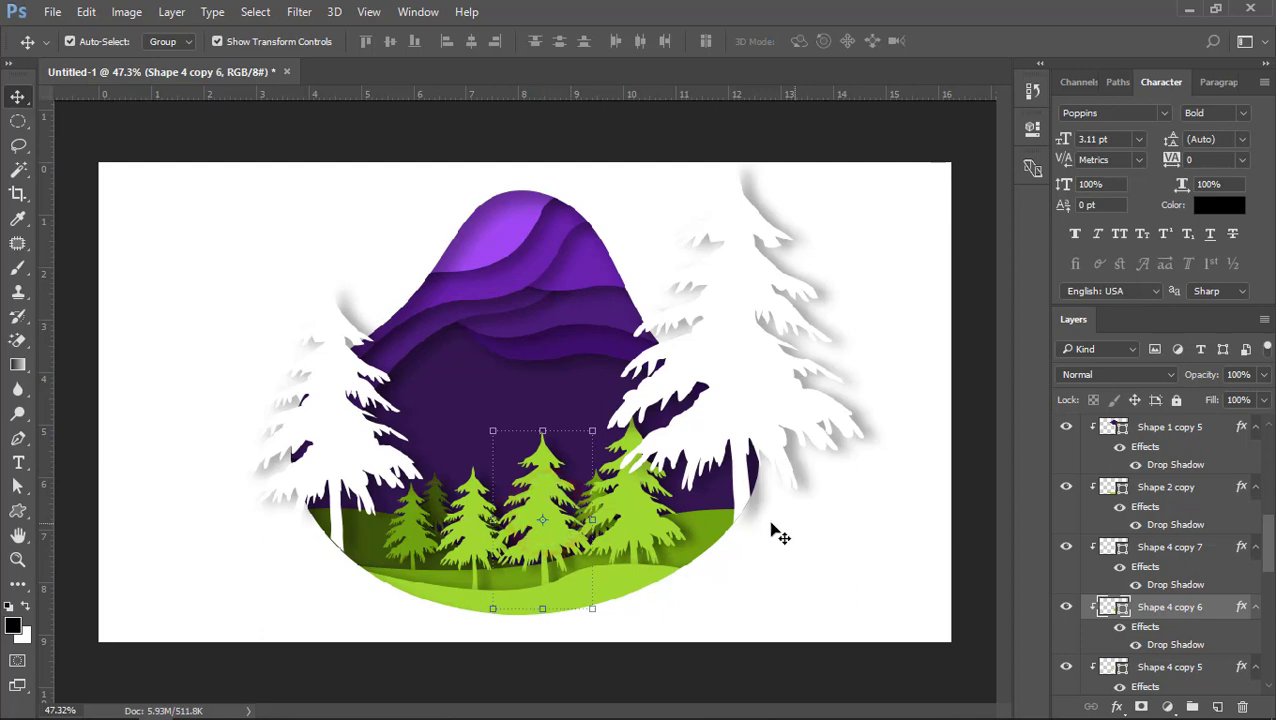
{"action": "left_click_drag", "start_coordinate": [466, 519], "coordinate": [387, 534]}
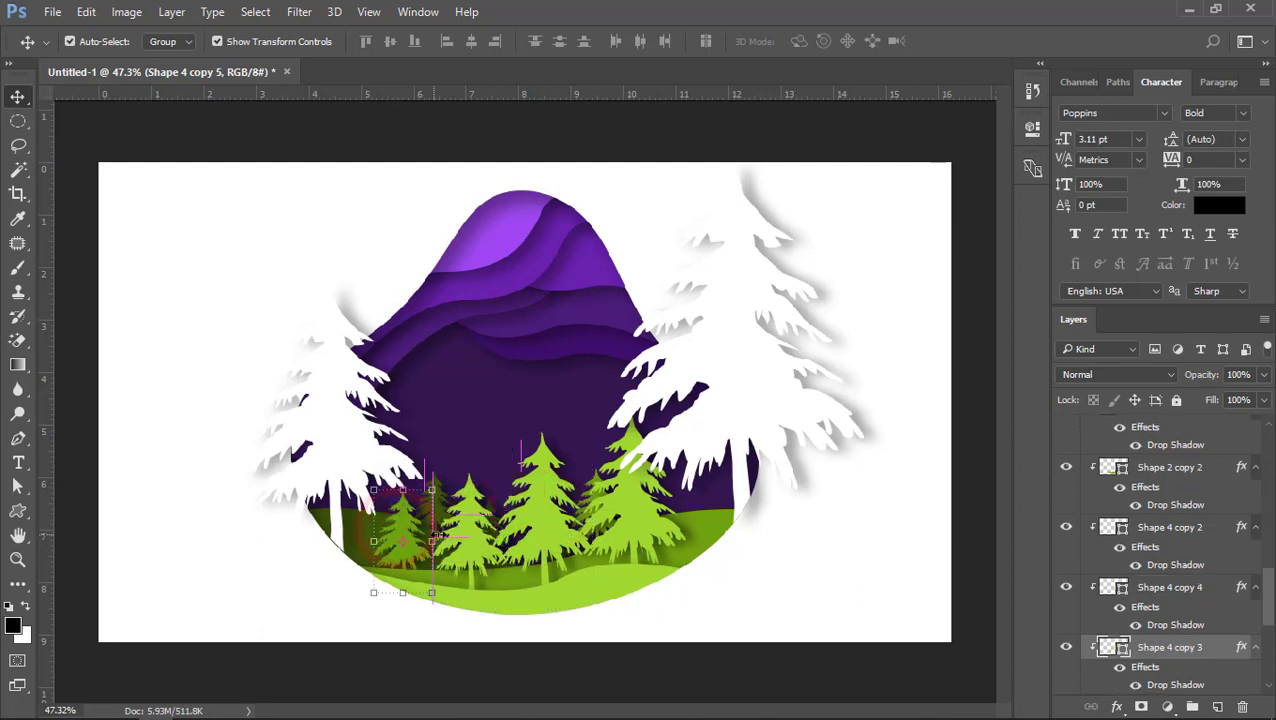
{"action": "left_click", "coordinate": [545, 537]}
{"action": "left_click_drag", "start_coordinate": [598, 432], "coordinate": [580, 447]}
{"action": "double_click", "coordinate": [551, 491]}
{"action": "left_click_drag", "start_coordinate": [551, 490], "coordinate": [548, 515]}
{"action": "left_click", "coordinate": [824, 551]}
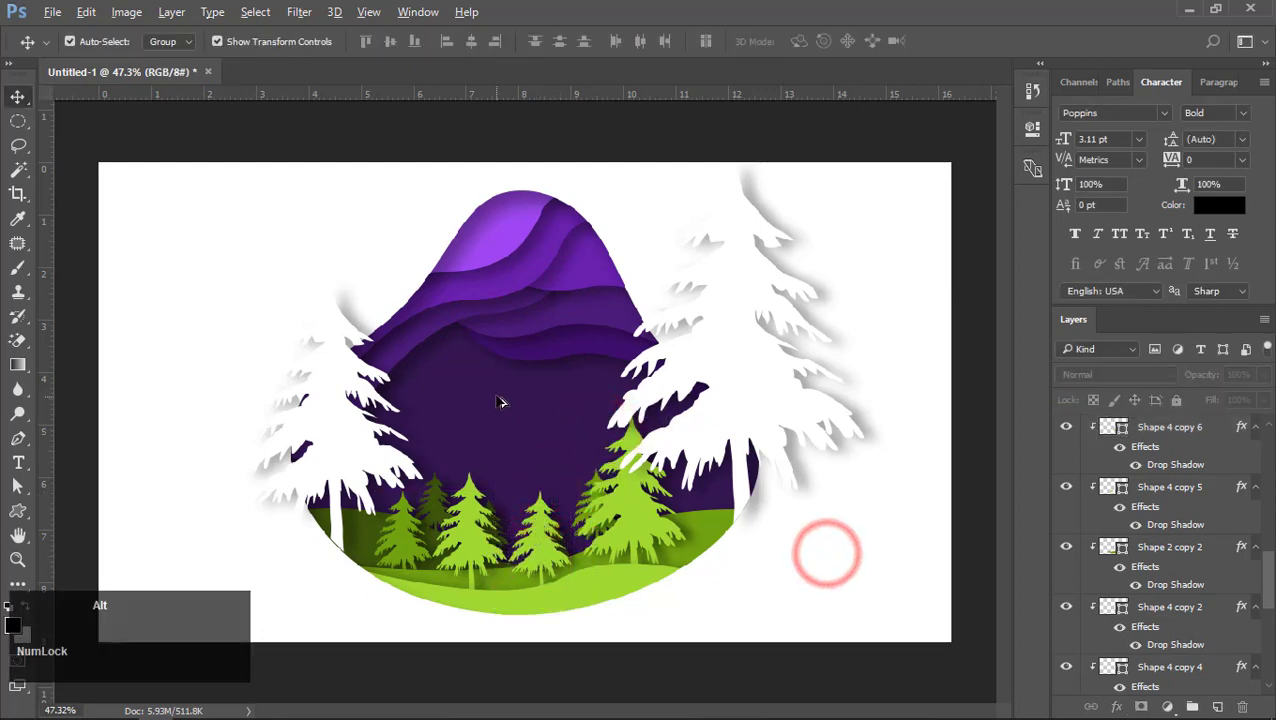
Add a layer directly above the purple blob and draw a circle about 188 px wide in the dark sky above the middle pines
{"action": "scroll", "coordinate": [497, 397], "scroll_direction": "up", "scroll_amount": 1}
{"action": "scroll", "coordinate": [497, 397], "scroll_direction": "down", "scroll_amount": 1}
{"action": "scroll", "coordinate": [500, 402], "scroll_direction": "down", "scroll_amount": 1}
{"action": "left_click", "coordinate": [525, 400]}
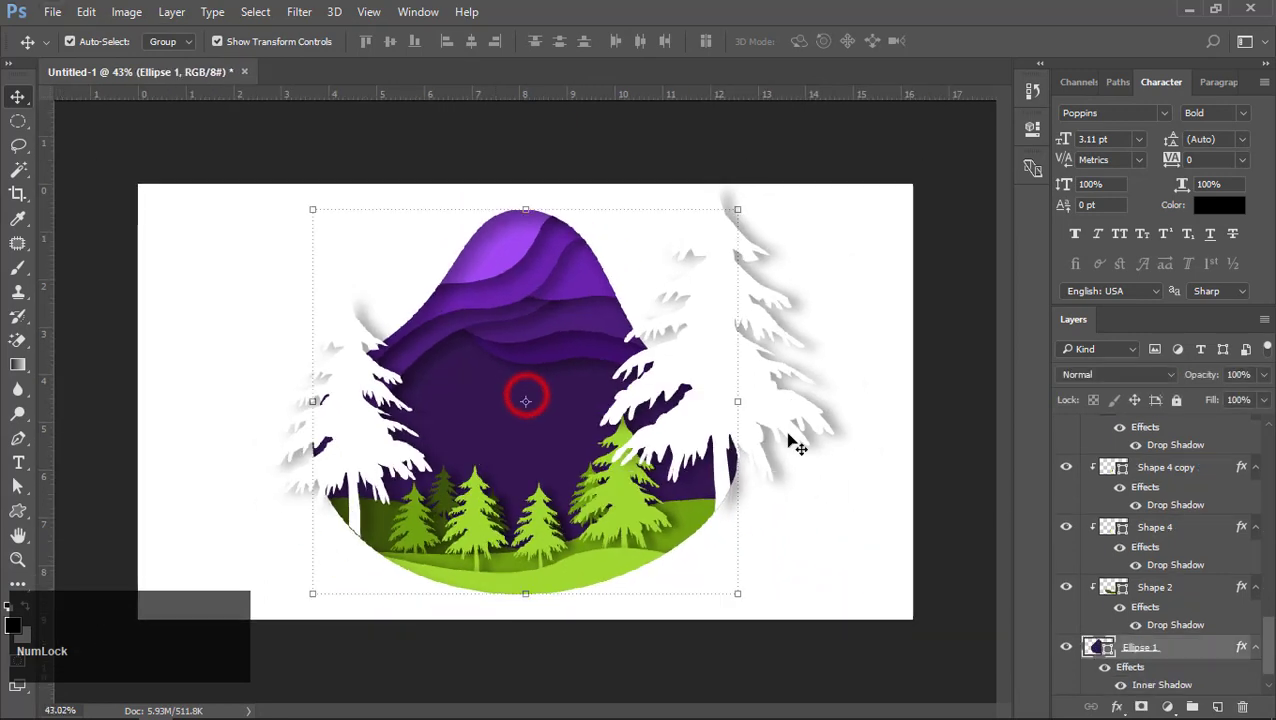
{"action": "scroll", "coordinate": [1102, 574], "scroll_direction": "down", "scroll_amount": 1}
{"action": "left_click", "coordinate": [1219, 707]}
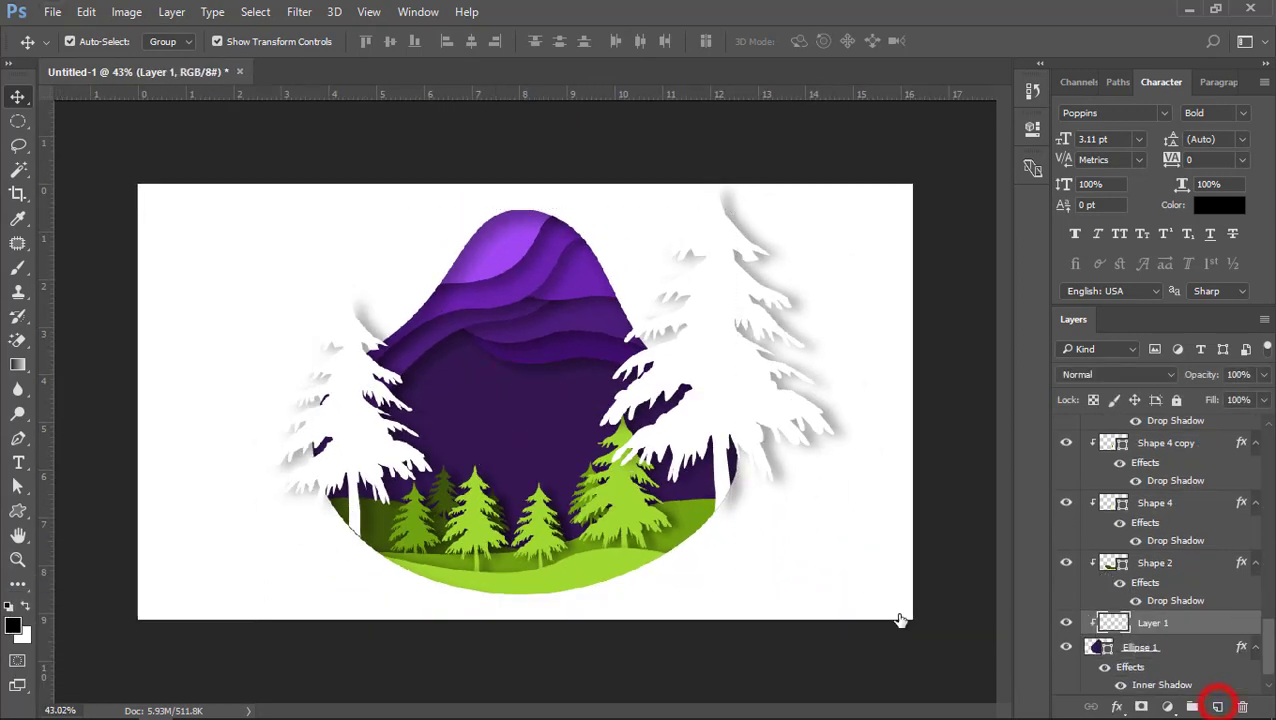
{"action": "left_click", "coordinate": [18, 510]}
{"action": "left_click", "coordinate": [72, 548]}
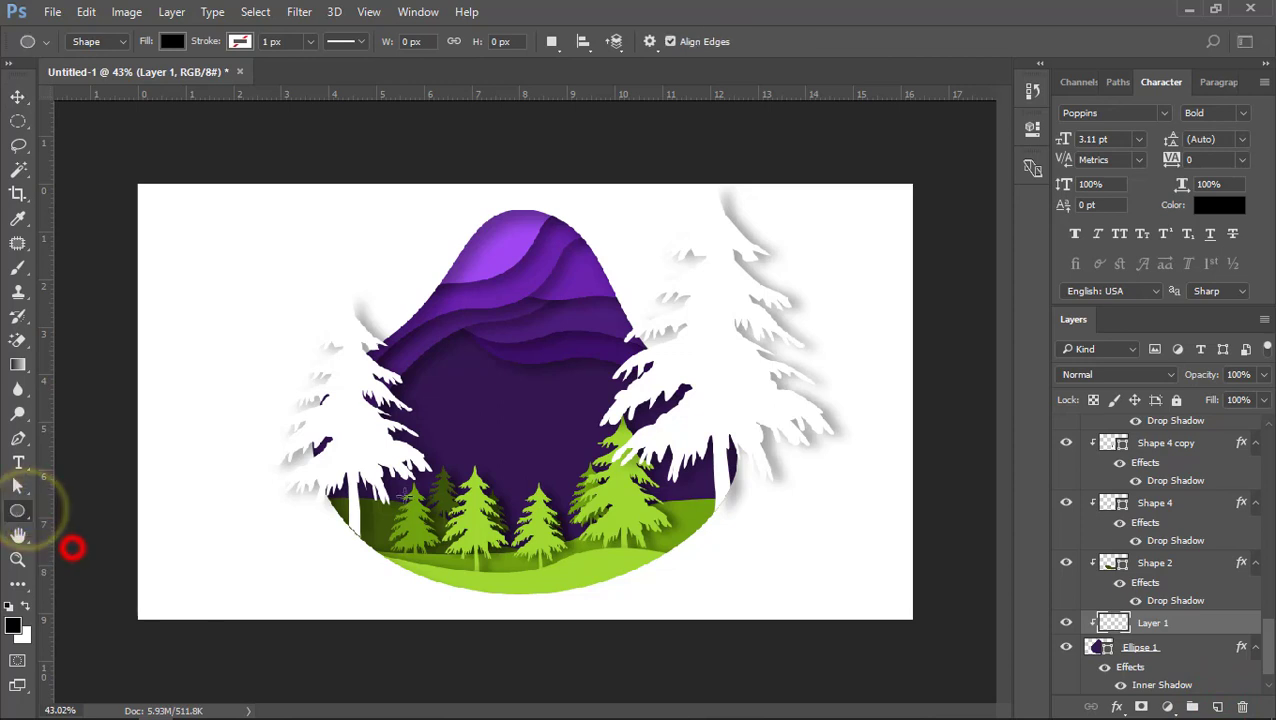
{"action": "left_click_drag", "start_coordinate": [485, 376], "coordinate": [561, 451]}
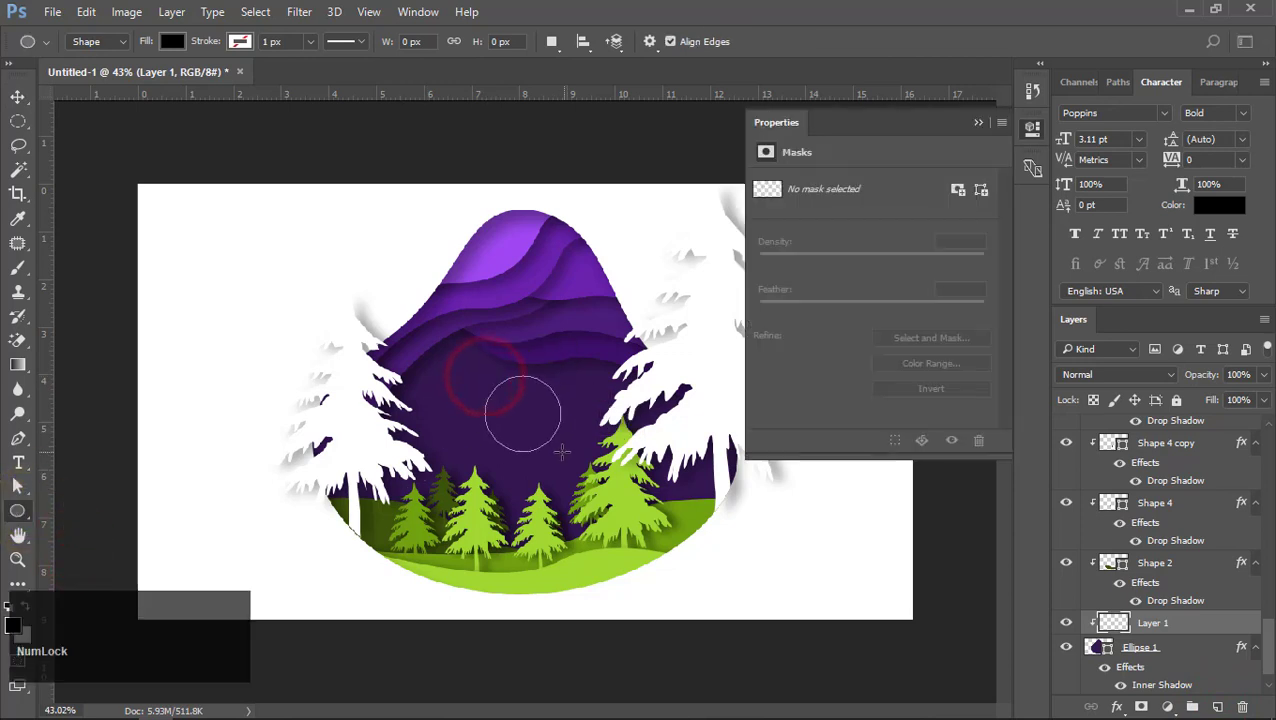
{"action": "left_click", "coordinate": [976, 122]}
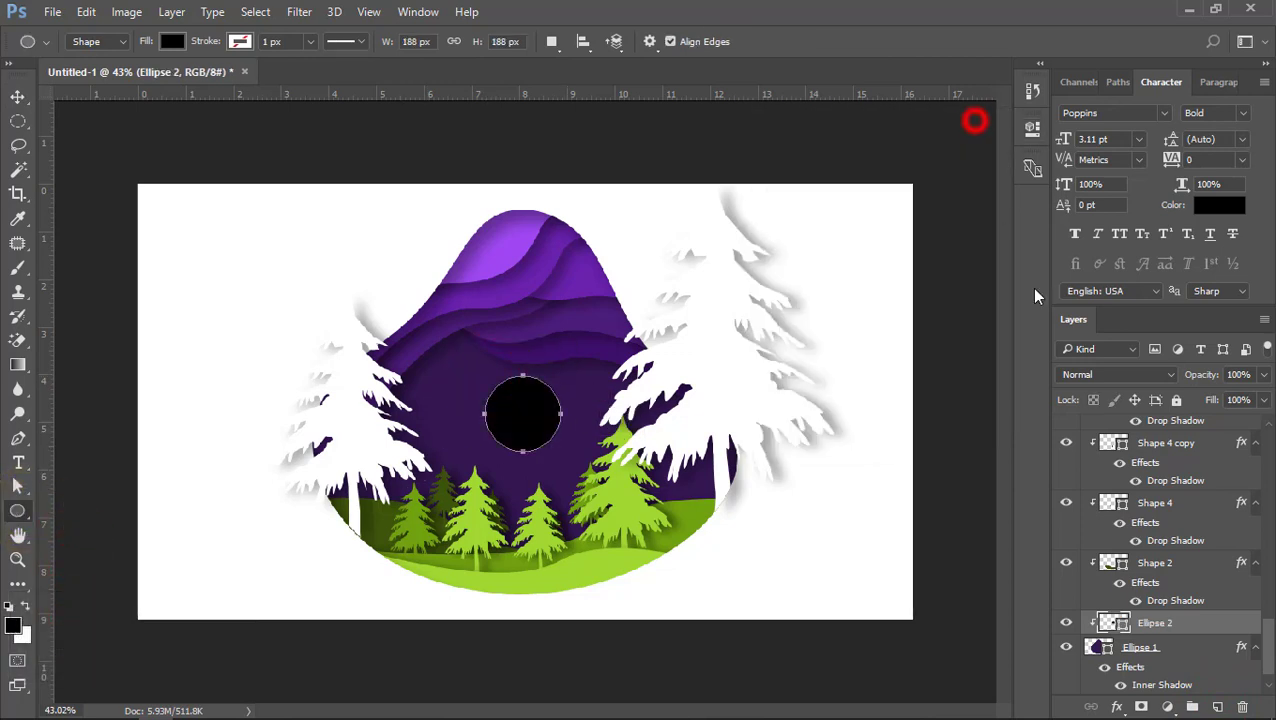
Recolour the new circle in the sky white, #ffffff
{"action": "double_click", "coordinate": [1116, 624]}
{"action": "left_click_drag", "start_coordinate": [802, 332], "coordinate": [653, 218]}
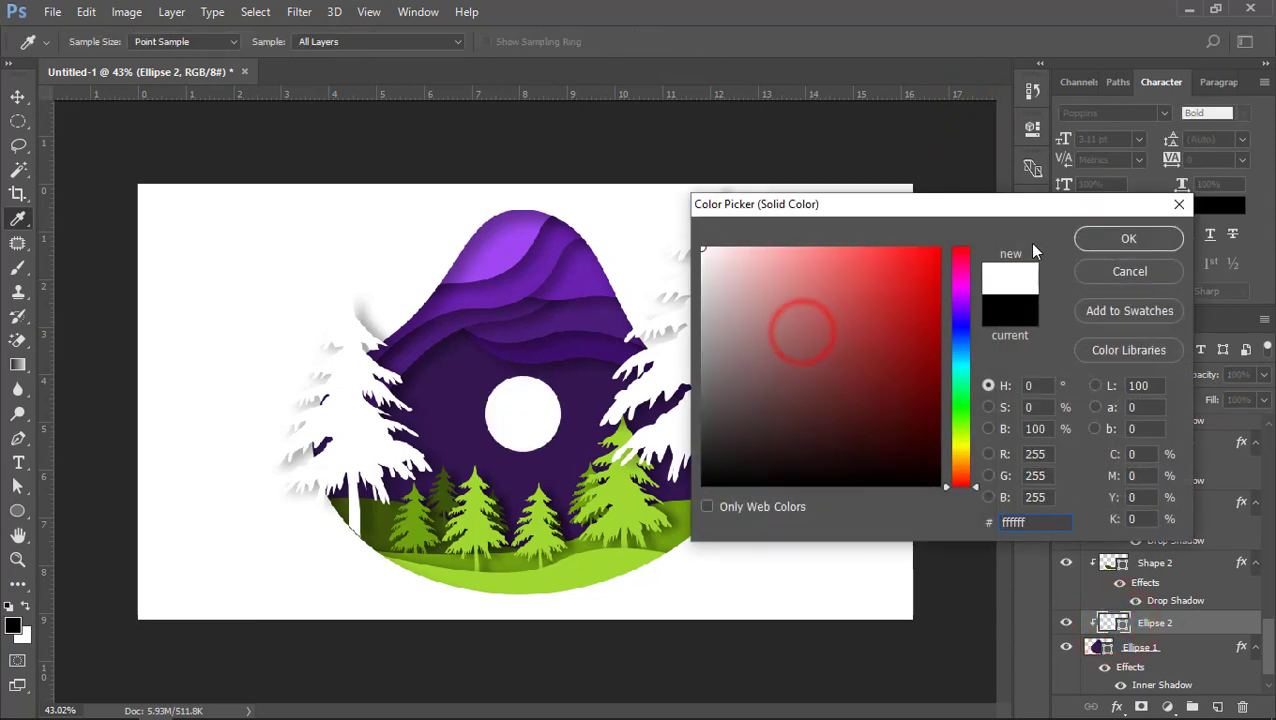
{"action": "left_click", "coordinate": [1107, 238]}
{"action": "left_click", "coordinate": [18, 97]}
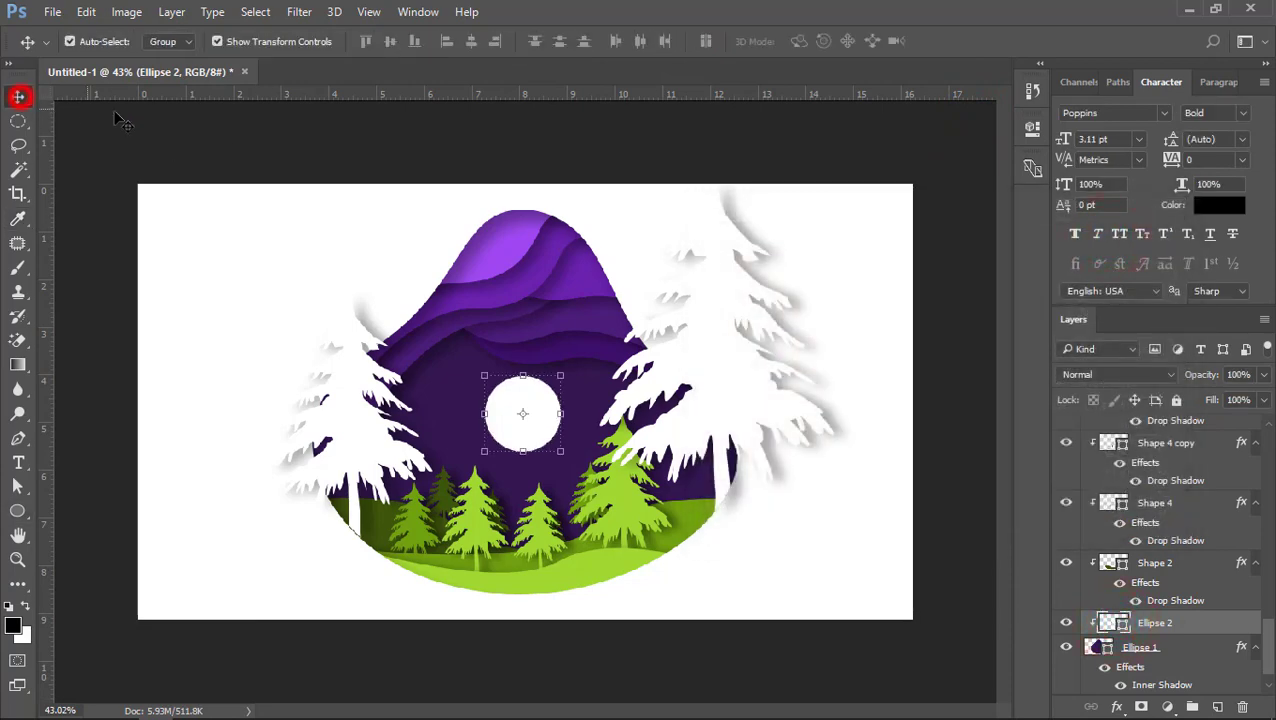
{"action": "left_click", "coordinate": [115, 114]}
Turn the white circle into a crescent moon by masking out an overlapping circular selection offset towards its upper right
{"action": "scroll", "coordinate": [531, 417], "scroll_direction": "up", "scroll_amount": 6}
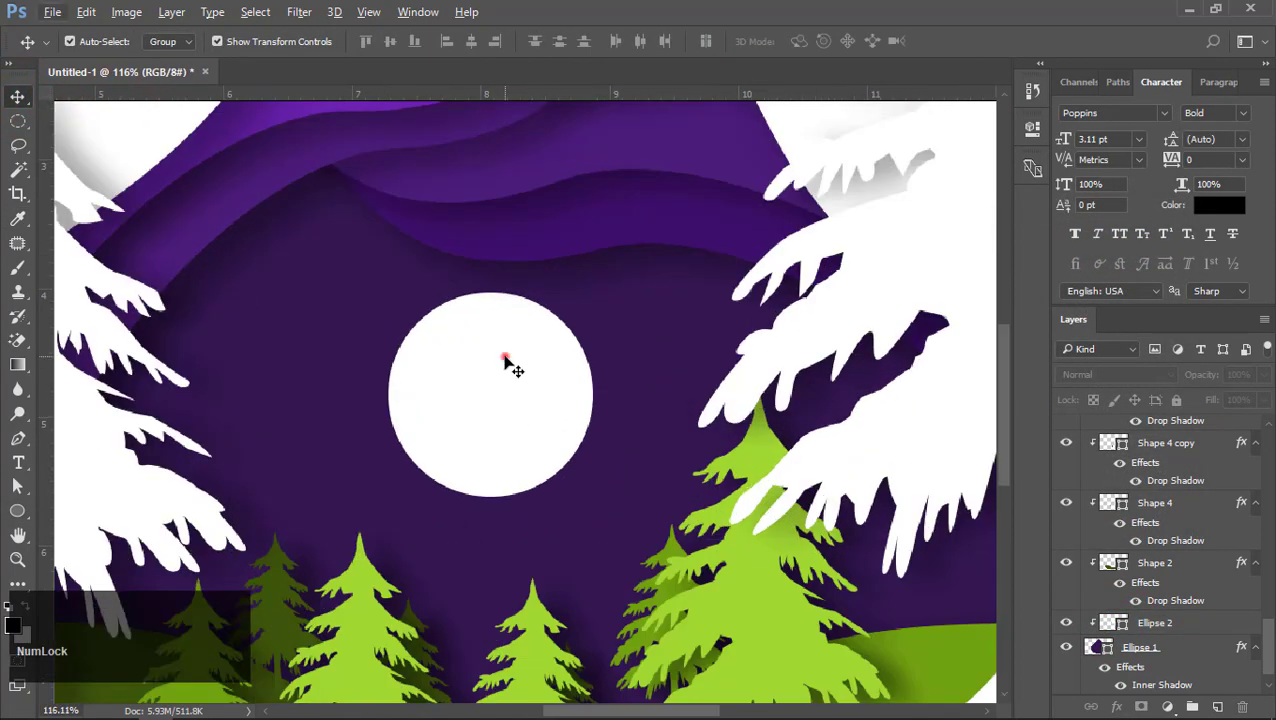
{"action": "left_click", "coordinate": [503, 355]}
{"action": "left_click", "coordinate": [18, 122]}
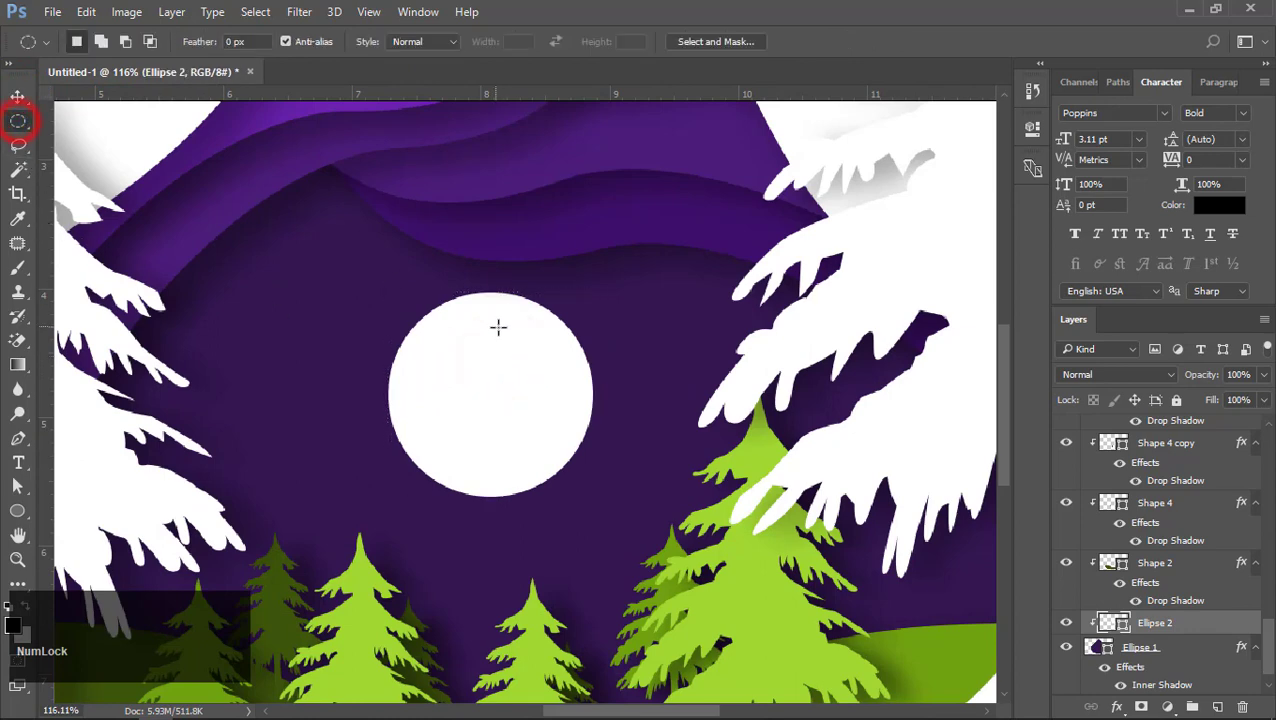
{"action": "left_click_drag", "start_coordinate": [428, 267], "coordinate": [640, 460]}
{"action": "left_click_drag", "start_coordinate": [493, 345], "coordinate": [511, 329]}
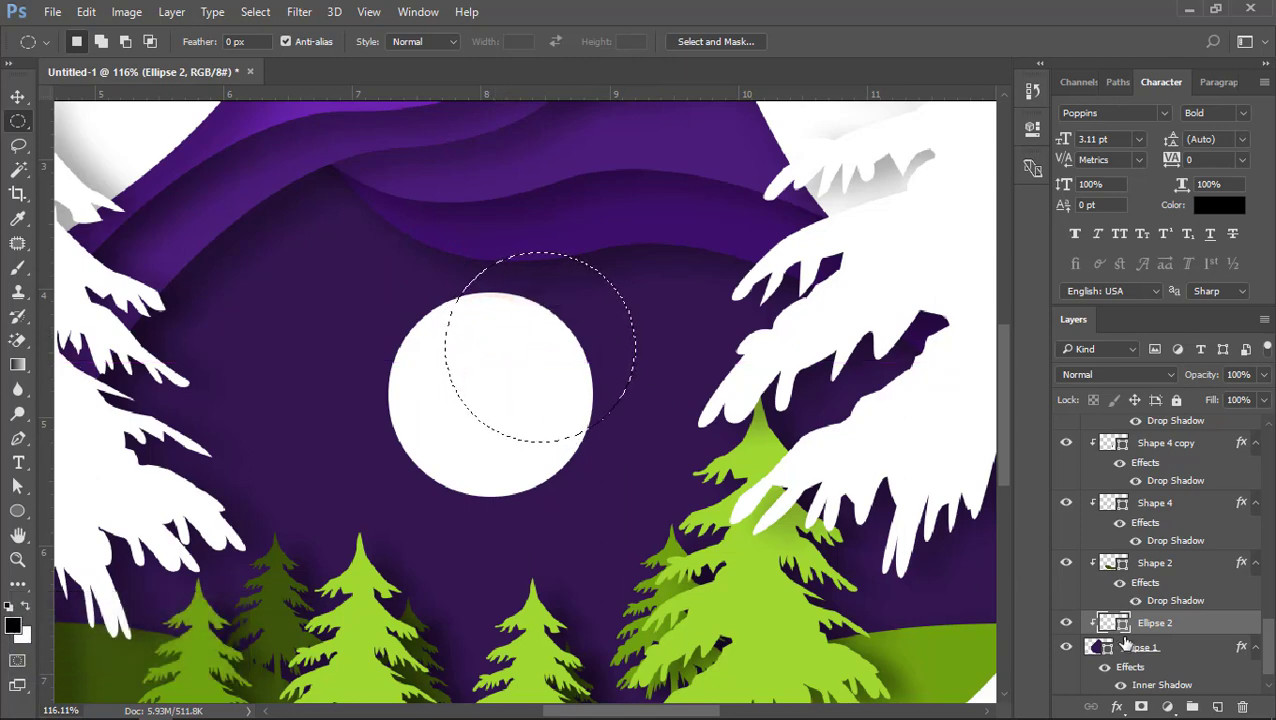
{"action": "left_click", "coordinate": [1142, 706]}
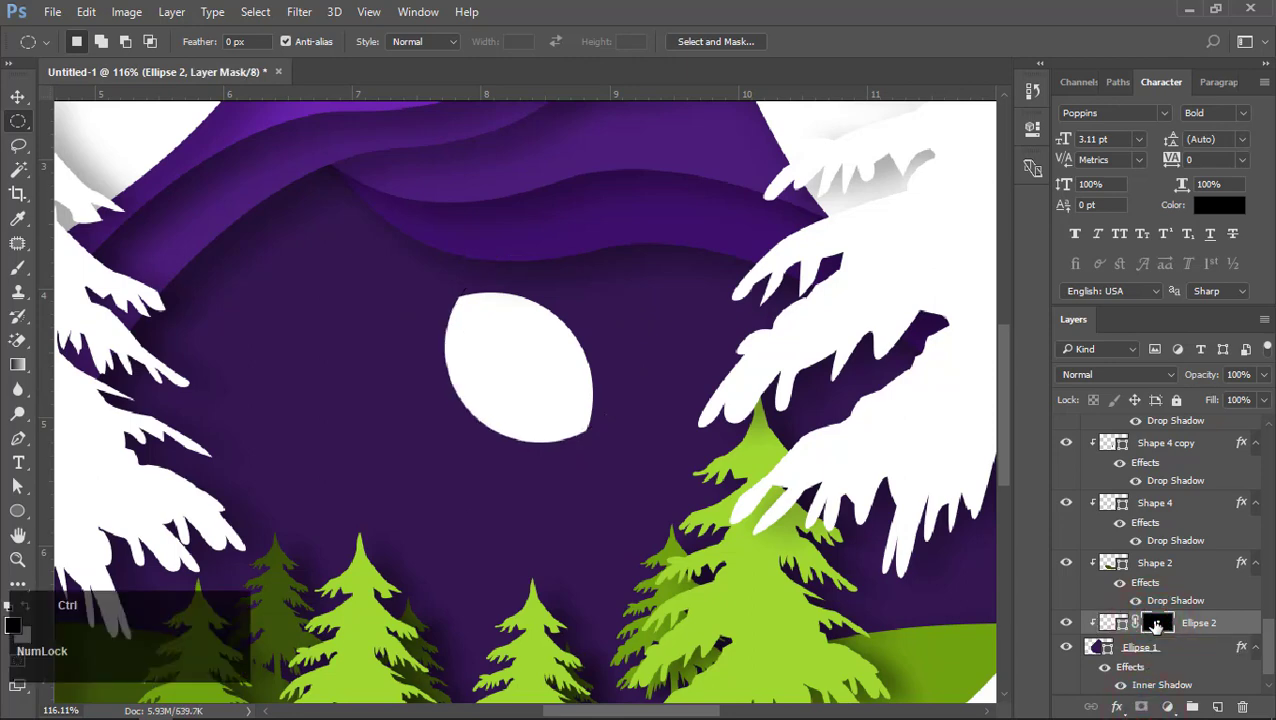
{"action": "key", "text": "ctrl+i"}
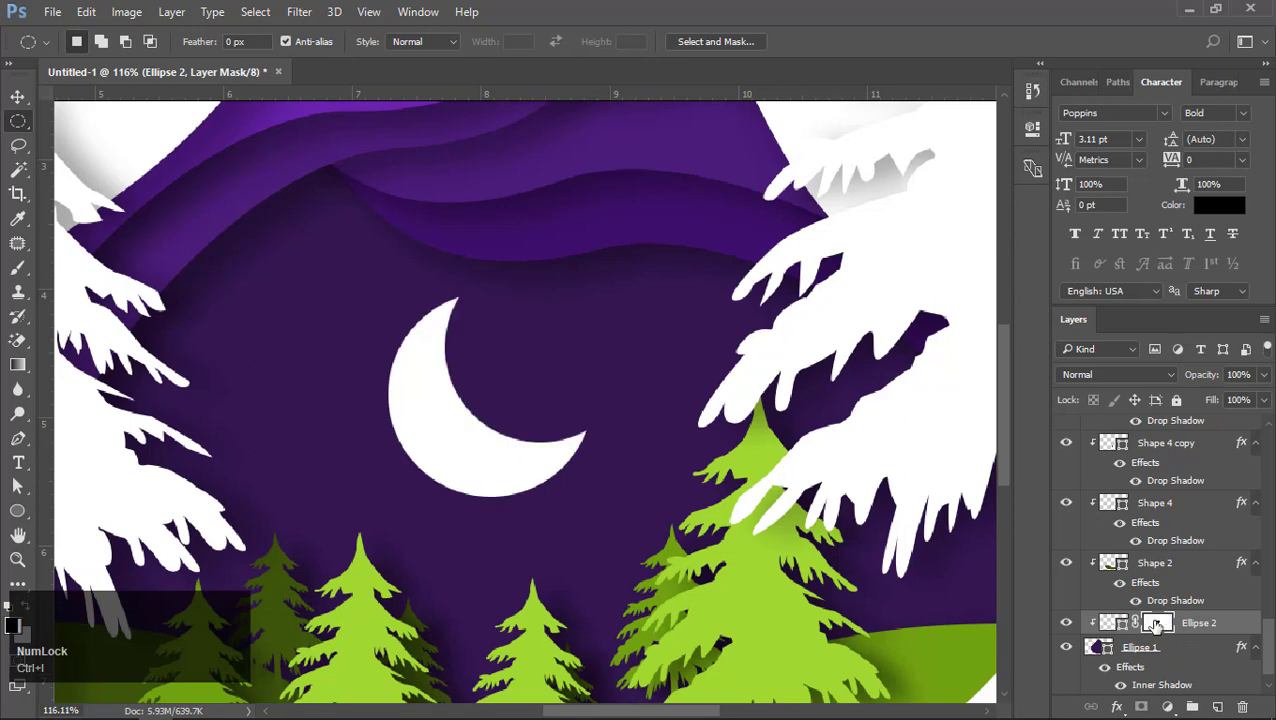
{"action": "left_click", "coordinate": [17, 96]}
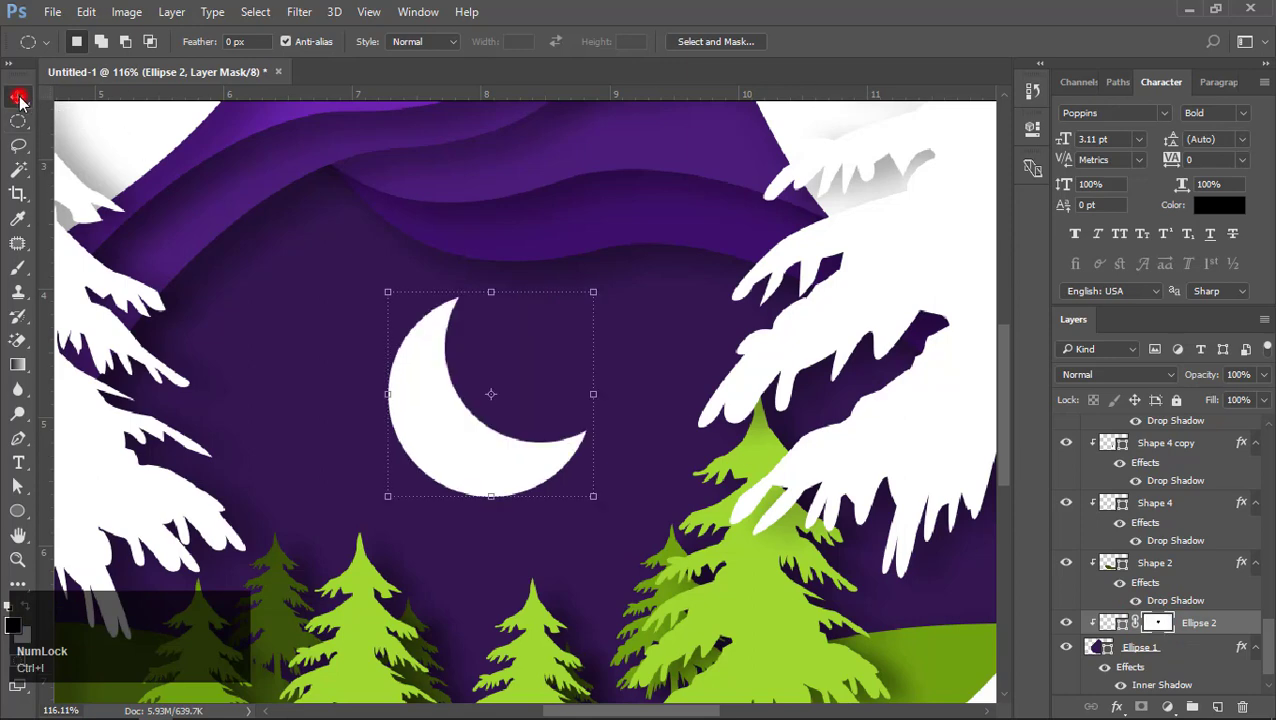
{"action": "left_click", "coordinate": [225, 333]}
Shrink the crescent moon slightly, keeping it centred in the dark sky above the pines
{"action": "scroll", "coordinate": [615, 525], "scroll_direction": "down", "scroll_amount": 1}
{"action": "scroll", "coordinate": [615, 525], "scroll_direction": "down", "scroll_amount": 5}
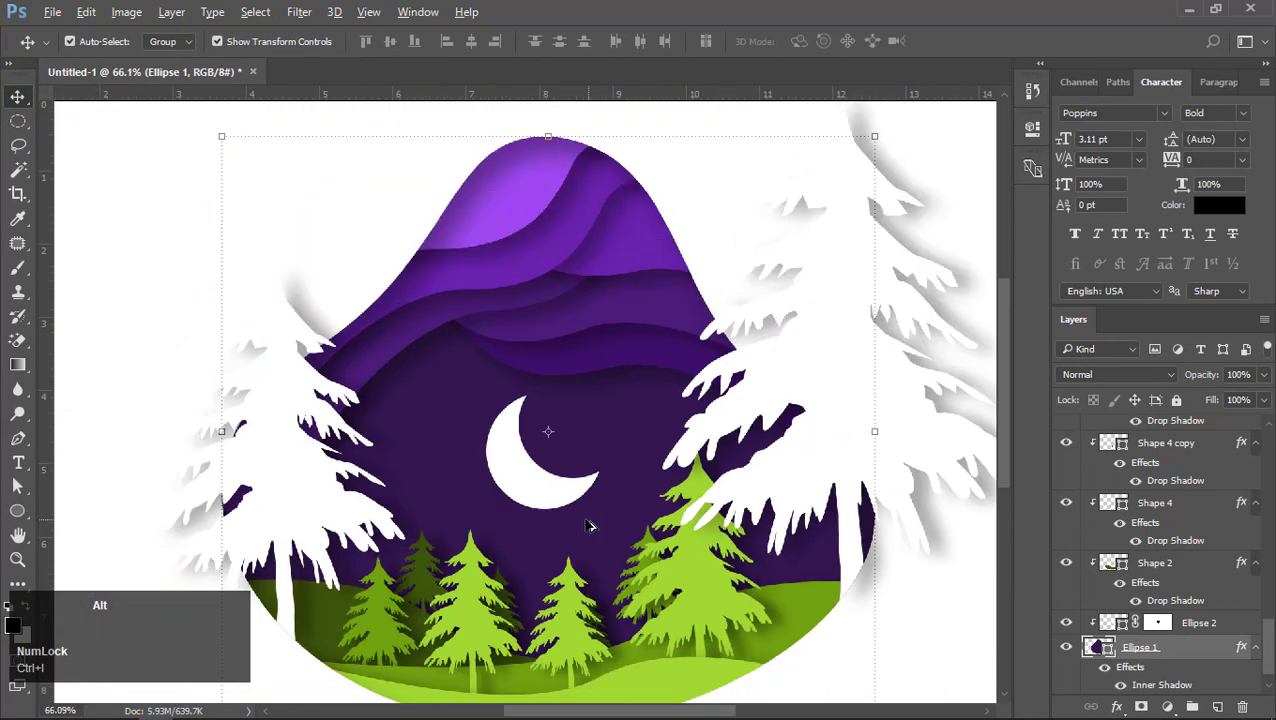
{"action": "left_click", "coordinate": [543, 488]}
{"action": "left_click", "coordinate": [603, 390]}
{"action": "left_click_drag", "start_coordinate": [603, 390], "coordinate": [588, 406]}
{"action": "double_click", "coordinate": [529, 477]}
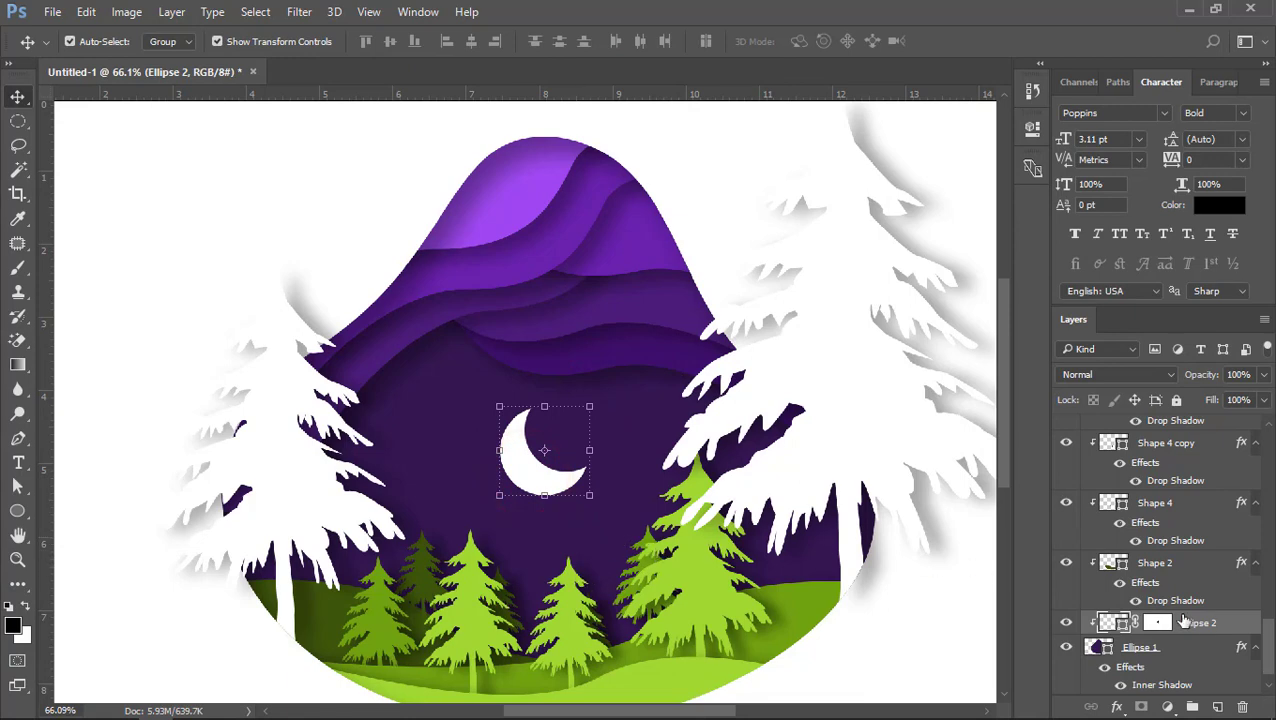
Add a Multiply drop shadow to the crescent moon with 53% opacity, 169° angle, 21 px distance and 21 px size
{"action": "double_click", "coordinate": [1222, 622]}
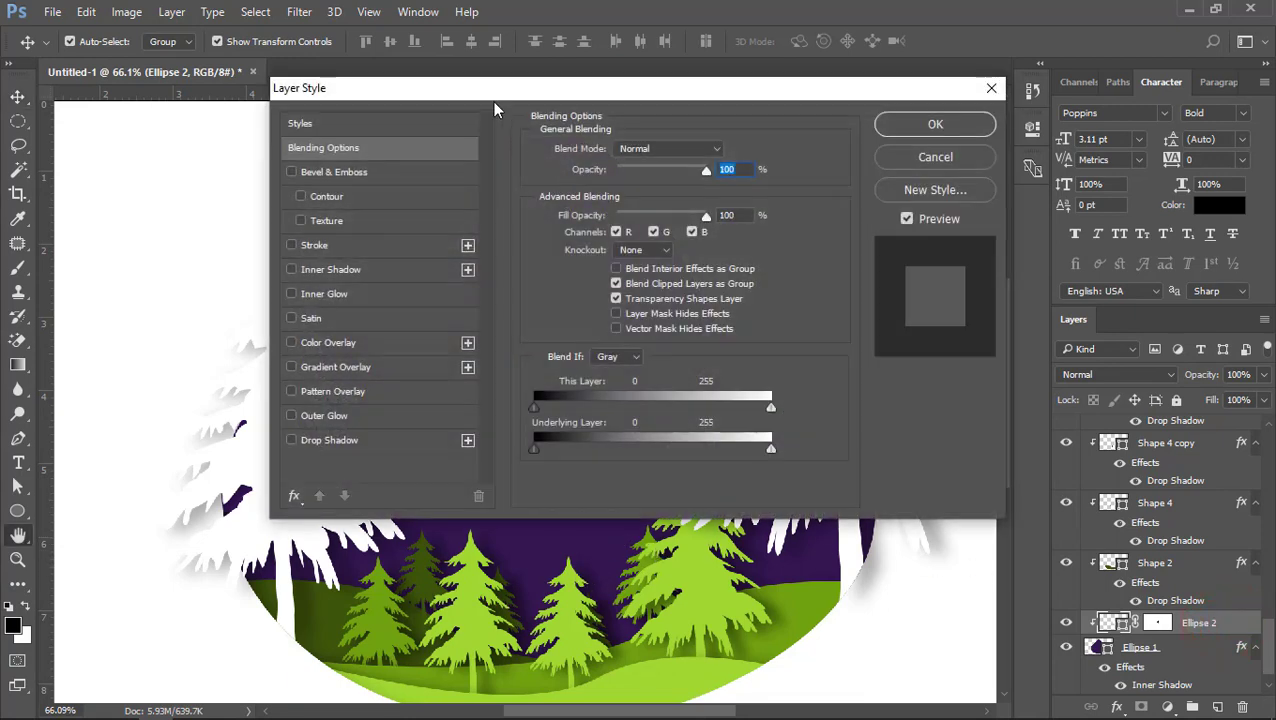
{"action": "left_click_drag", "start_coordinate": [480, 90], "coordinate": [968, 174]}
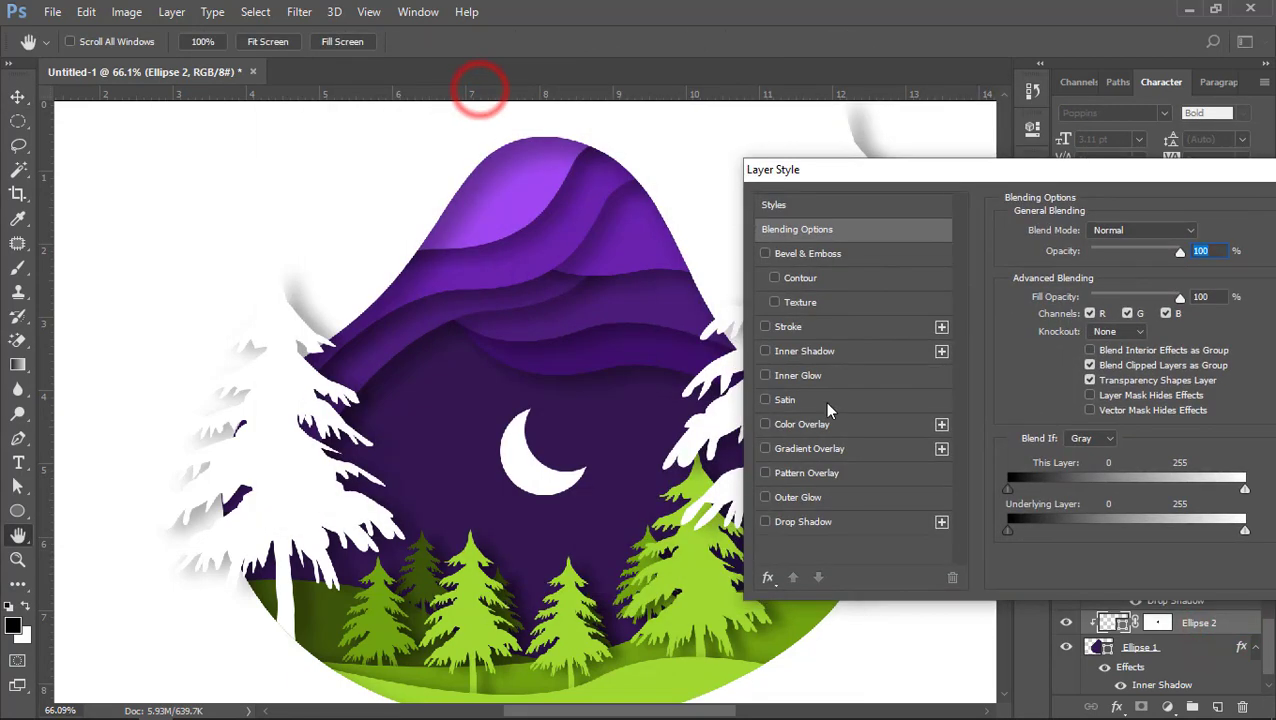
{"action": "left_click", "coordinate": [789, 522]}
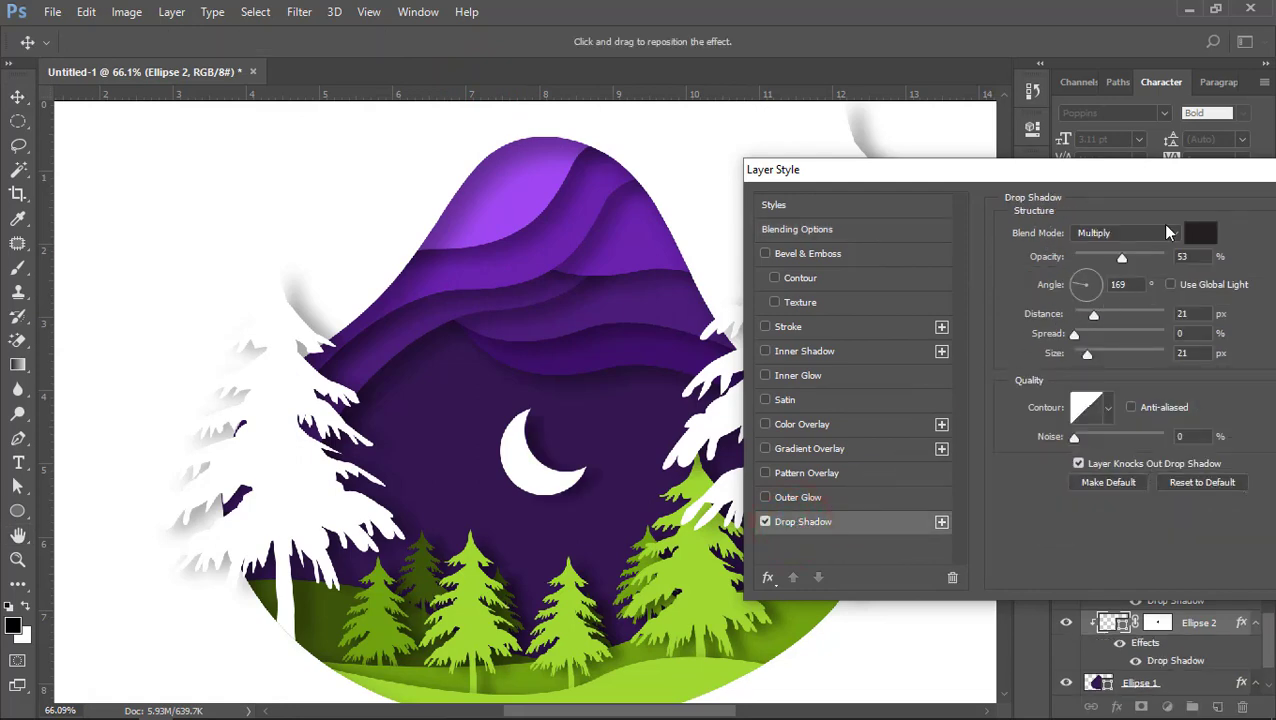
{"action": "left_click_drag", "start_coordinate": [1160, 167], "coordinate": [947, 257]}
{"action": "left_click", "coordinate": [1183, 295]}
{"action": "scroll", "coordinate": [640, 452], "scroll_direction": "down", "scroll_amount": 1}
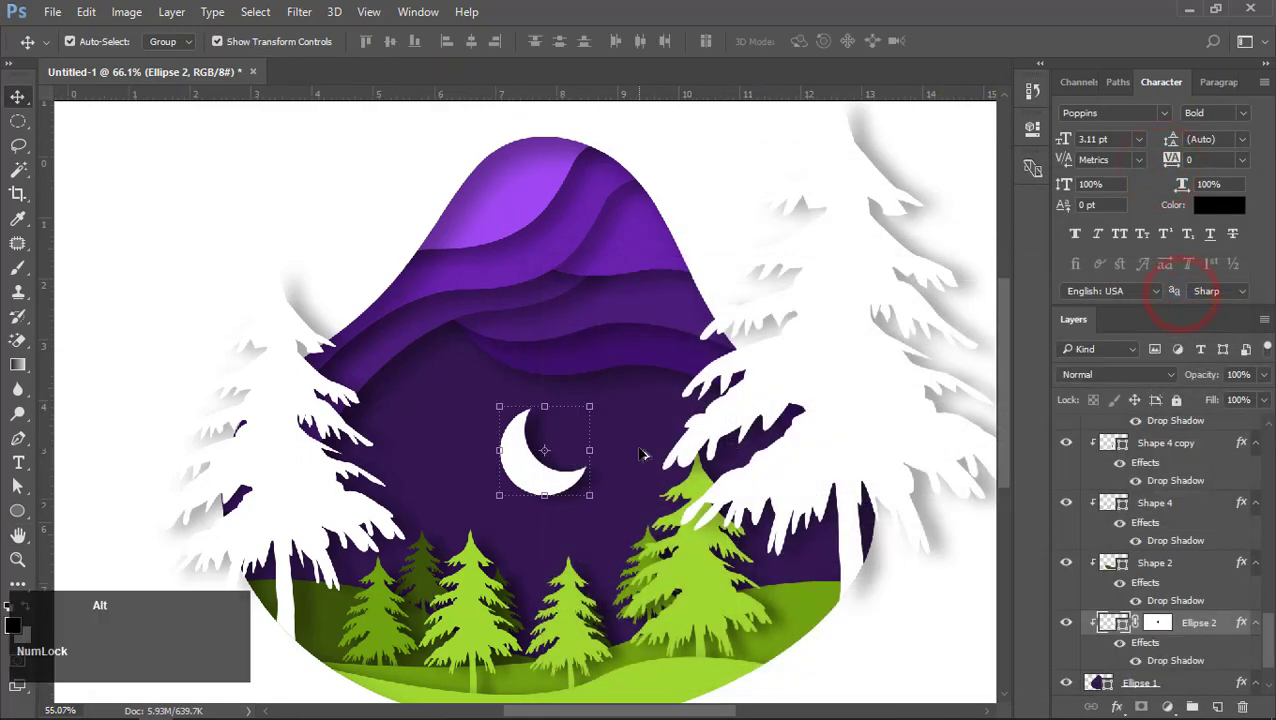
{"action": "scroll", "coordinate": [640, 453], "scroll_direction": "down", "scroll_amount": 2}
{"action": "left_click", "coordinate": [905, 388]}
Draw a small solid five-pointed star custom shape, about 13 by 12 px, in the sky to the left of the crescent moon
{"action": "scroll", "coordinate": [520, 416], "scroll_direction": "up", "scroll_amount": 8}
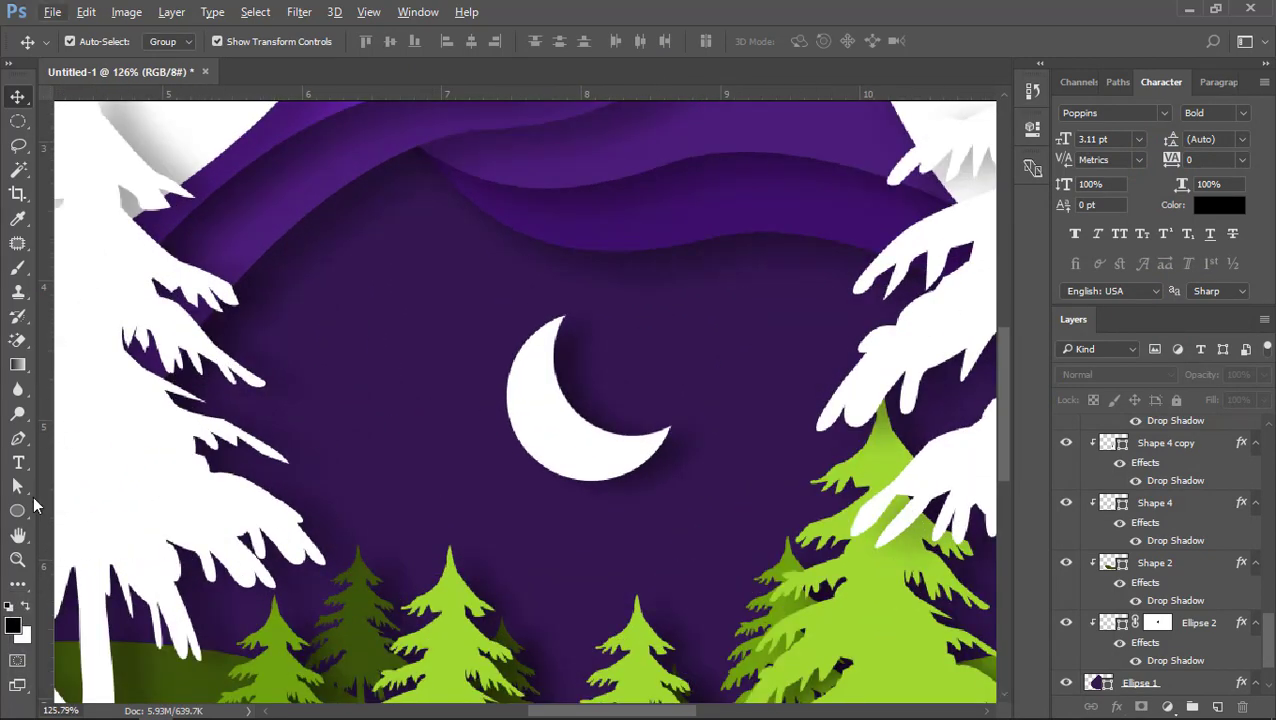
{"action": "left_click", "coordinate": [20, 513]}
{"action": "right_click", "coordinate": [20, 513]}
{"action": "left_click", "coordinate": [68, 604]}
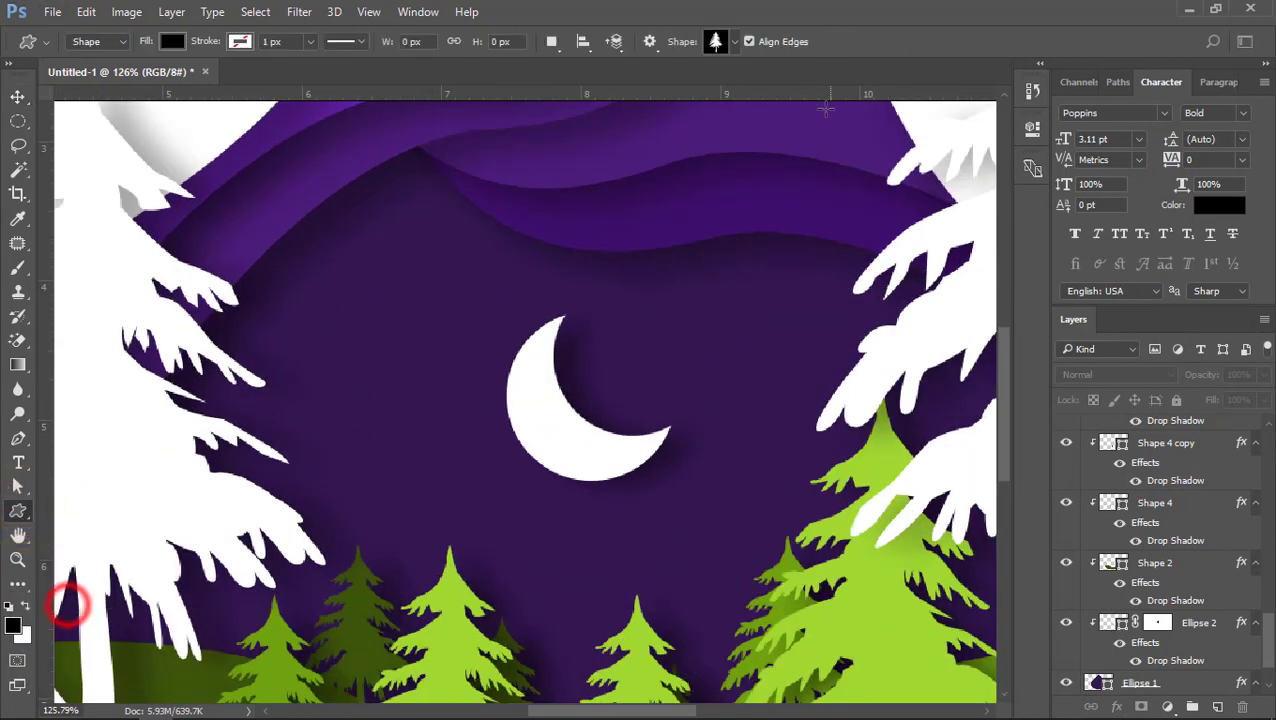
{"action": "left_click", "coordinate": [736, 42]}
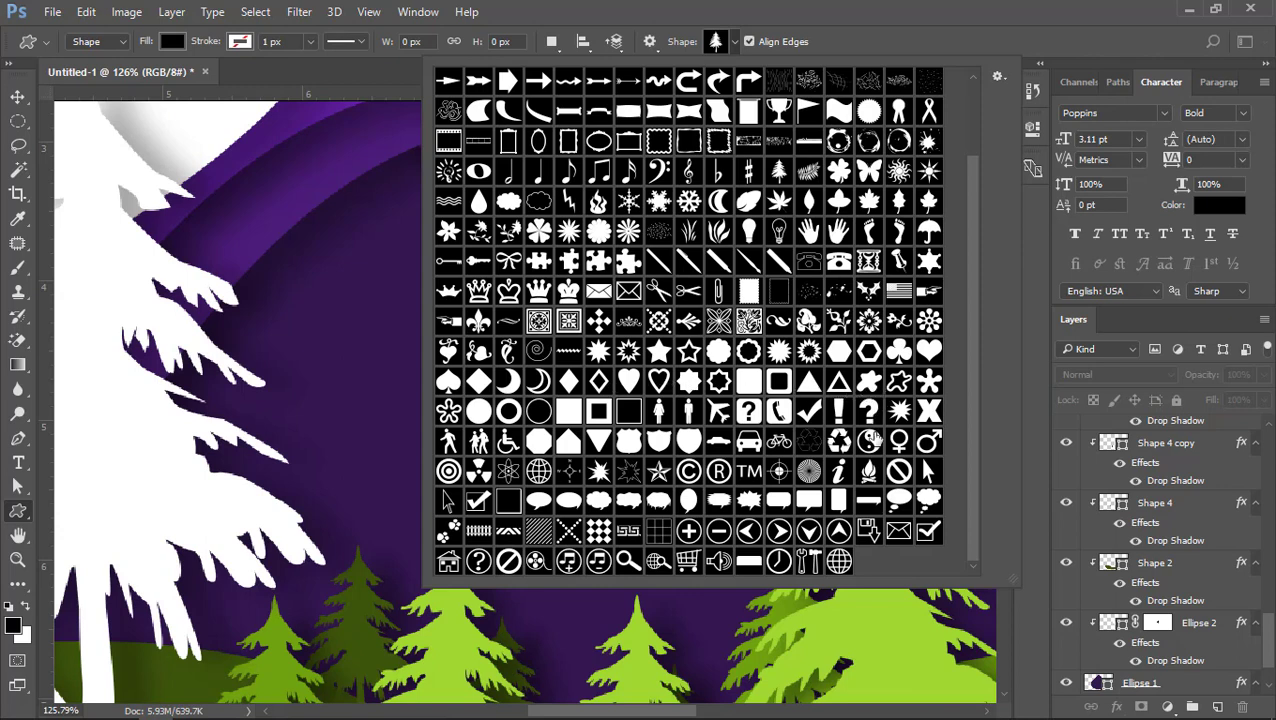
{"action": "scroll", "coordinate": [785, 510], "scroll_direction": "up", "scroll_amount": 2}
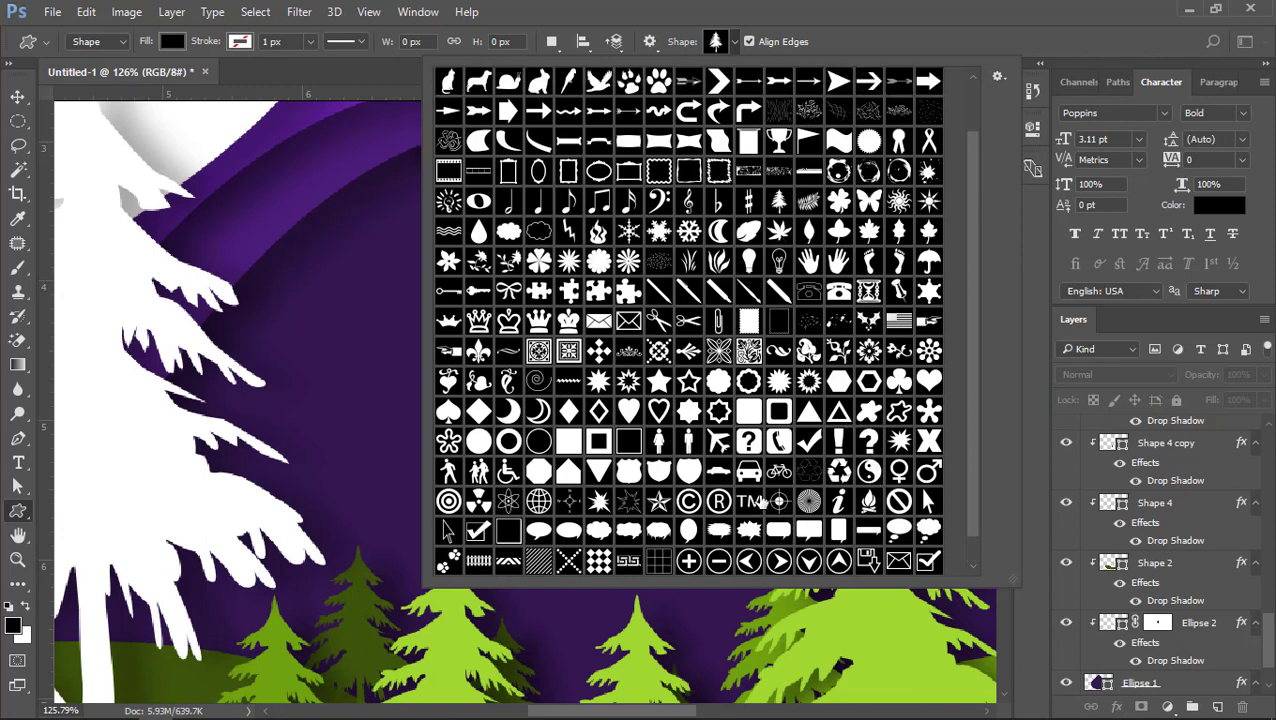
{"action": "left_click", "coordinate": [659, 382]}
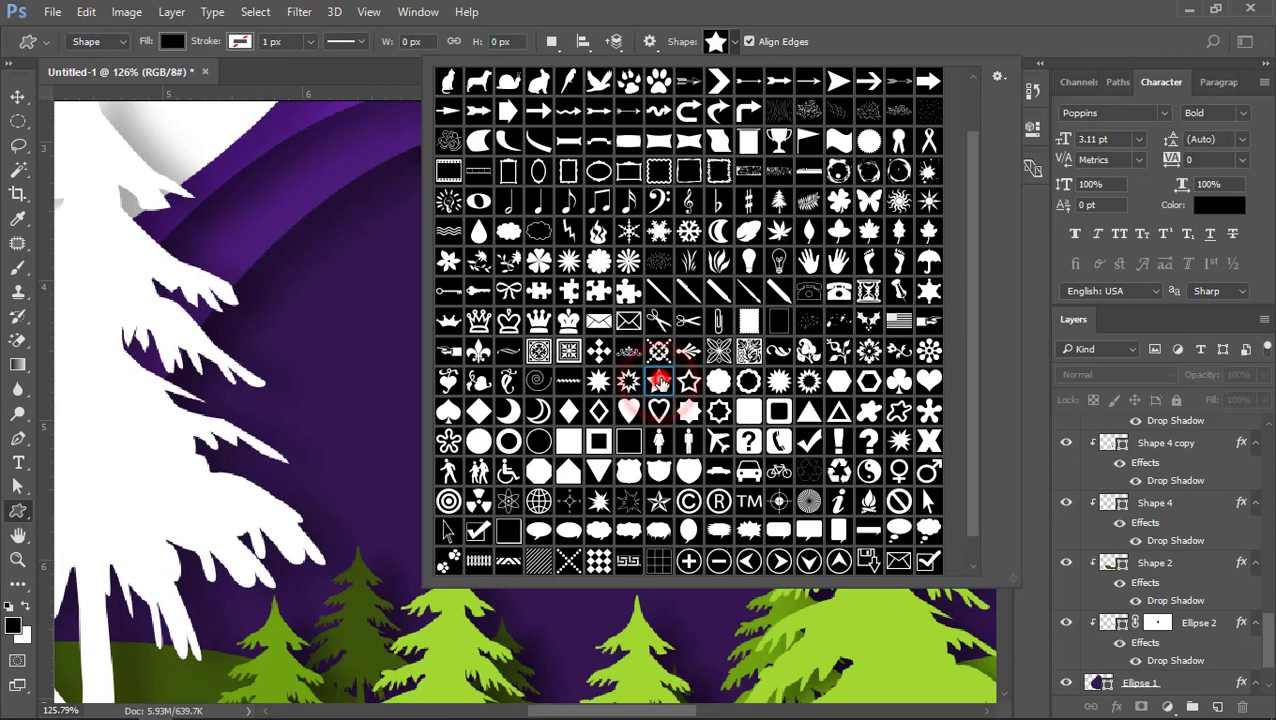
{"action": "double_click", "coordinate": [660, 380]}
{"action": "left_click_drag", "start_coordinate": [400, 362], "coordinate": [413, 374]}
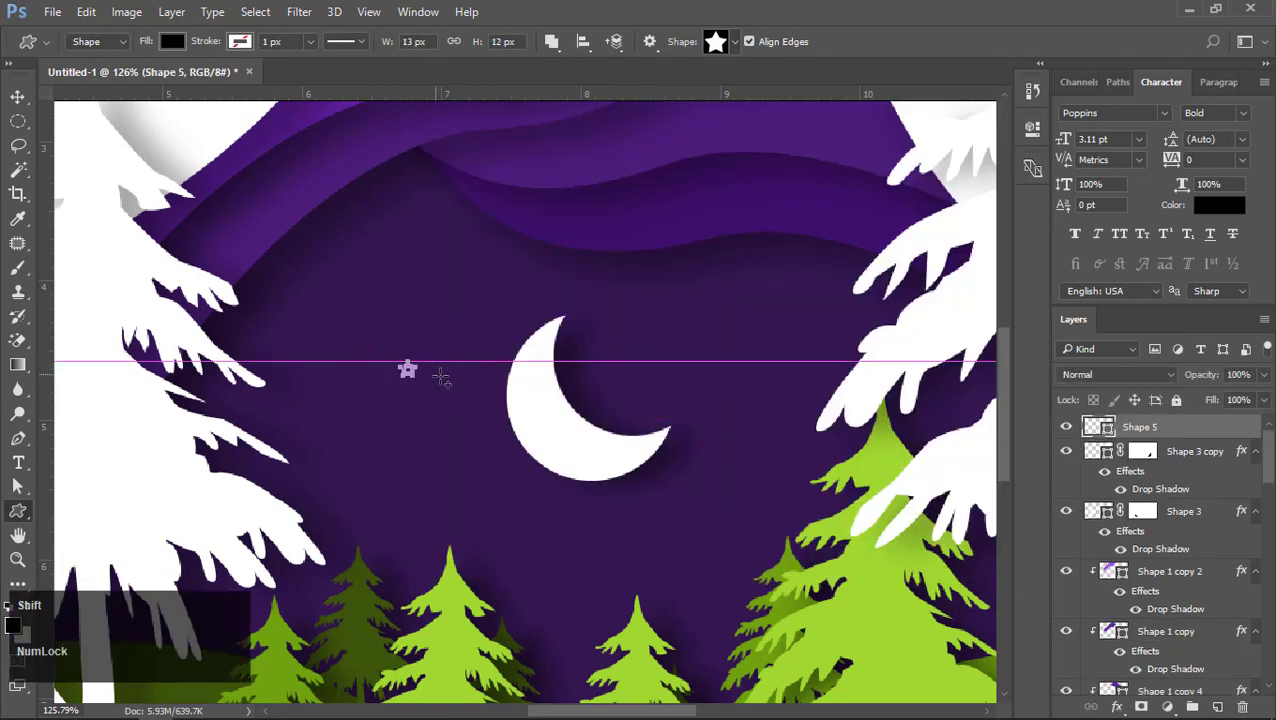
{"action": "left_click", "coordinate": [17, 92]}
Recolour the small star white
{"action": "double_click", "coordinate": [1097, 427]}
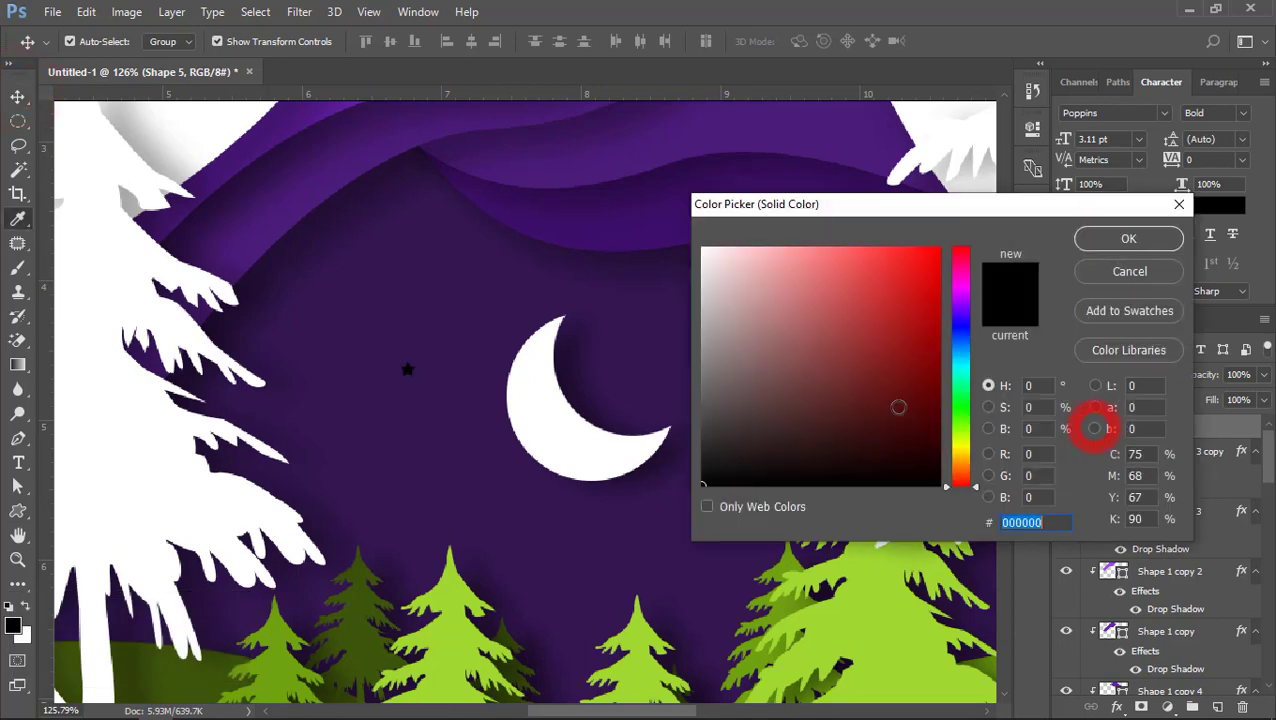
{"action": "left_click_drag", "start_coordinate": [853, 367], "coordinate": [645, 187]}
{"action": "left_click", "coordinate": [1128, 239]}
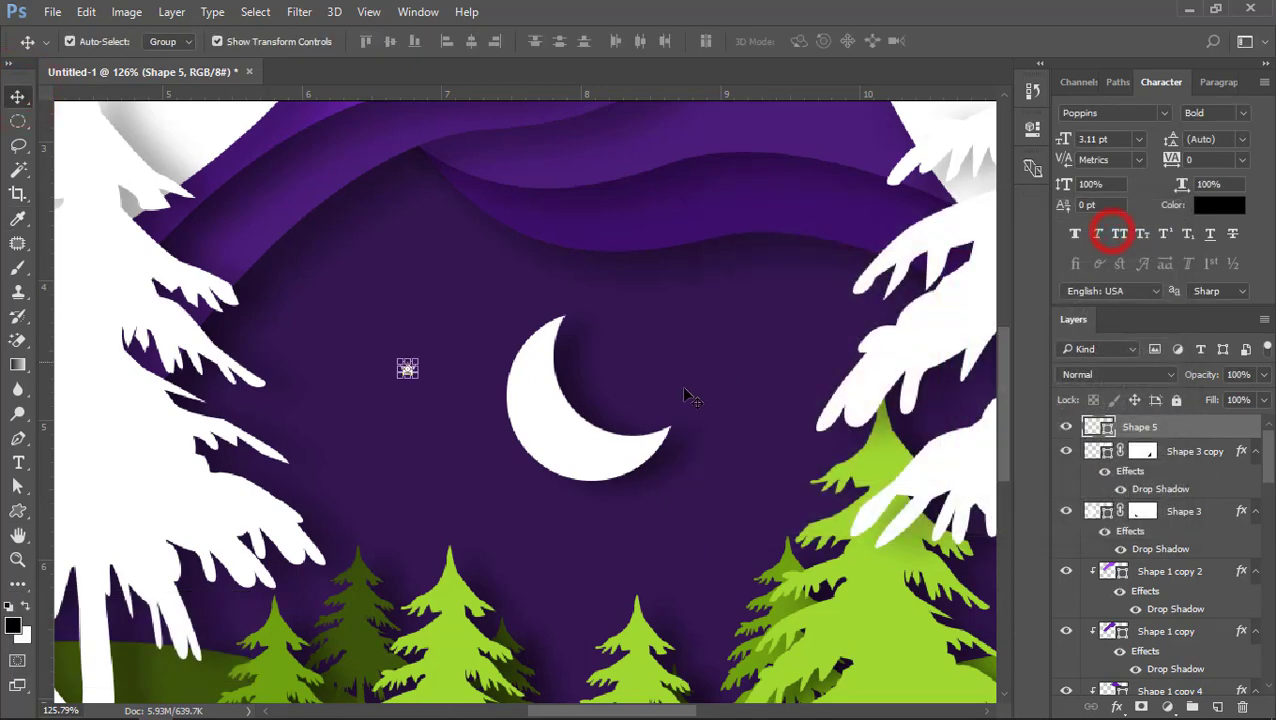
Copy the crescent moon's layer style and paste it onto the small star
{"action": "left_click", "coordinate": [572, 412]}
{"action": "right_click", "coordinate": [1230, 640]}
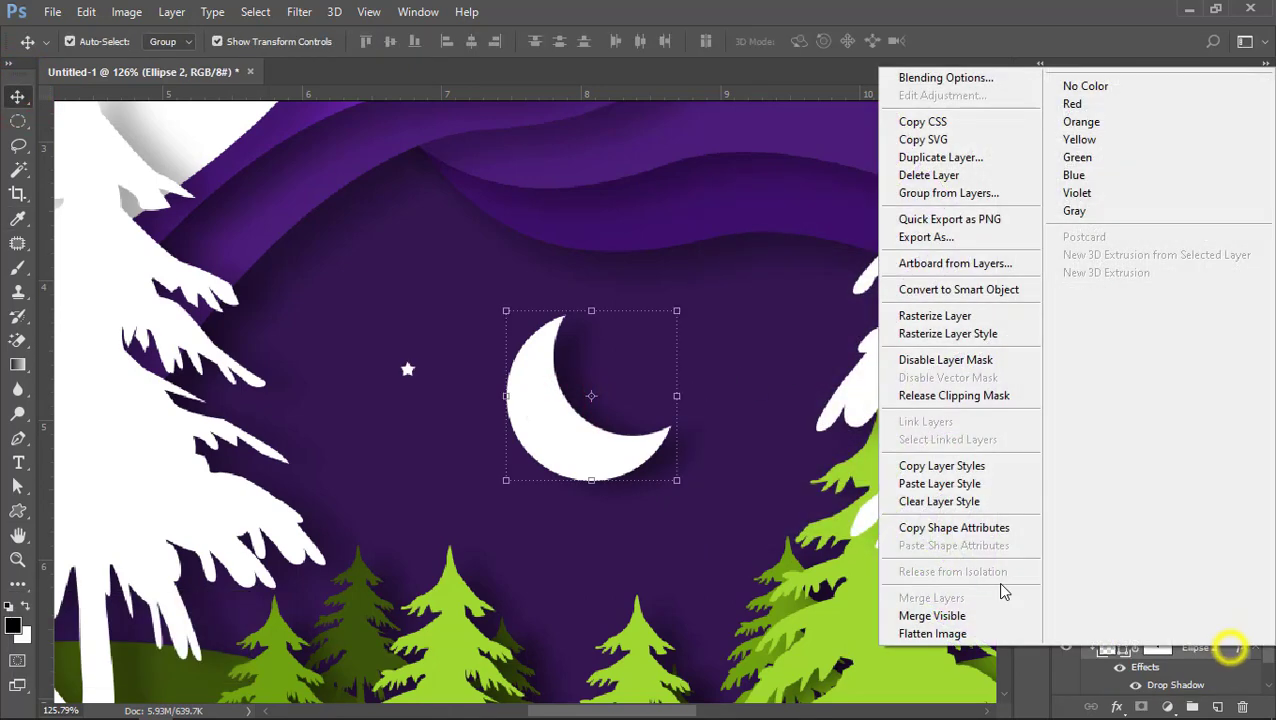
{"action": "left_click", "coordinate": [928, 466]}
{"action": "left_click", "coordinate": [407, 369]}
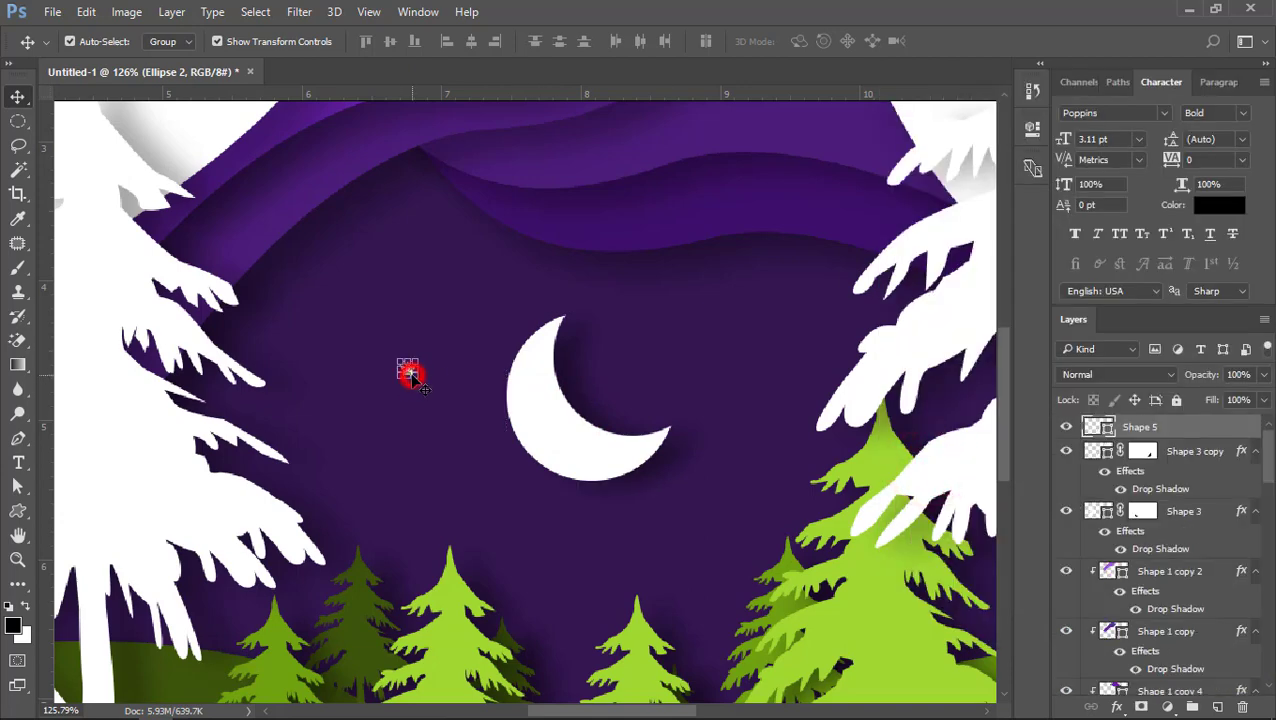
{"action": "right_click", "coordinate": [1197, 426]}
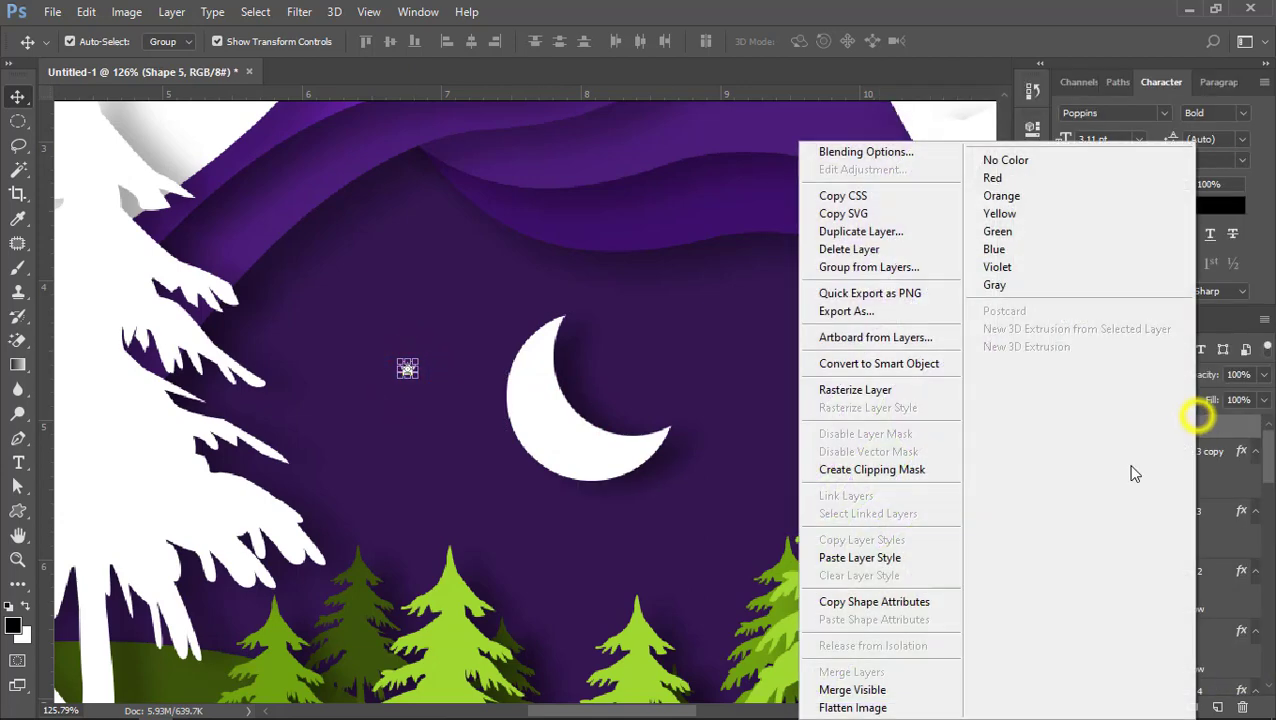
{"action": "left_click", "coordinate": [880, 557]}
{"action": "left_click", "coordinate": [757, 476]}
Tighten the small star's drop shadow to 3 px distance and 4 px size, and readjust its opacity
{"action": "scroll", "coordinate": [407, 369], "scroll_direction": "up", "scroll_amount": 5}
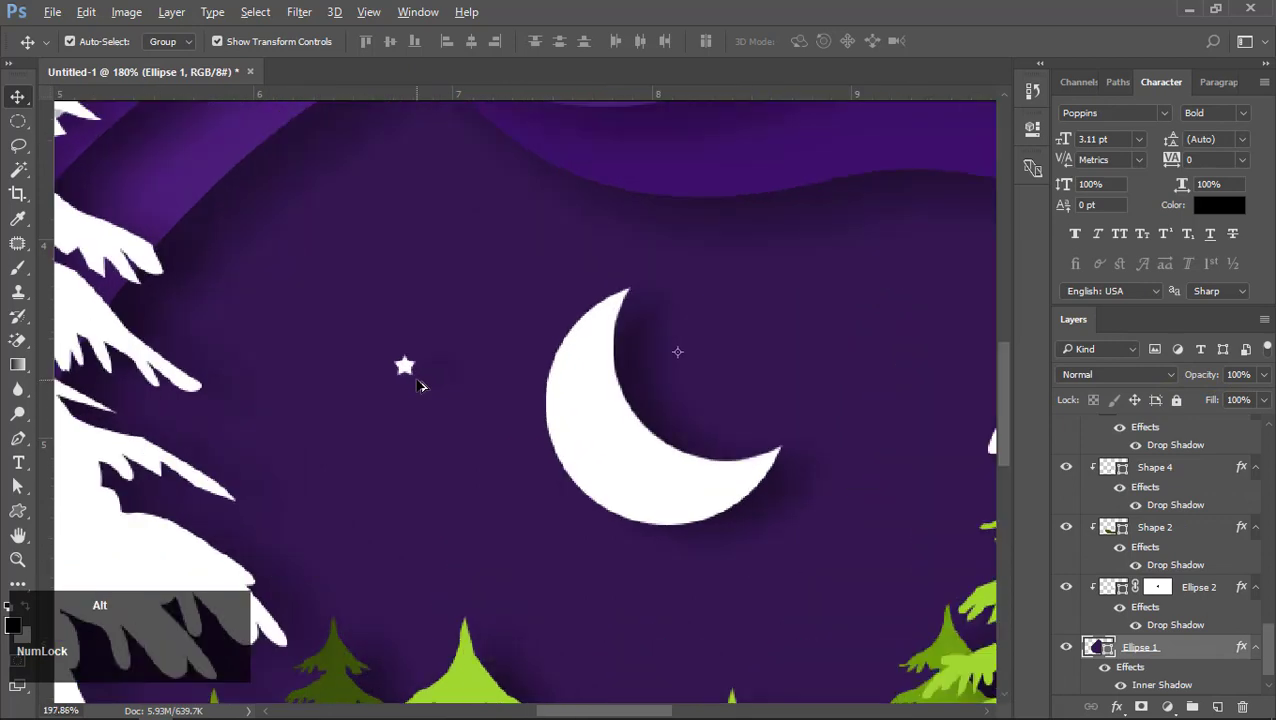
{"action": "left_click", "coordinate": [398, 360]}
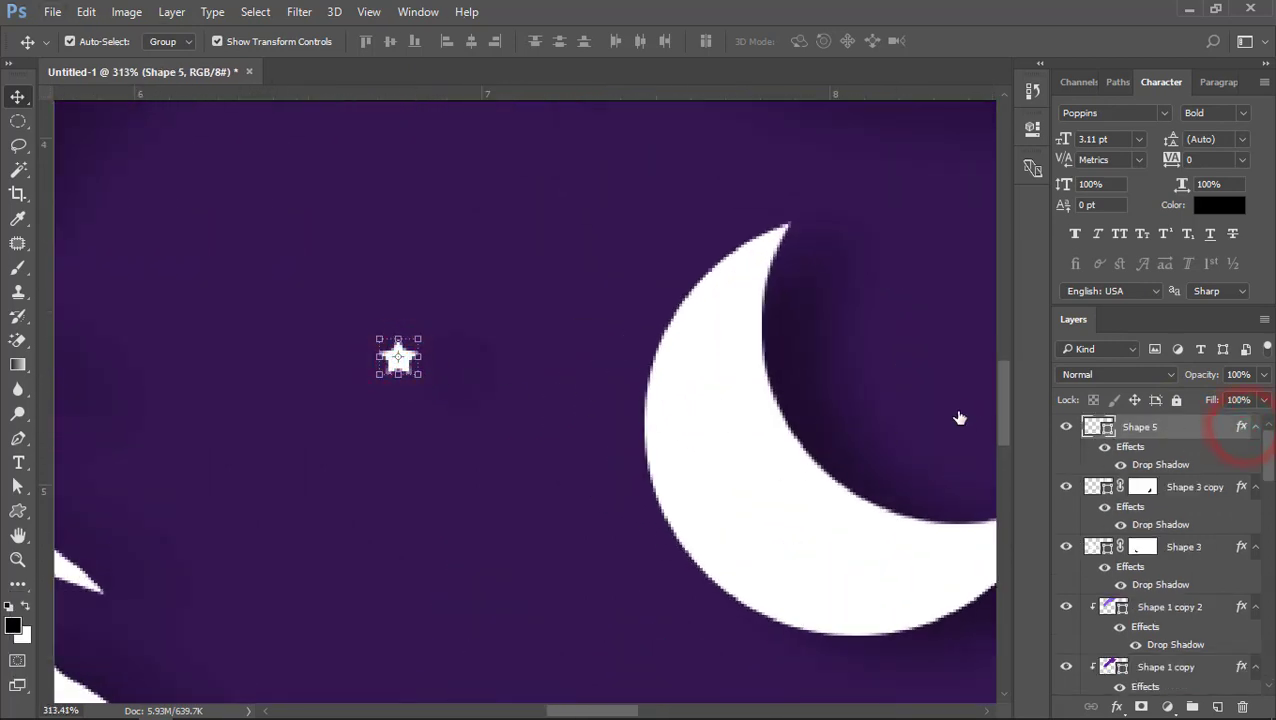
{"action": "left_click_drag", "start_coordinate": [605, 260], "coordinate": [707, 252]}
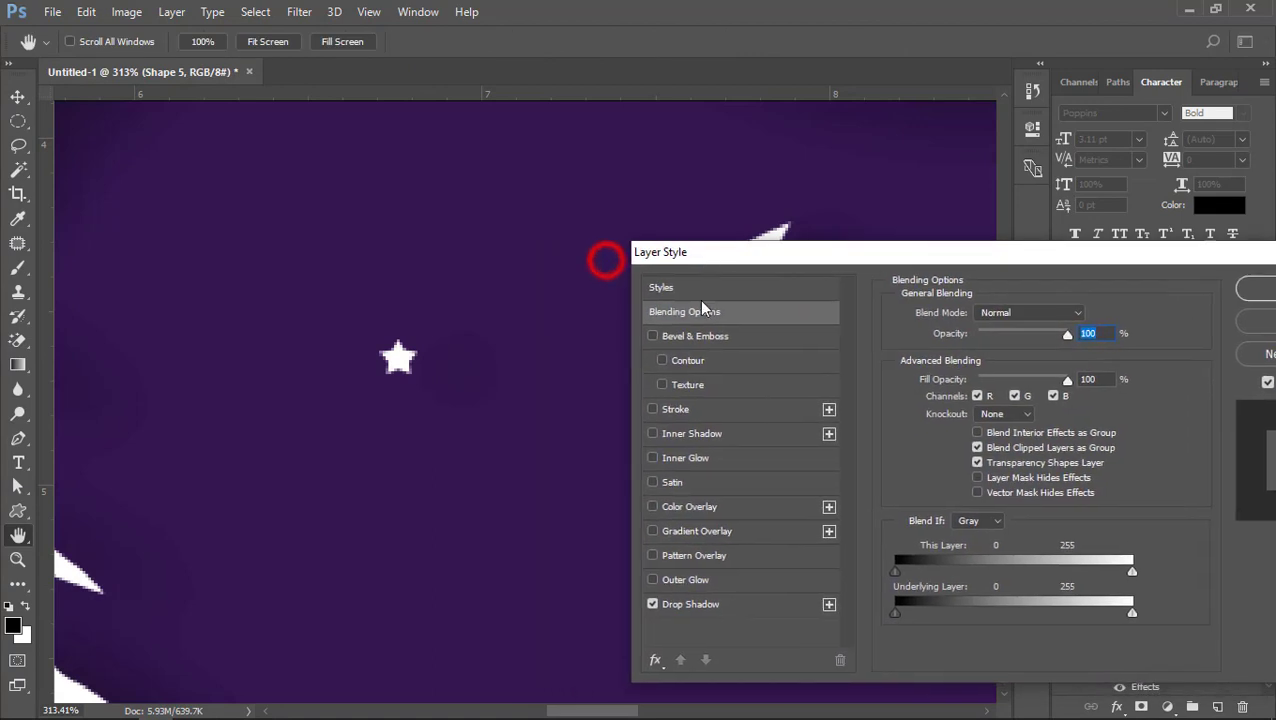
{"action": "left_click", "coordinate": [705, 603]}
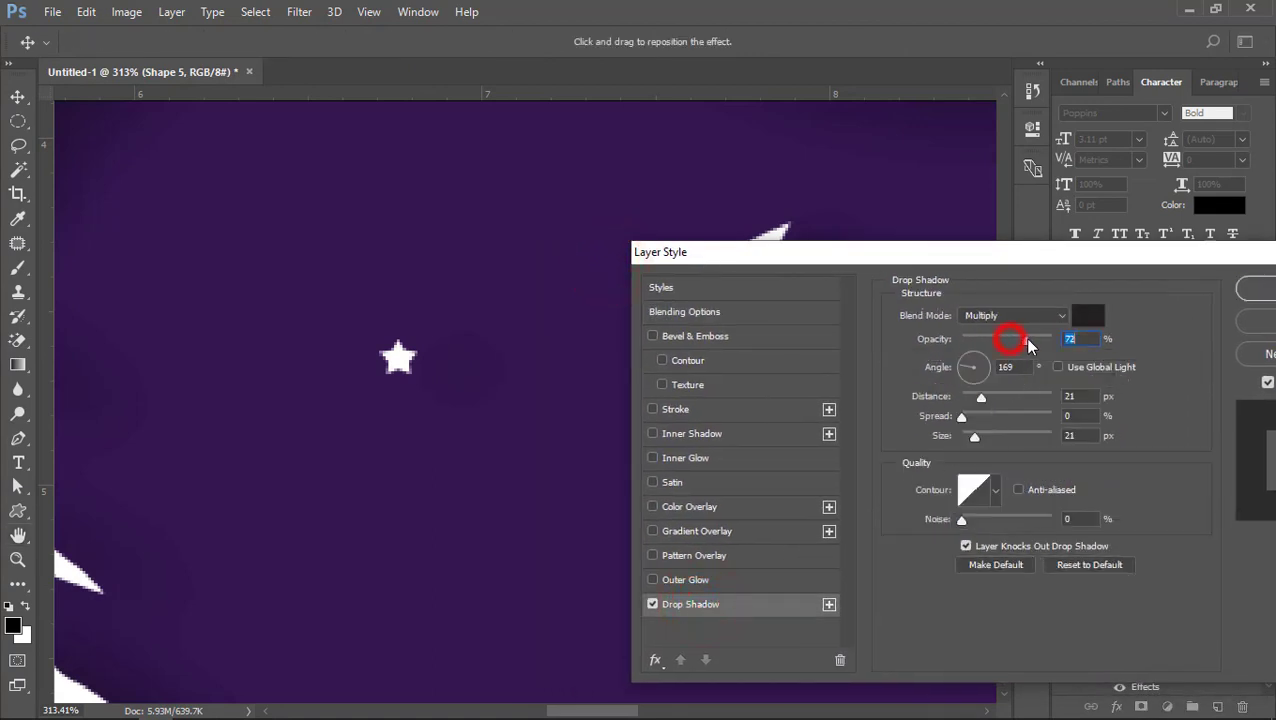
{"action": "left_click_drag", "start_coordinate": [973, 438], "coordinate": [968, 400]}
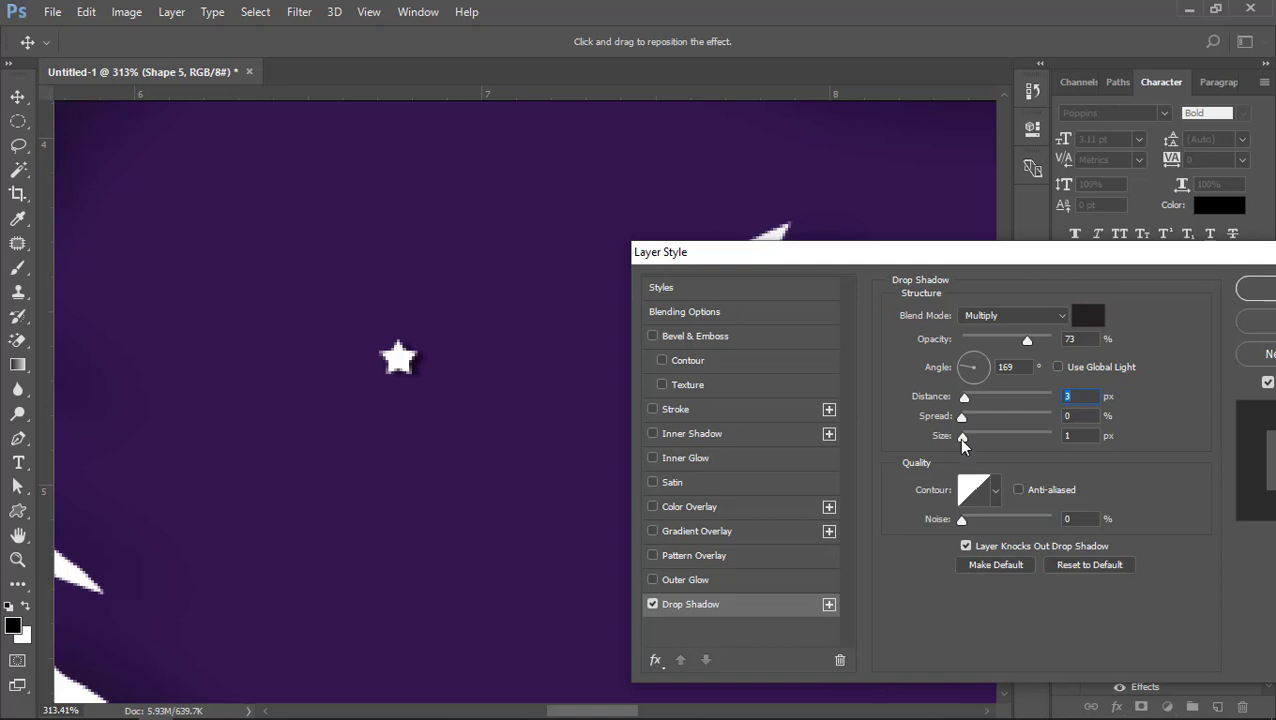
{"action": "left_click_drag", "start_coordinate": [960, 438], "coordinate": [966, 440]}
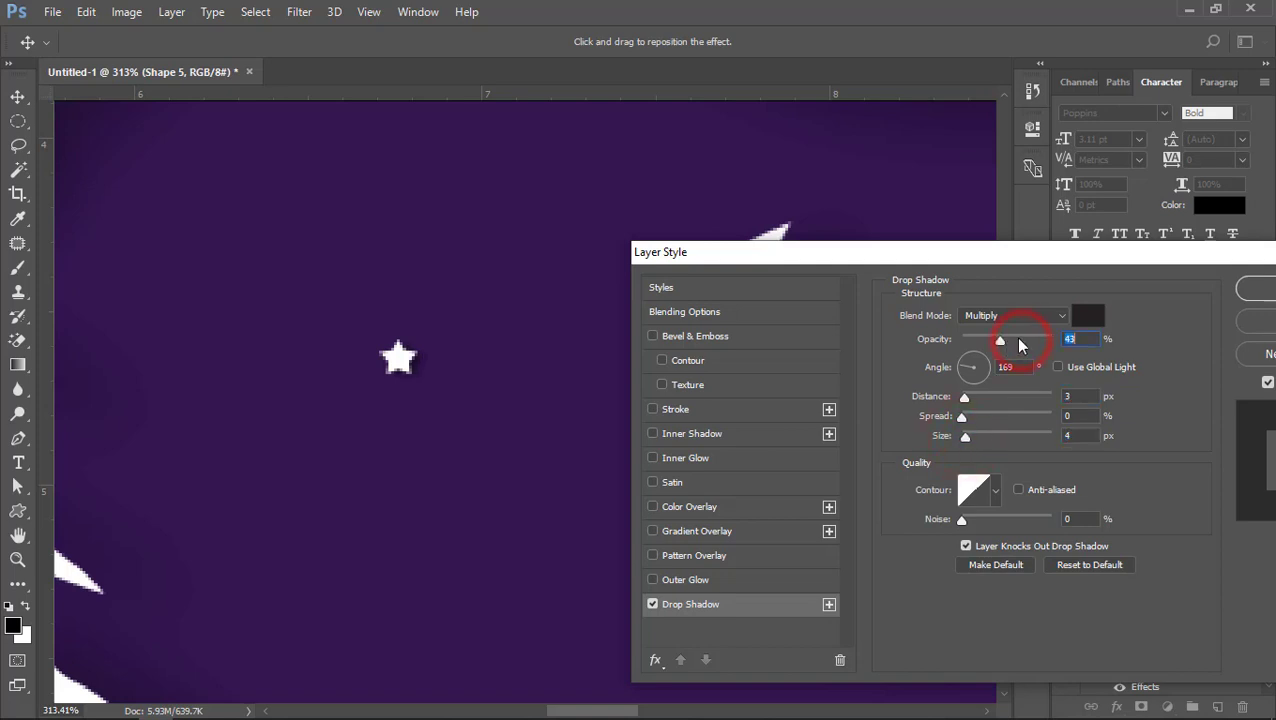
{"action": "left_click", "coordinate": [1240, 289]}
Duplicate the small star seven times, scattering the copies across the sky around the crescent moon
{"action": "scroll", "coordinate": [499, 352], "scroll_direction": "down", "scroll_amount": 5, "text": "alt"}
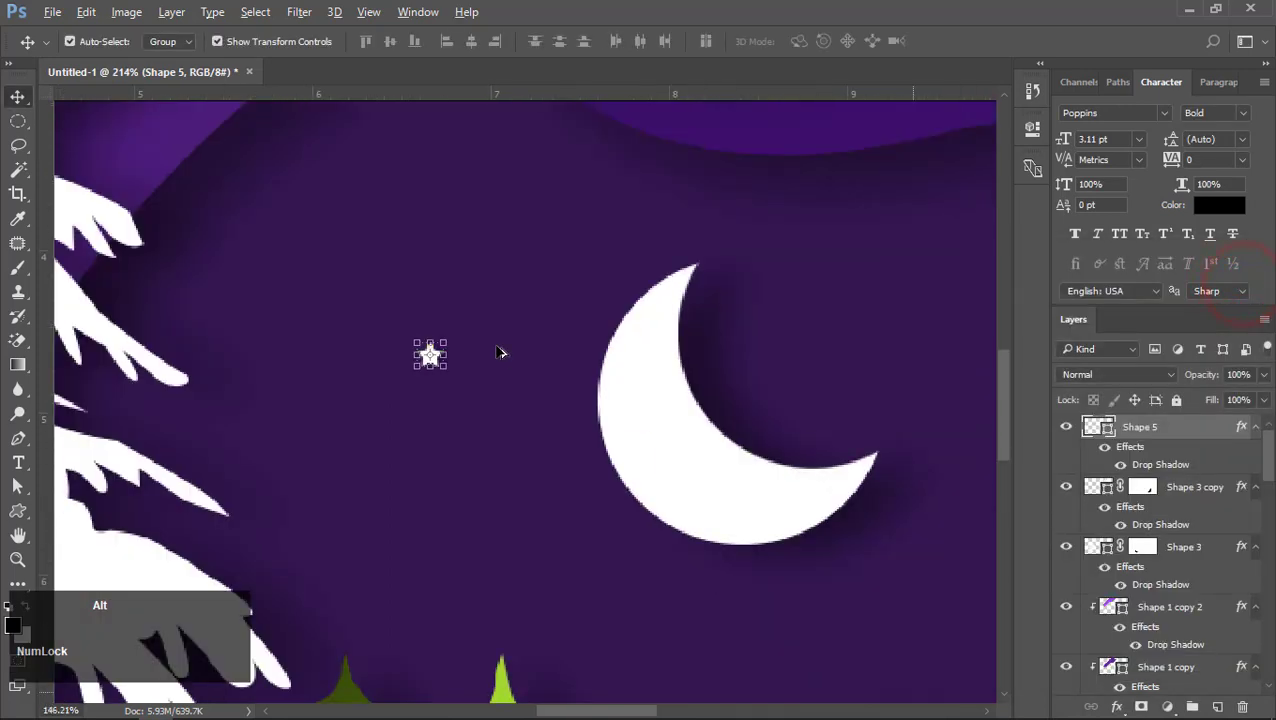
{"action": "left_click", "coordinate": [513, 283]}
{"action": "left_click_drag", "start_coordinate": [452, 352], "coordinate": [597, 551], "text": "alt"}
{"action": "left_click", "coordinate": [460, 354]}
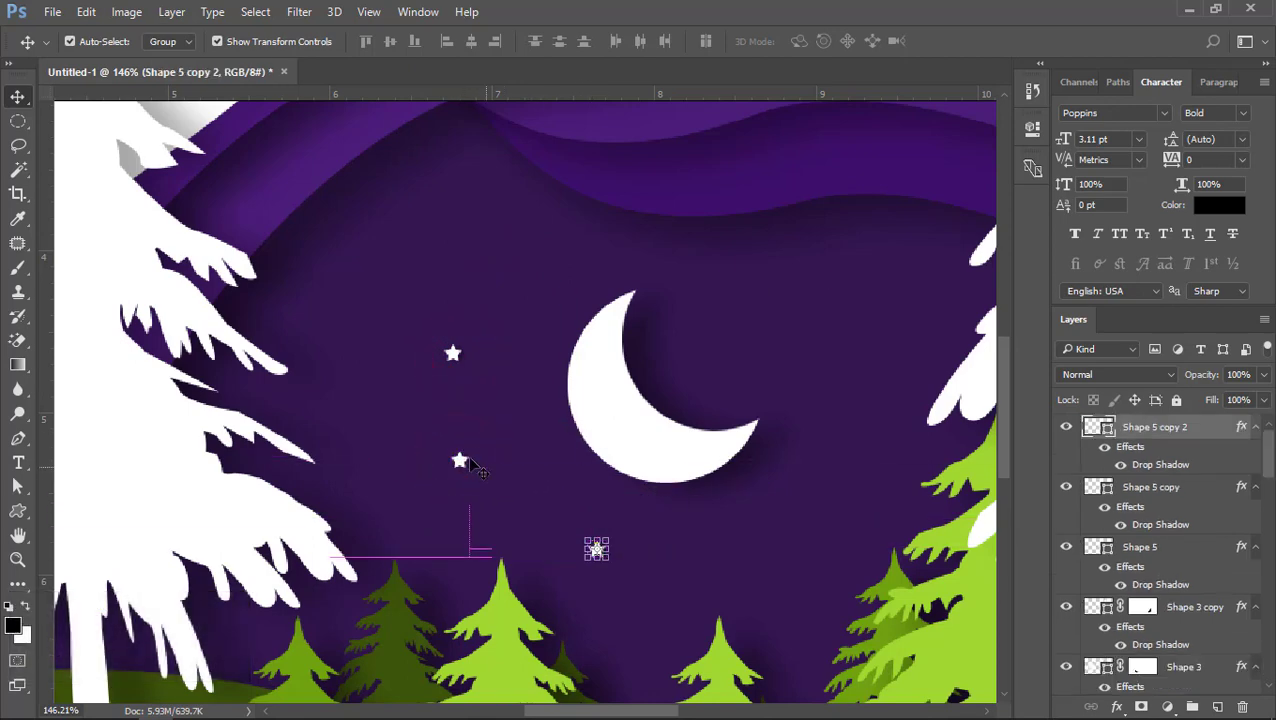
{"action": "left_click_drag", "start_coordinate": [459, 458], "coordinate": [366, 484], "text": "alt"}
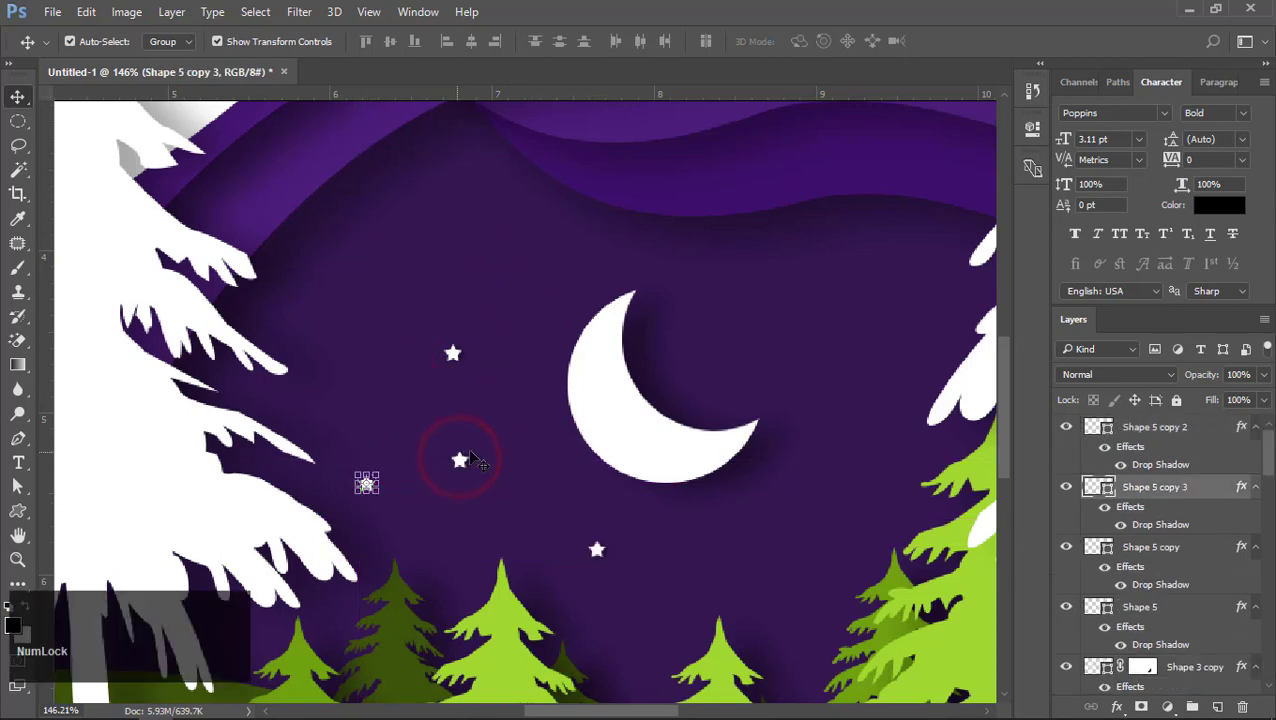
{"action": "left_click_drag", "start_coordinate": [459, 459], "coordinate": [729, 319], "text": "alt"}
{"action": "left_click_drag", "start_coordinate": [597, 549], "coordinate": [806, 510]}
{"action": "left_click_drag", "start_coordinate": [453, 362], "coordinate": [429, 241], "text": "alt"}
{"action": "left_click_drag", "start_coordinate": [453, 355], "coordinate": [849, 303], "text": "alt"}
Enlarge the star just below the crescent moon from its centre to roughly double size
{"action": "left_click", "coordinate": [596, 547]}
{"action": "left_click_drag", "start_coordinate": [605, 556], "coordinate": [615, 565], "text": "alt"}
{"action": "key", "text": "Return"}
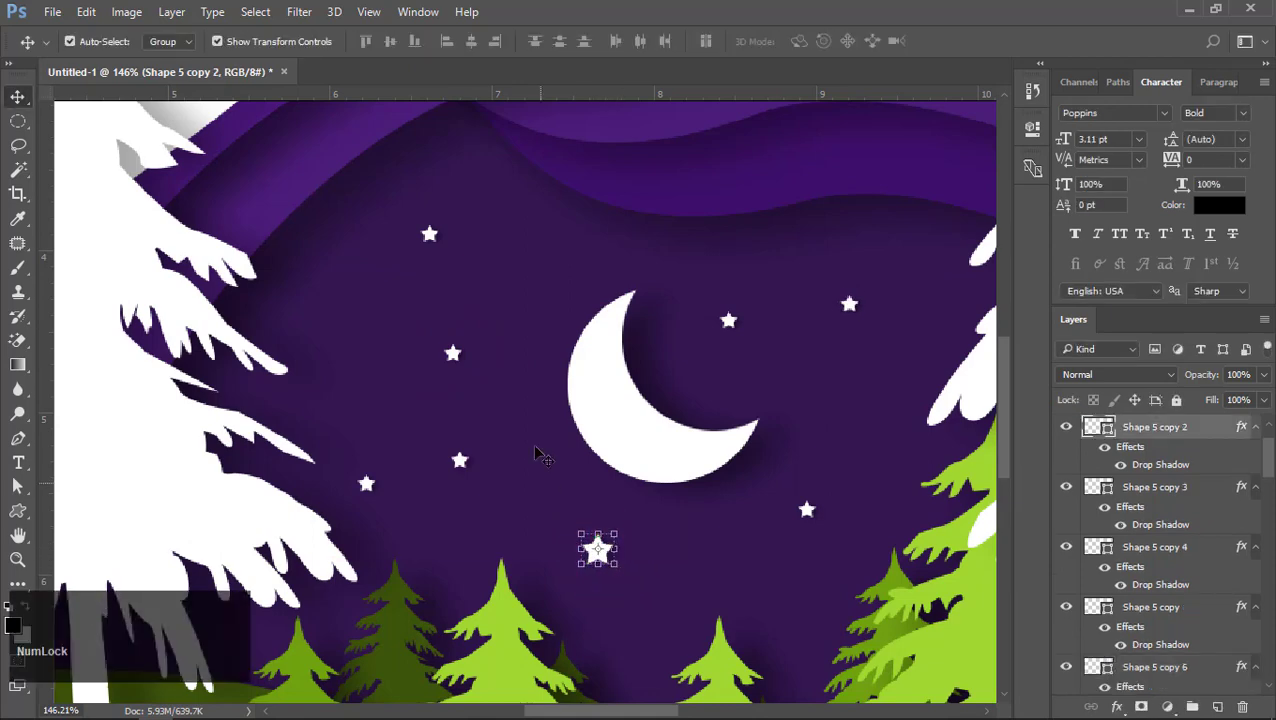
Shrink the star just right of the moon and the one nearest the left white pine to about half size
{"action": "left_click", "coordinate": [728, 322]}
{"action": "left_click_drag", "start_coordinate": [740, 338], "coordinate": [742, 334], "text": "alt+shift"}
{"action": "key", "text": "Return"}
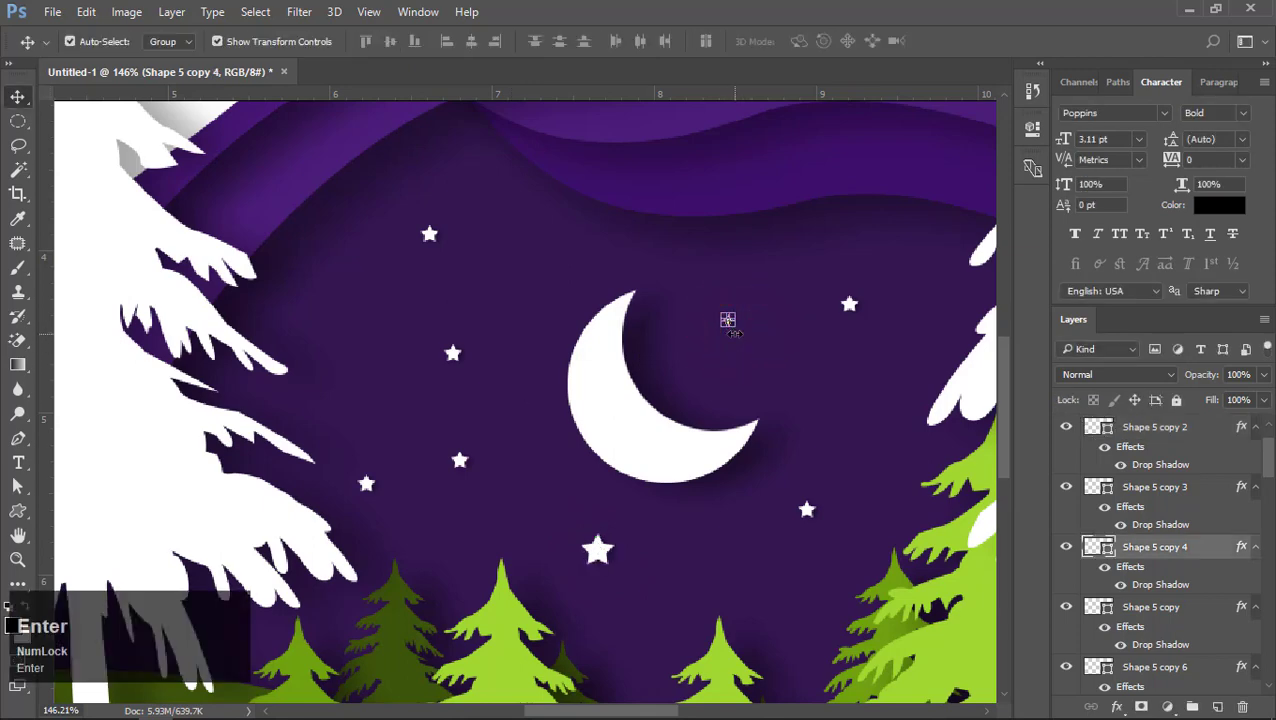
{"action": "left_click", "coordinate": [364, 484]}
{"action": "left_click_drag", "start_coordinate": [376, 494], "coordinate": [366, 484], "text": "alt"}
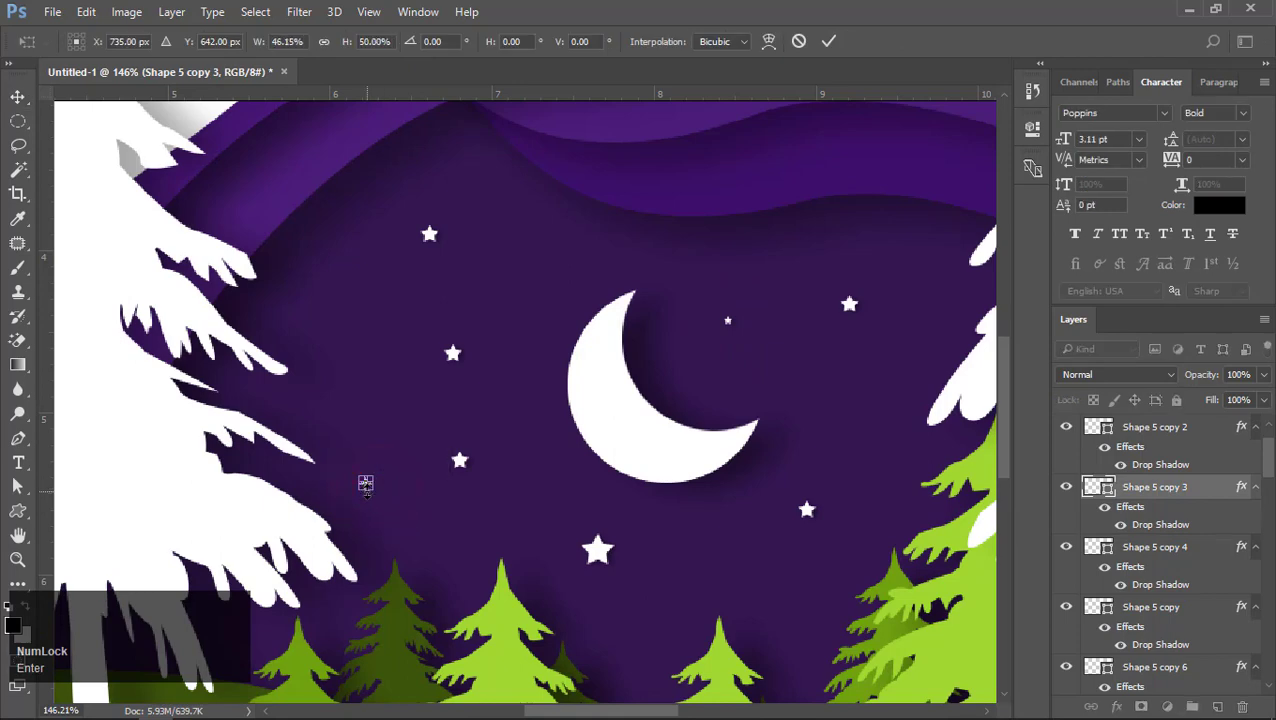
{"action": "key", "text": "Return"}
Shrink the upper star farthest right of the moon to about 46% width and 42% height
{"action": "left_click", "coordinate": [471, 412]}
{"action": "scroll", "coordinate": [644, 439], "scroll_direction": "down", "scroll_amount": 3}
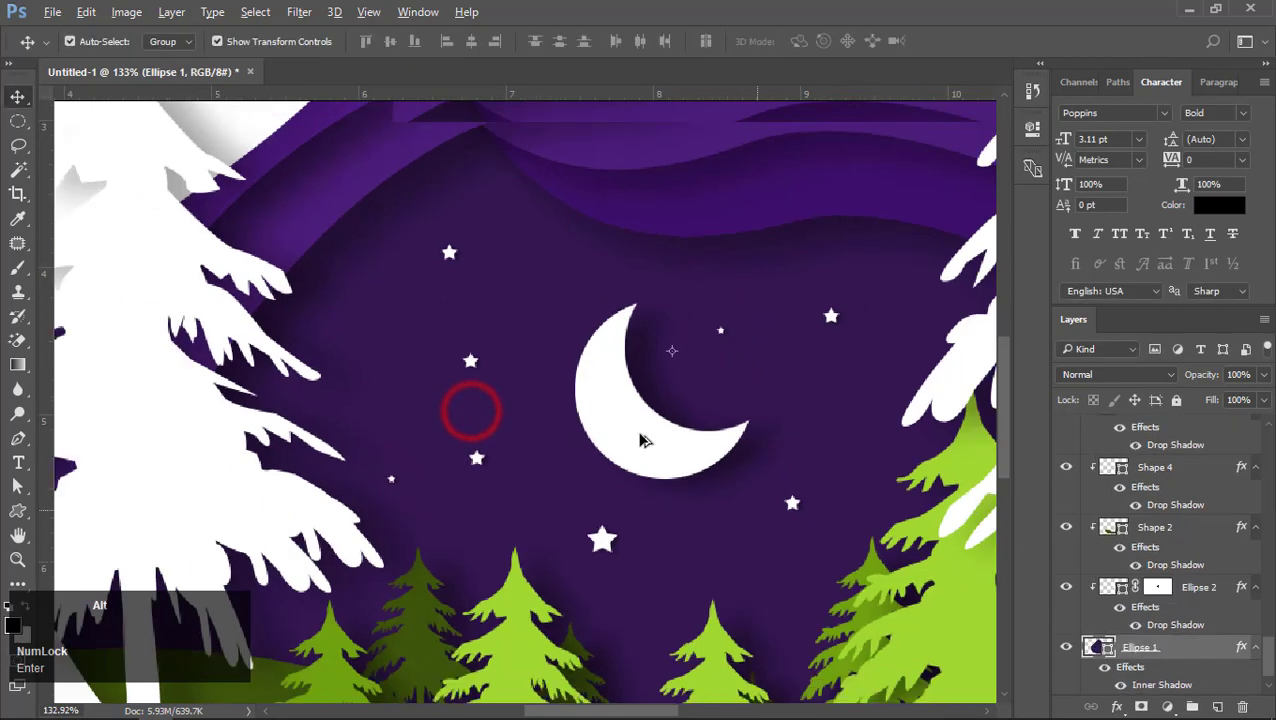
{"action": "left_click", "coordinate": [800, 337]}
{"action": "left_click", "coordinate": [807, 328], "text": "alt+shift"}
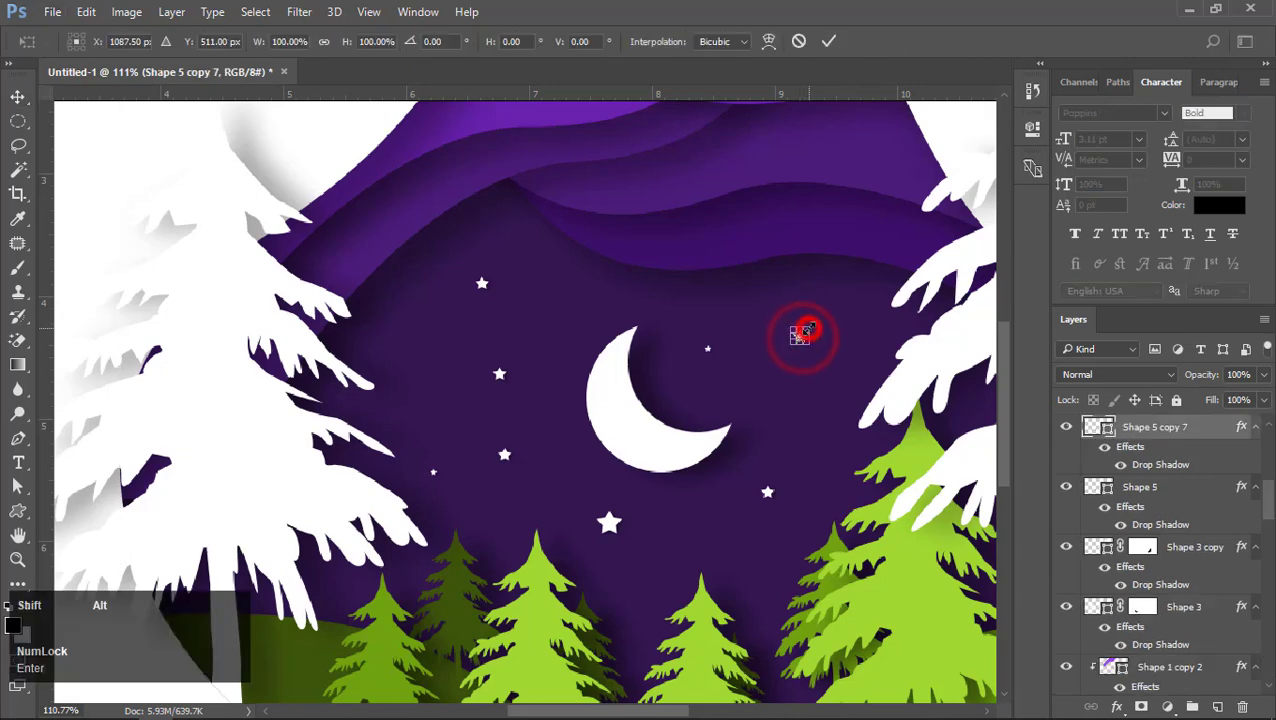
{"action": "left_click_drag", "start_coordinate": [808, 328], "coordinate": [800, 334], "text": "alt+shift"}
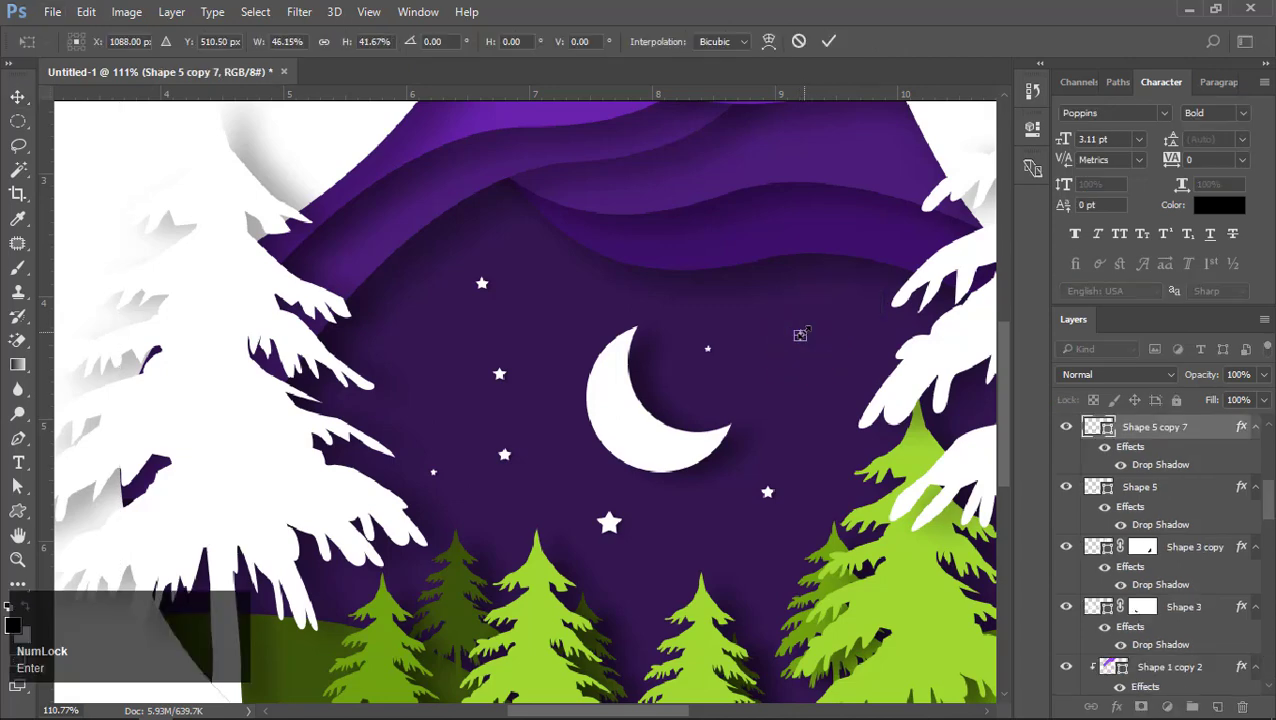
{"action": "key", "text": "Return"}
Select the whole artwork and scale it down proportionally about its centre to about 95%
{"action": "left_click", "coordinate": [779, 424]}
{"action": "scroll", "coordinate": [800, 425], "scroll_direction": "down", "scroll_amount": 5}
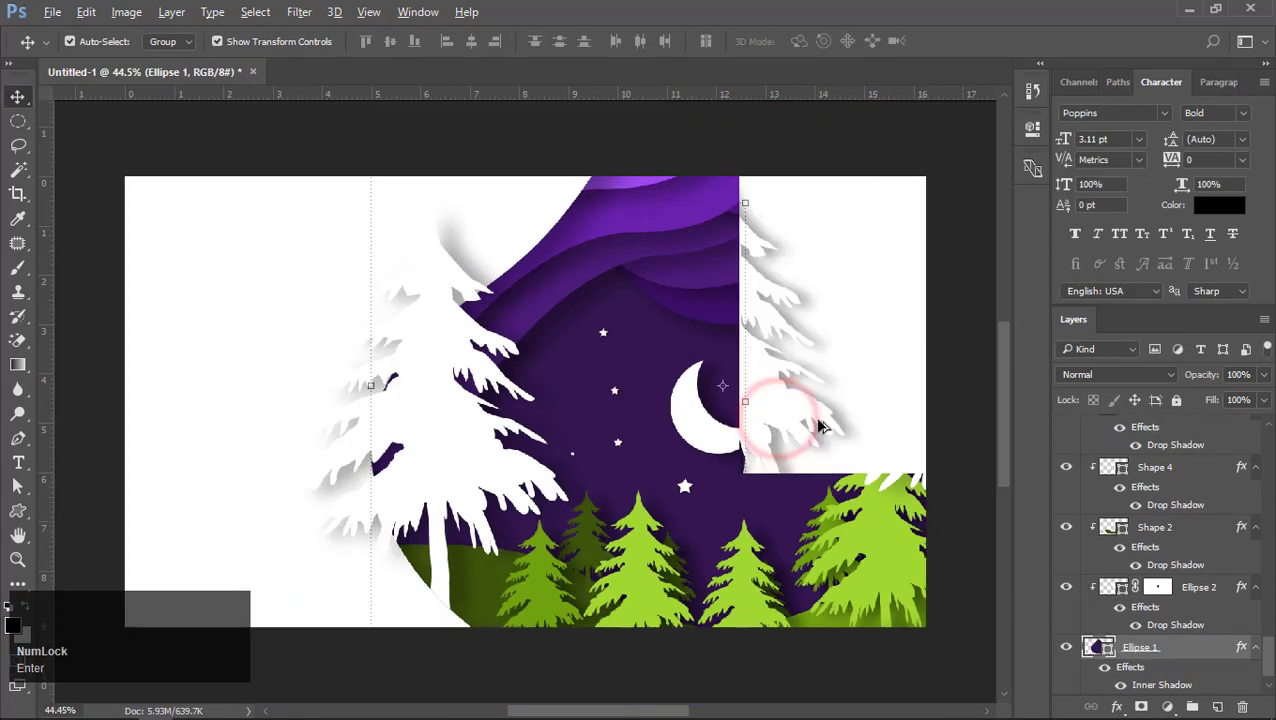
{"action": "left_click", "coordinate": [925, 340]}
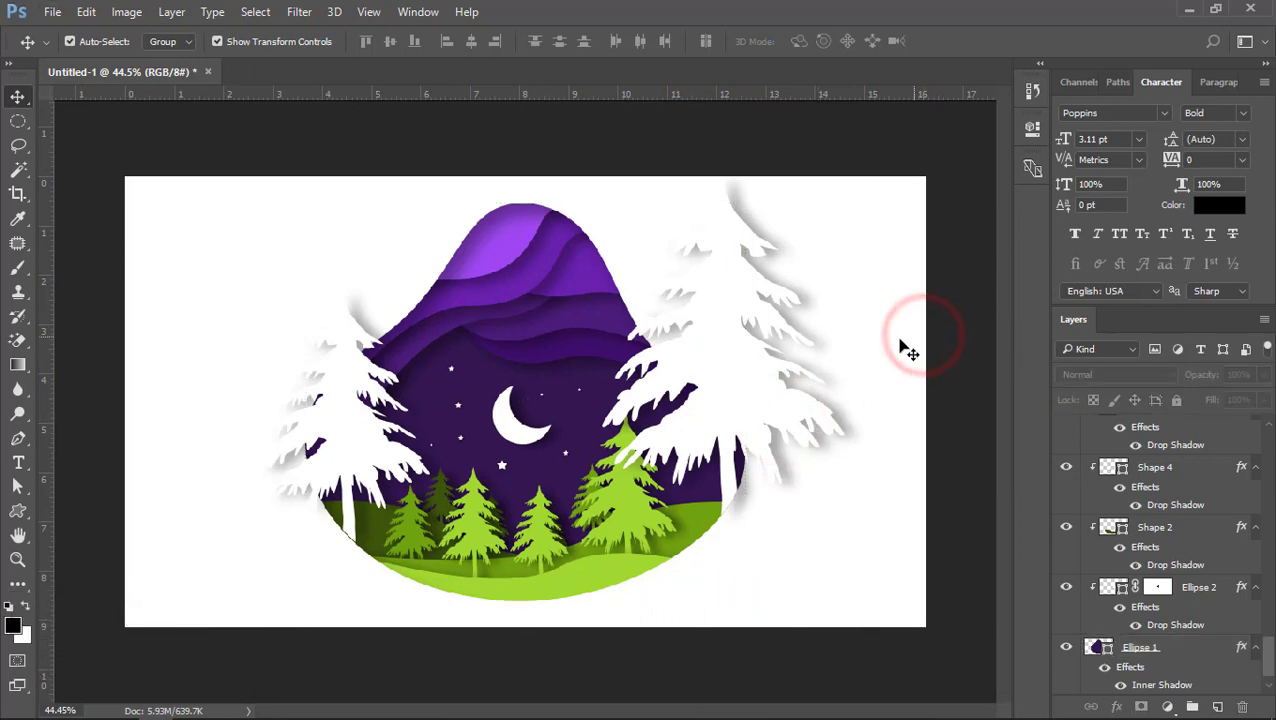
{"action": "left_click_drag", "start_coordinate": [208, 157], "coordinate": [869, 661]}
{"action": "mouse_move", "coordinate": [855, 158]}
{"action": "left_mouse_down"}
{"action": "mouse_move", "coordinate": [846, 148]}
{"action": "mouse_move", "coordinate": [830, 162]}
{"action": "left_mouse_up"}
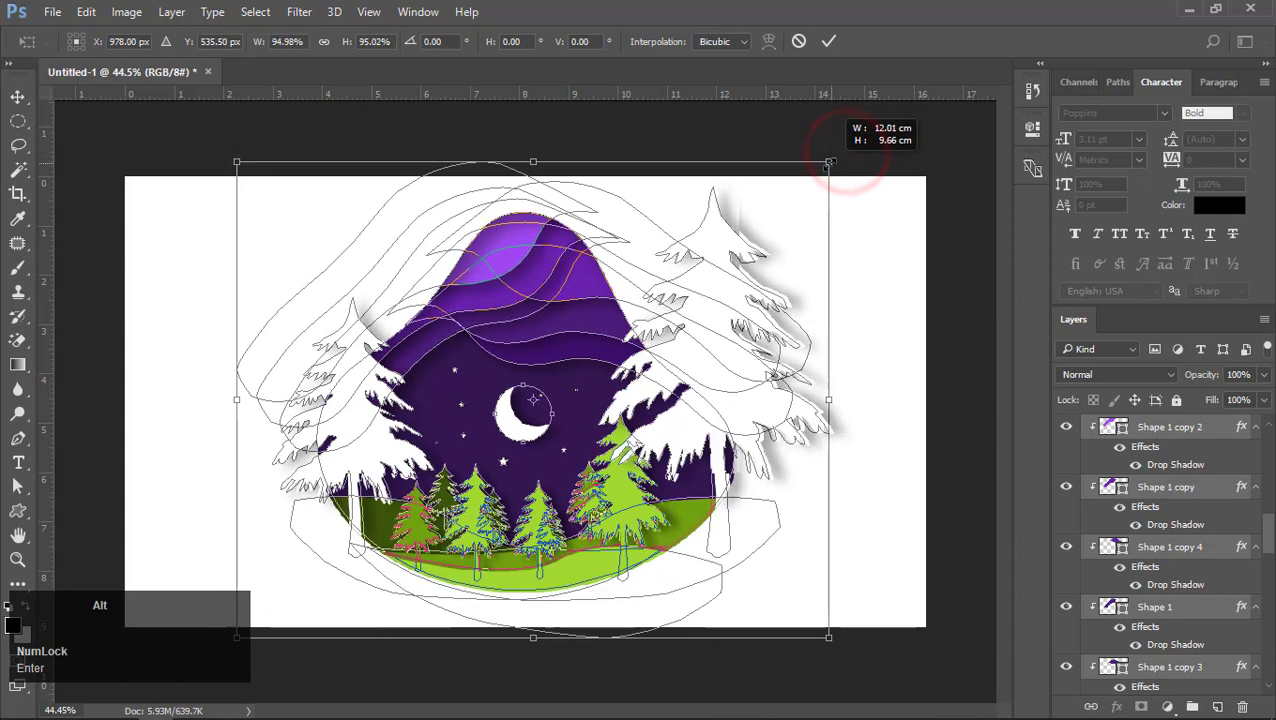
{"action": "double_click", "coordinate": [706, 285]}
{"action": "left_click", "coordinate": [900, 213]}
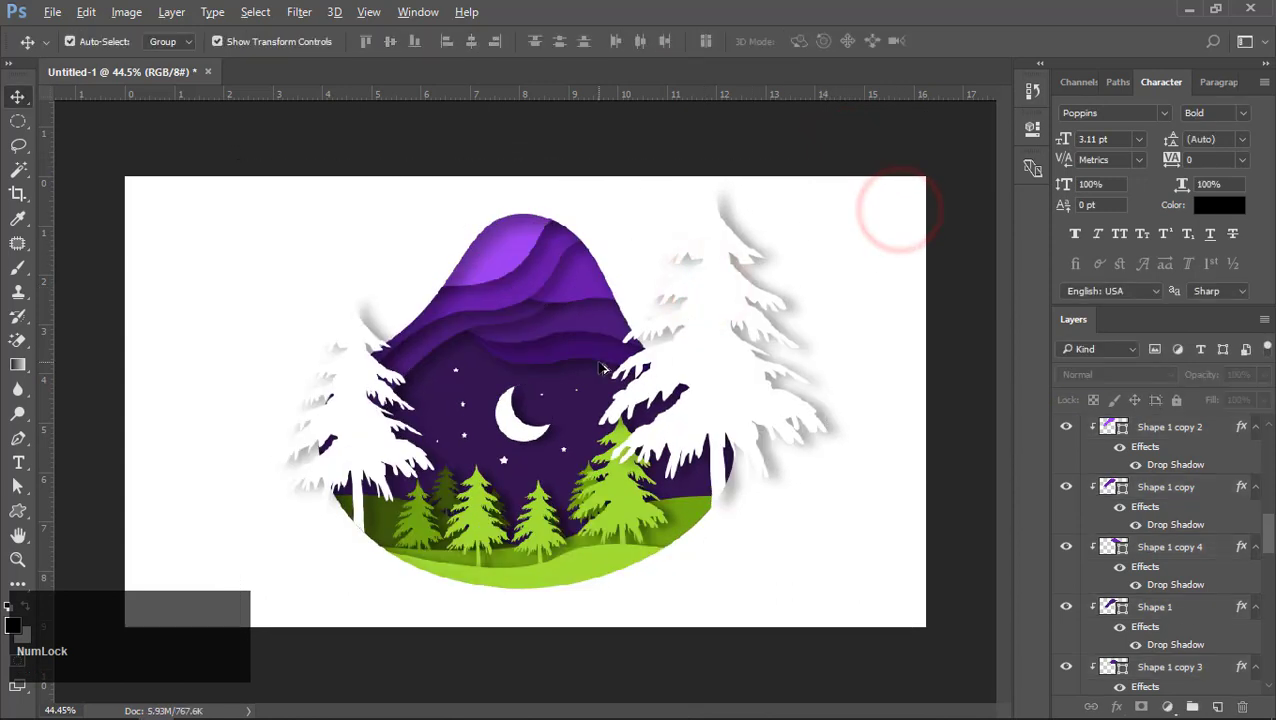
Add a new layer above all the shapes and fill it with white
{"action": "scroll", "coordinate": [1152, 470], "scroll_direction": "up", "scroll_amount": 5}
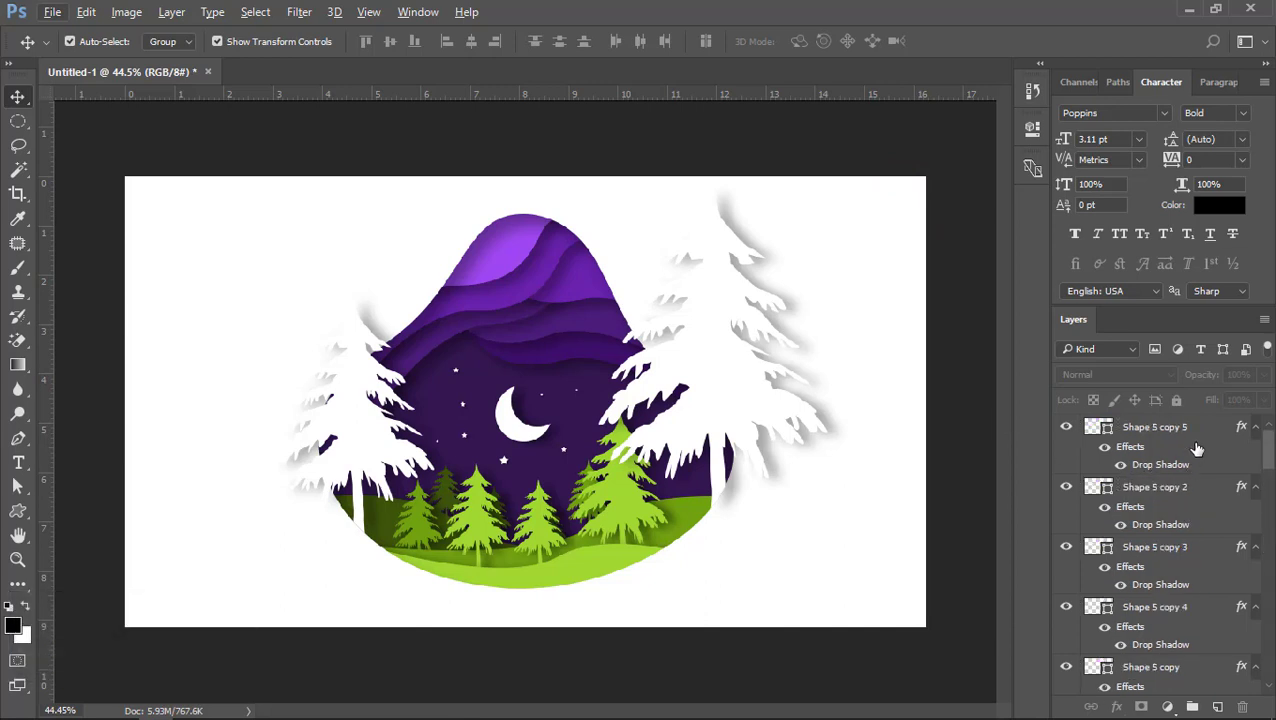
{"action": "left_click", "coordinate": [1196, 434]}
{"action": "left_click", "coordinate": [1217, 707]}
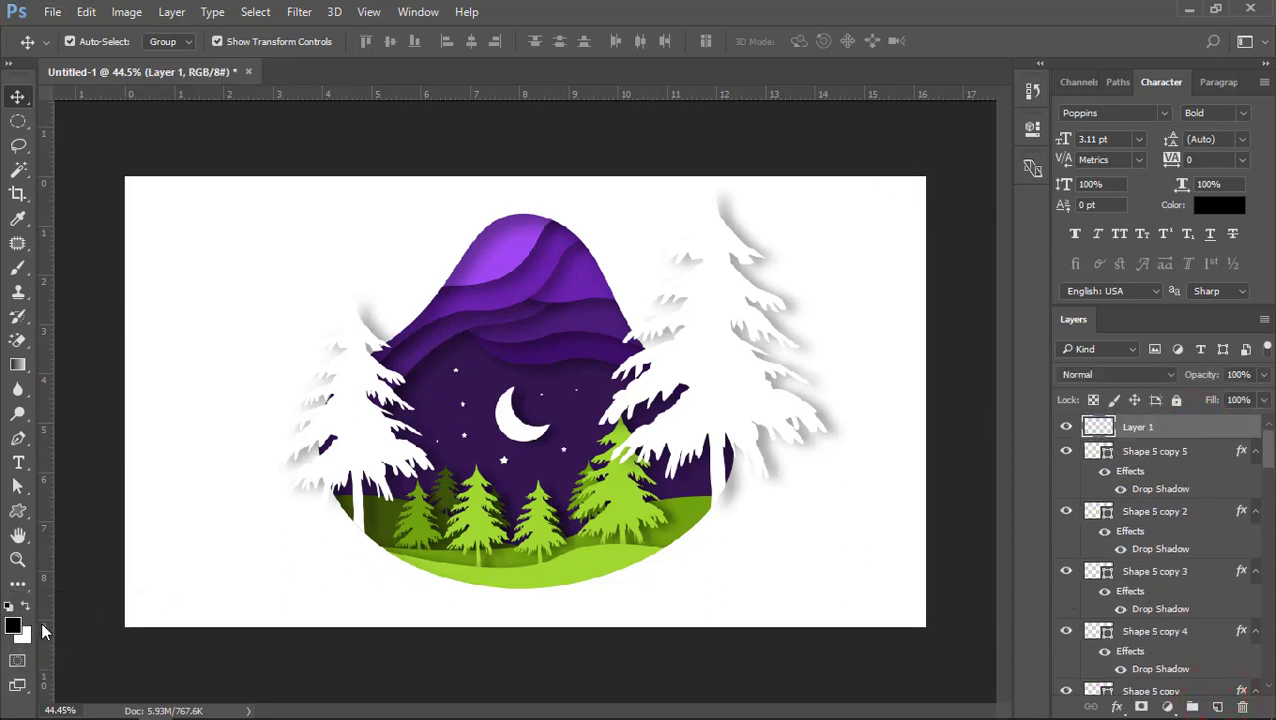
{"action": "key", "text": "ctrl+BackSpace"}
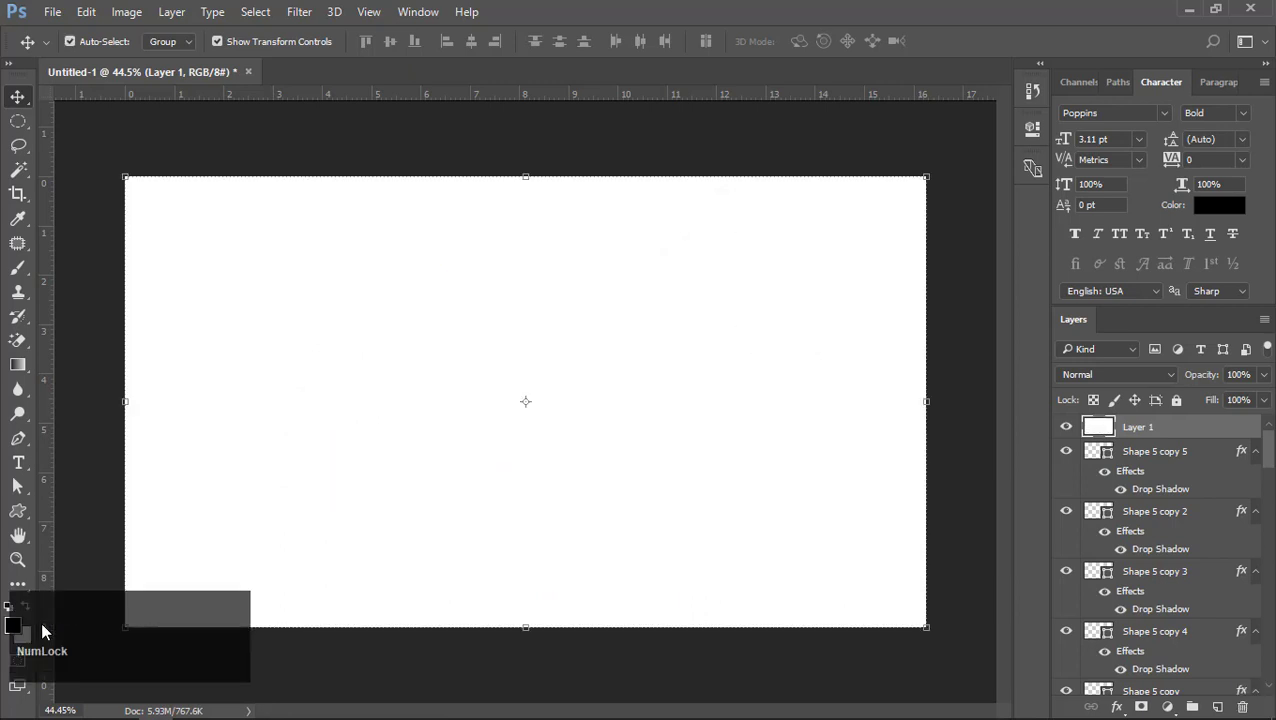
Apply the Add Noise filter to the white layer with a 23% amount and Gaussian distribution
{"action": "left_click", "coordinate": [299, 11]}
{"action": "left_click", "coordinate": [310, 272]}
{"action": "left_click", "coordinate": [586, 271]}
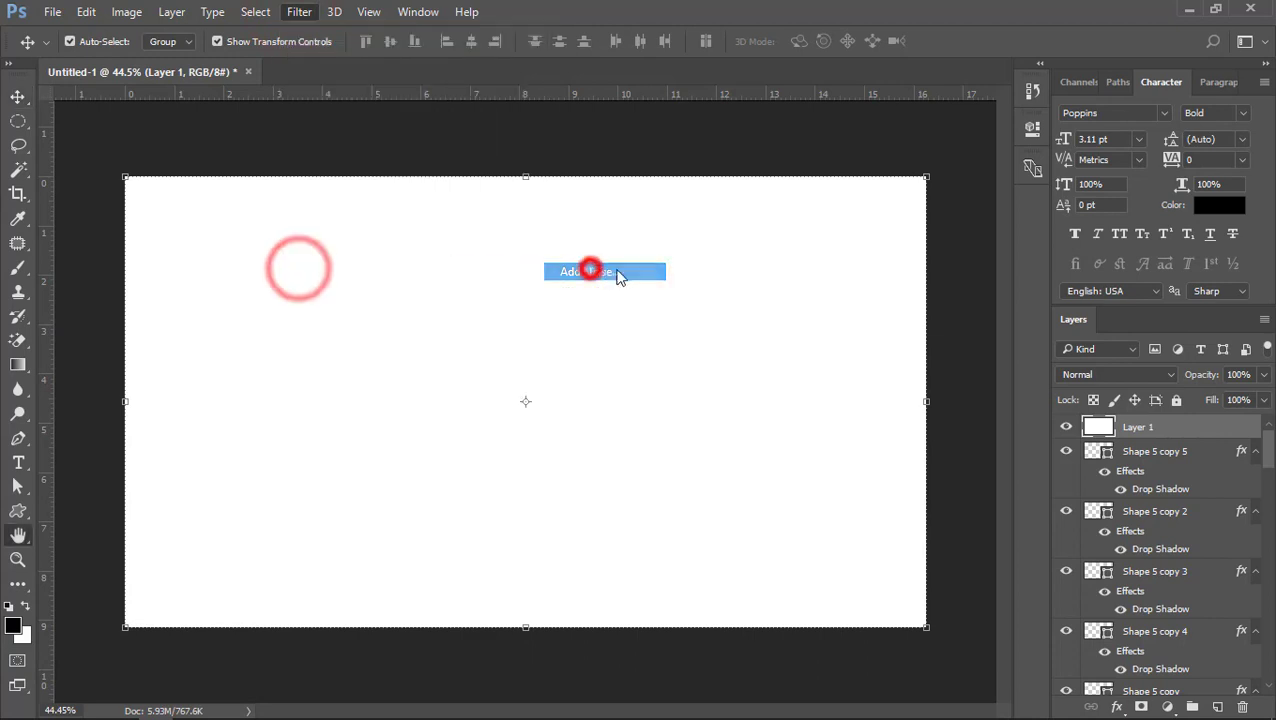
{"action": "left_click_drag", "start_coordinate": [580, 100], "coordinate": [787, 166]}
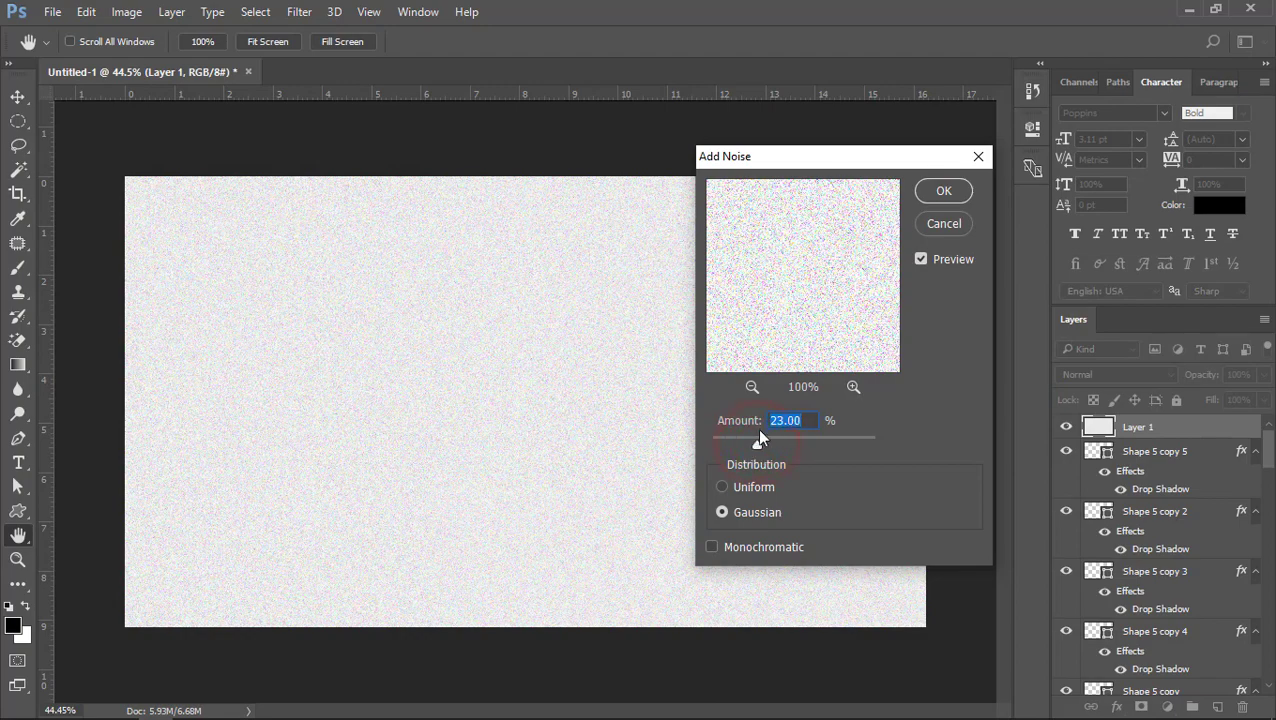
{"action": "left_click", "coordinate": [940, 192]}
{"action": "key", "text": "v"}
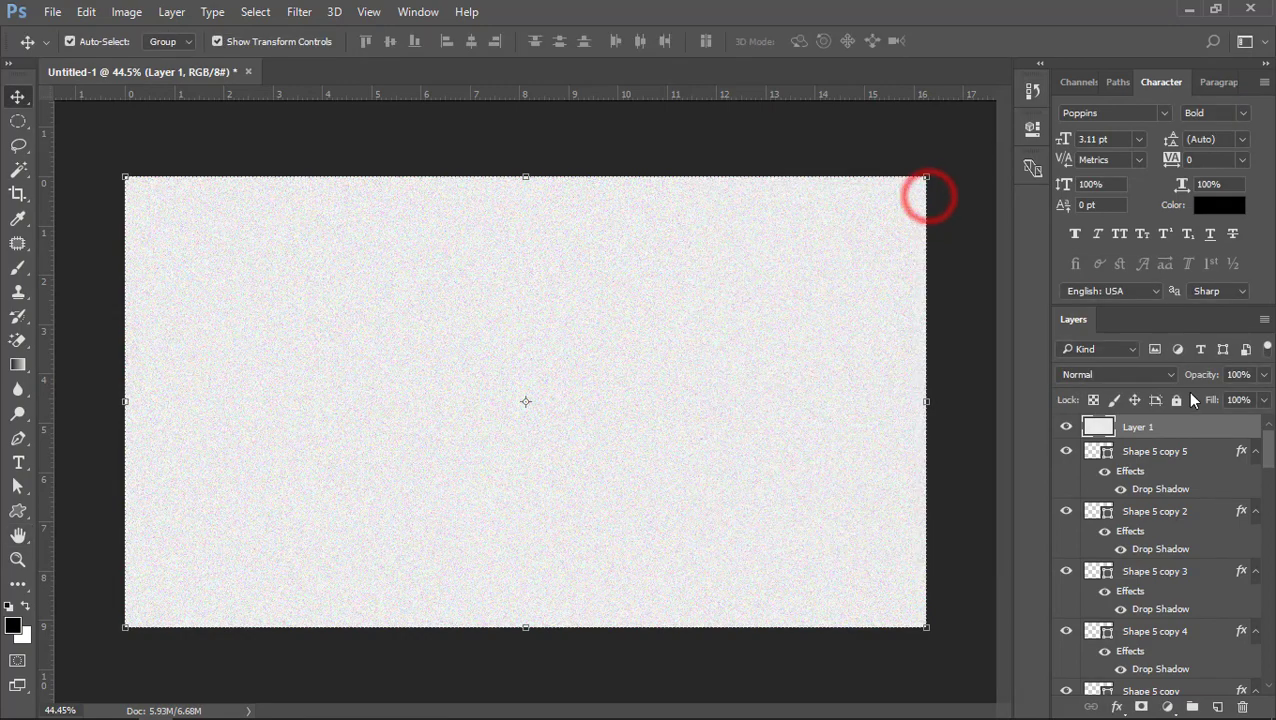
Set the noise layer's blend mode to Soft Light and lower its opacity to 21%
{"action": "left_click", "coordinate": [1099, 375]}
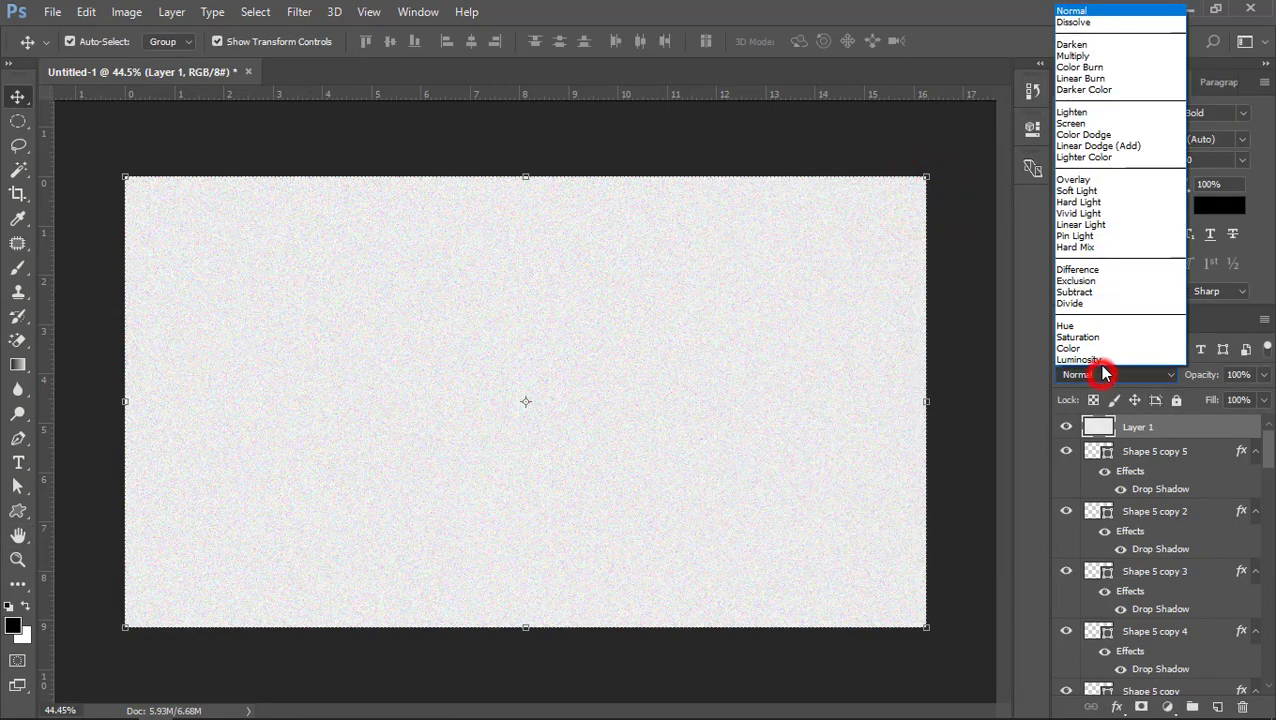
{"action": "left_click", "coordinate": [1078, 181]}
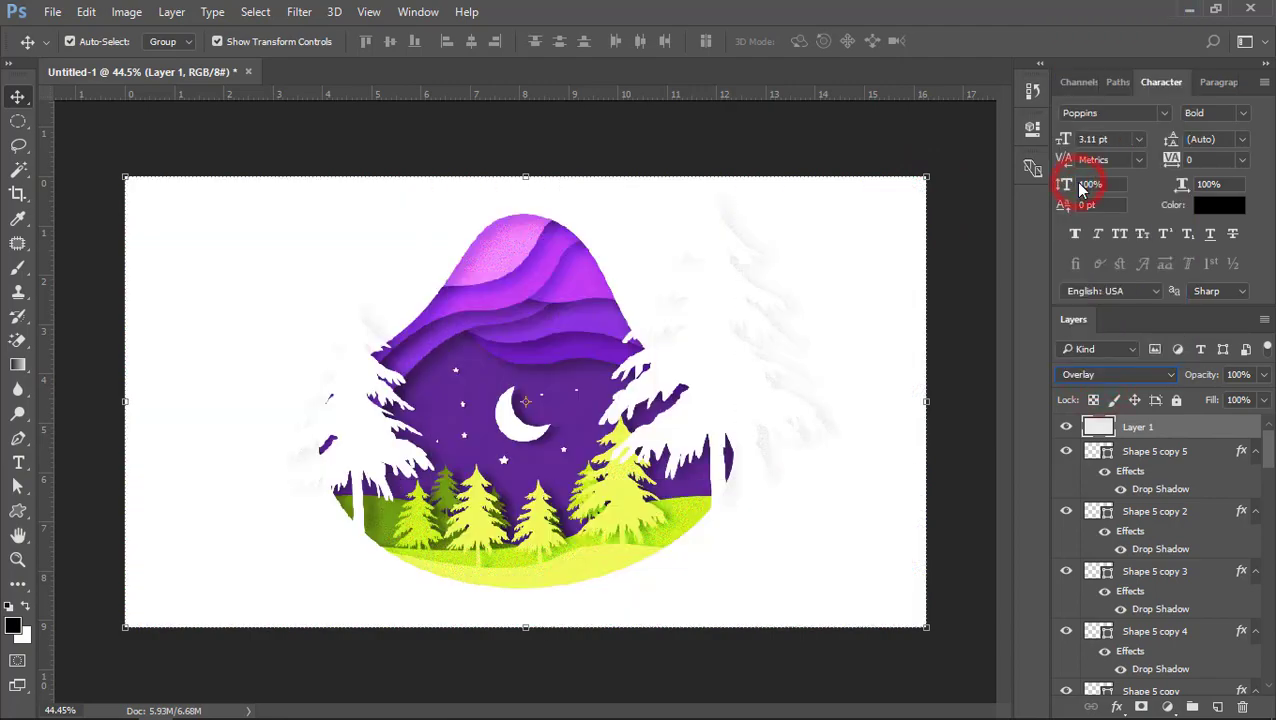
{"action": "left_click", "coordinate": [1093, 372]}
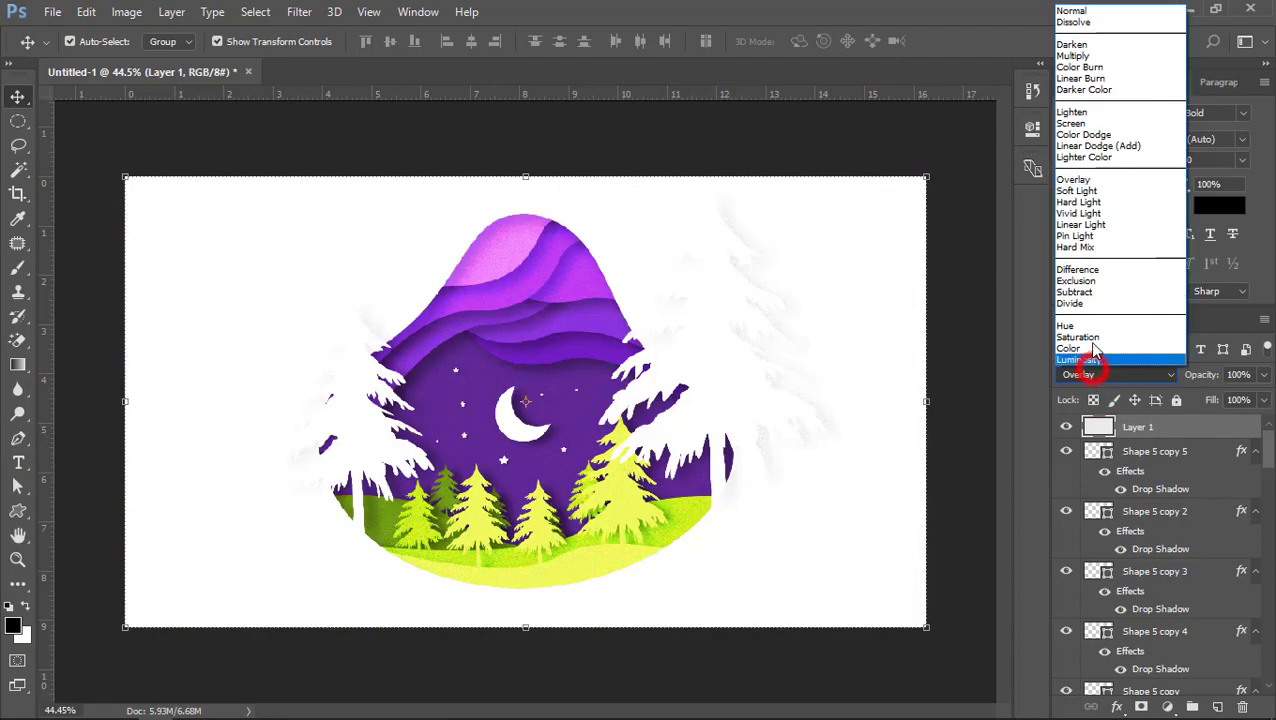
{"action": "left_click", "coordinate": [1078, 195]}
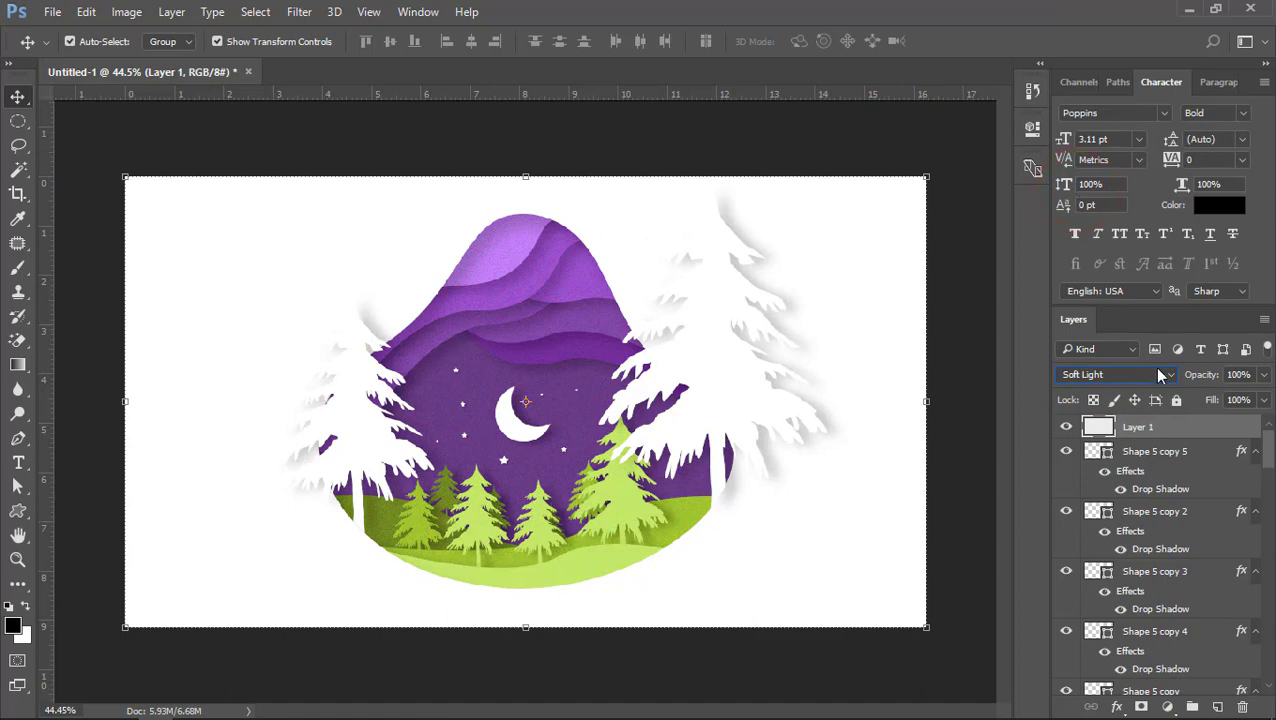
{"action": "left_click_drag", "start_coordinate": [1192, 386], "coordinate": [1190, 386]}
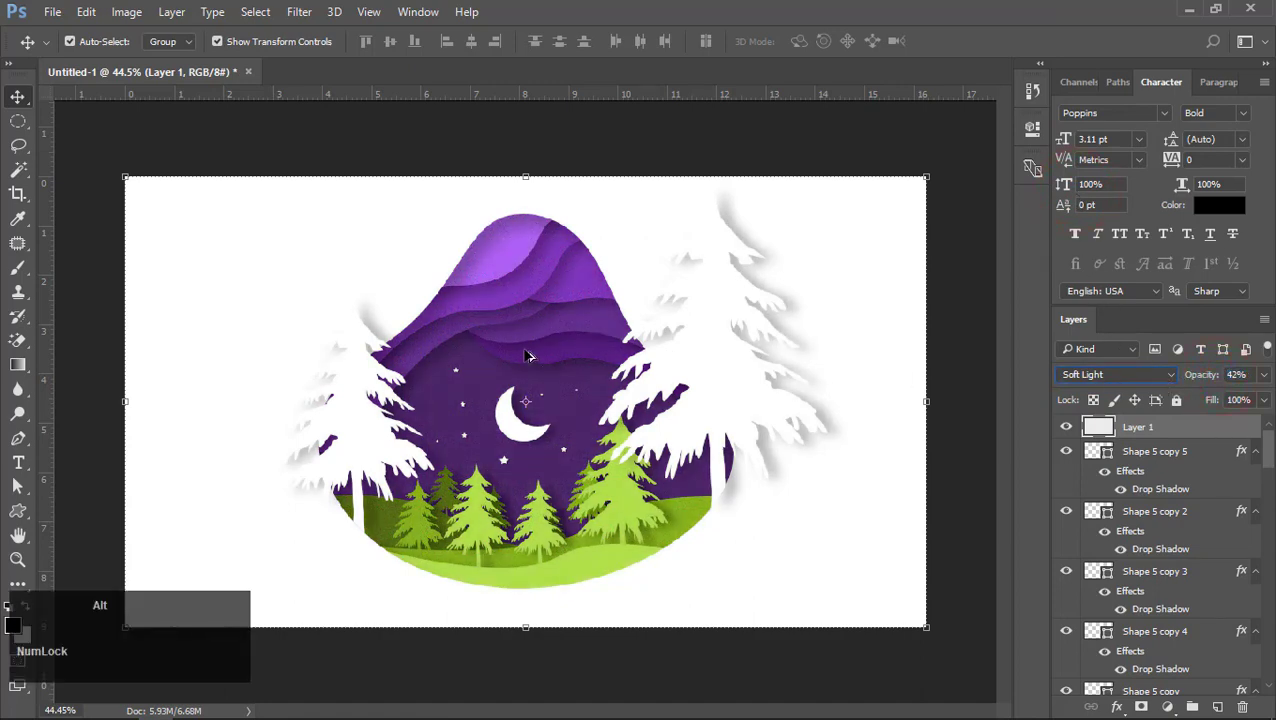
{"action": "scroll", "coordinate": [587, 363], "scroll_direction": "up", "scroll_amount": 13}
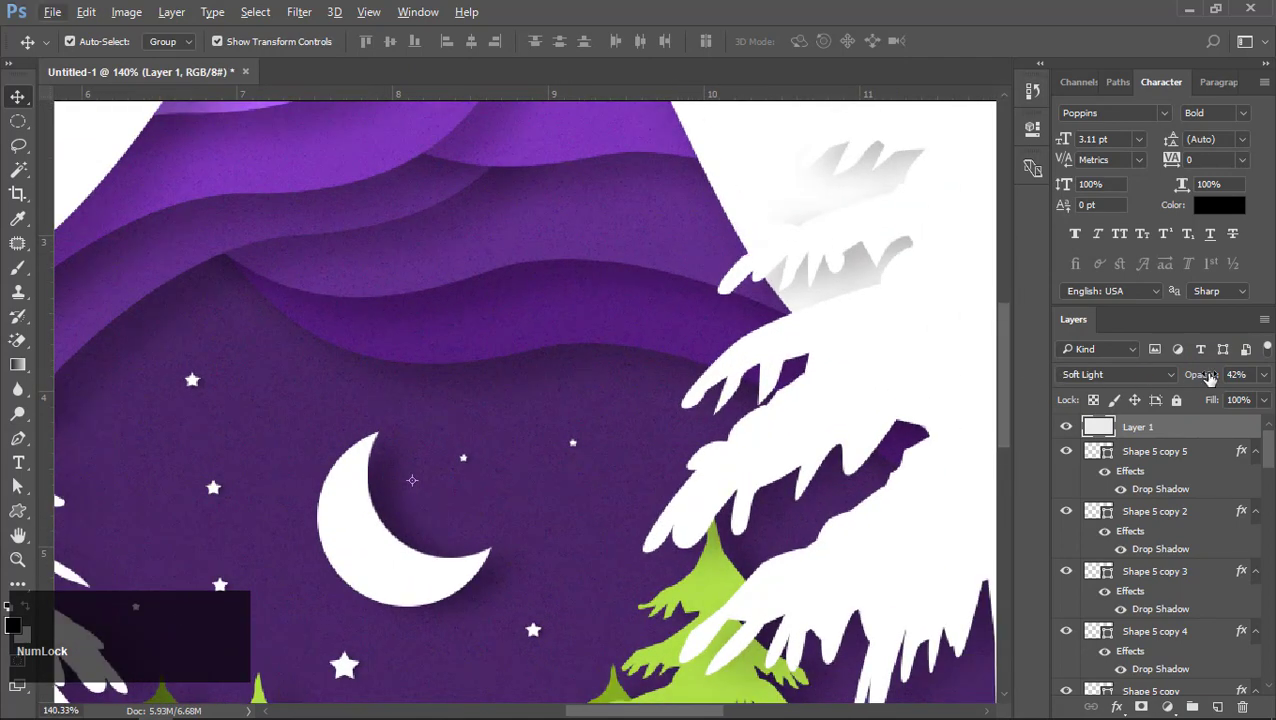
{"action": "left_click_drag", "start_coordinate": [1207, 381], "coordinate": [1190, 383]}
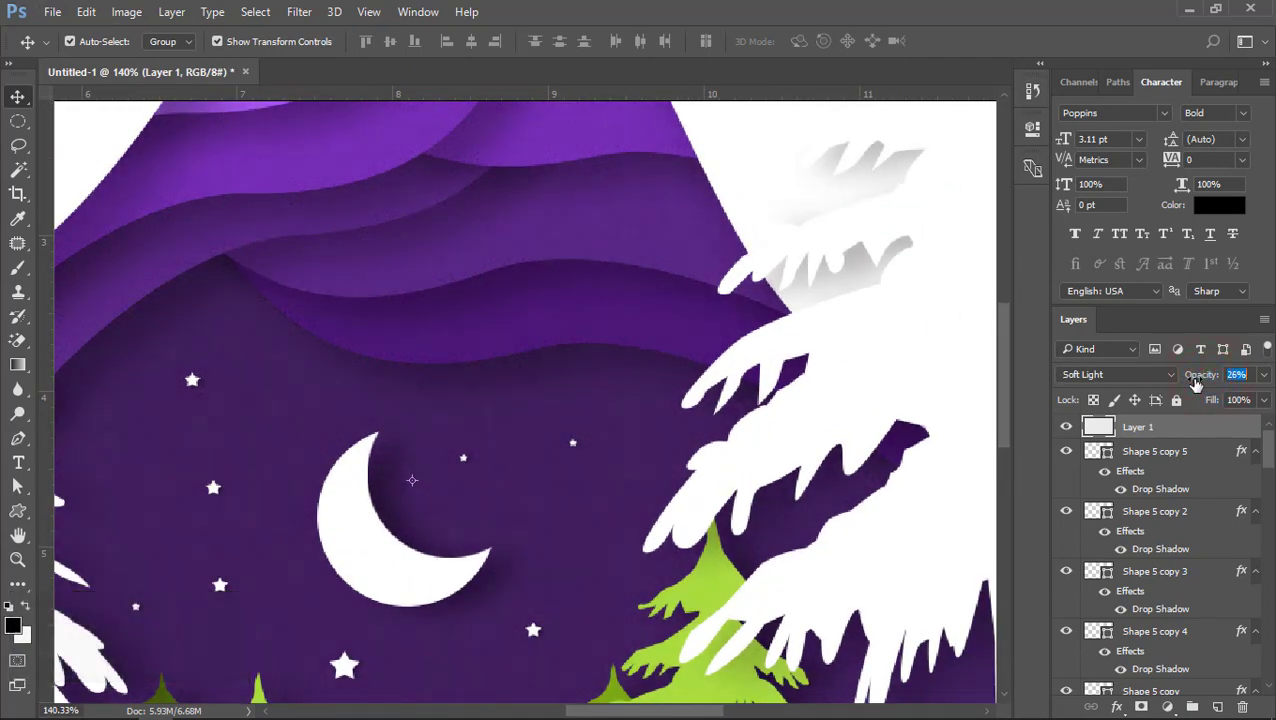
Compare the artwork with the noise layer hidden and shown, leaving the layer switched on
{"action": "left_click", "coordinate": [1068, 427]}
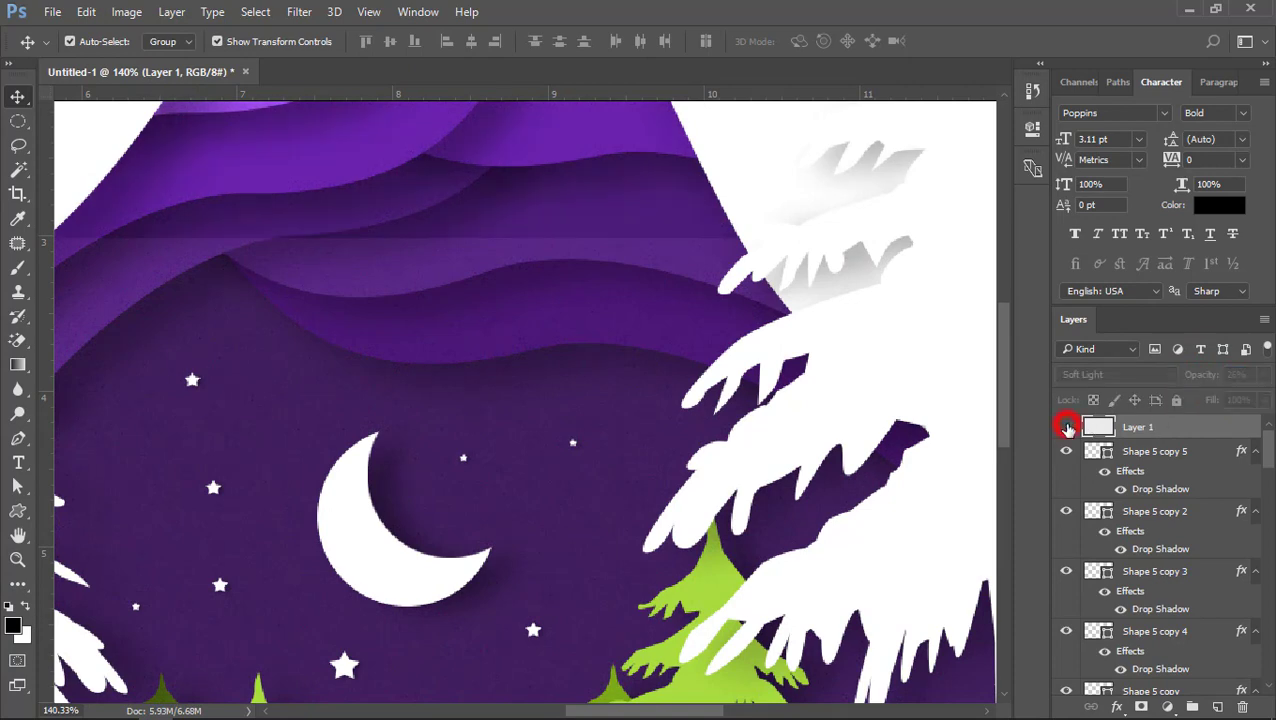
{"action": "left_click", "coordinate": [1068, 427]}
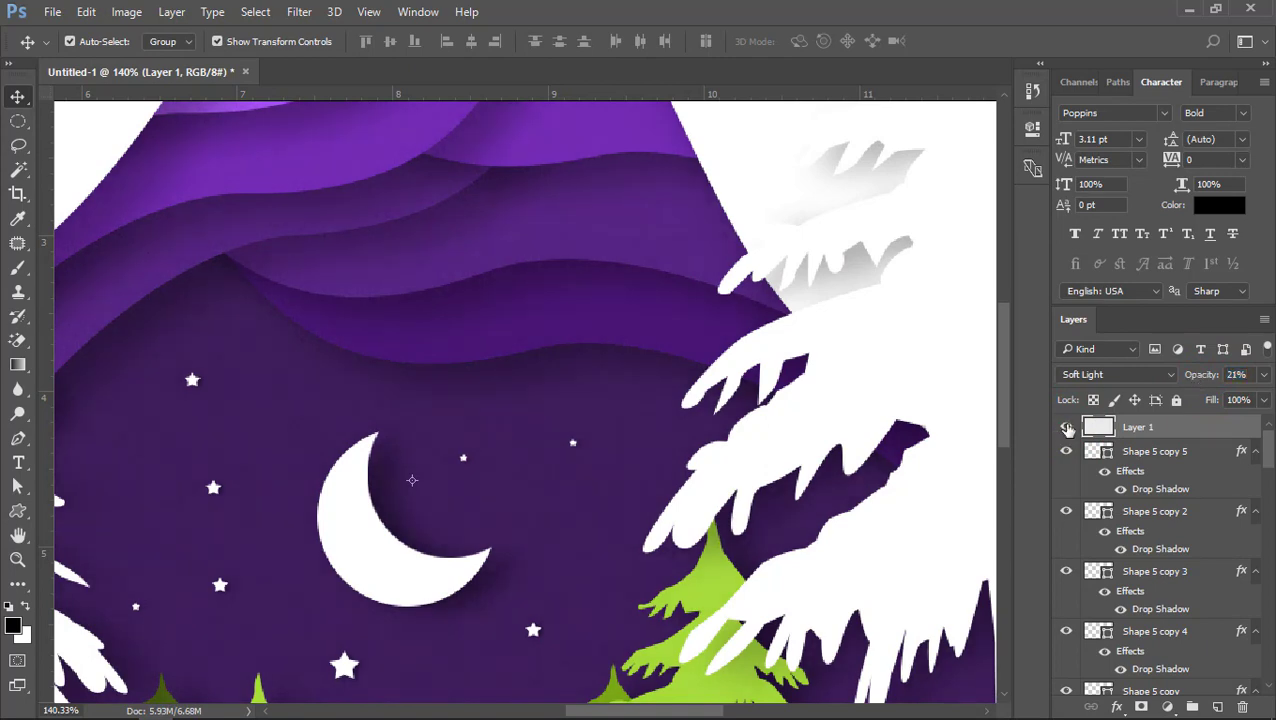
{"action": "left_click", "coordinate": [1068, 428]}
{"action": "left_click", "coordinate": [1068, 427]}
{"action": "scroll", "coordinate": [540, 403], "scroll_direction": "down", "scroll_amount": 3}
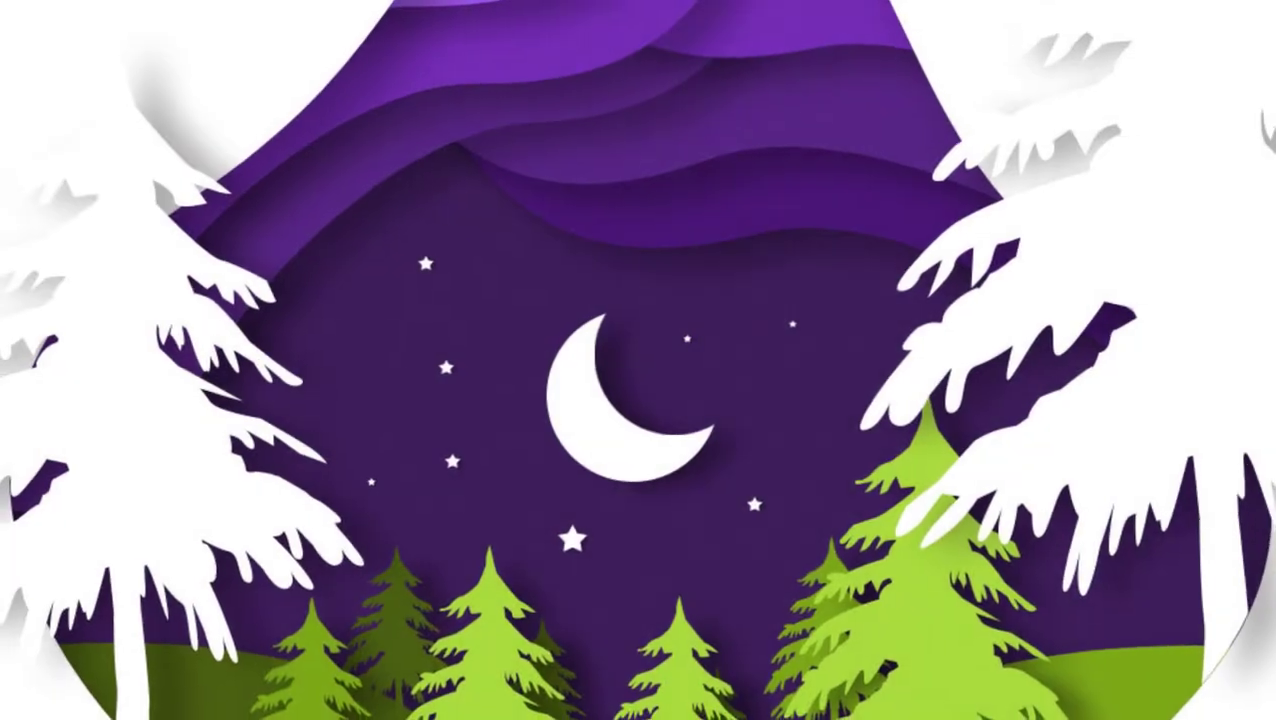